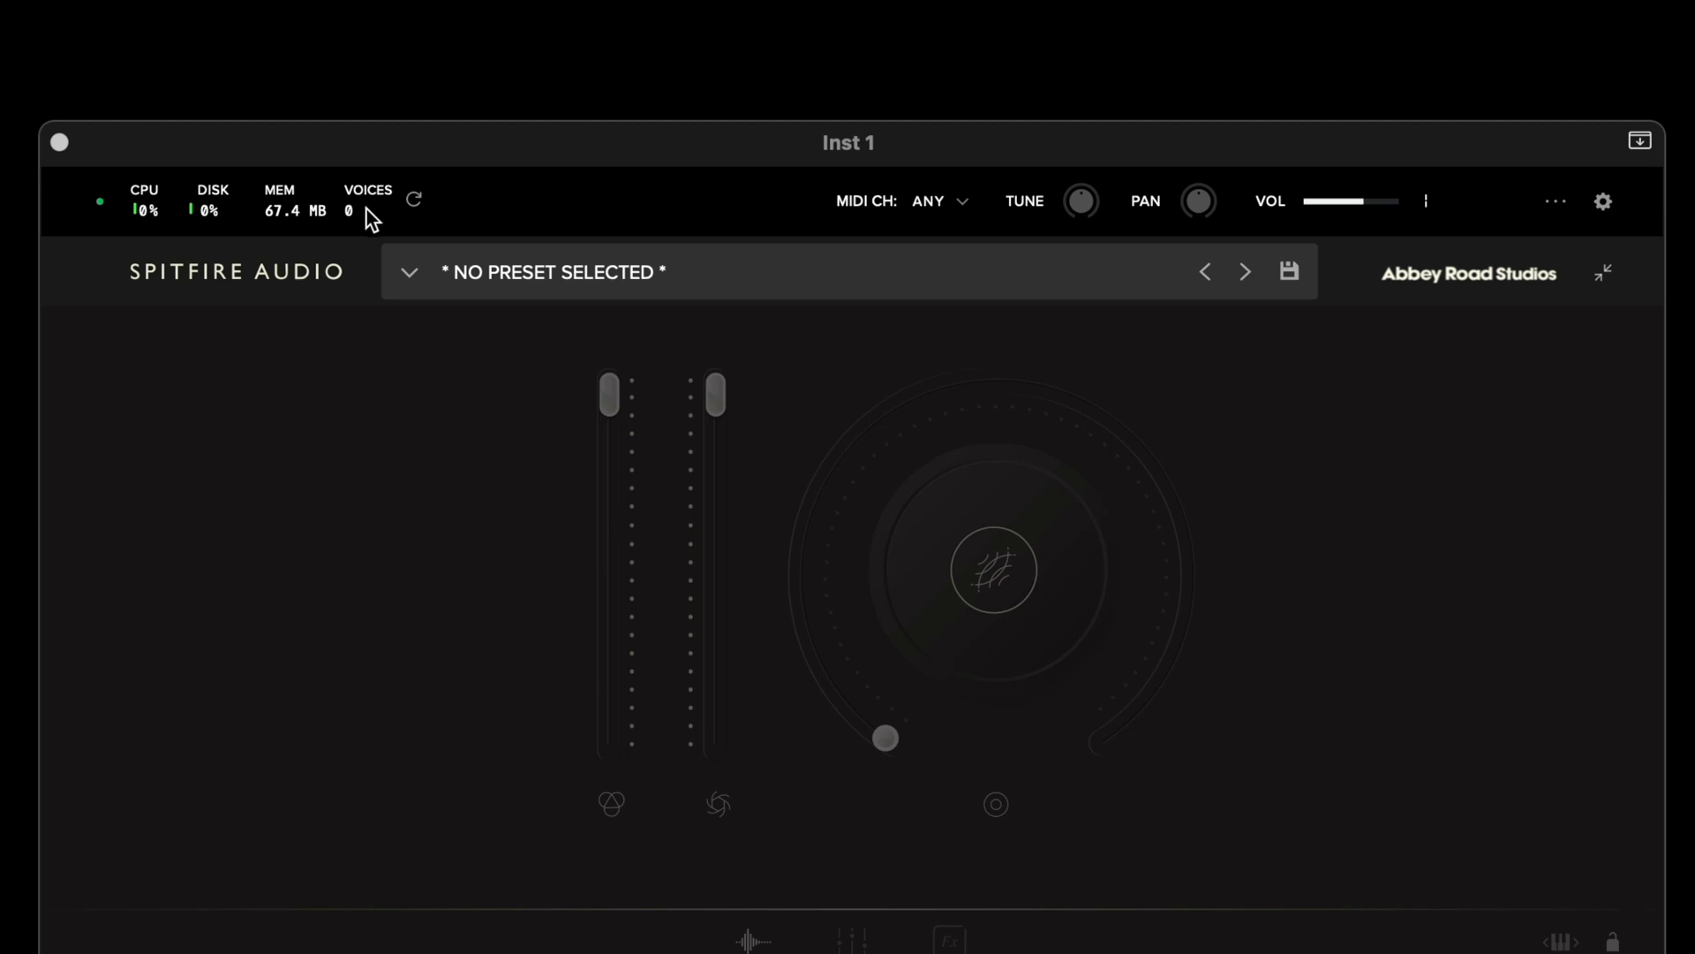
Step: Open the refresh options and choose to refresh all Abbey Road Orchestra instances
{"action": "left_click", "coordinate": [412, 197]}
{"action": "left_click", "coordinate": [413, 199]}
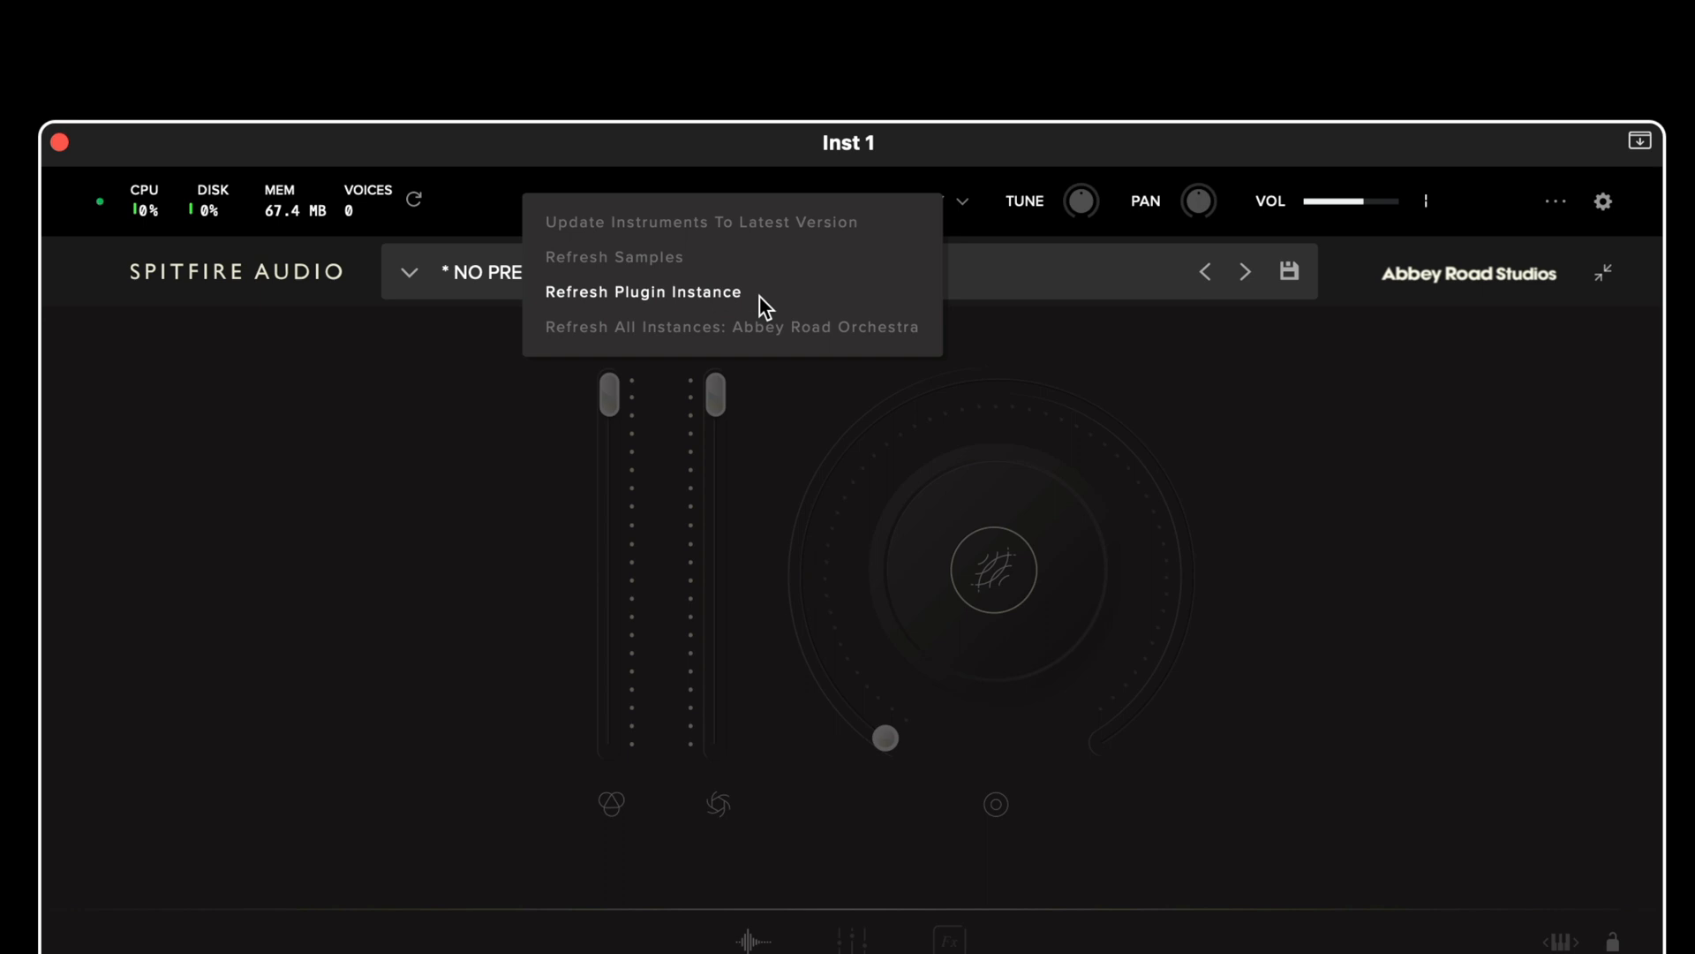
{"action": "left_click", "coordinate": [803, 328]}
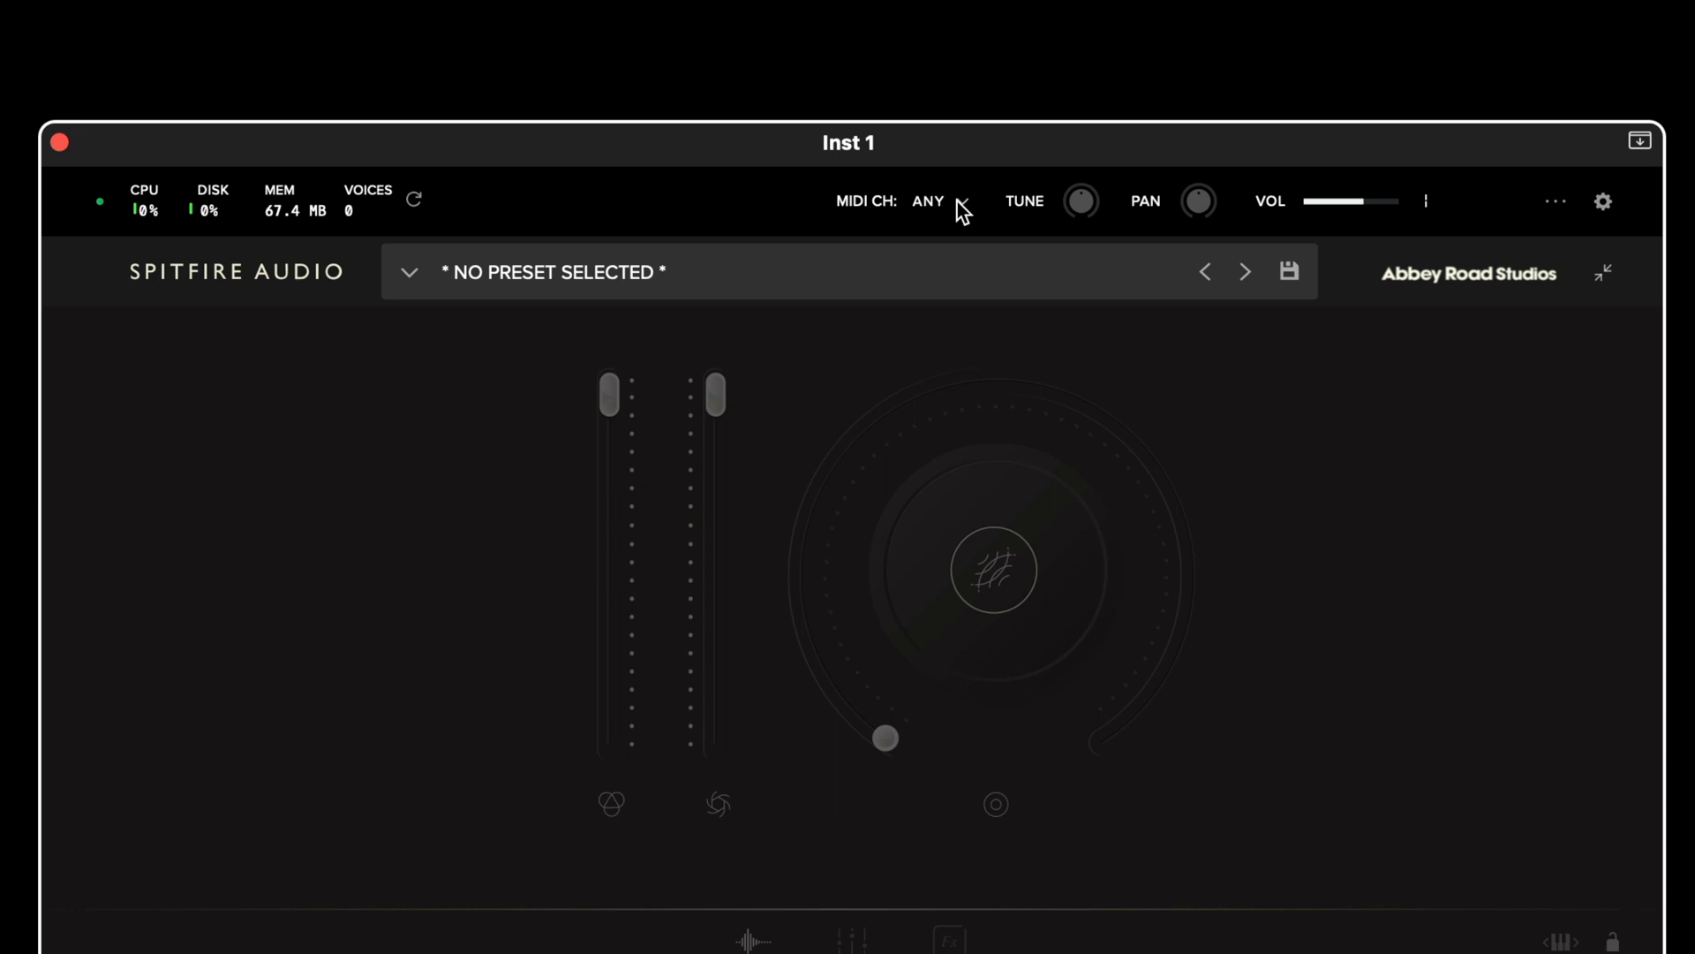
Step: Check the available MIDI channels and the tune, pan and volume controls
{"action": "left_click", "coordinate": [962, 208]}
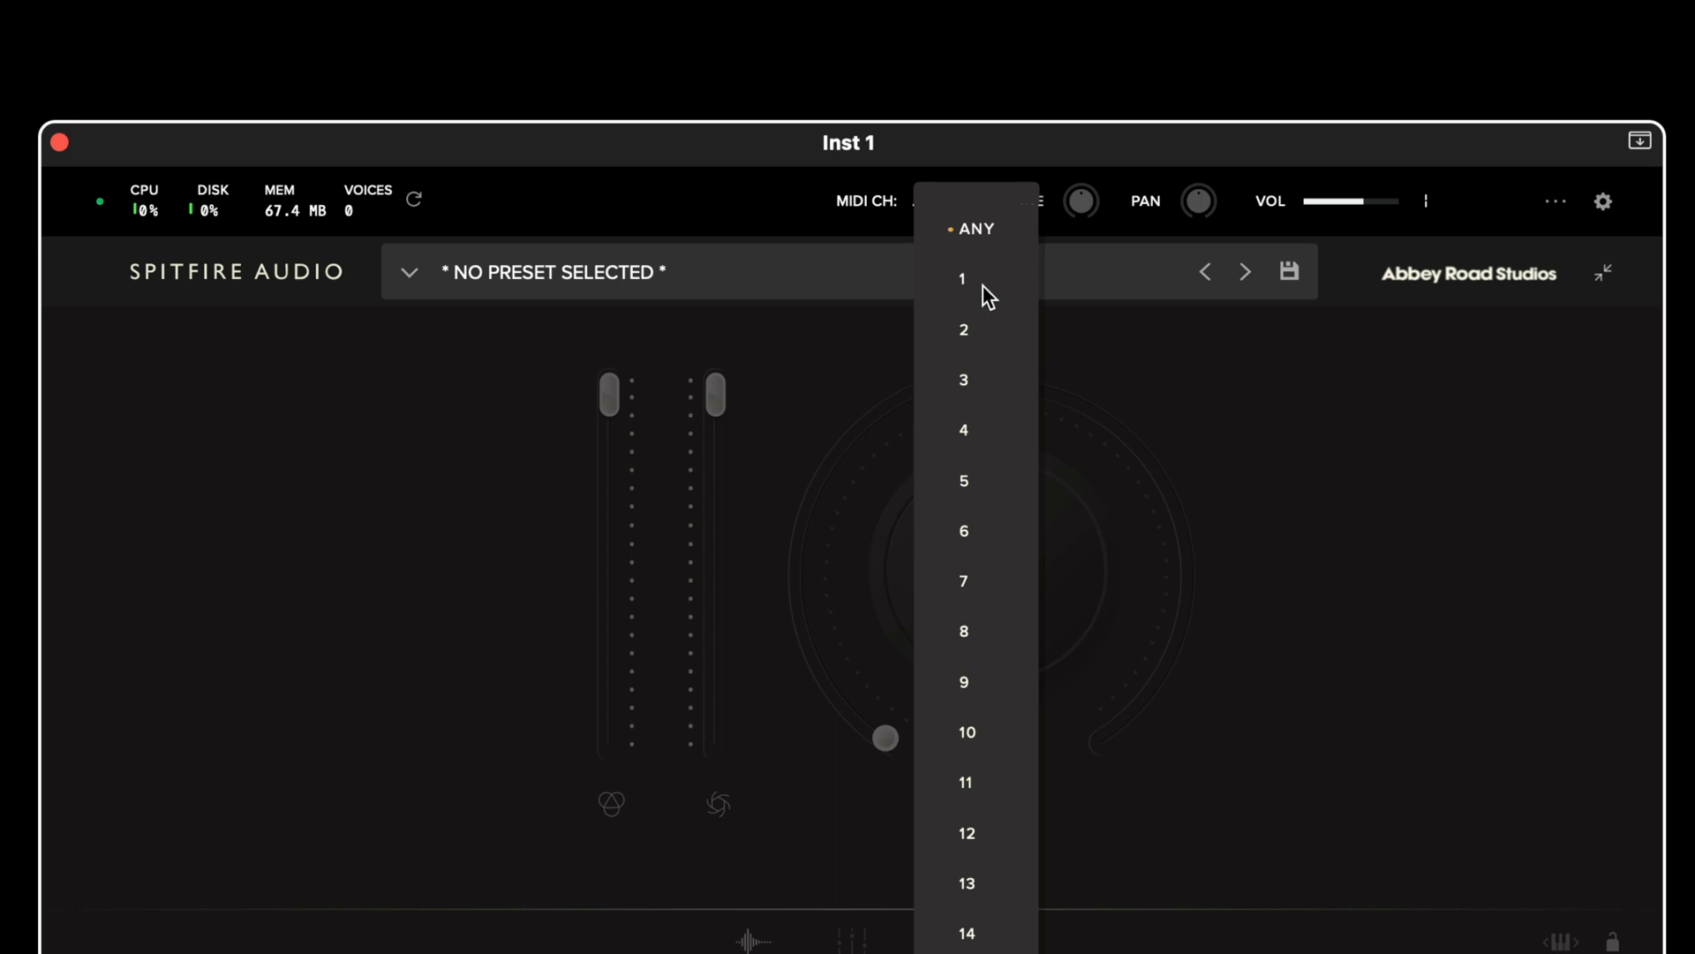
{"action": "left_click", "coordinate": [968, 201]}
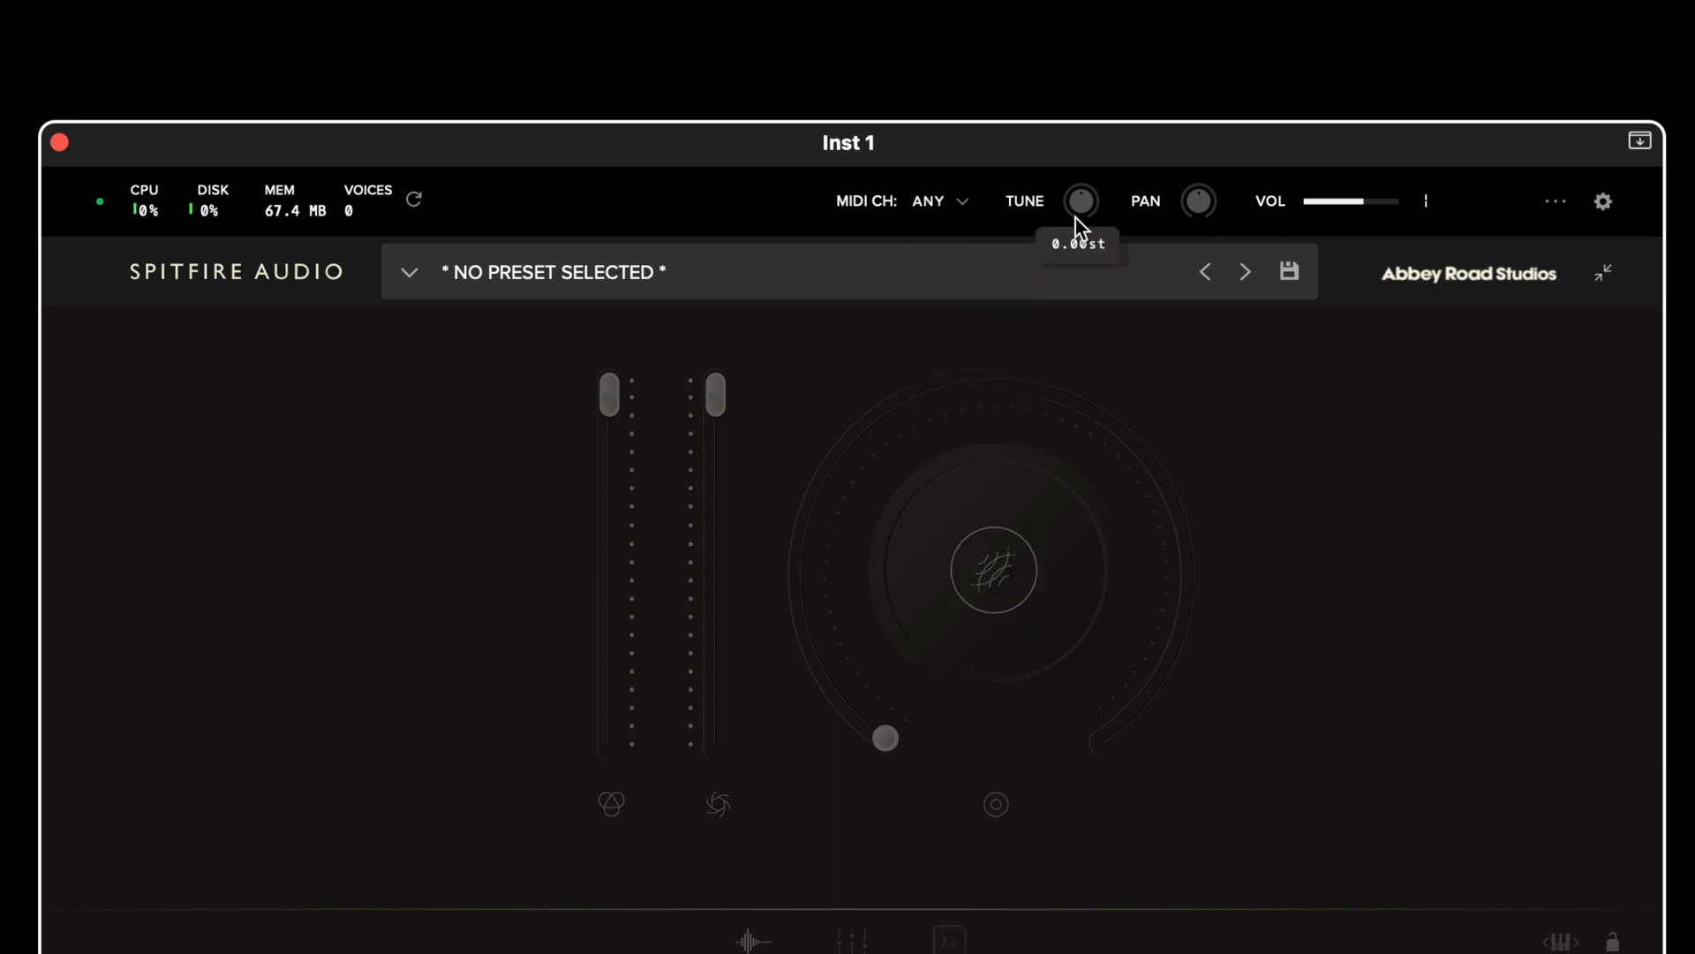
{"action": "mouse_move", "coordinate": [1184, 199]}
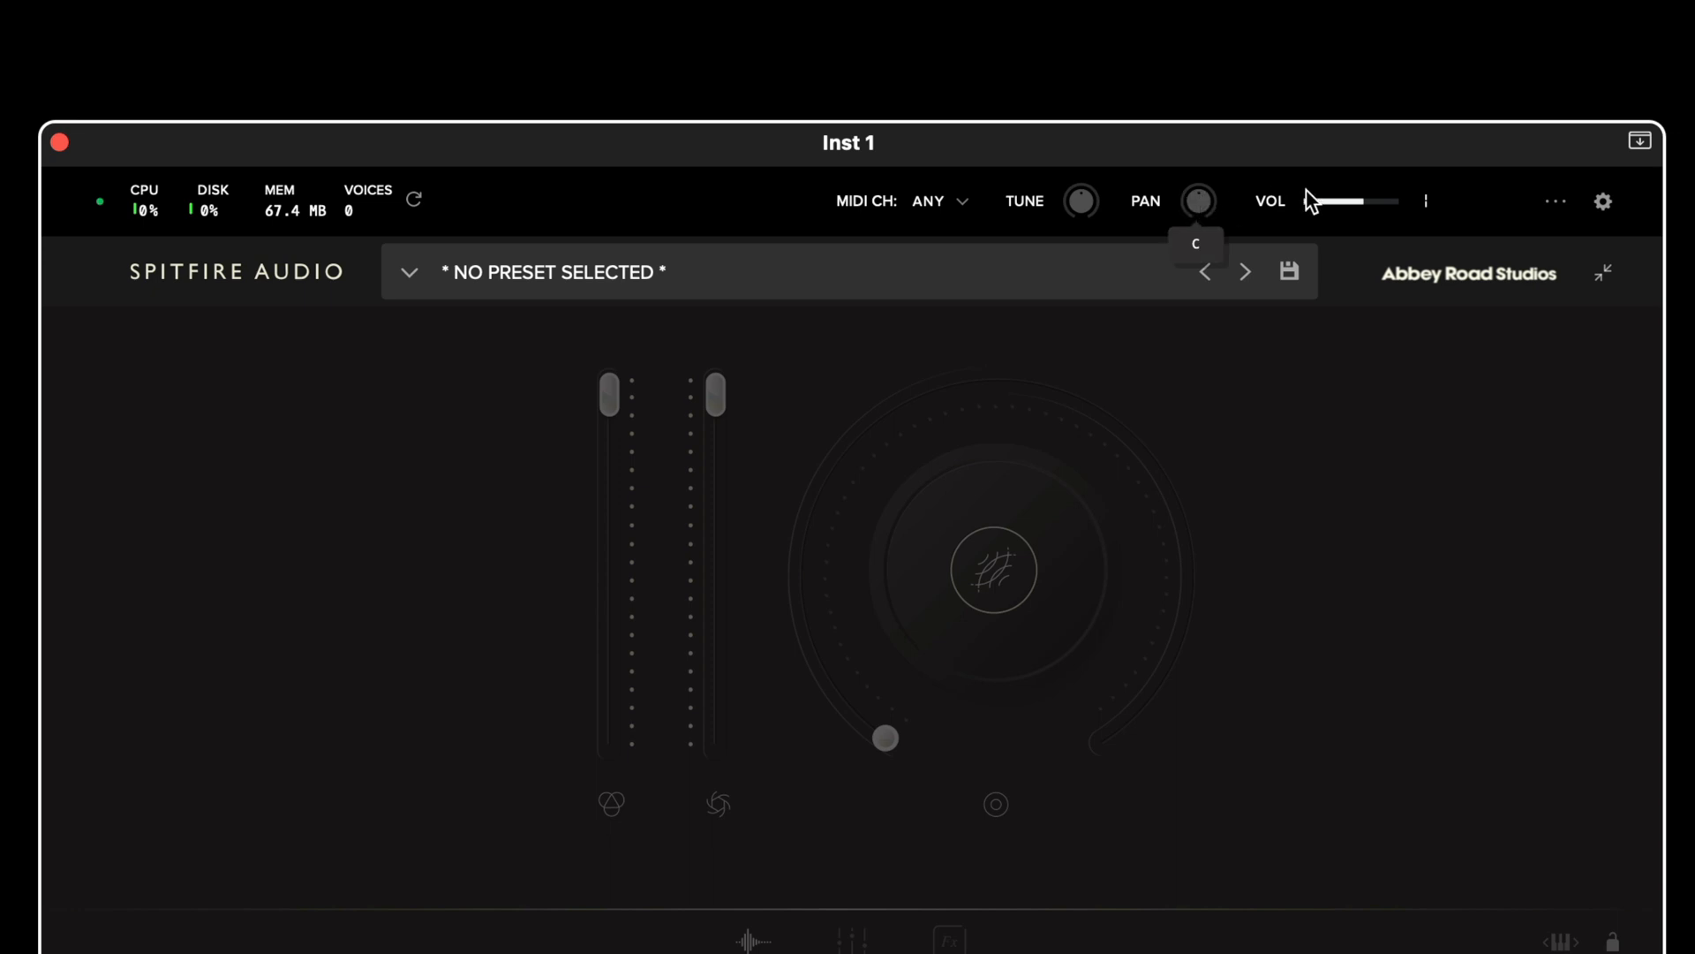
{"action": "mouse_move", "coordinate": [1326, 198]}
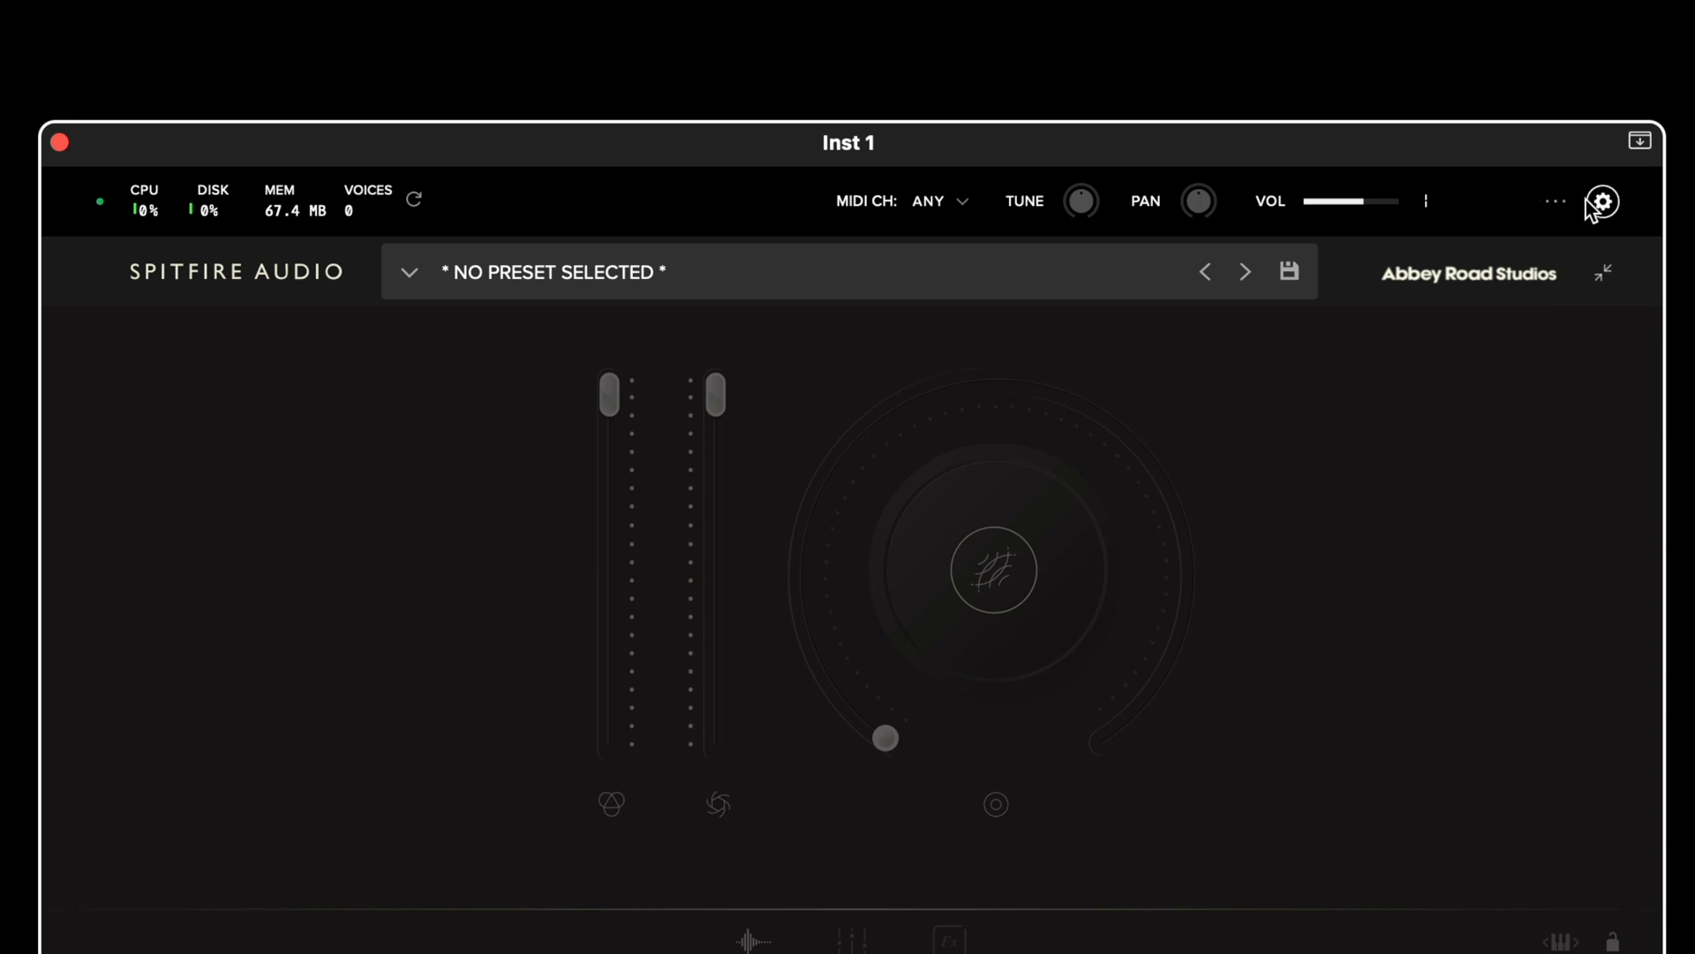
Step: Open the additional performance options and look through the Dynamics velocity range choices
{"action": "left_click", "coordinate": [1555, 201]}
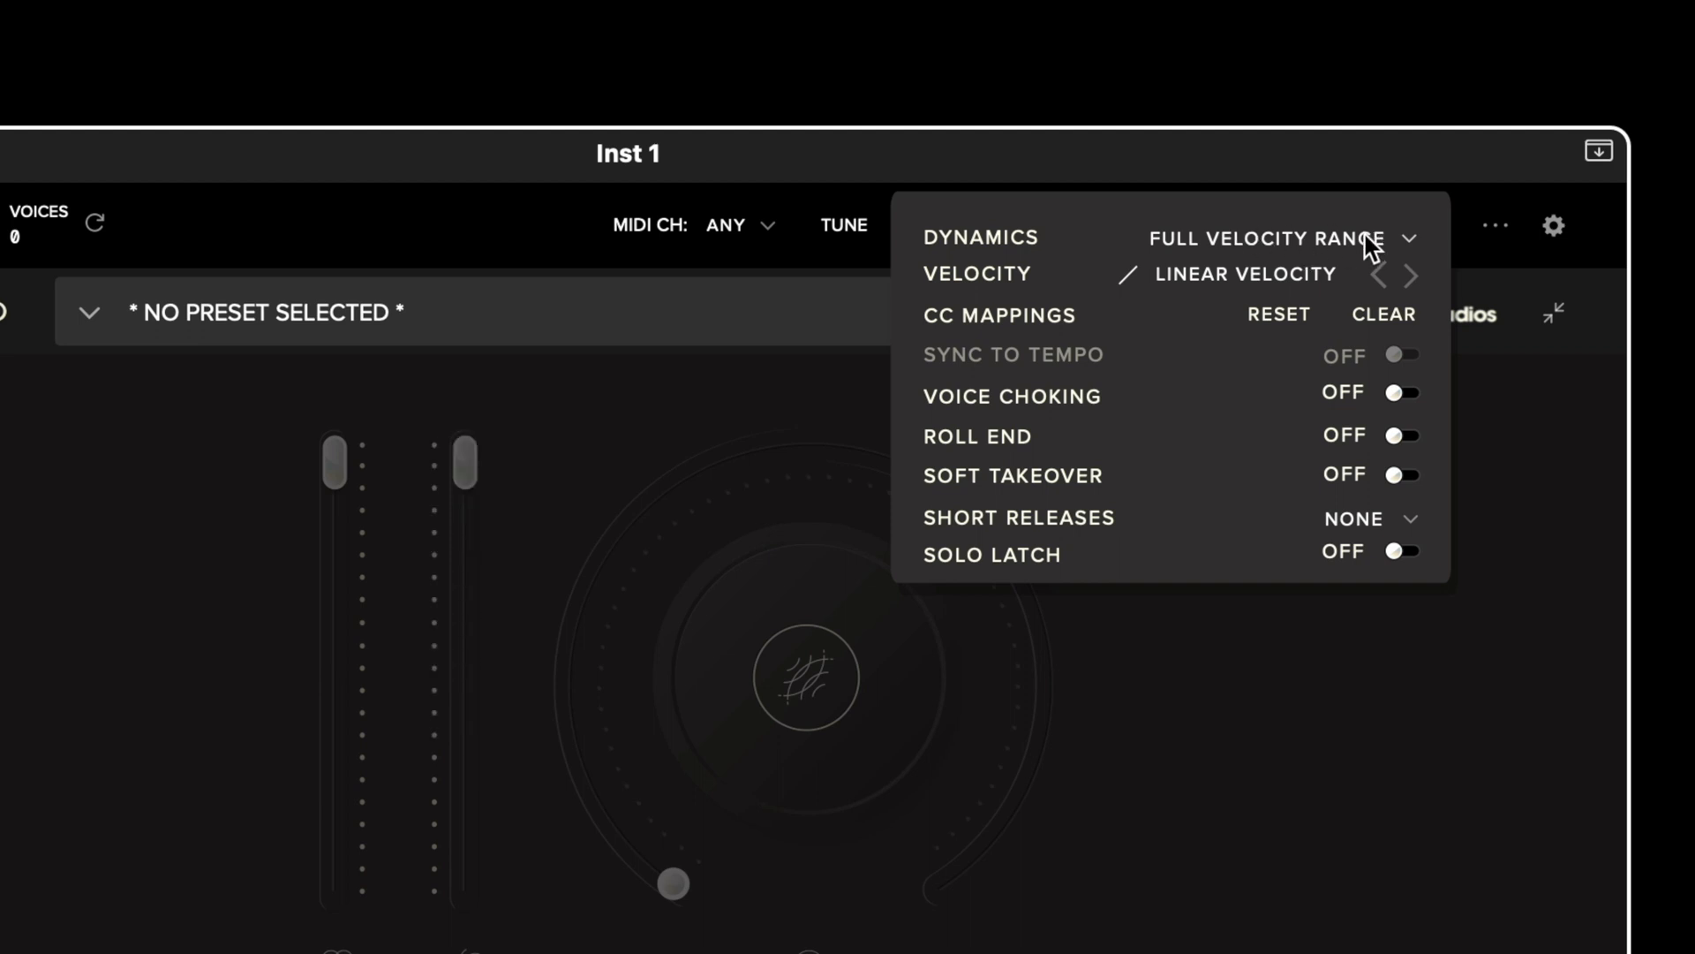
{"action": "left_click", "coordinate": [1277, 251]}
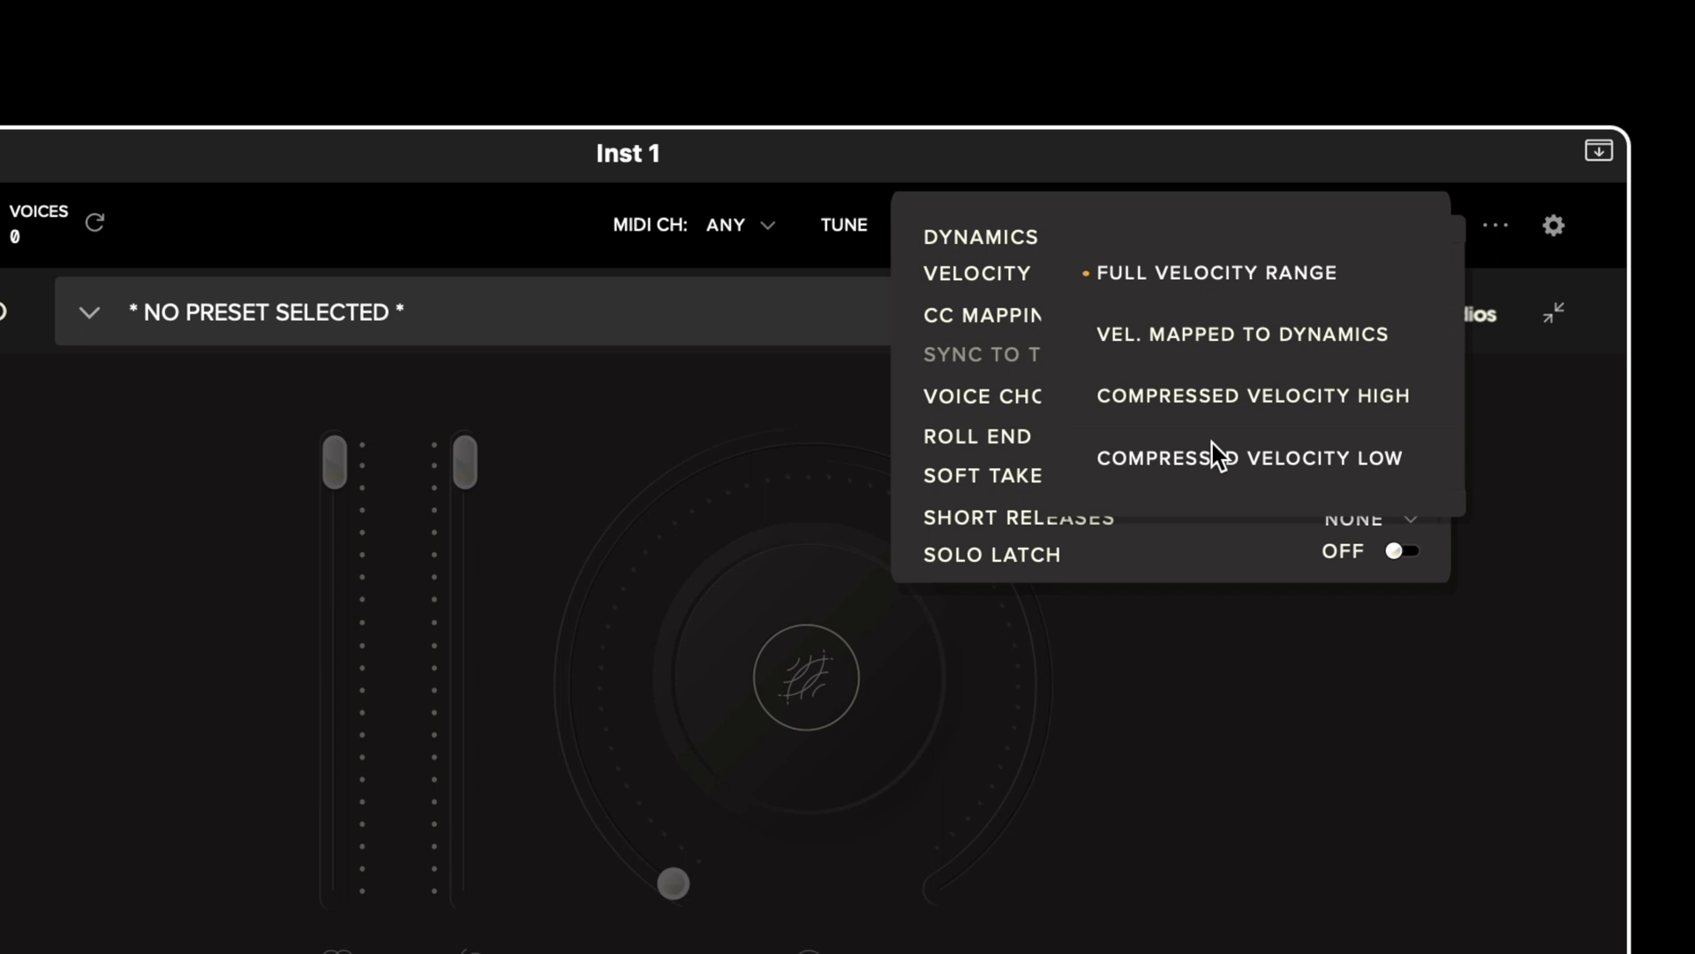
{"action": "left_click", "coordinate": [1368, 283]}
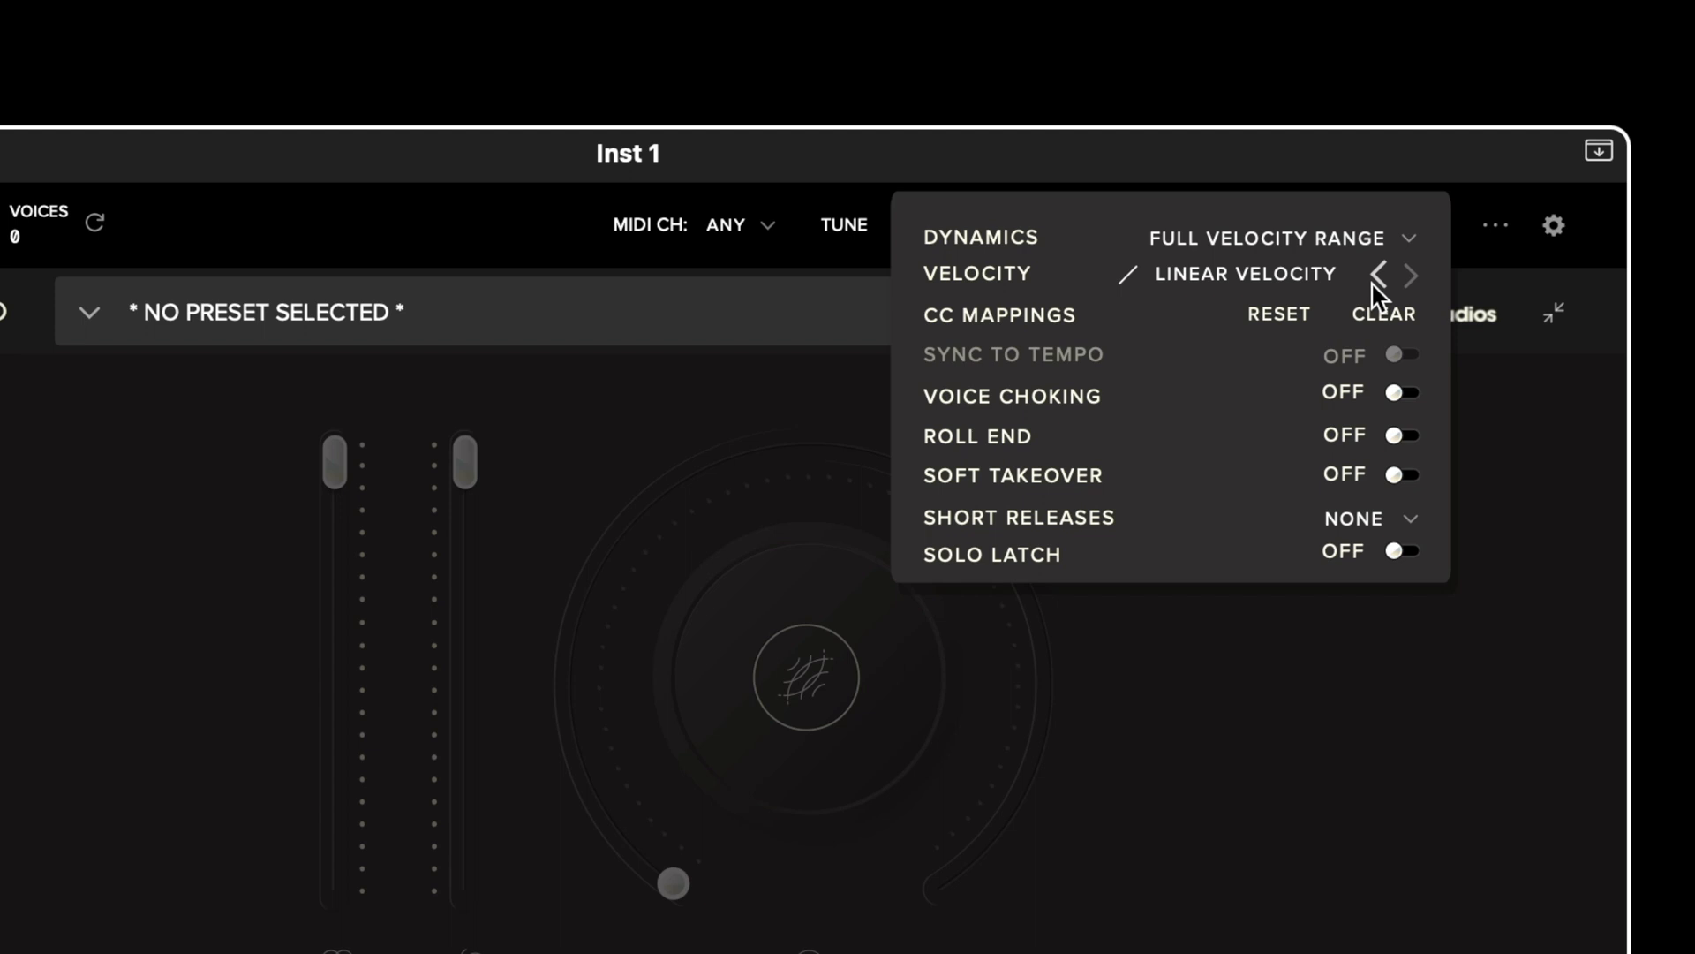
Step: Cycle through the velocity response curves and set Velocity to Shelf Velocity
{"action": "left_click", "coordinate": [1376, 278]}
{"action": "left_click", "coordinate": [1375, 277]}
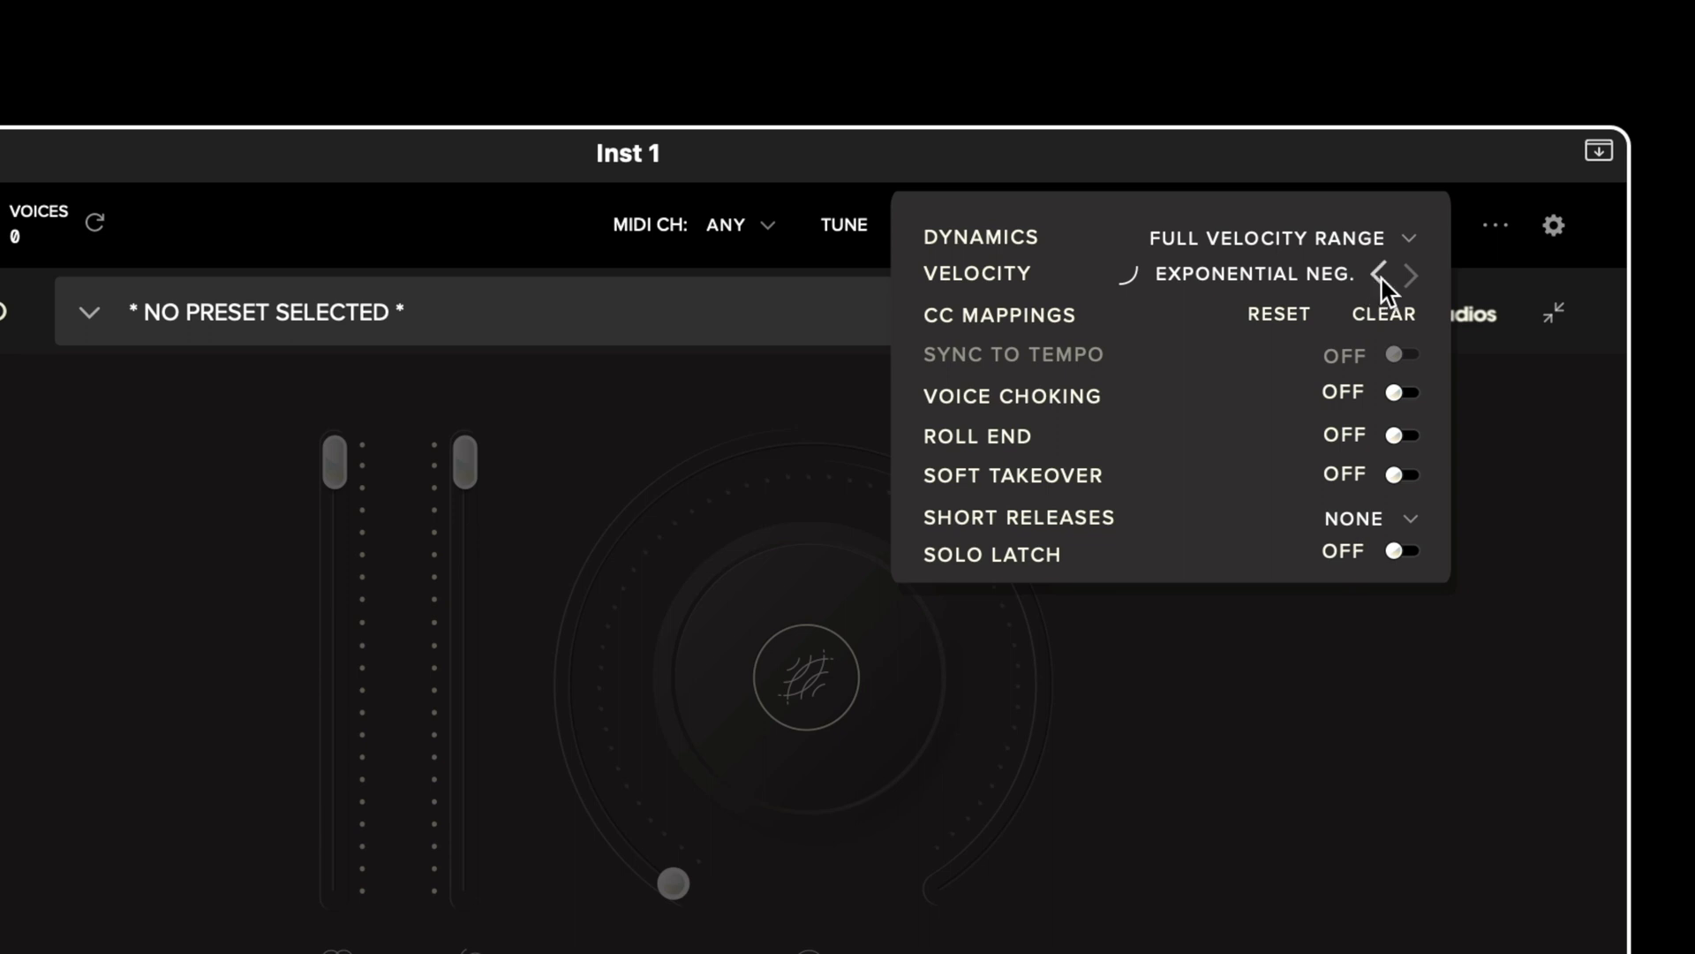
{"action": "left_click", "coordinate": [1411, 275]}
{"action": "left_click", "coordinate": [1410, 276]}
{"action": "left_click", "coordinate": [1410, 276]}
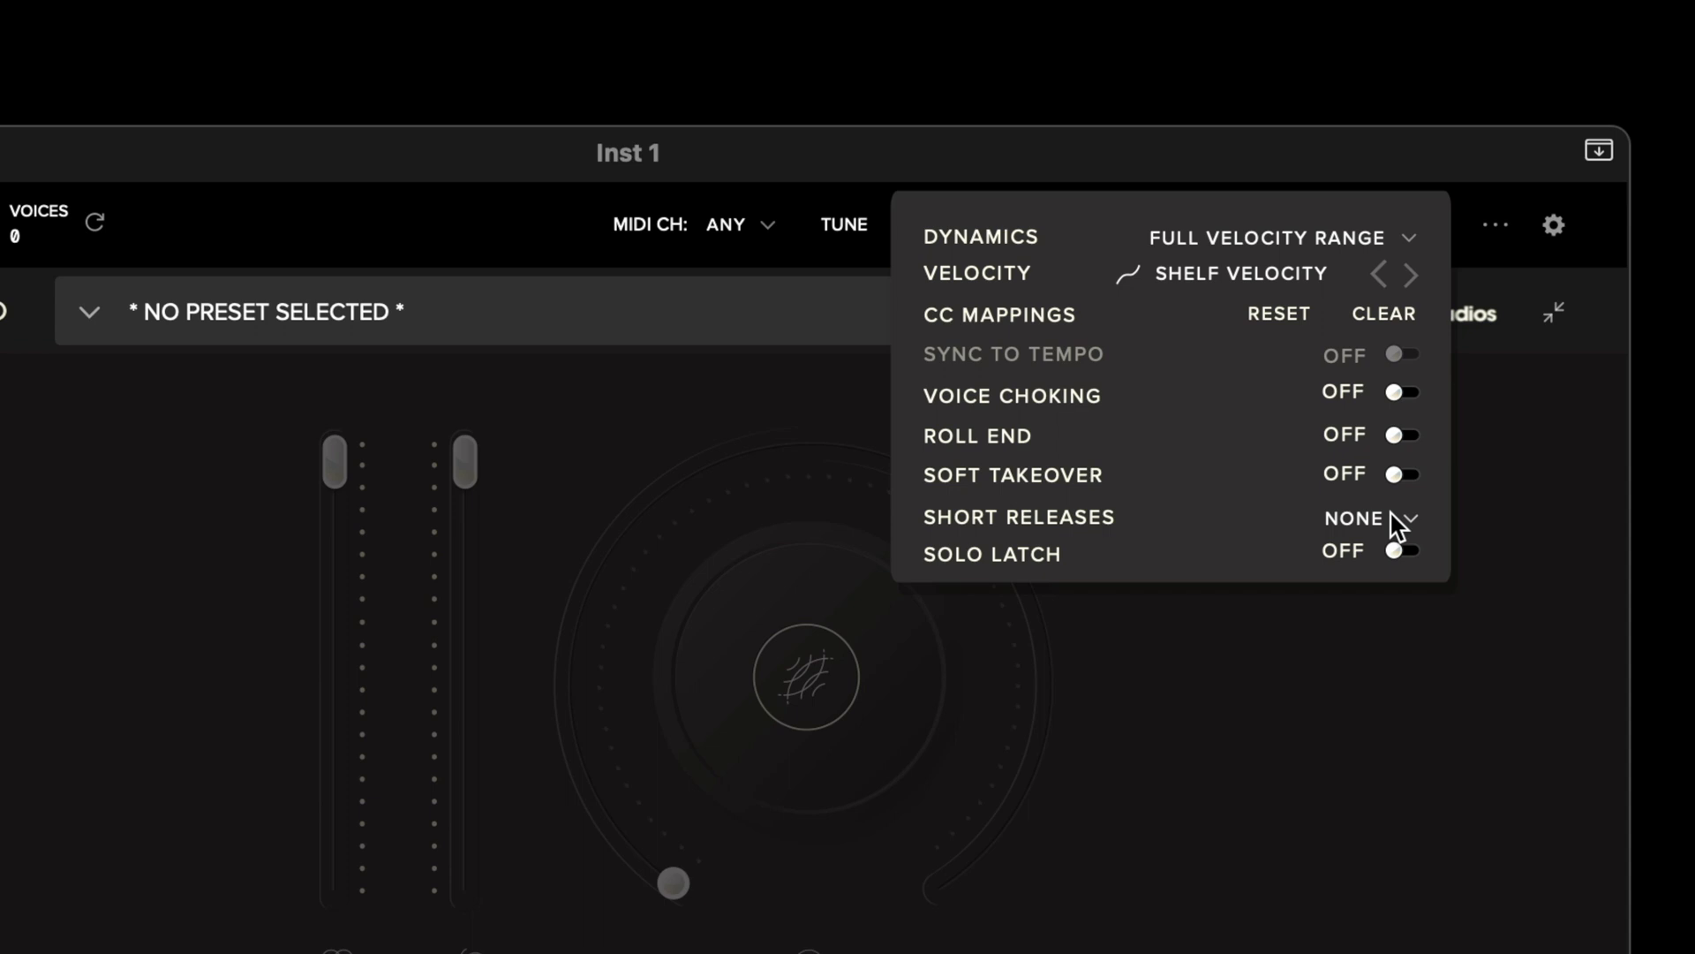
Step: Look through the Short Releases choices and toggle Solo Latch
{"action": "left_click", "coordinate": [1398, 526]}
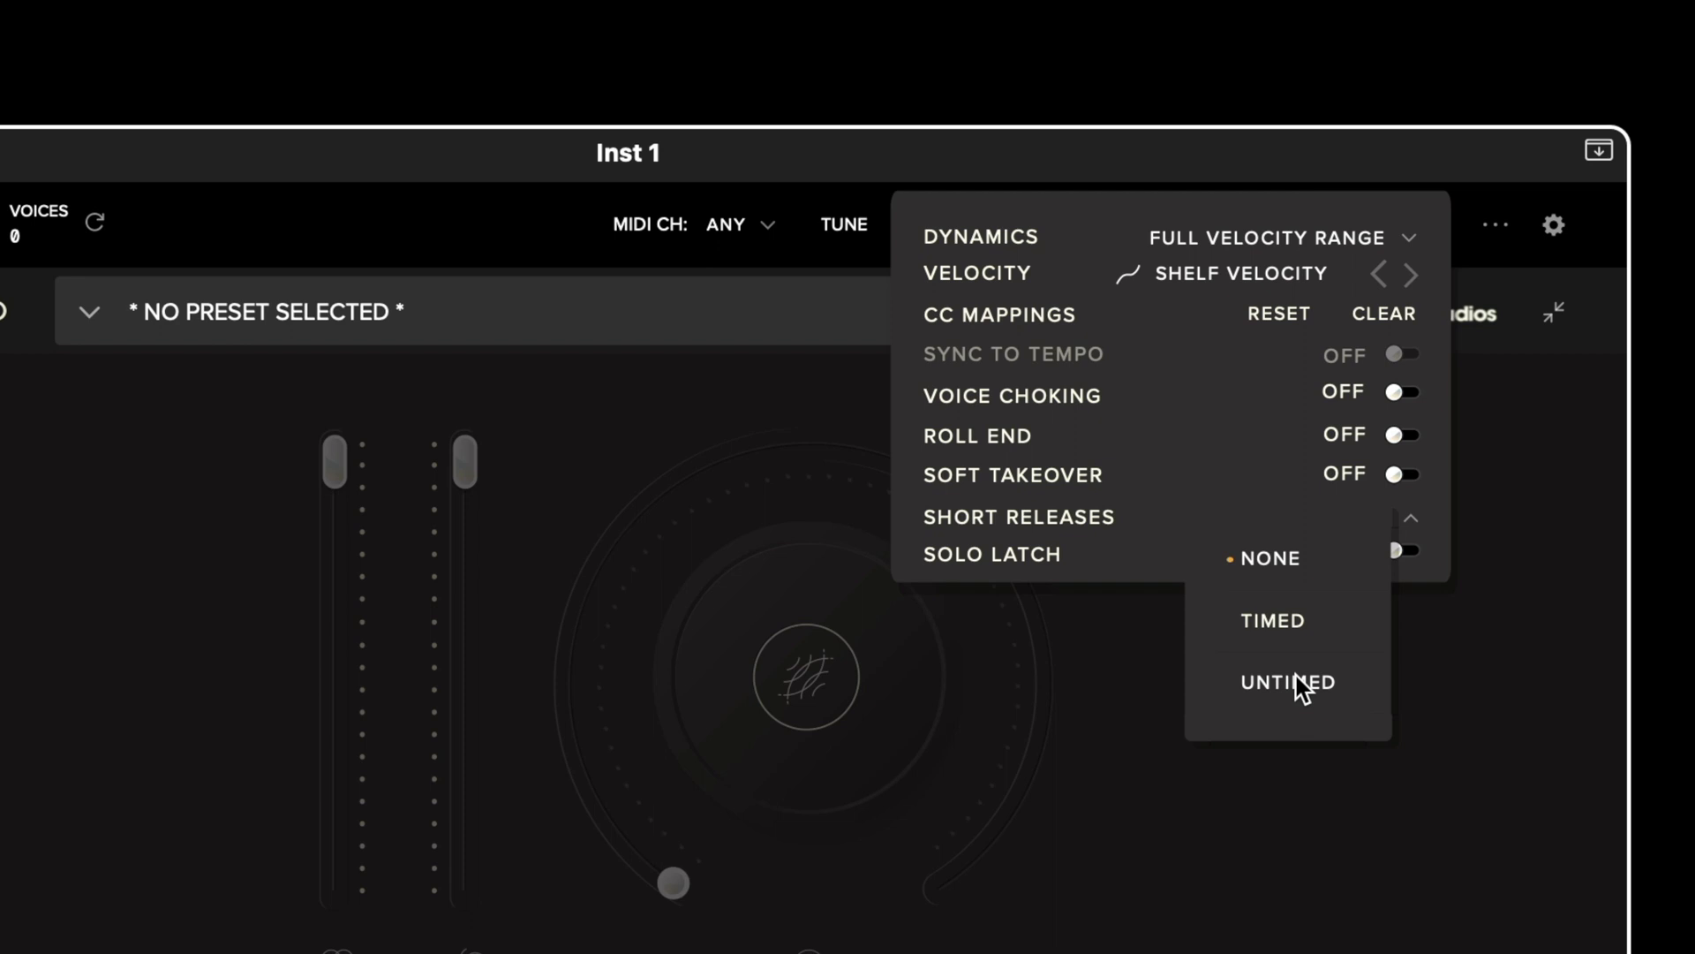
{"action": "left_click", "coordinate": [1095, 563]}
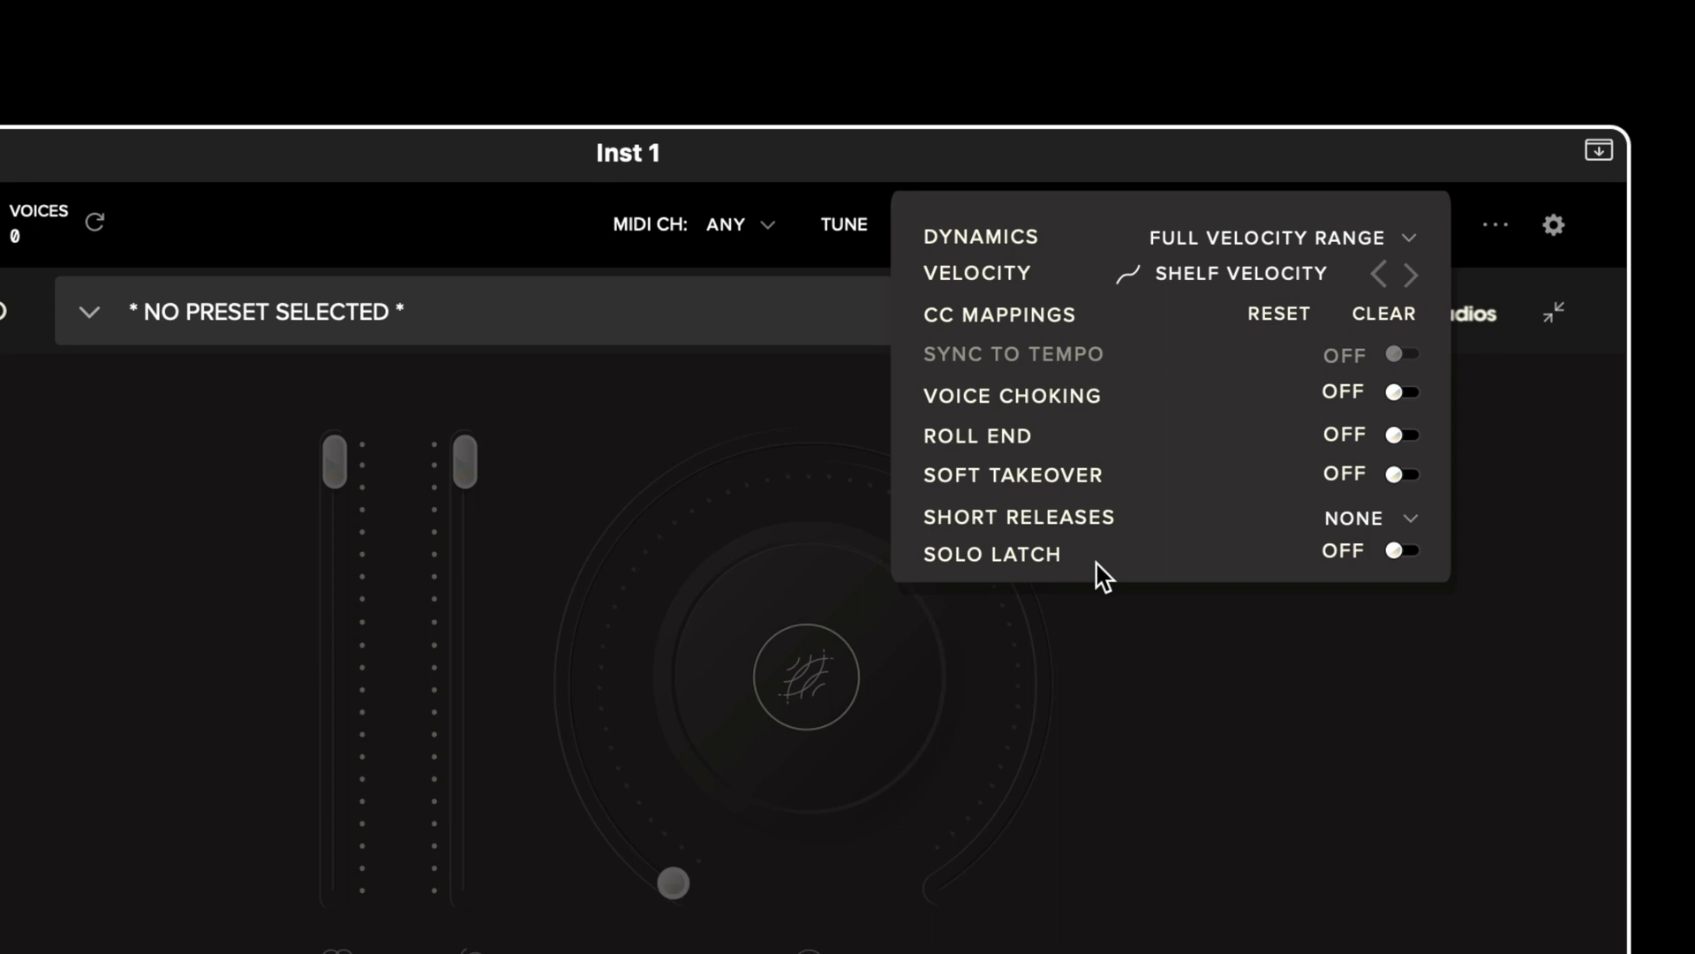
{"action": "left_click", "coordinate": [1409, 553]}
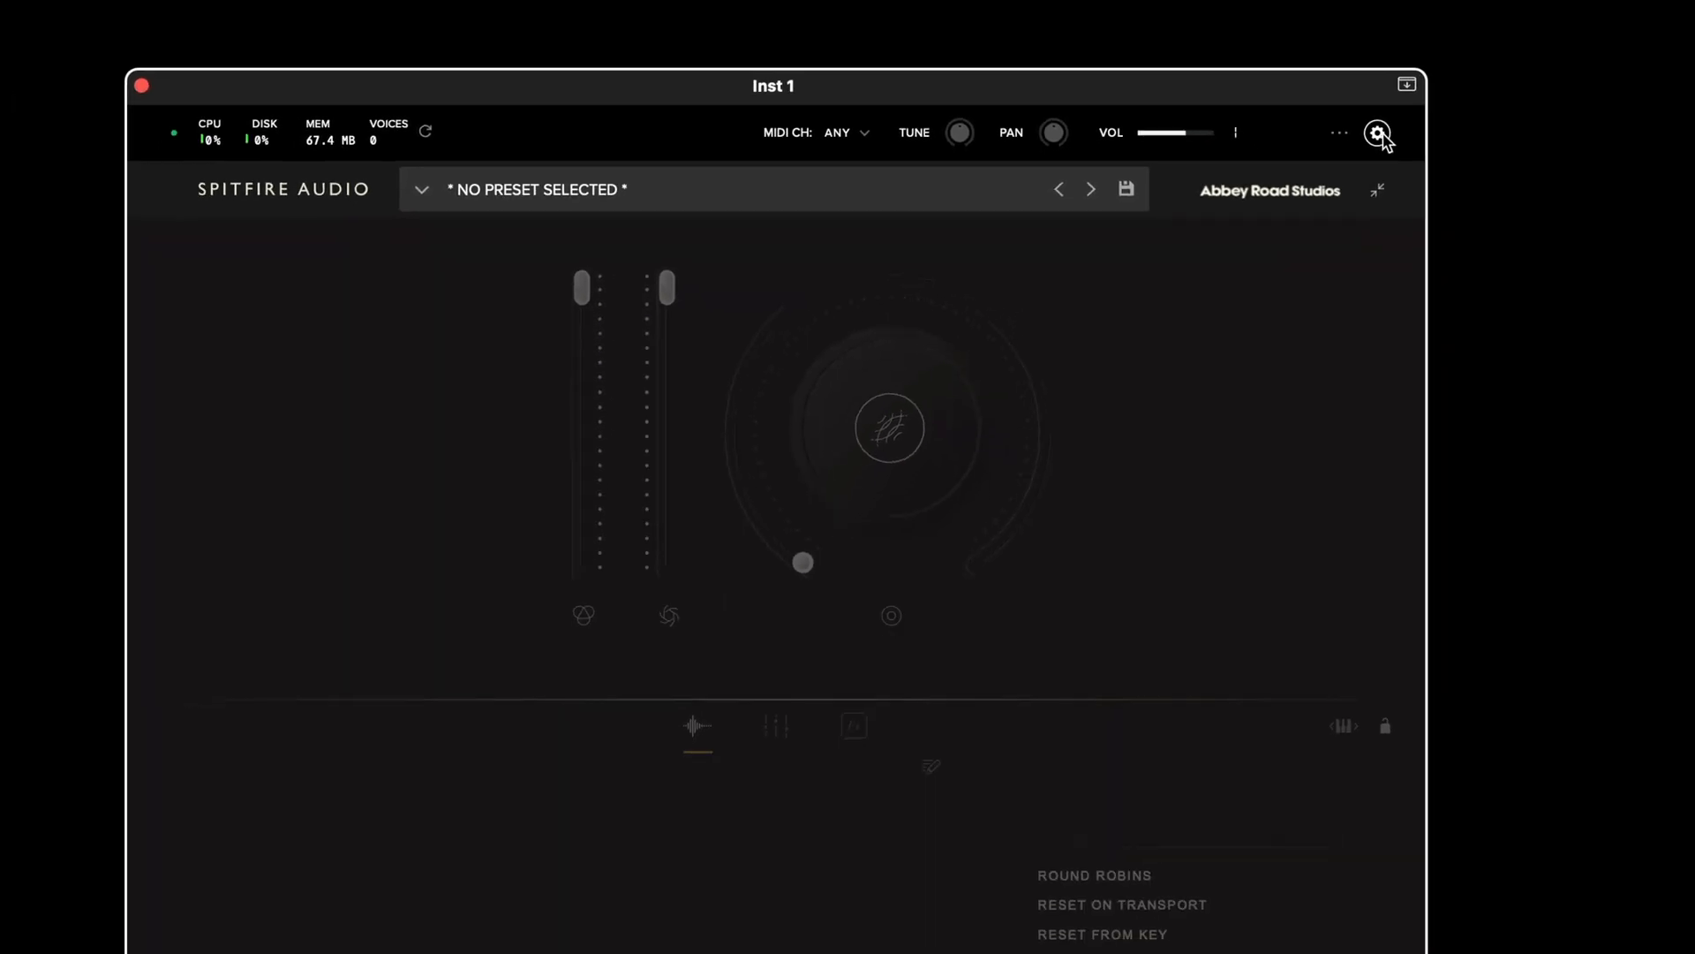
Step: Open the plugin settings and review the Interface options for default size, scale, keyswitches, mixer unloading and gain units
{"action": "left_click", "coordinate": [1397, 144]}
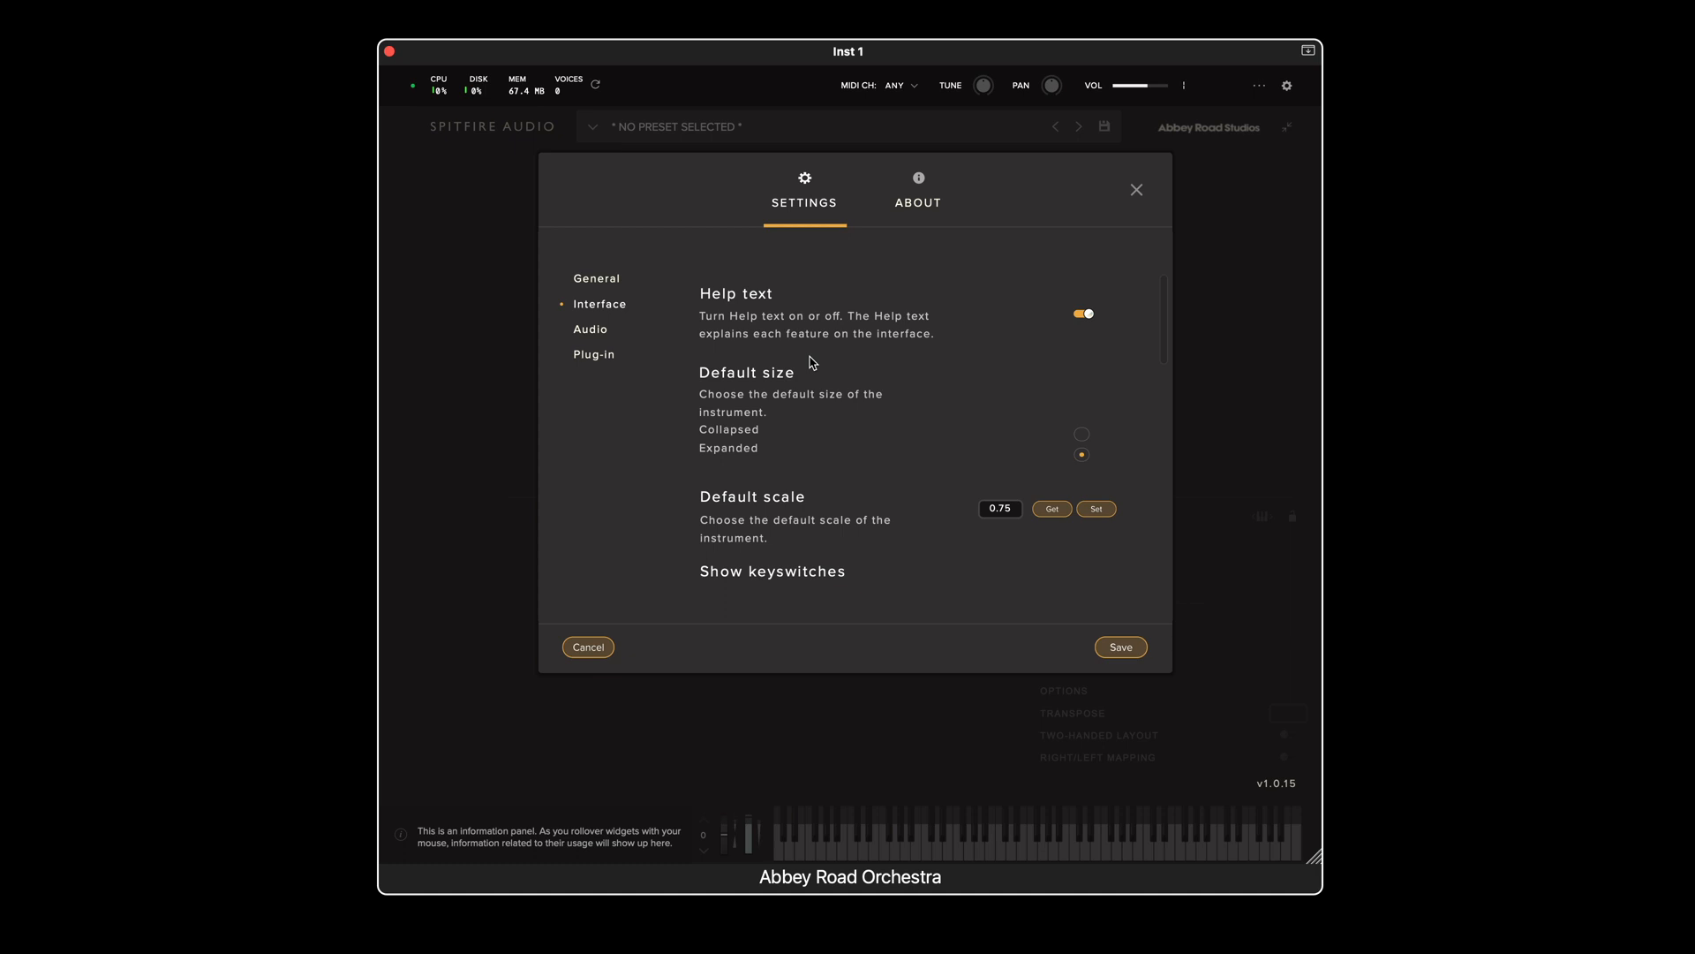
{"action": "scroll", "coordinate": [812, 362], "scroll_direction": "down", "scroll_amount": 3}
{"action": "scroll", "coordinate": [812, 362], "scroll_direction": "down", "scroll_amount": 6}
{"action": "scroll", "coordinate": [813, 362], "scroll_direction": "down", "scroll_amount": 1}
{"action": "scroll", "coordinate": [812, 362], "scroll_direction": "down", "scroll_amount": 2}
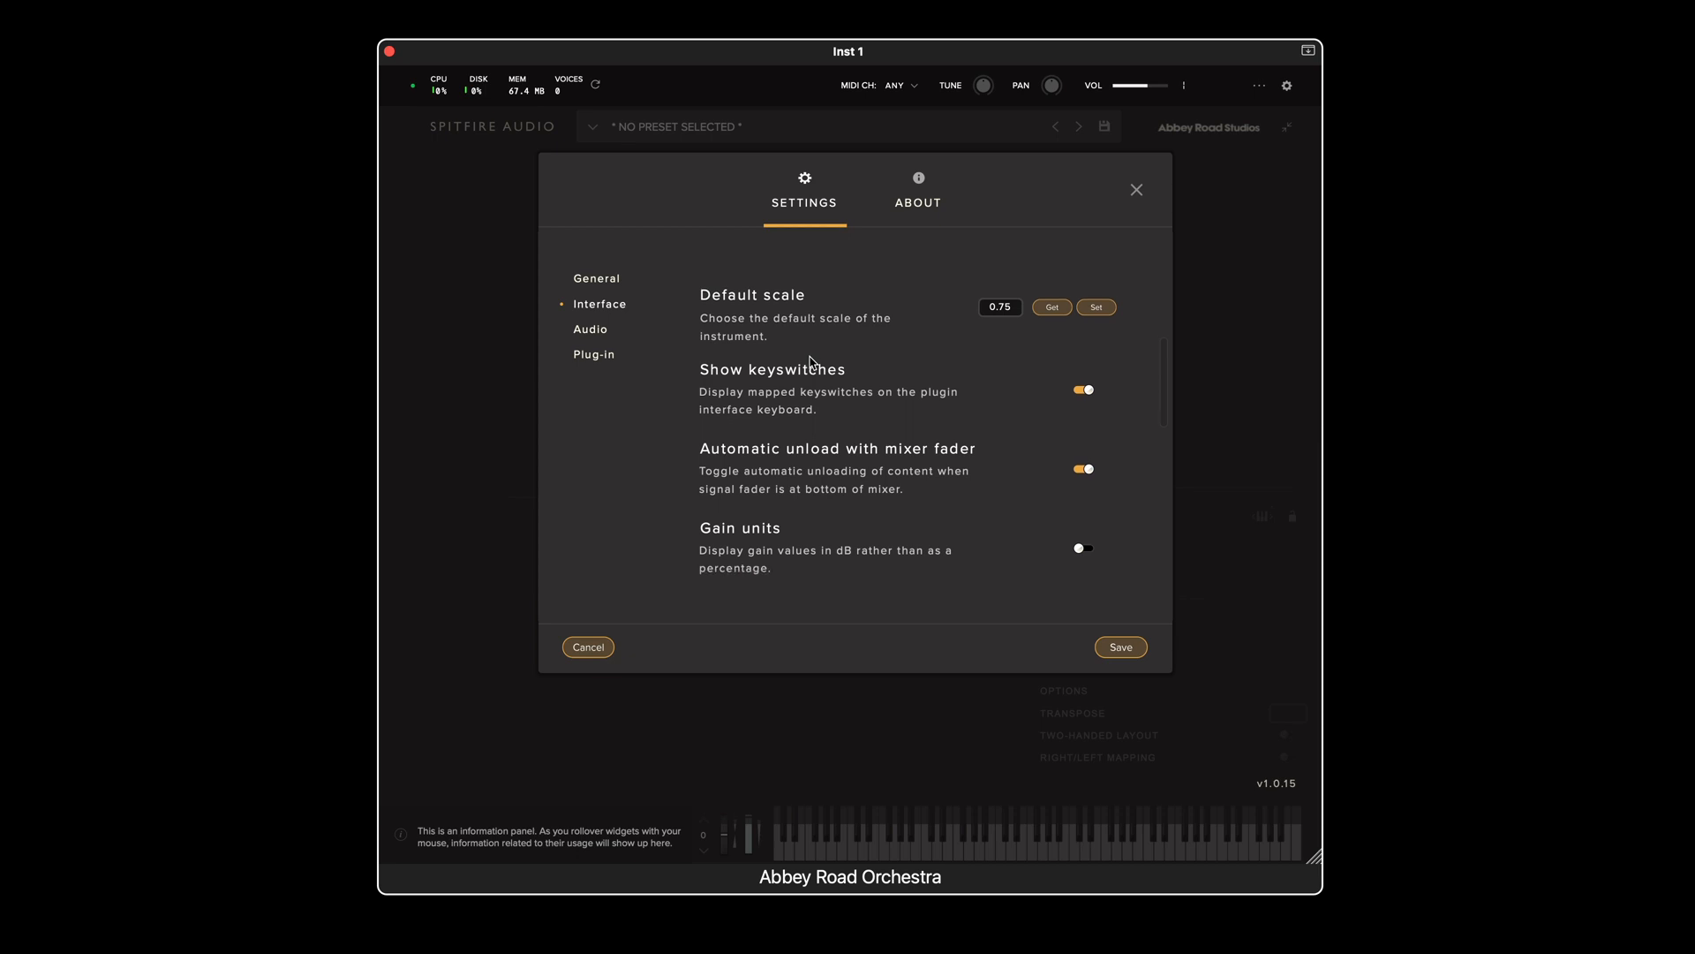
{"action": "scroll", "coordinate": [812, 362], "scroll_direction": "down", "scroll_amount": 1}
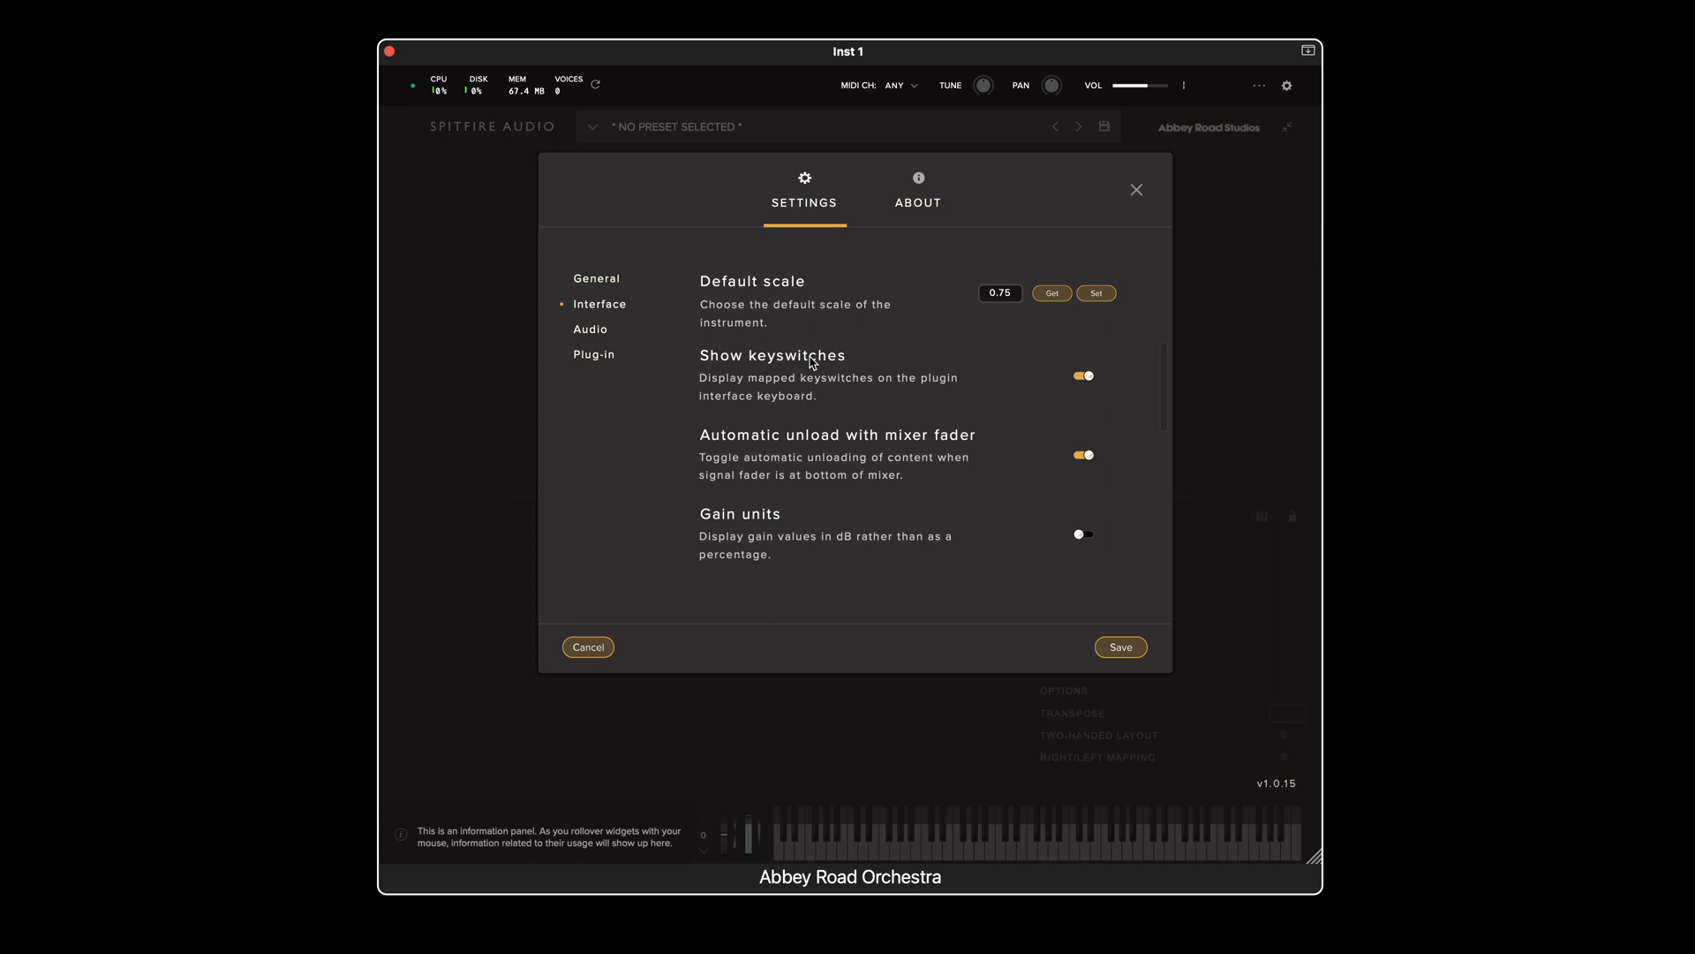
{"action": "scroll", "coordinate": [812, 362], "scroll_direction": "down", "scroll_amount": 1}
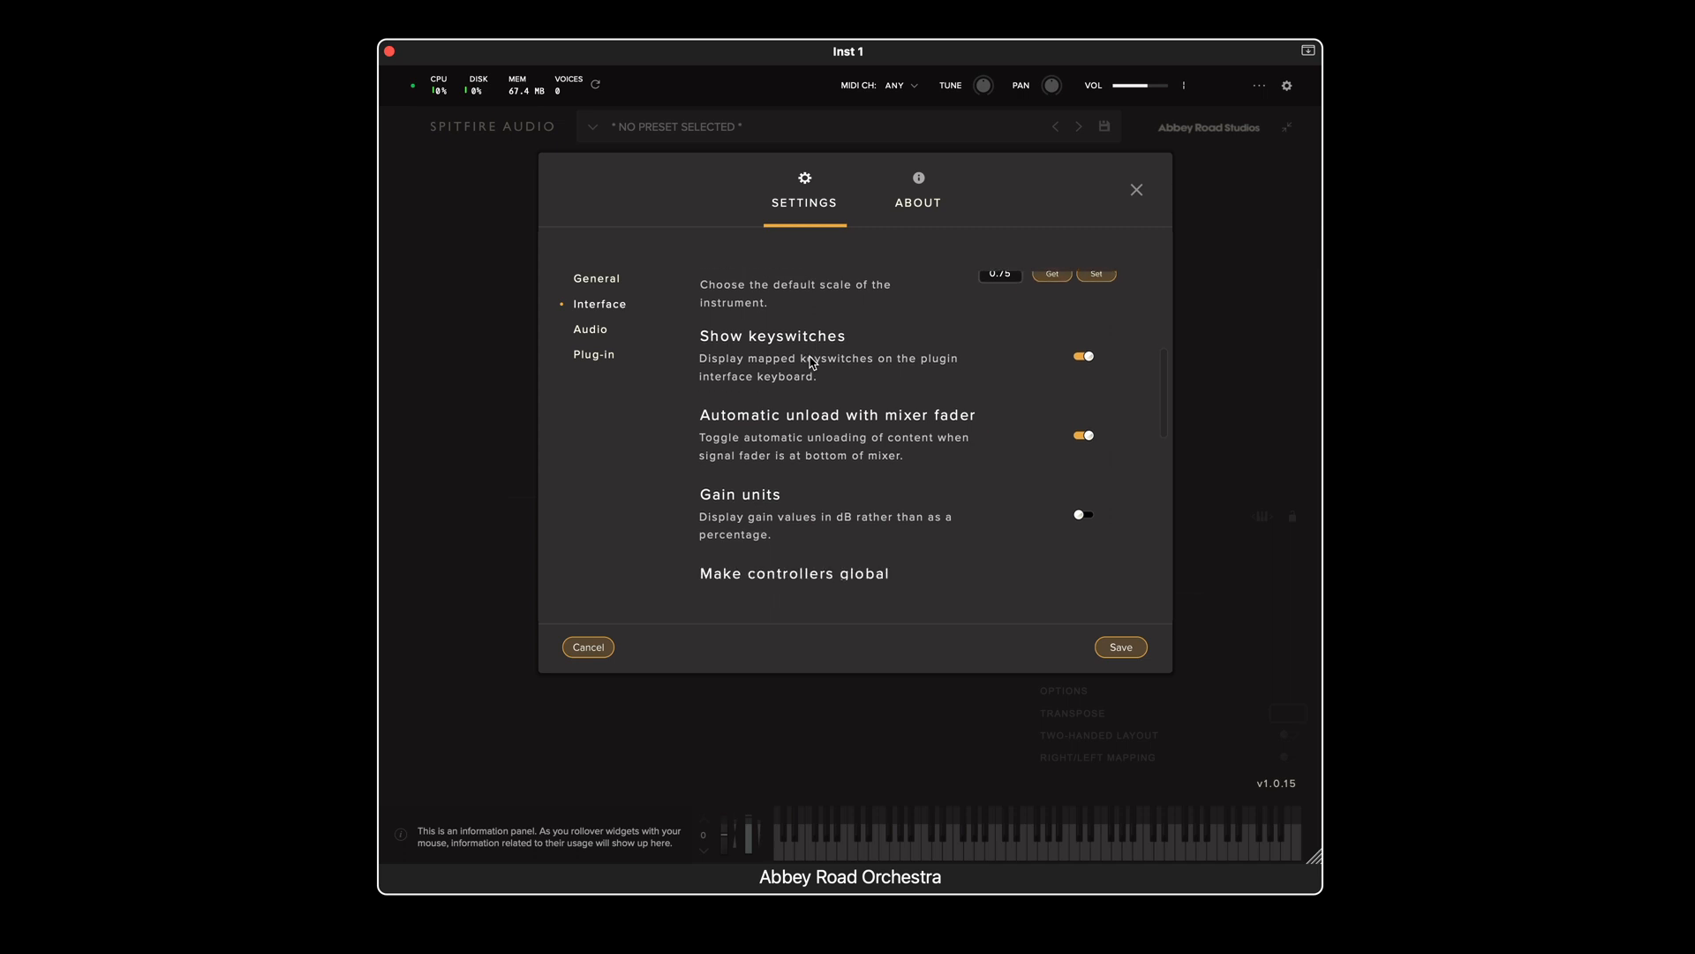
Step: Review the Audio settings for maximum voices, preload size, stream buffer size, master tuning and pitch/stretch quality
{"action": "left_click", "coordinate": [600, 333]}
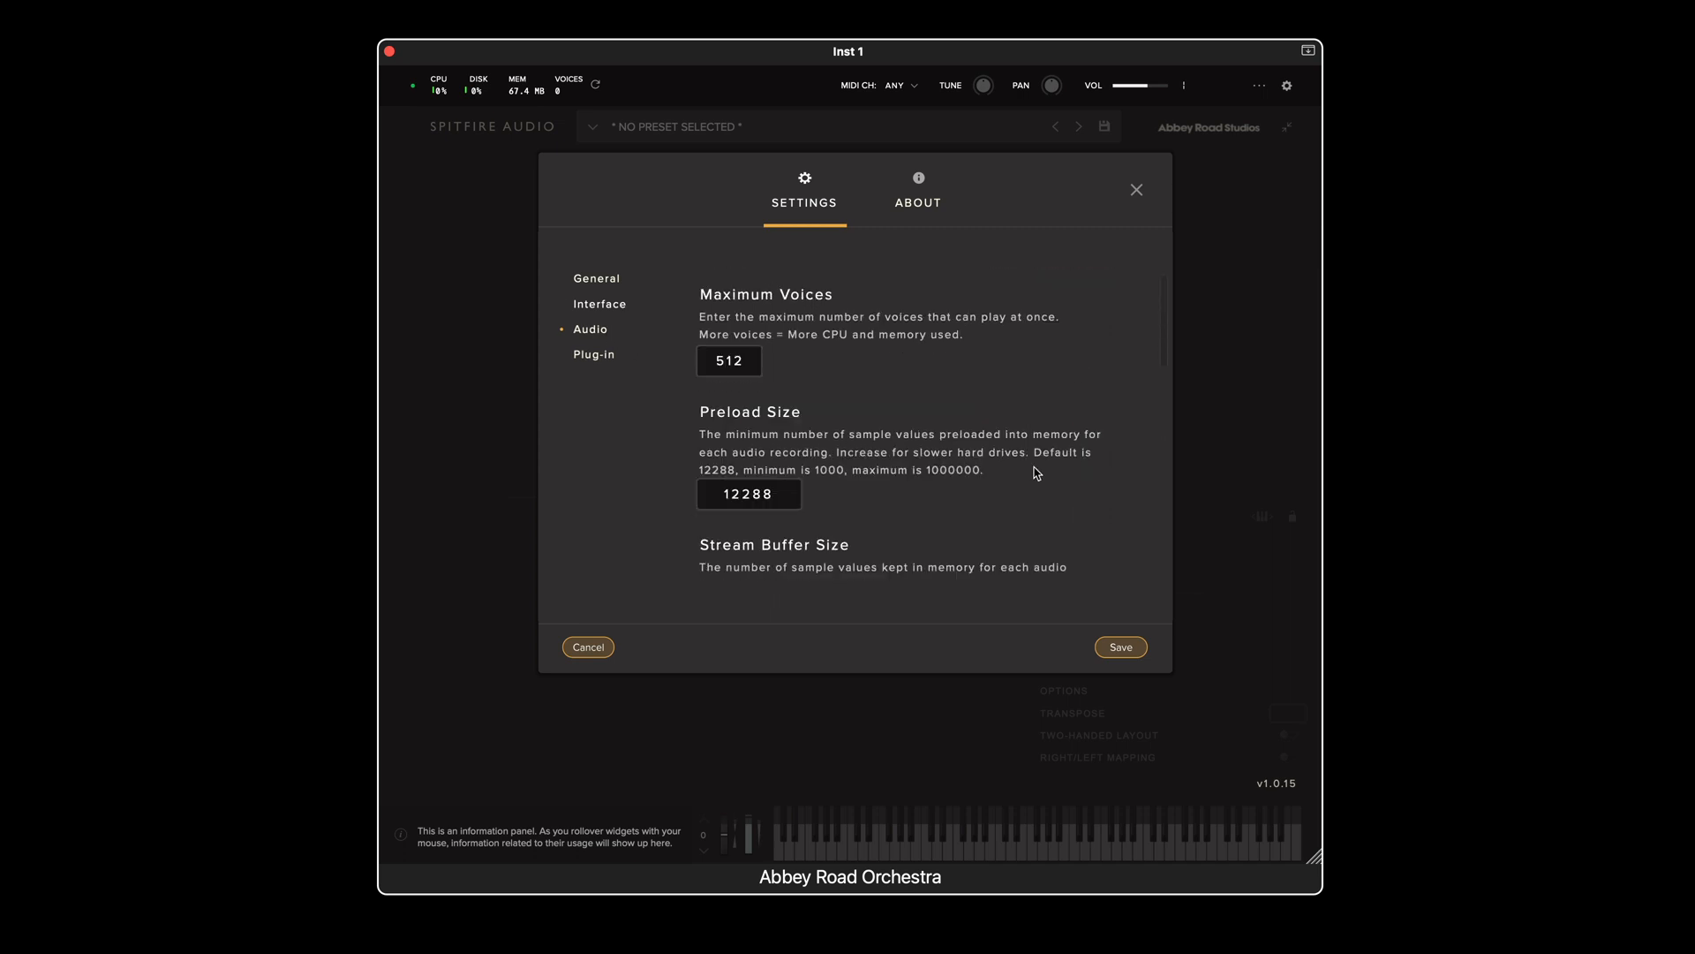
{"action": "scroll", "coordinate": [1037, 473], "scroll_direction": "down", "scroll_amount": 3}
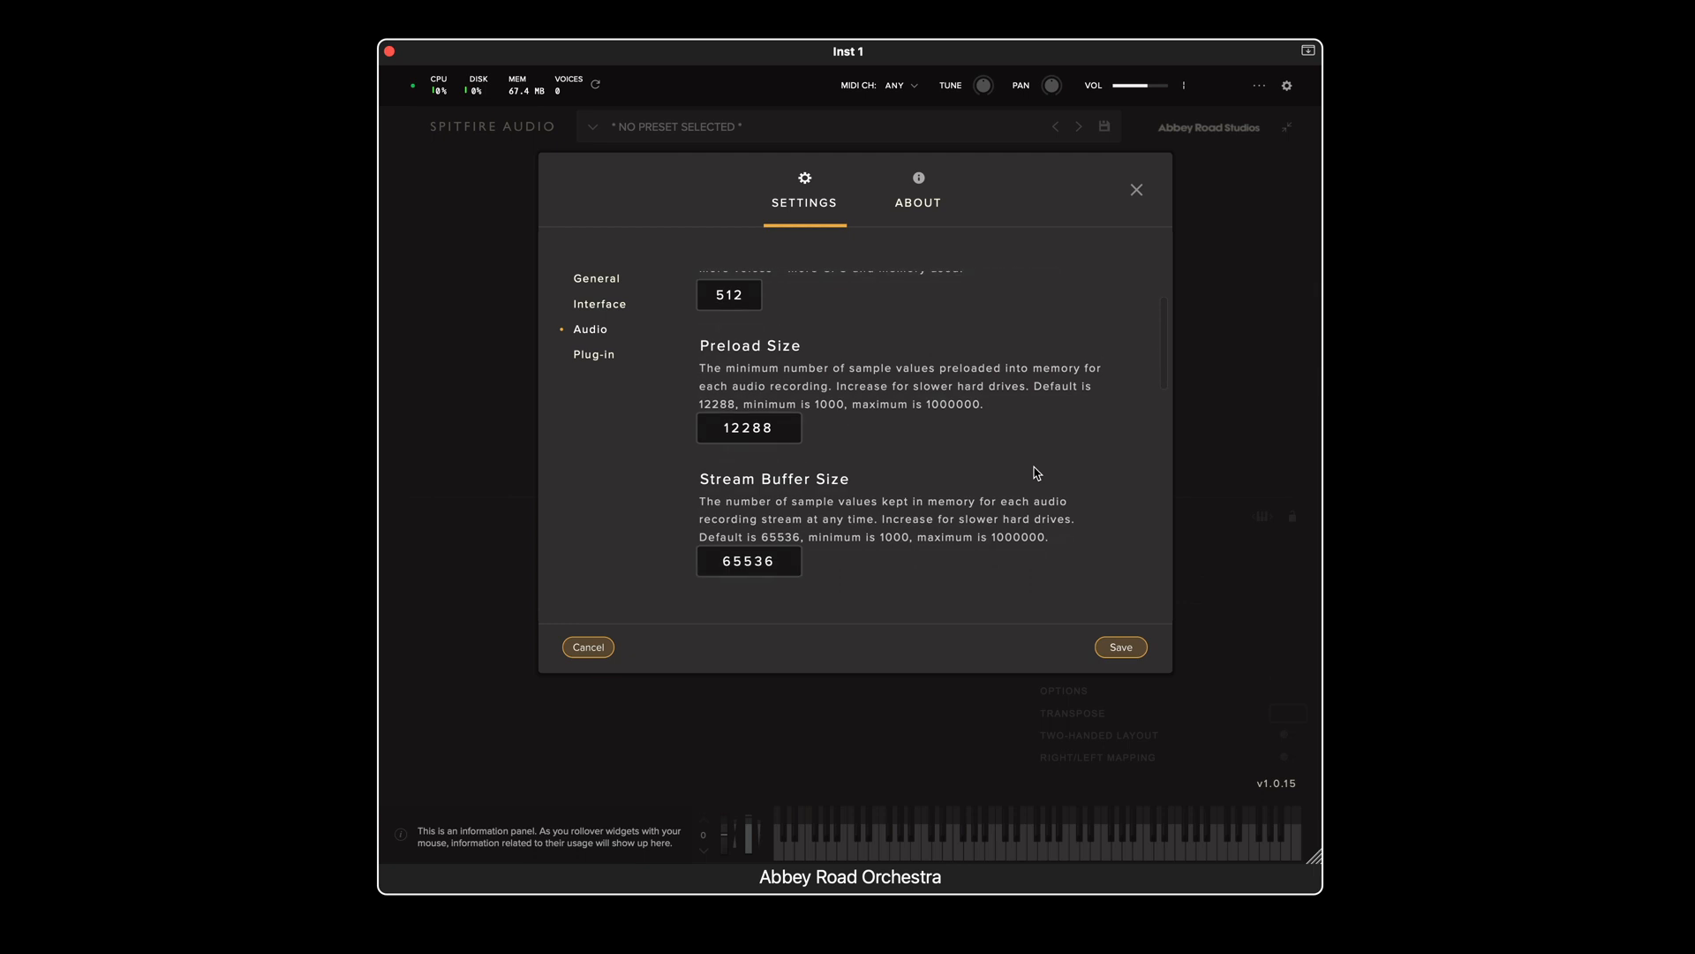
{"action": "scroll", "coordinate": [1036, 473], "scroll_direction": "down", "scroll_amount": 3}
{"action": "scroll", "coordinate": [1037, 473], "scroll_direction": "down", "scroll_amount": 5}
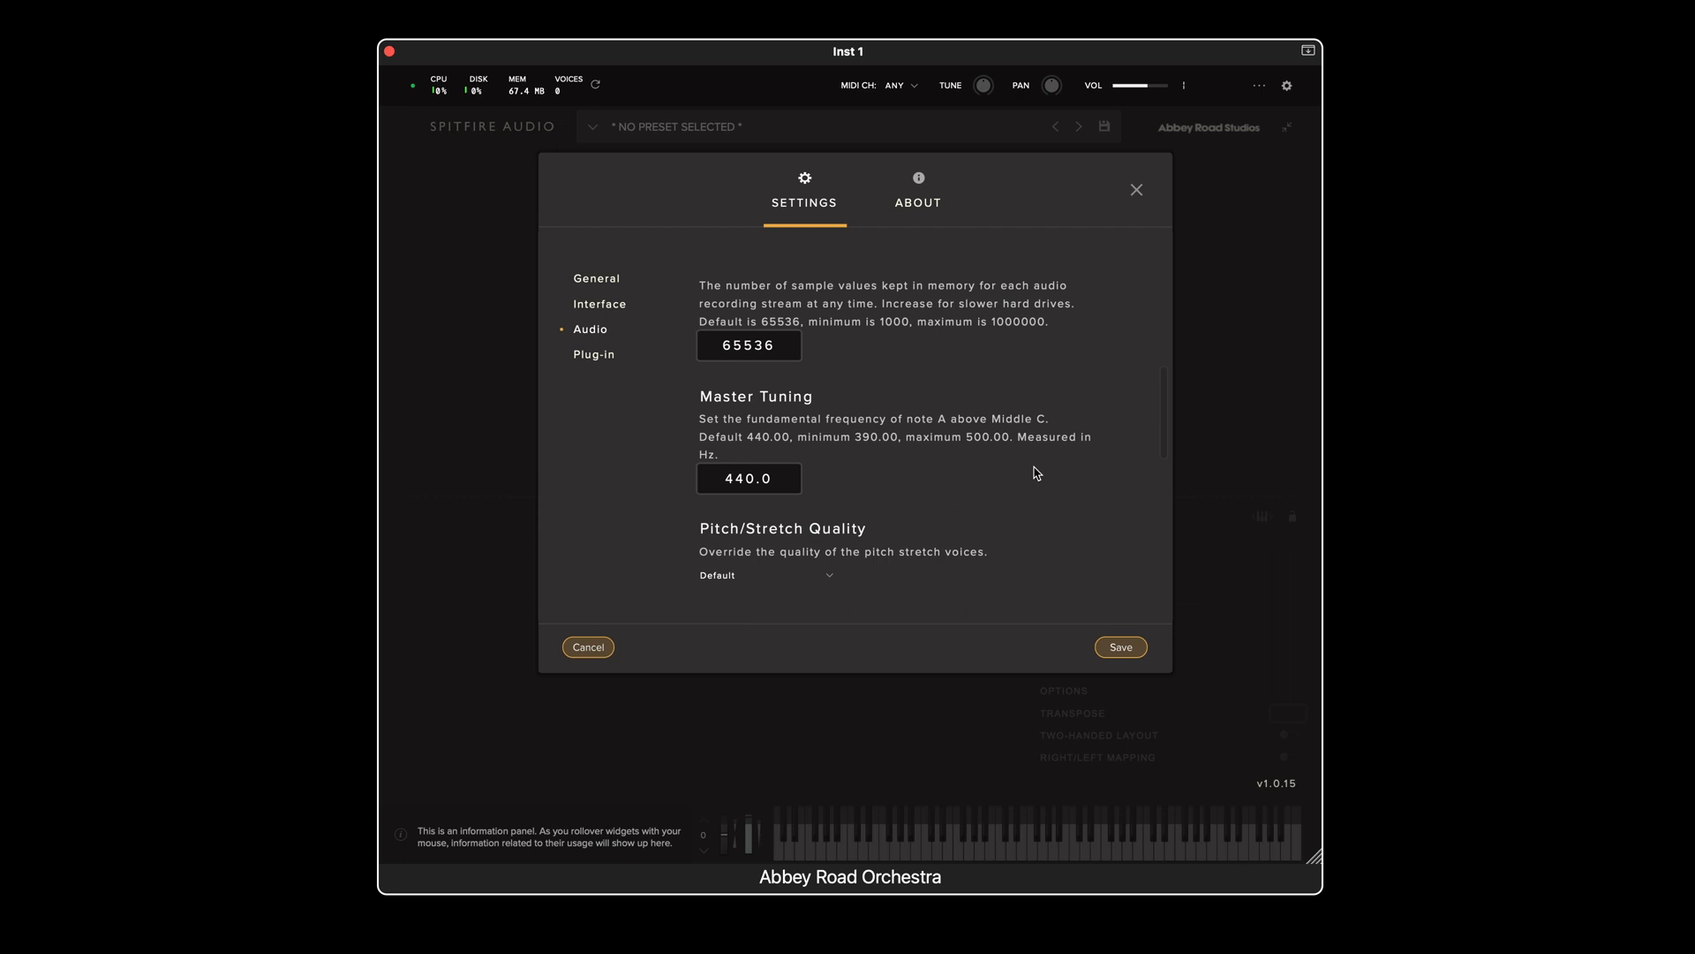
{"action": "scroll", "coordinate": [1036, 473], "scroll_direction": "down", "scroll_amount": 1}
{"action": "scroll", "coordinate": [1037, 473], "scroll_direction": "up", "scroll_amount": 5}
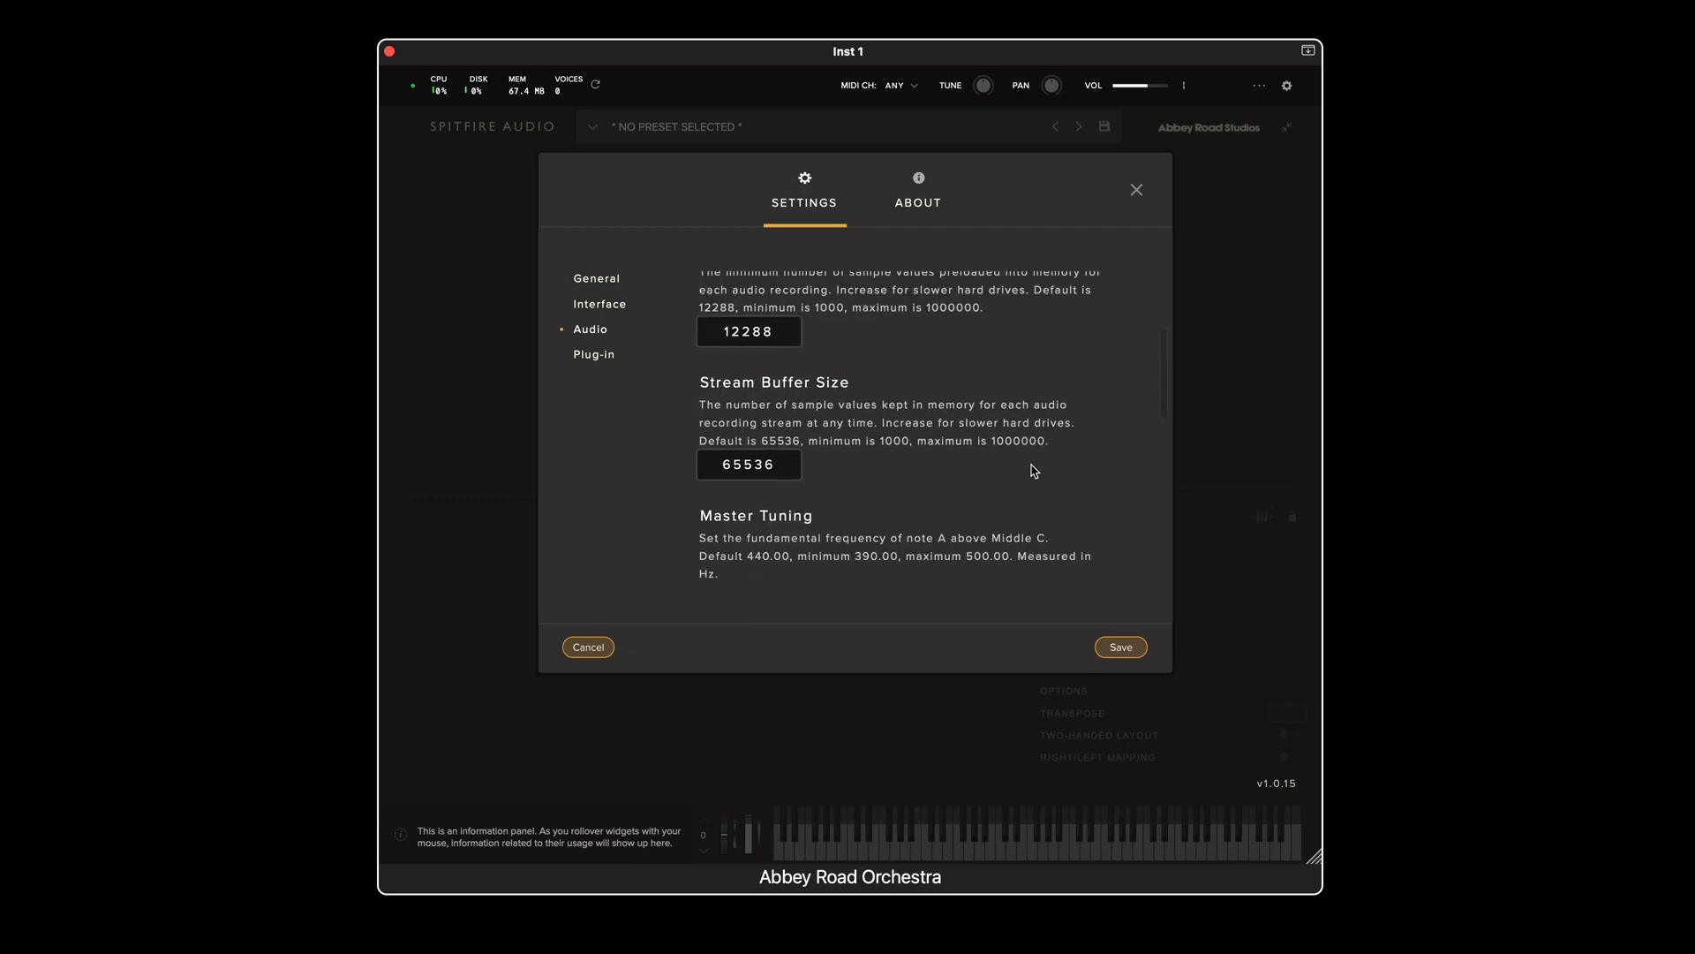
Step: Look through the default preset choices in the Plug-in settings, keep None, and leave the settings without saving
{"action": "left_click", "coordinate": [594, 358]}
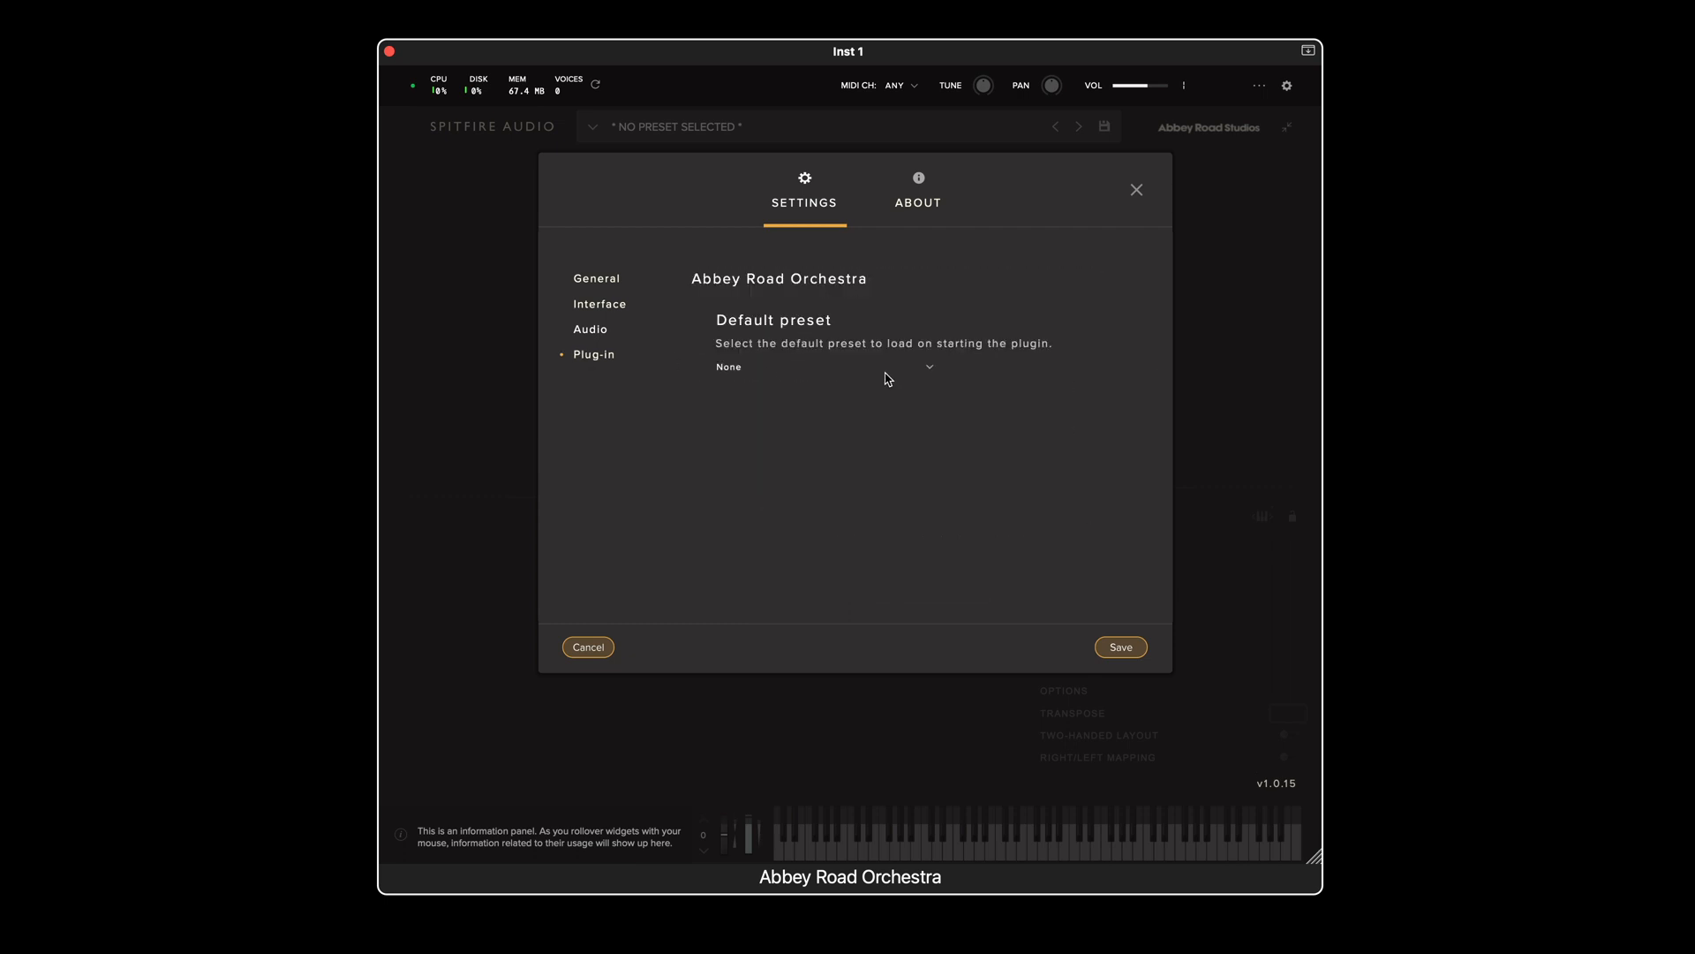
{"action": "left_click", "coordinate": [783, 370]}
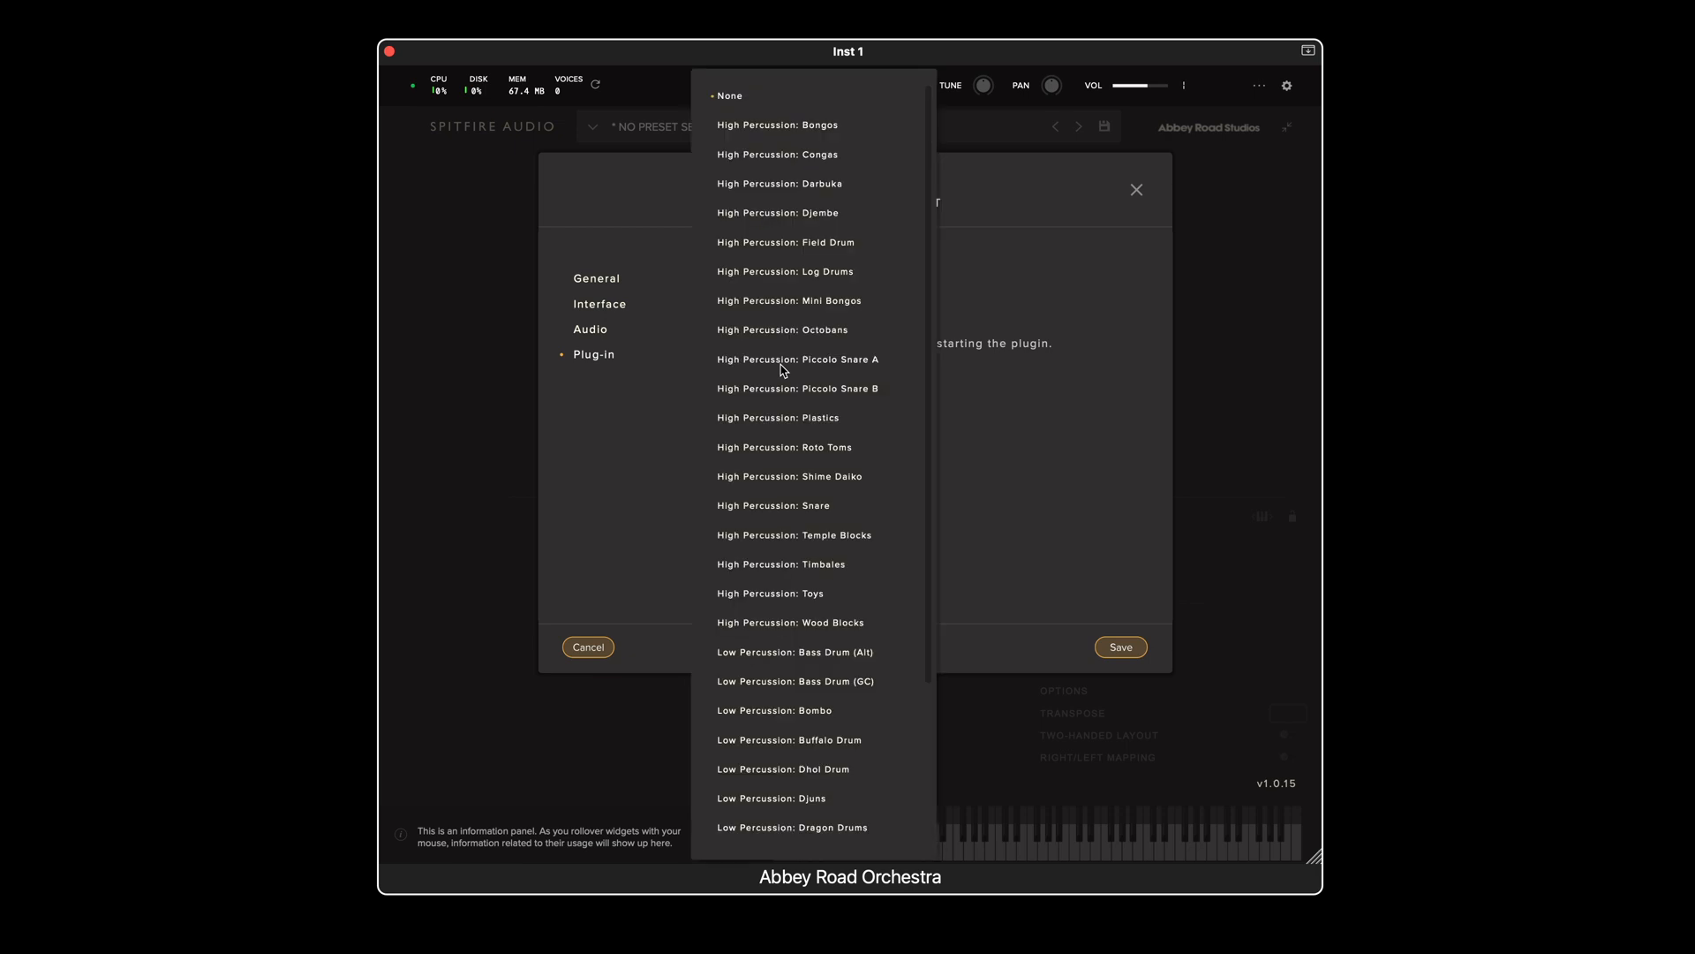
{"action": "left_click", "coordinate": [779, 99]}
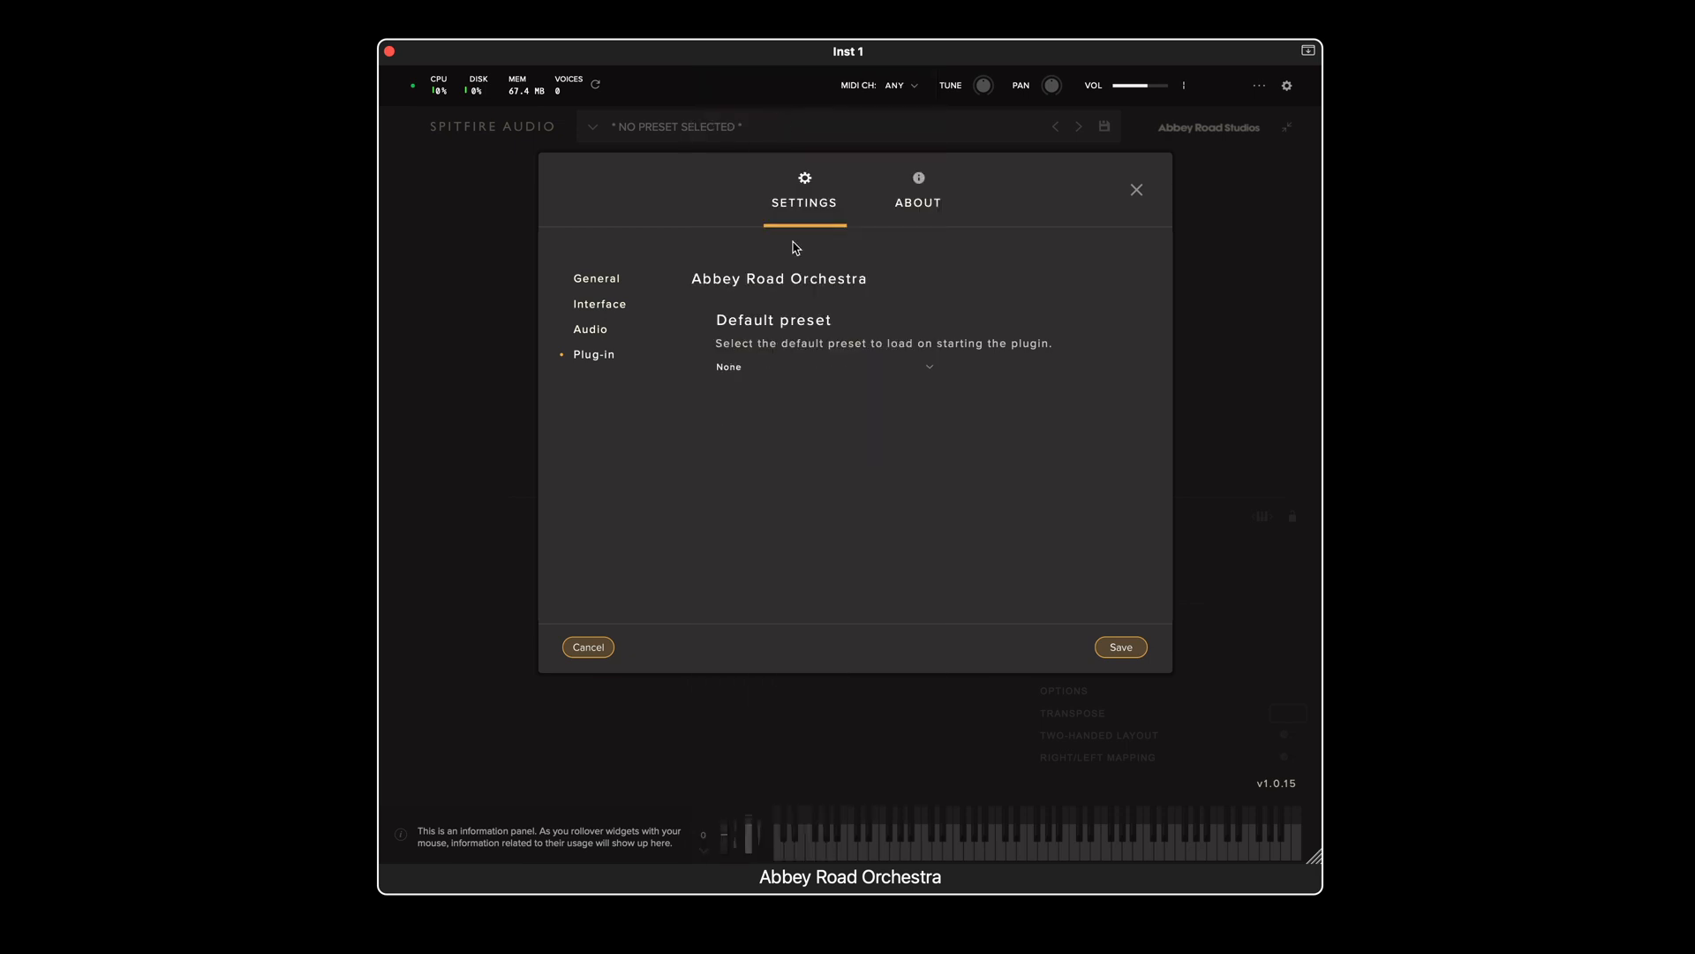
{"action": "left_click", "coordinate": [587, 647]}
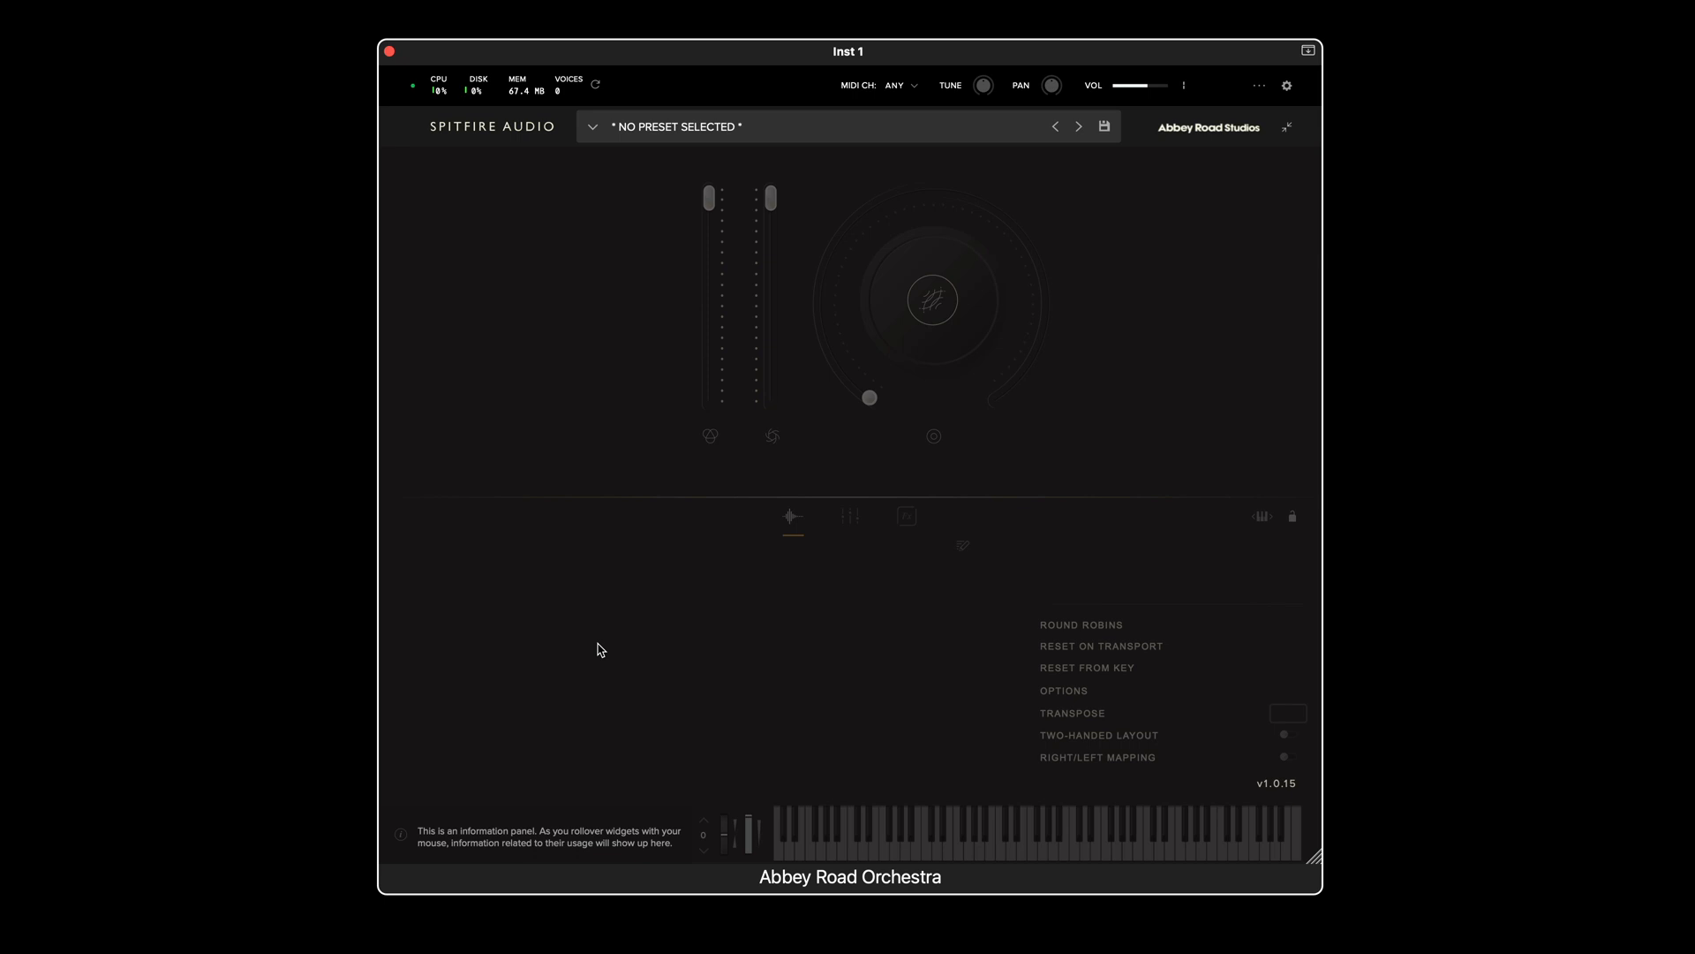
Step: Collapse the instrument interface to its compact size and expand it back to full size
{"action": "left_click", "coordinate": [1286, 128]}
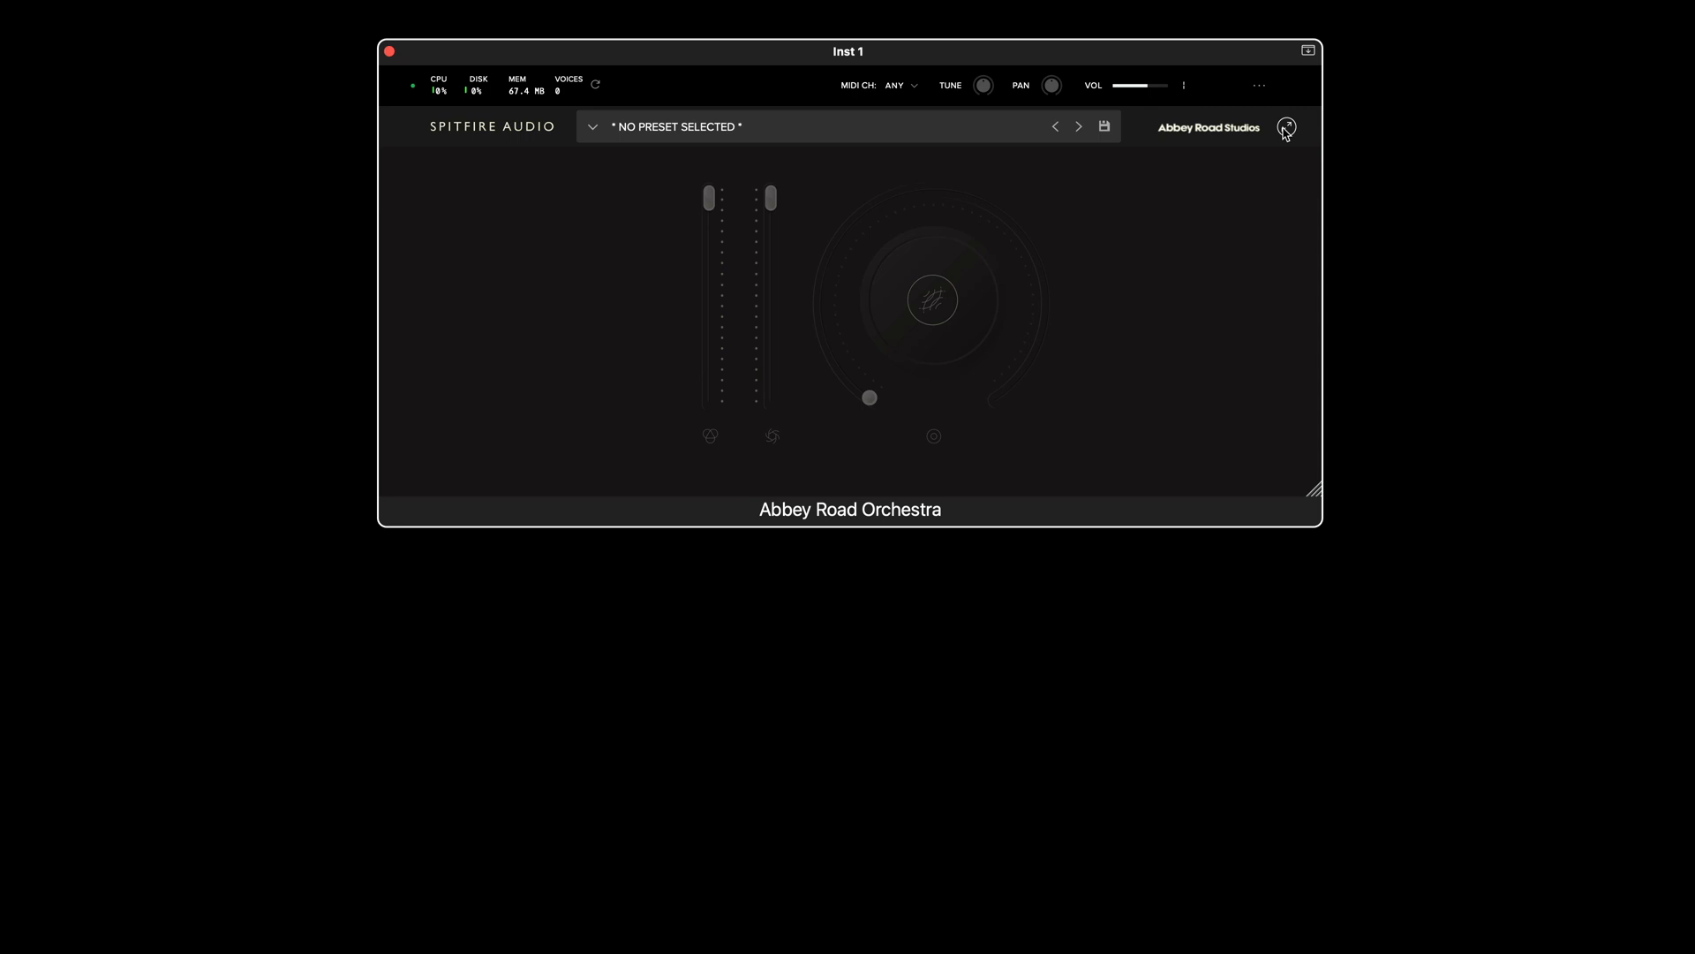
{"action": "left_click", "coordinate": [1286, 129]}
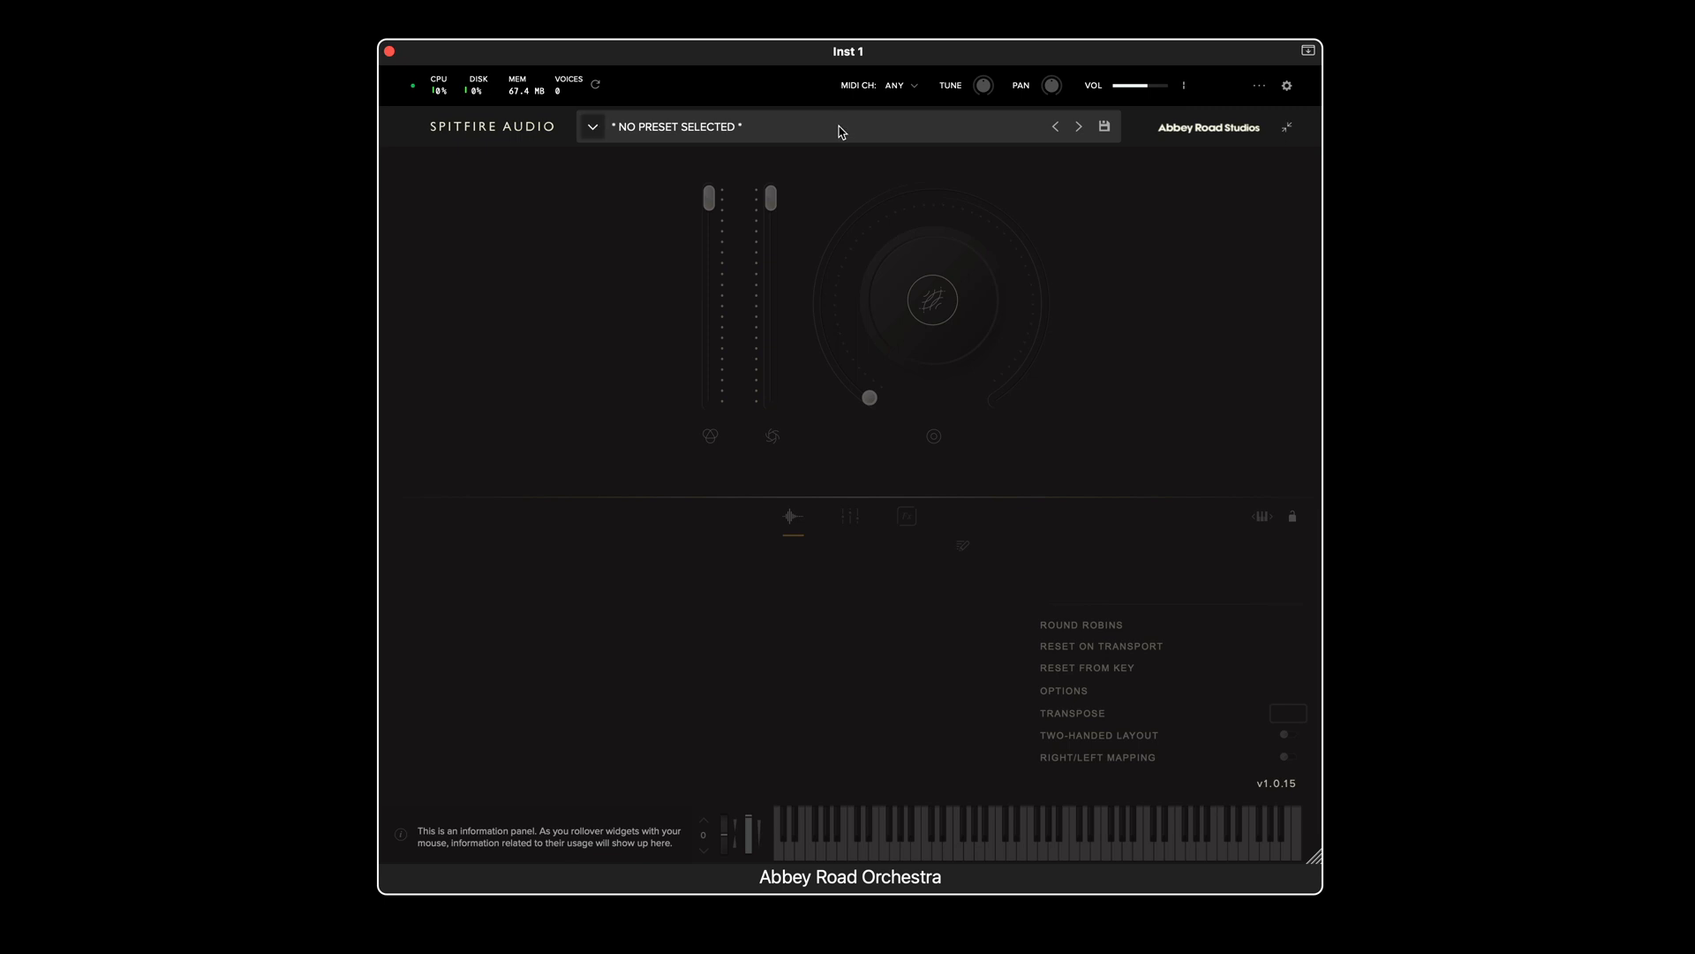
Step: Open the preset browser and filter the presets to High Percussion
{"action": "left_click", "coordinate": [709, 128]}
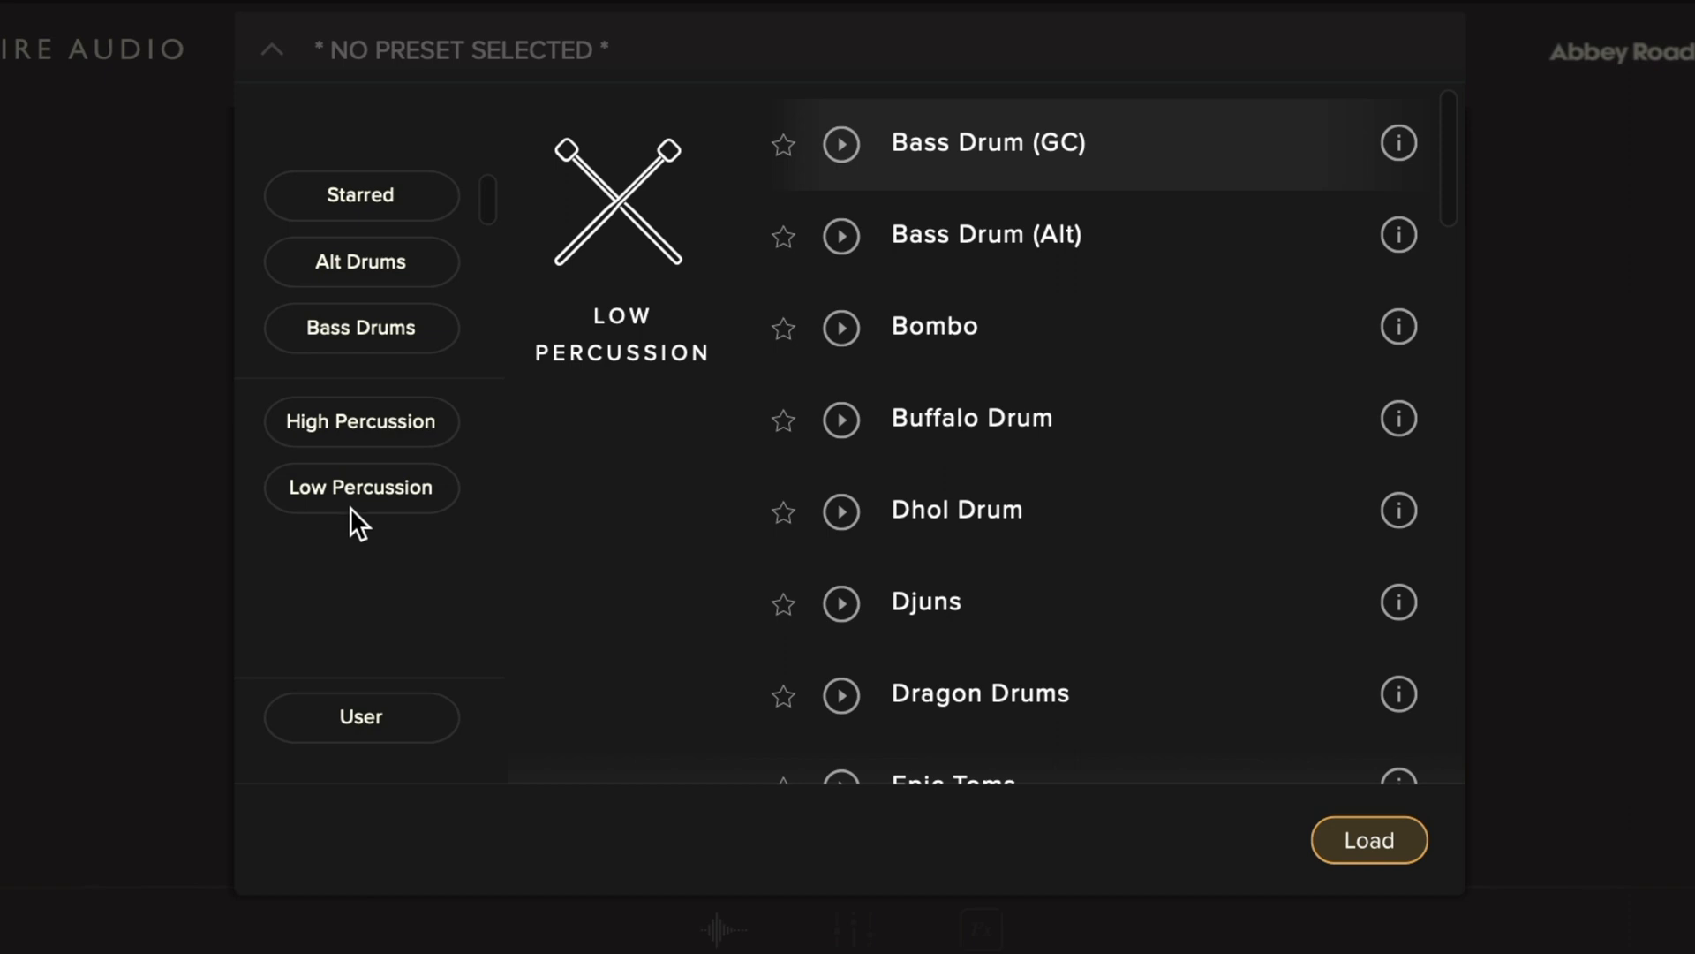
{"action": "left_click", "coordinate": [360, 419]}
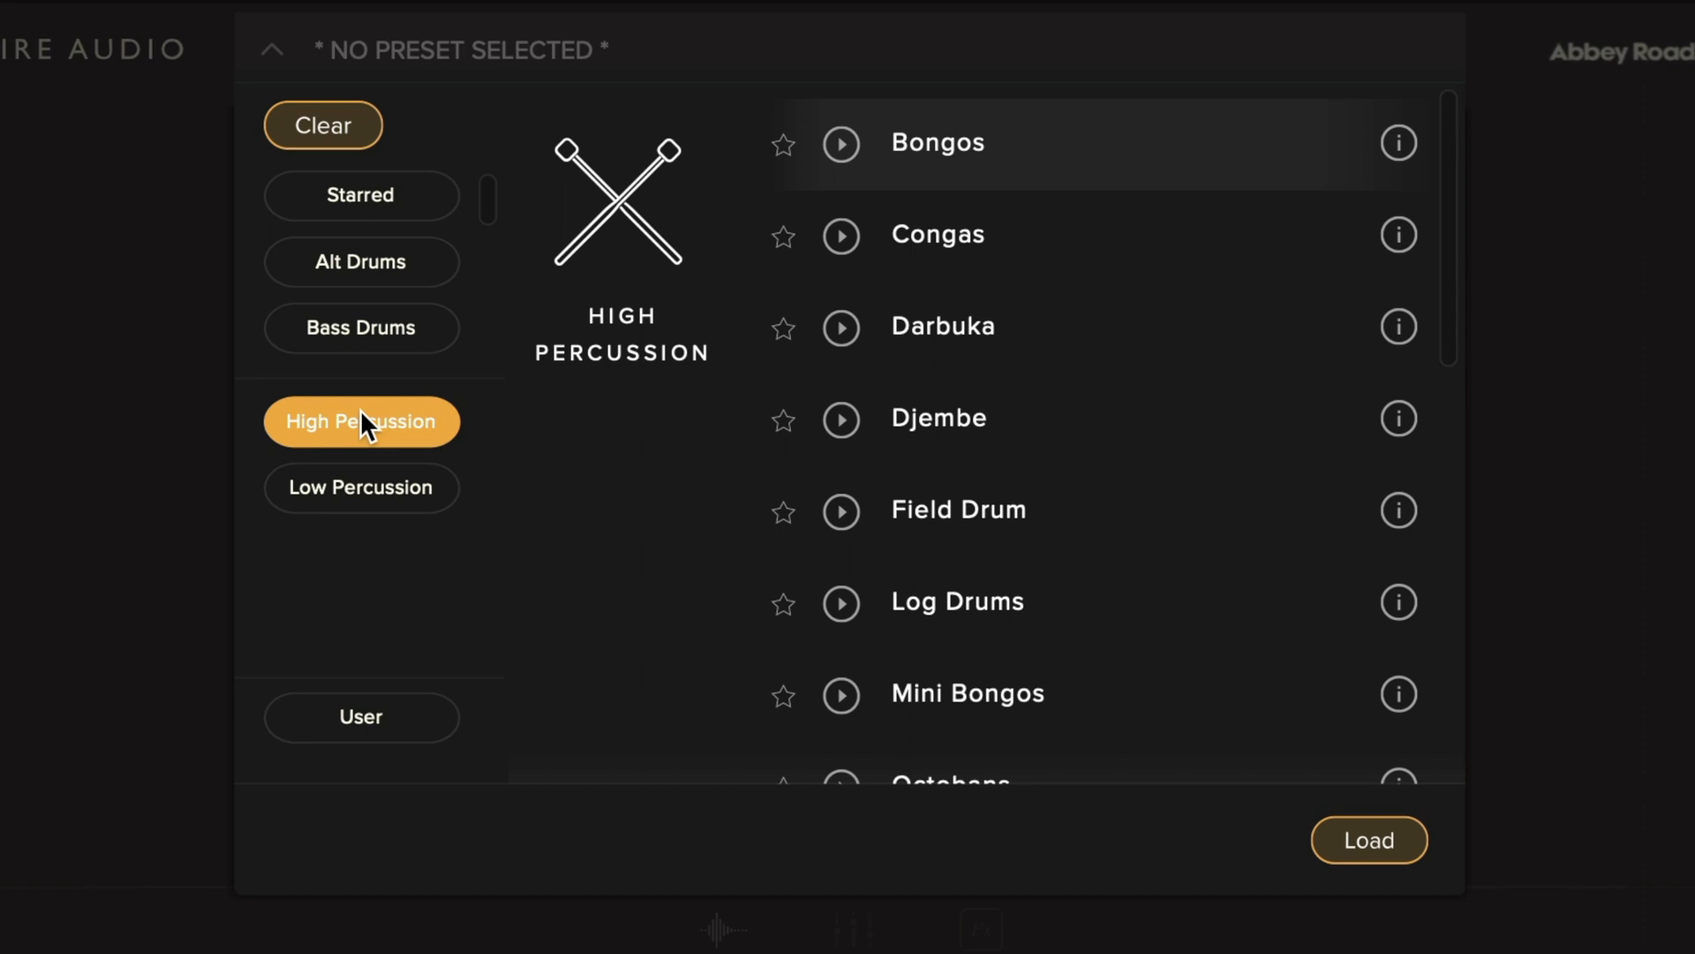
Step: Try starring the Bongos preset and filtering the list by Starred, and revert both
{"action": "left_click", "coordinate": [781, 147]}
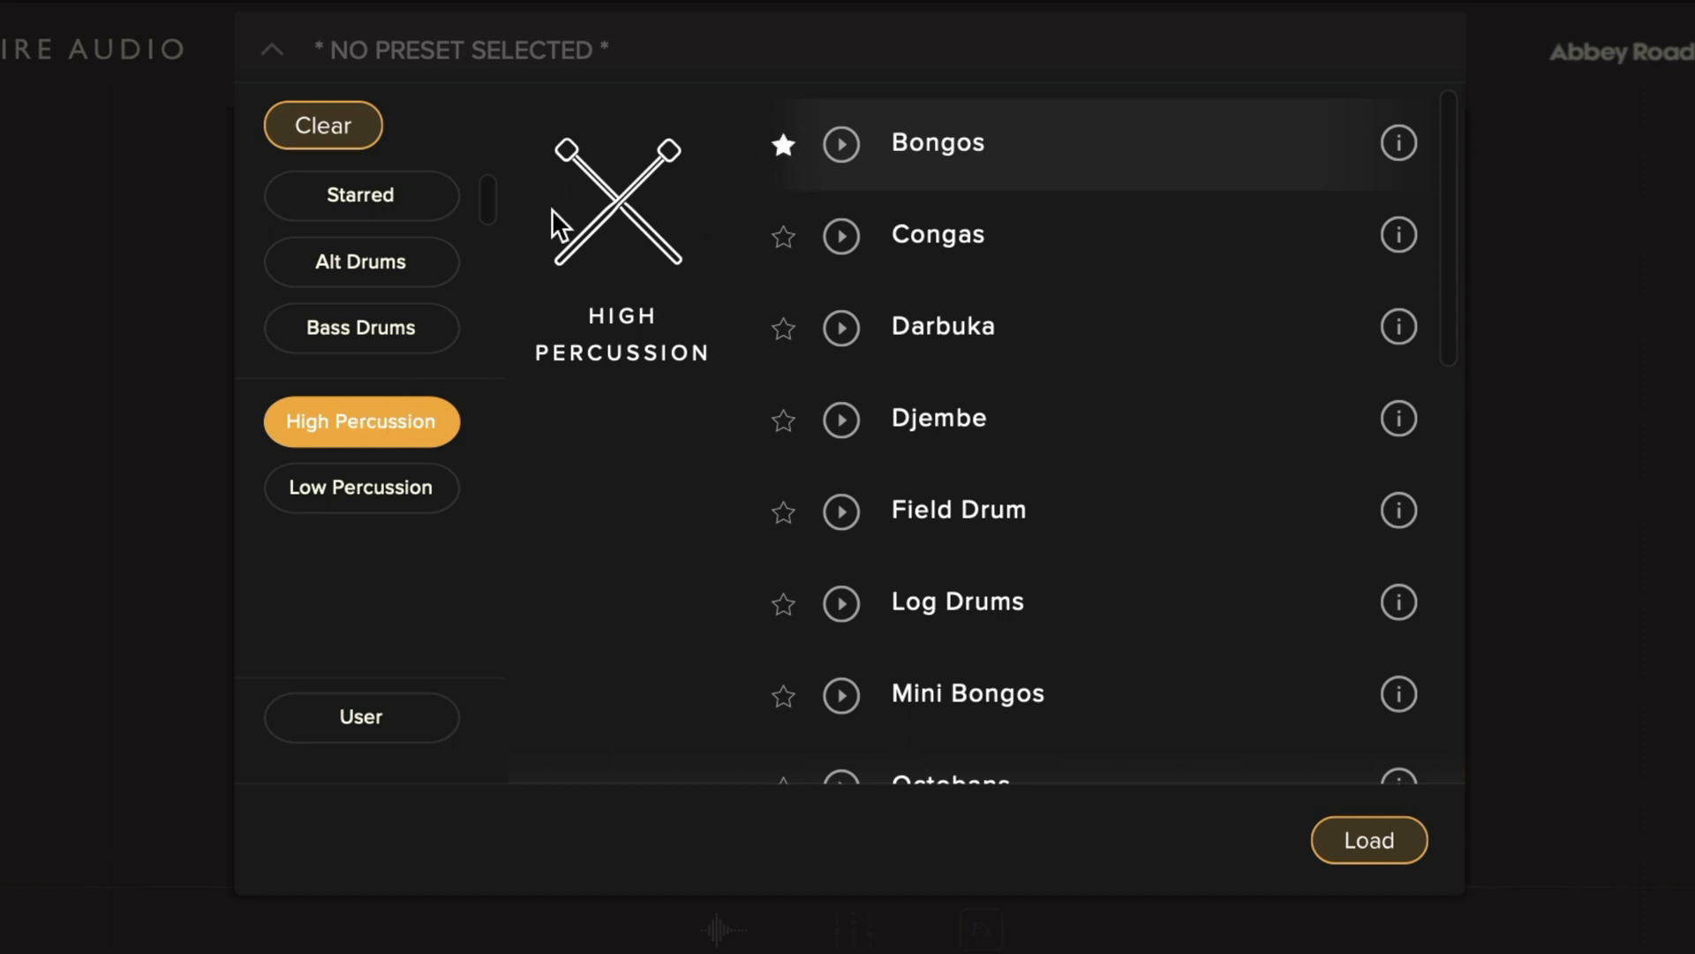
{"action": "left_click", "coordinate": [365, 205]}
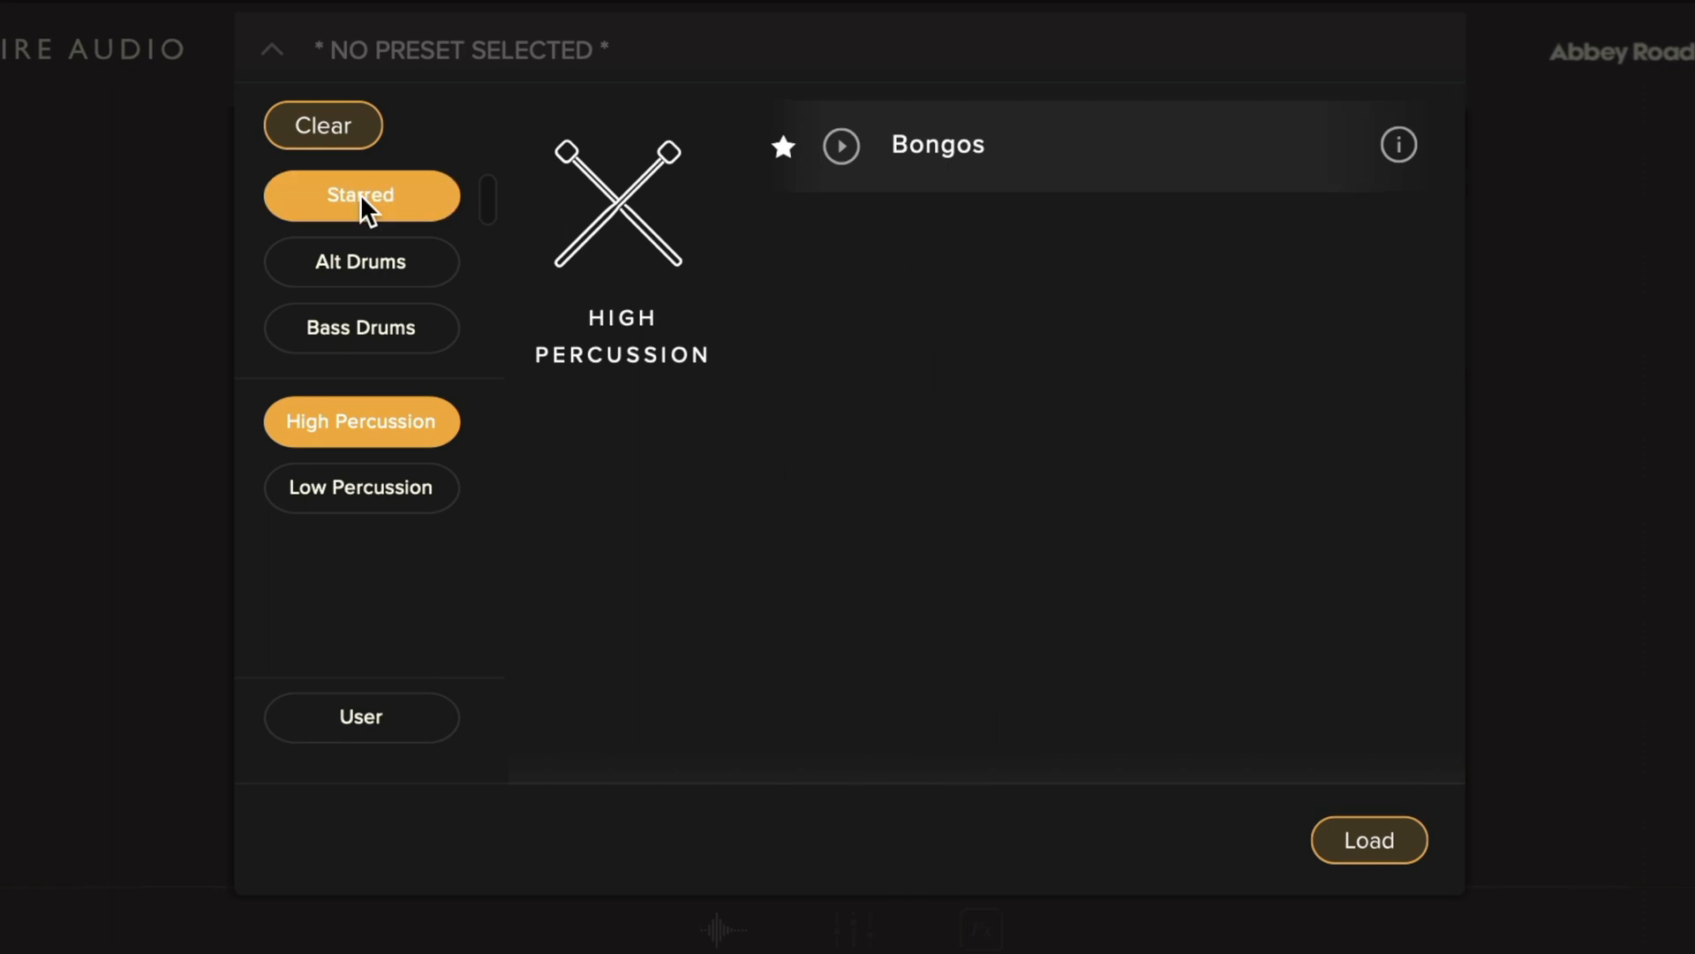
{"action": "left_click", "coordinate": [362, 198]}
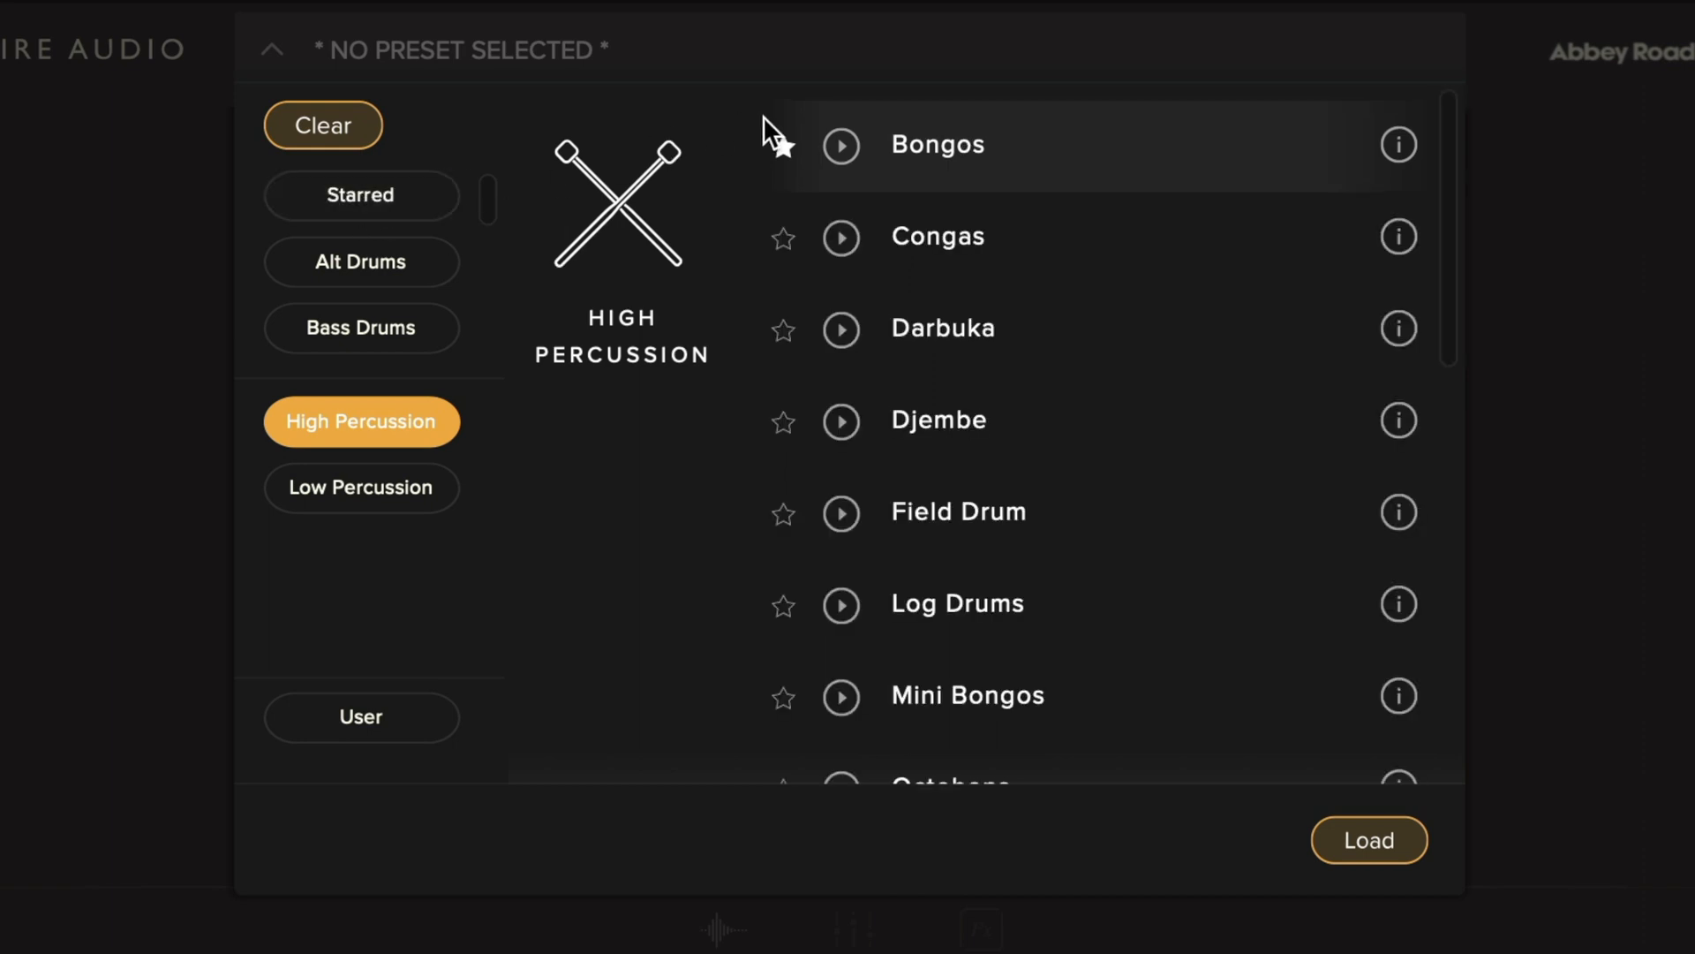
{"action": "left_click", "coordinate": [782, 145]}
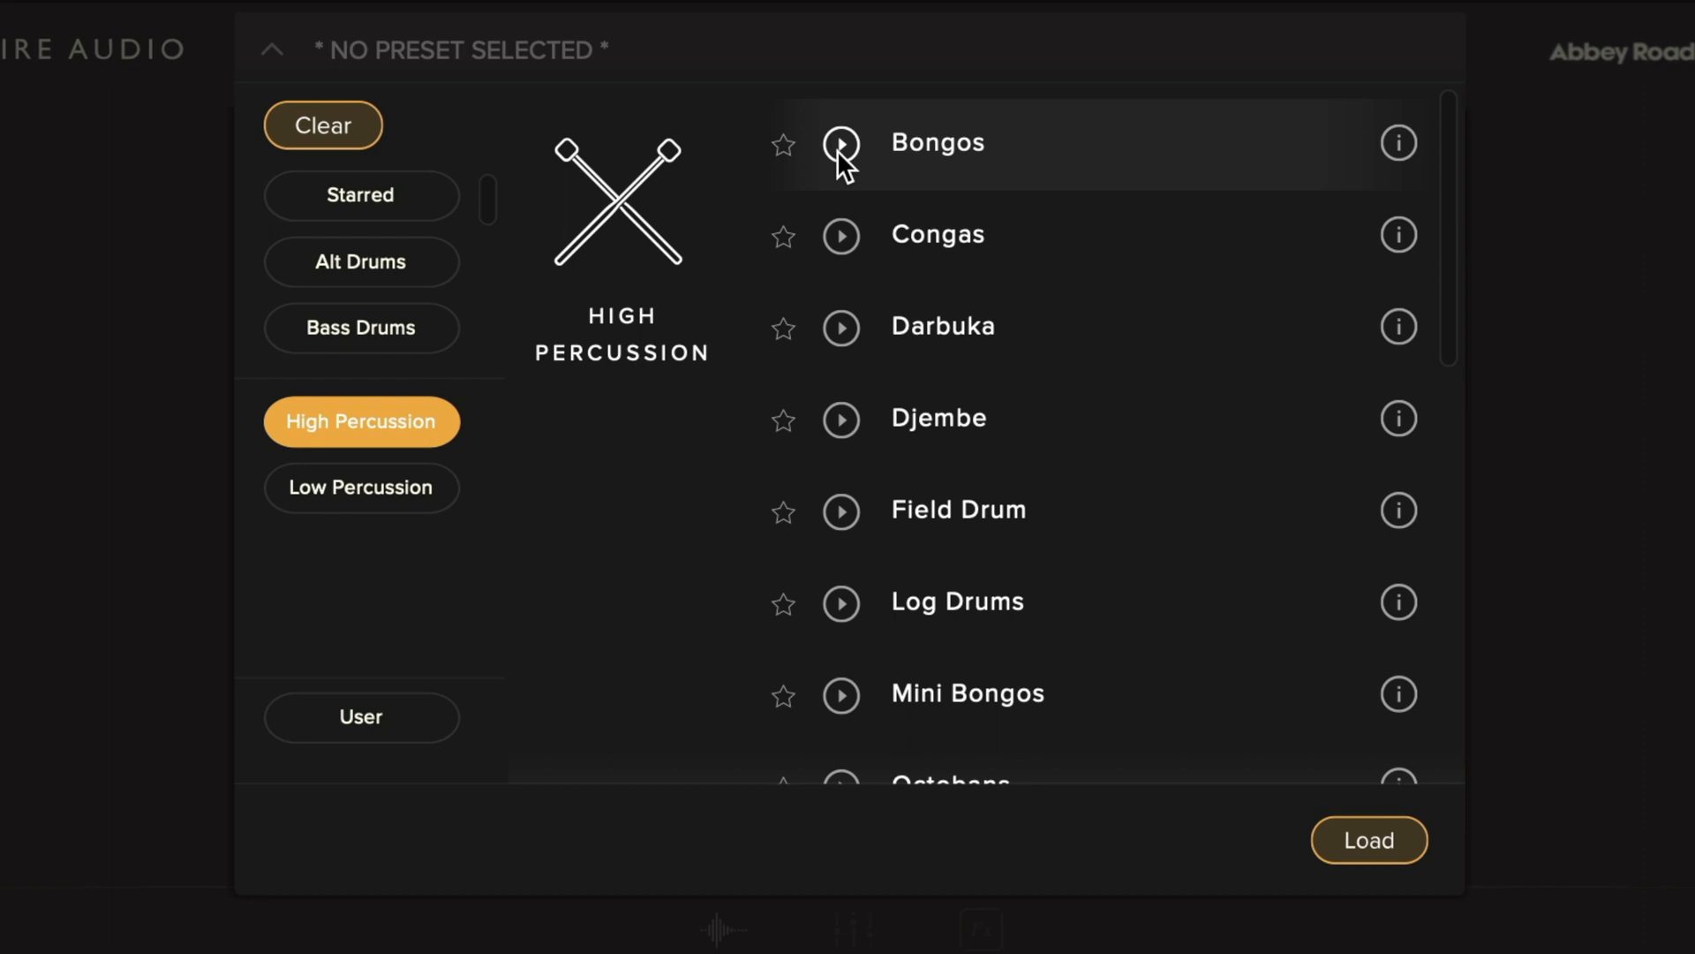
Step: Load the Bongos preset from the High Percussion list
{"action": "mouse_move", "coordinate": [1385, 143]}
{"action": "left_click", "coordinate": [1347, 835]}
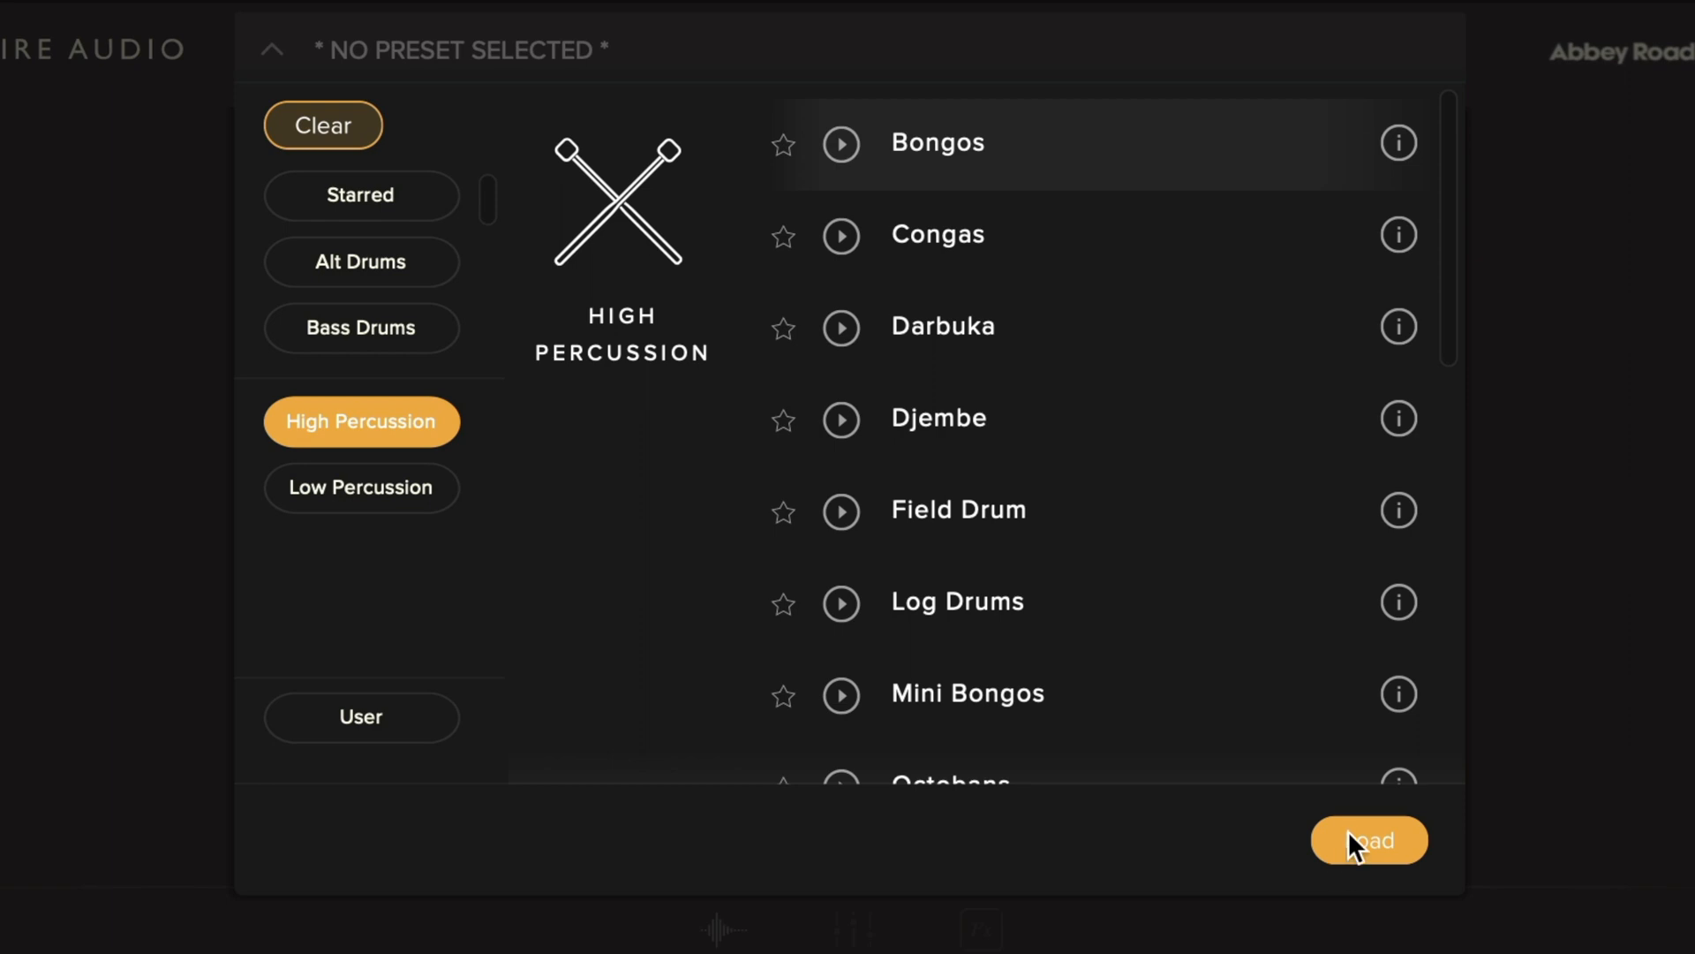
Step: Load the Bongos preset and advance through the High Percussion presets to Darbuka
{"action": "left_click", "coordinate": [1347, 834]}
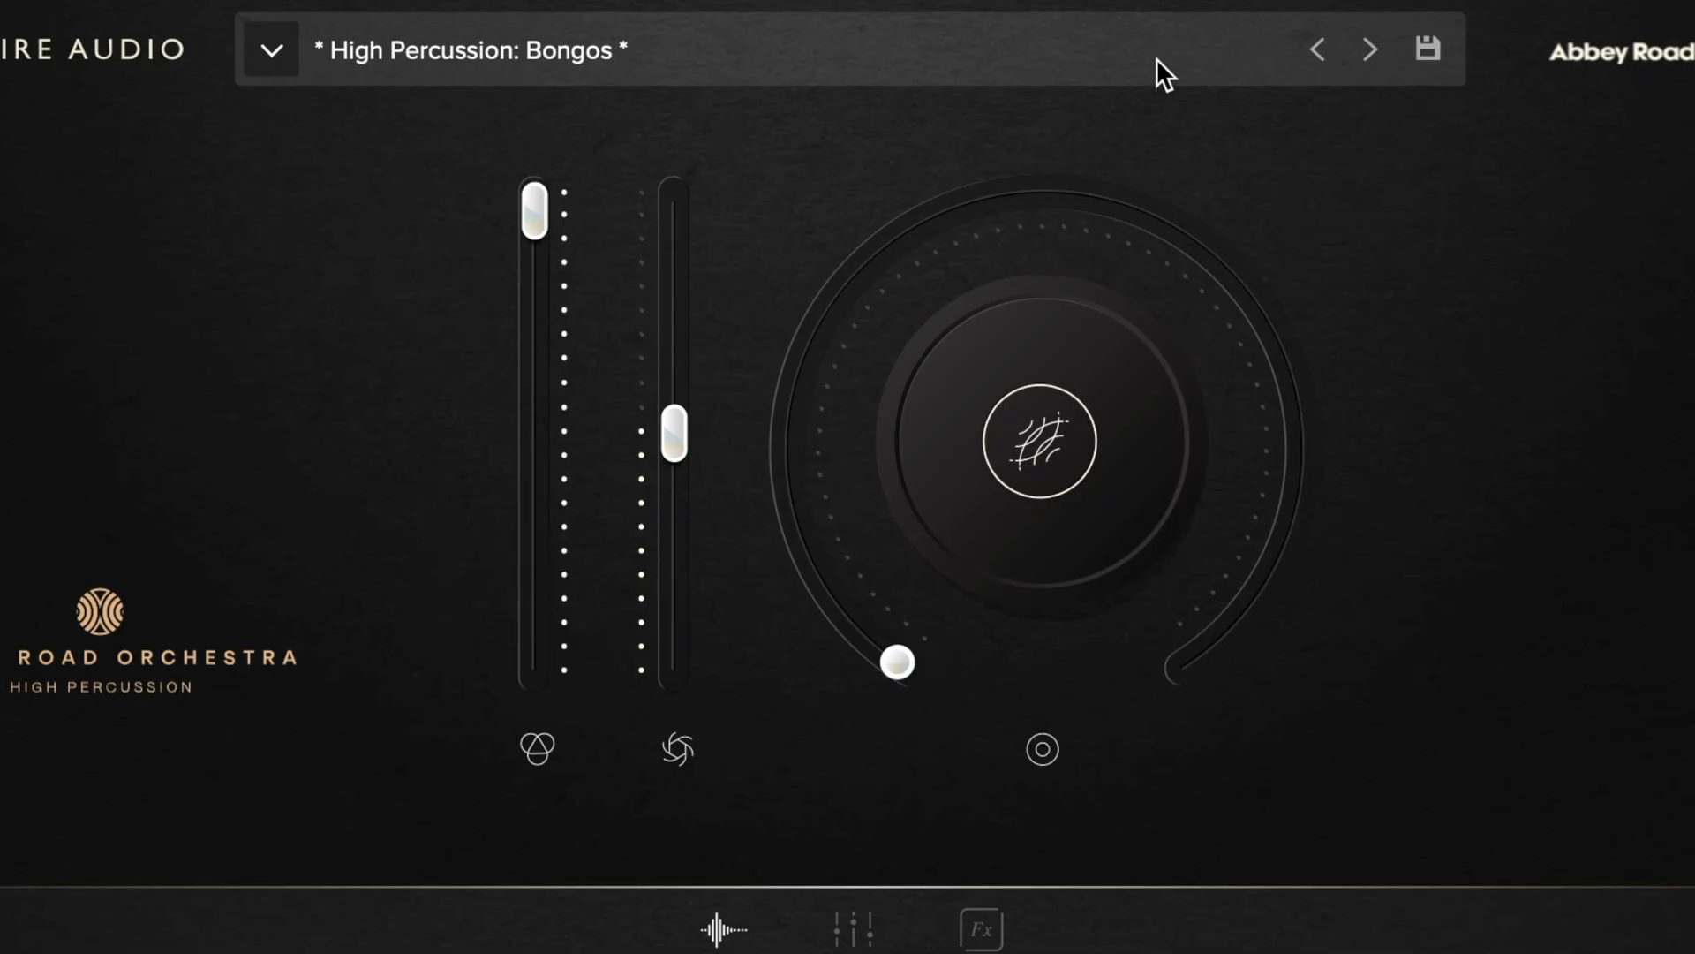
{"action": "left_click", "coordinate": [1368, 62]}
{"action": "left_click", "coordinate": [1368, 62]}
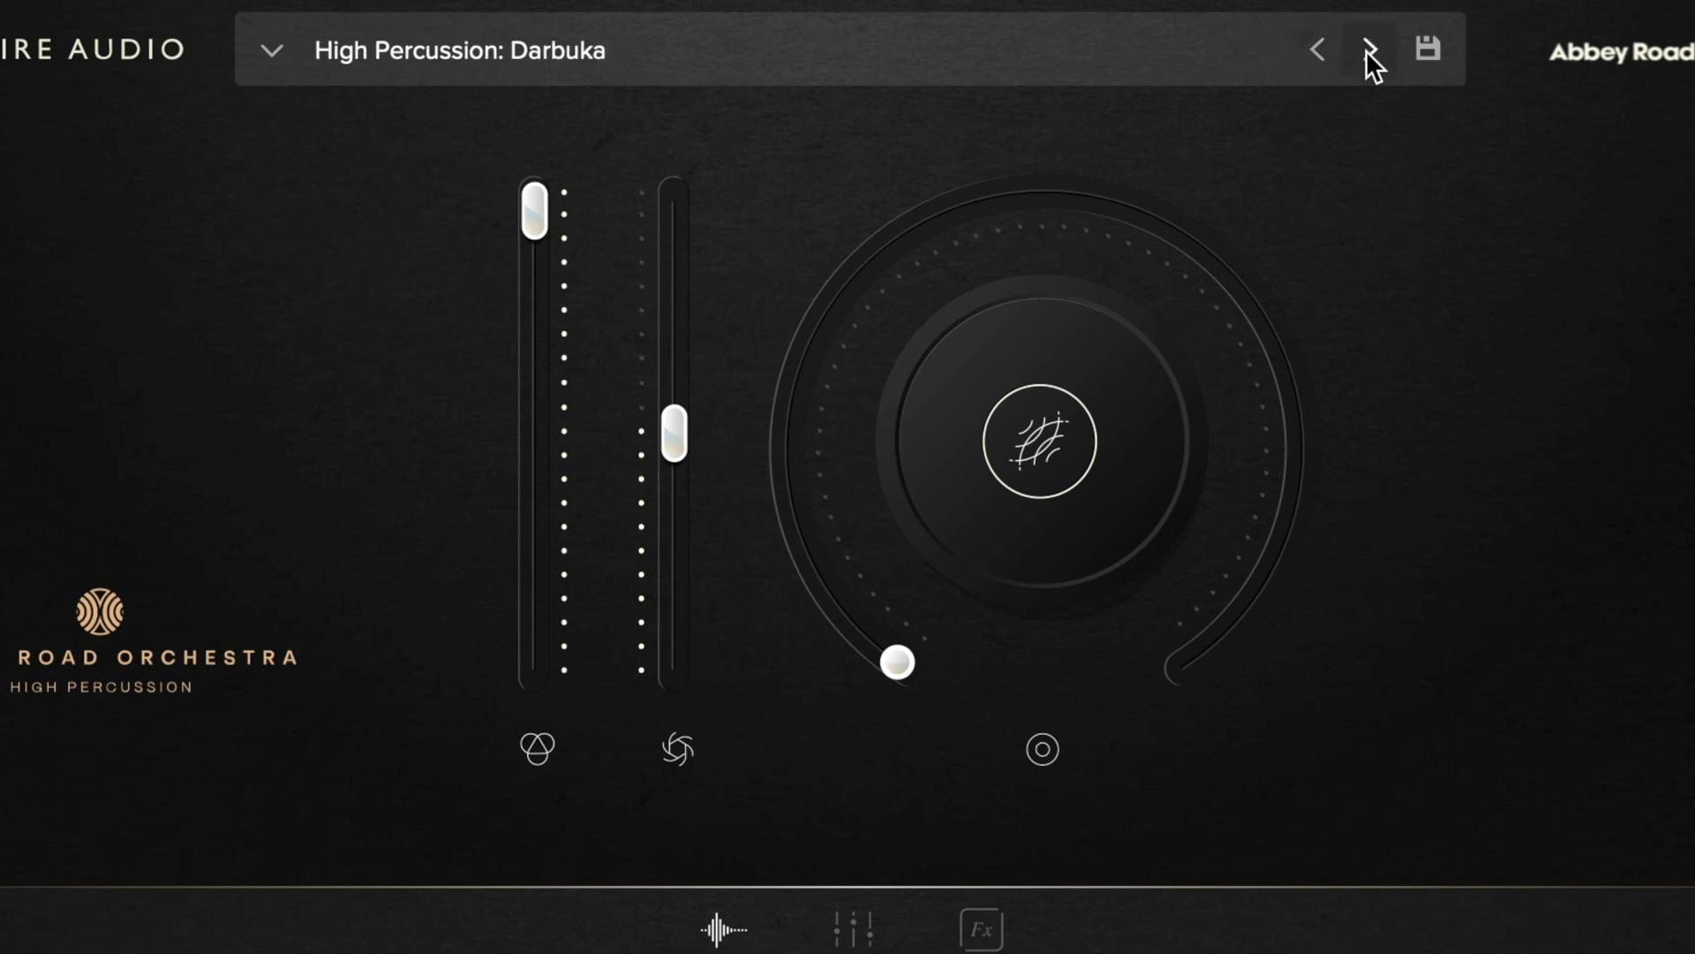
Step: Save the current setup as the preset "Darbuka - Test" and filter the preset browser to the User presets
{"action": "left_click", "coordinate": [269, 53]}
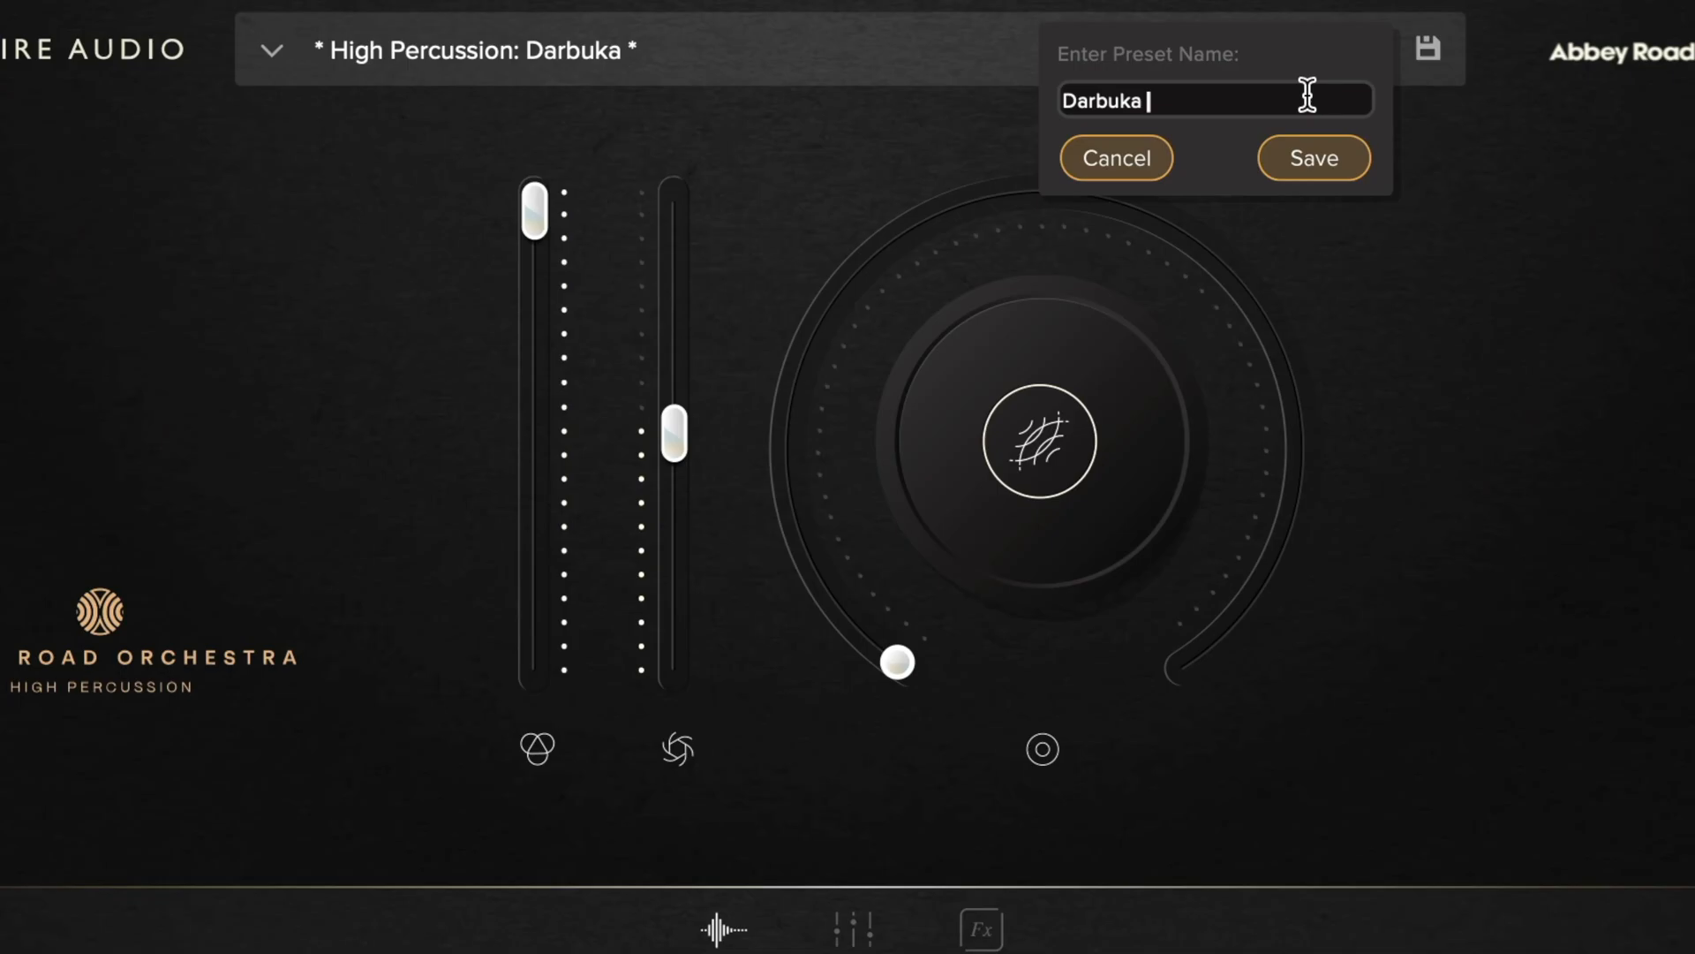
{"action": "type", "text": "- Test"}
{"action": "left_click", "coordinate": [1316, 159]}
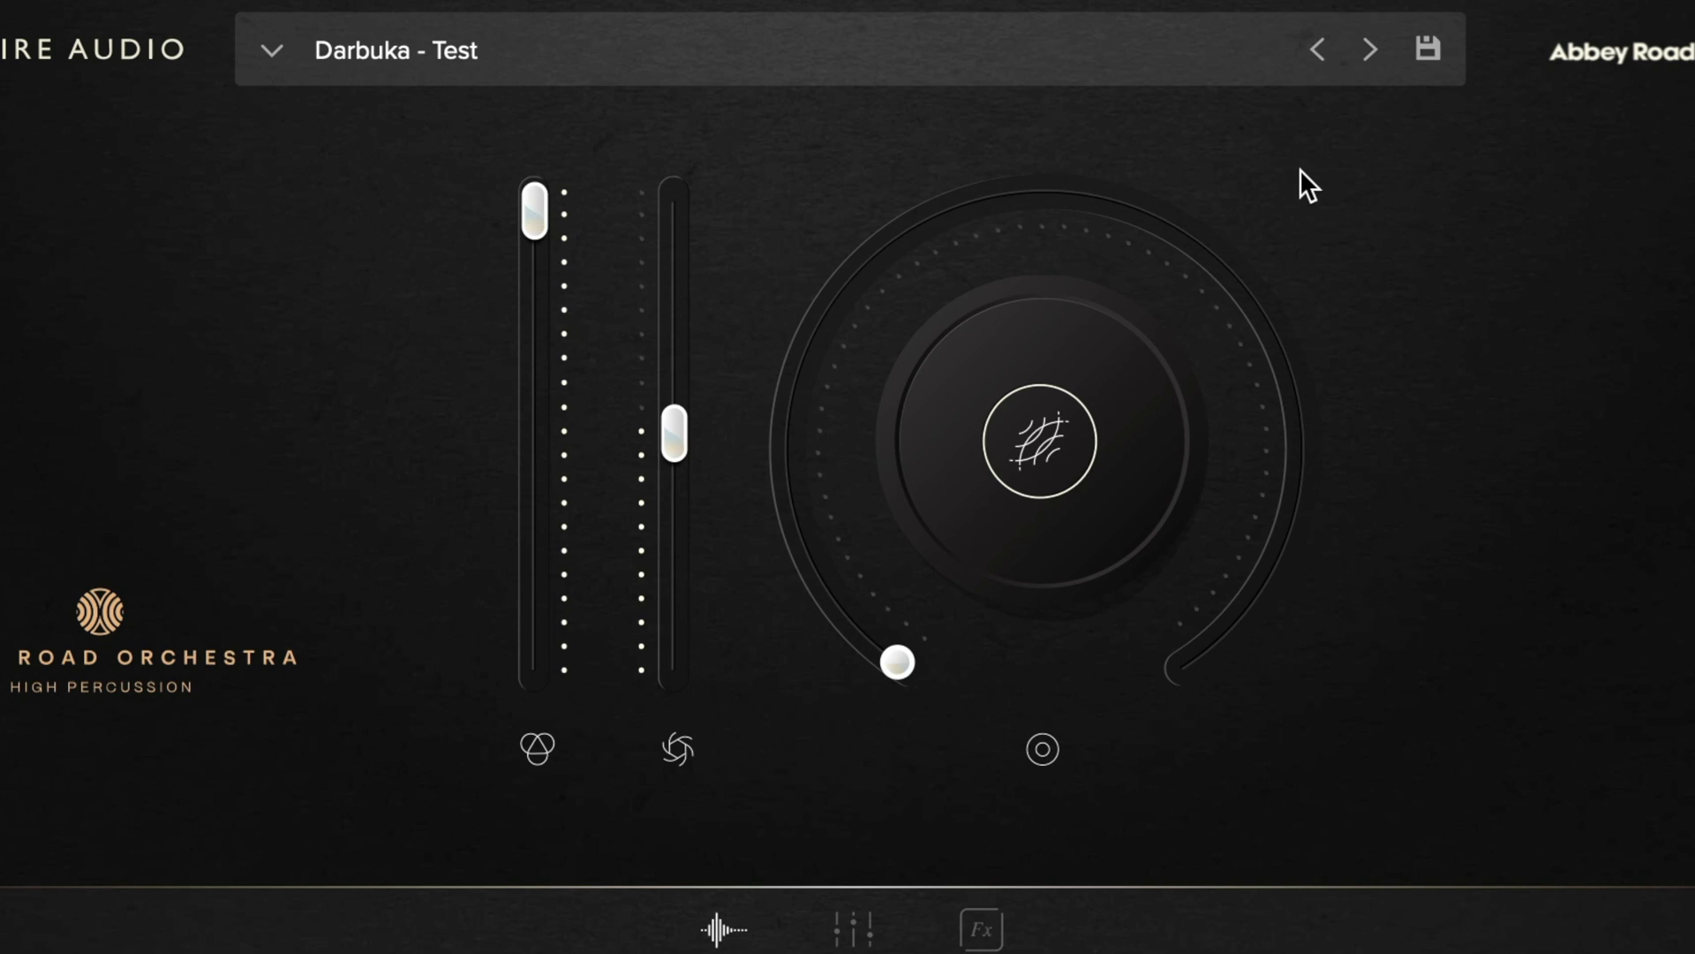
{"action": "left_click", "coordinate": [431, 50]}
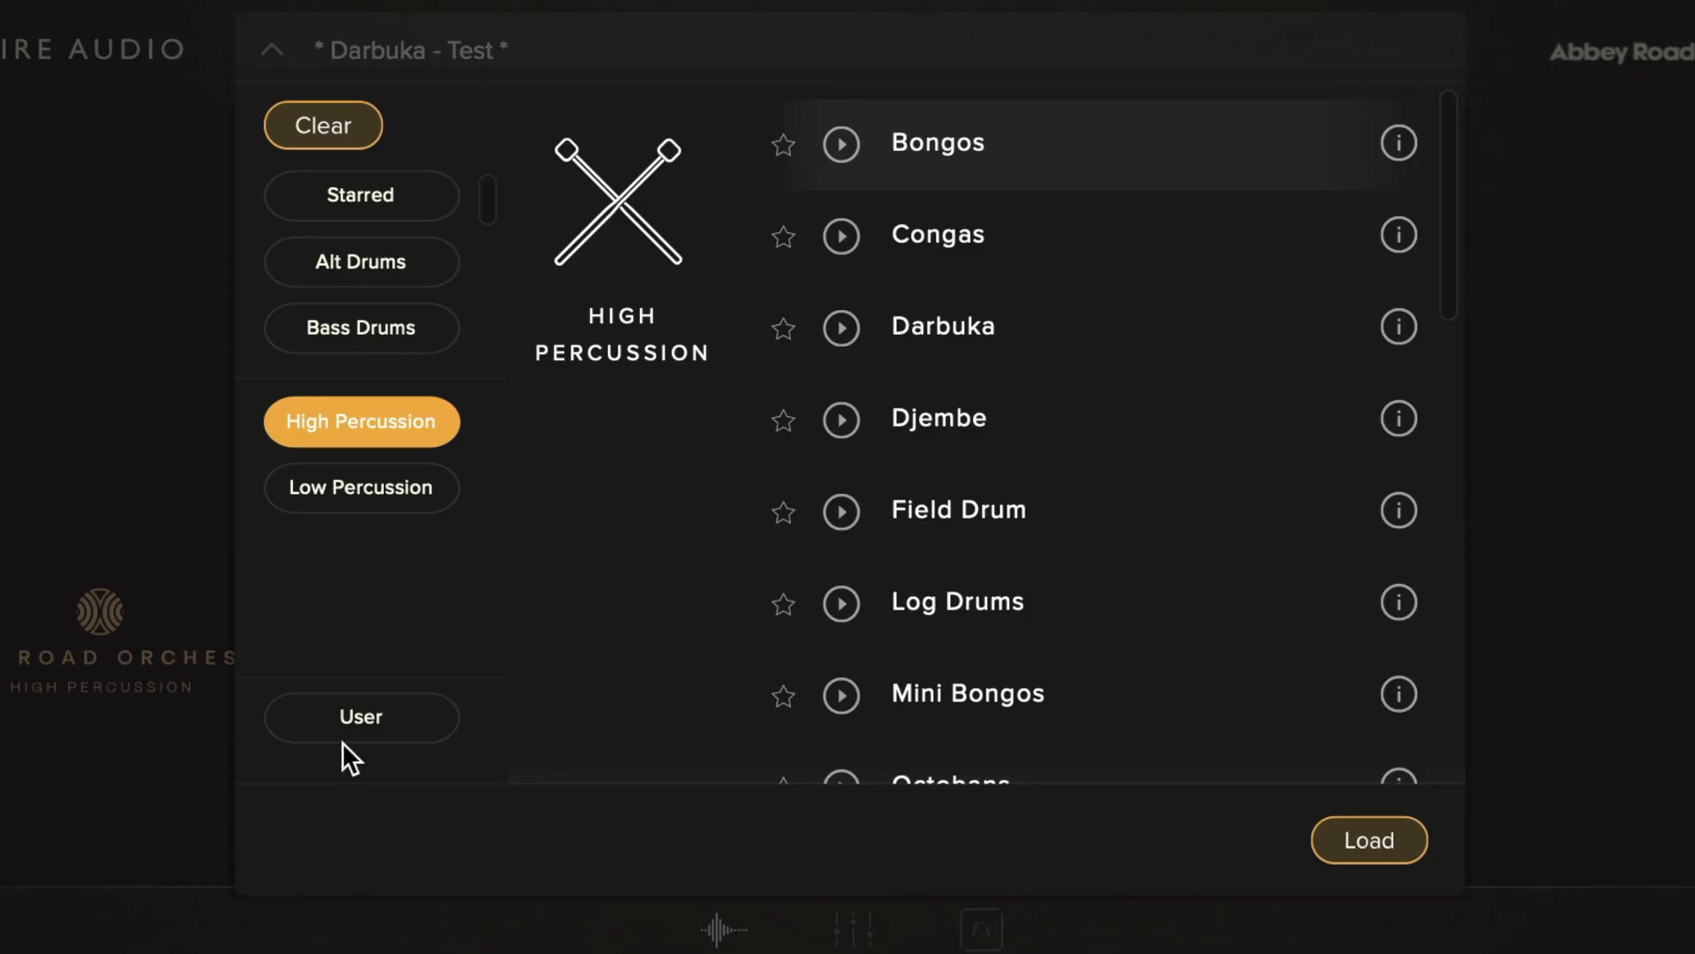
{"action": "left_click", "coordinate": [351, 731]}
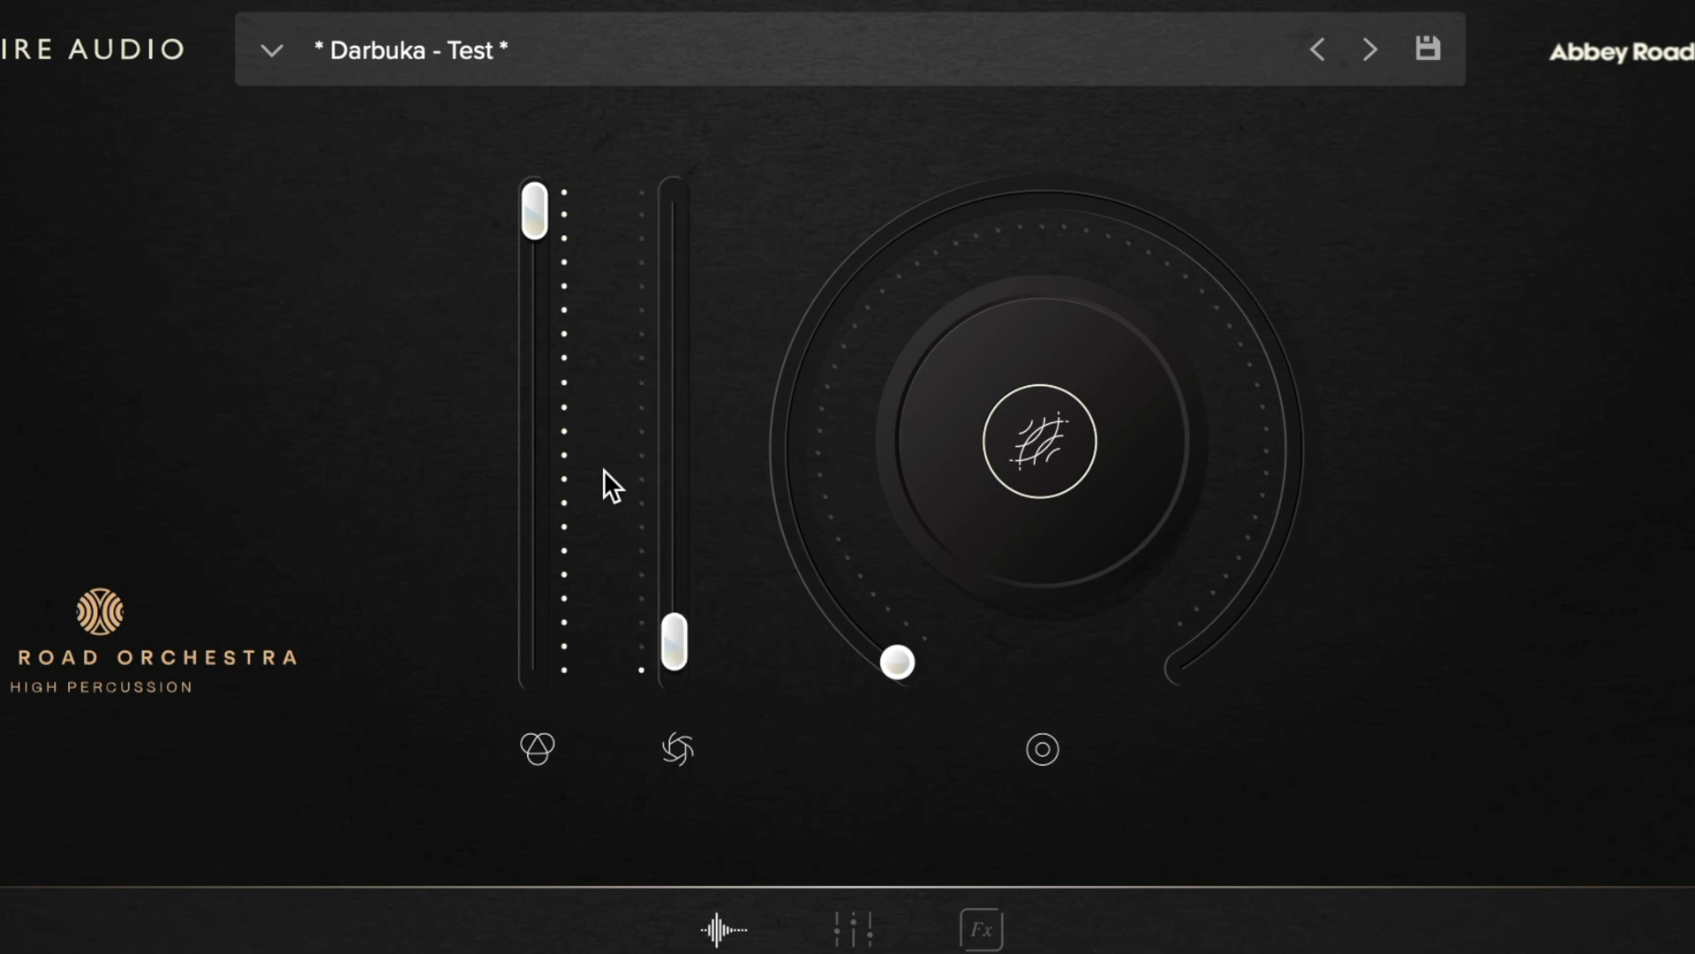
Step: Examine the large dial and the parameters that can be assigned to it
{"action": "mouse_move", "coordinate": [900, 663]}
{"action": "left_mouse_down"}
{"action": "mouse_move", "coordinate": [890, 627]}
{"action": "mouse_move", "coordinate": [1055, 231]}
{"action": "mouse_move", "coordinate": [1174, 507]}
{"action": "mouse_move", "coordinate": [845, 516]}
{"action": "mouse_move", "coordinate": [874, 678]}
{"action": "left_mouse_up"}
{"action": "left_click", "coordinate": [1033, 443]}
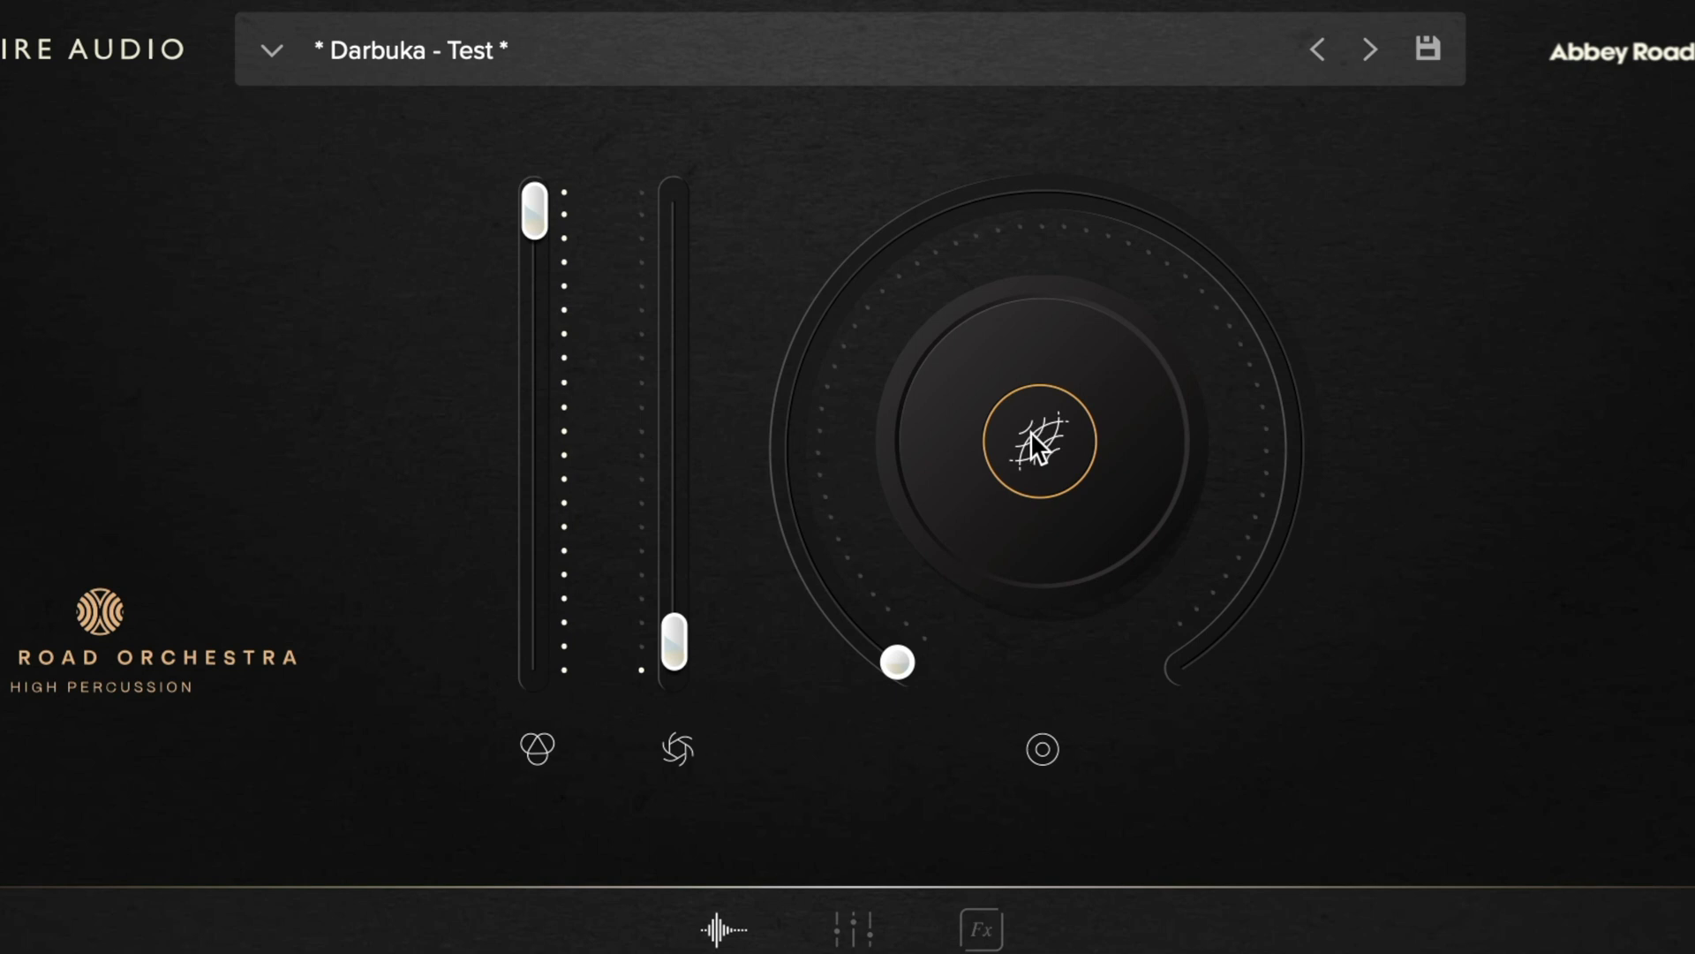
{"action": "left_click", "coordinate": [1037, 445]}
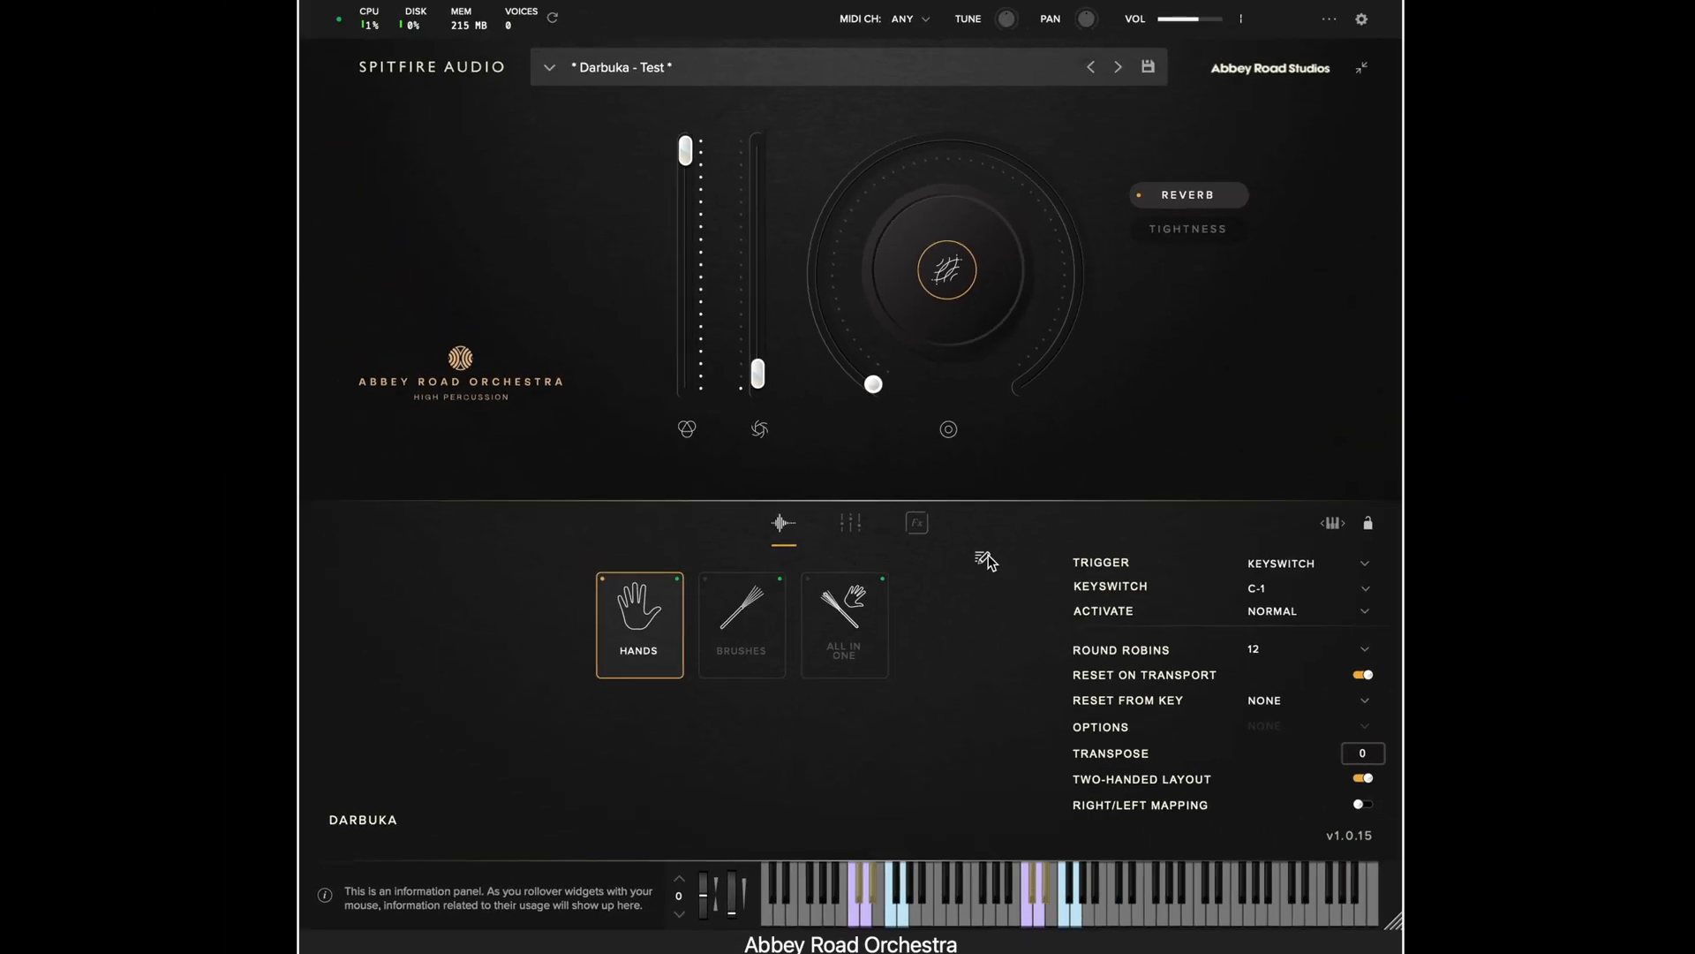
Step: Try removing the Hands and Brushes techniques from the Darbuka in the technique editor and adding both back
{"action": "left_click", "coordinate": [984, 559]}
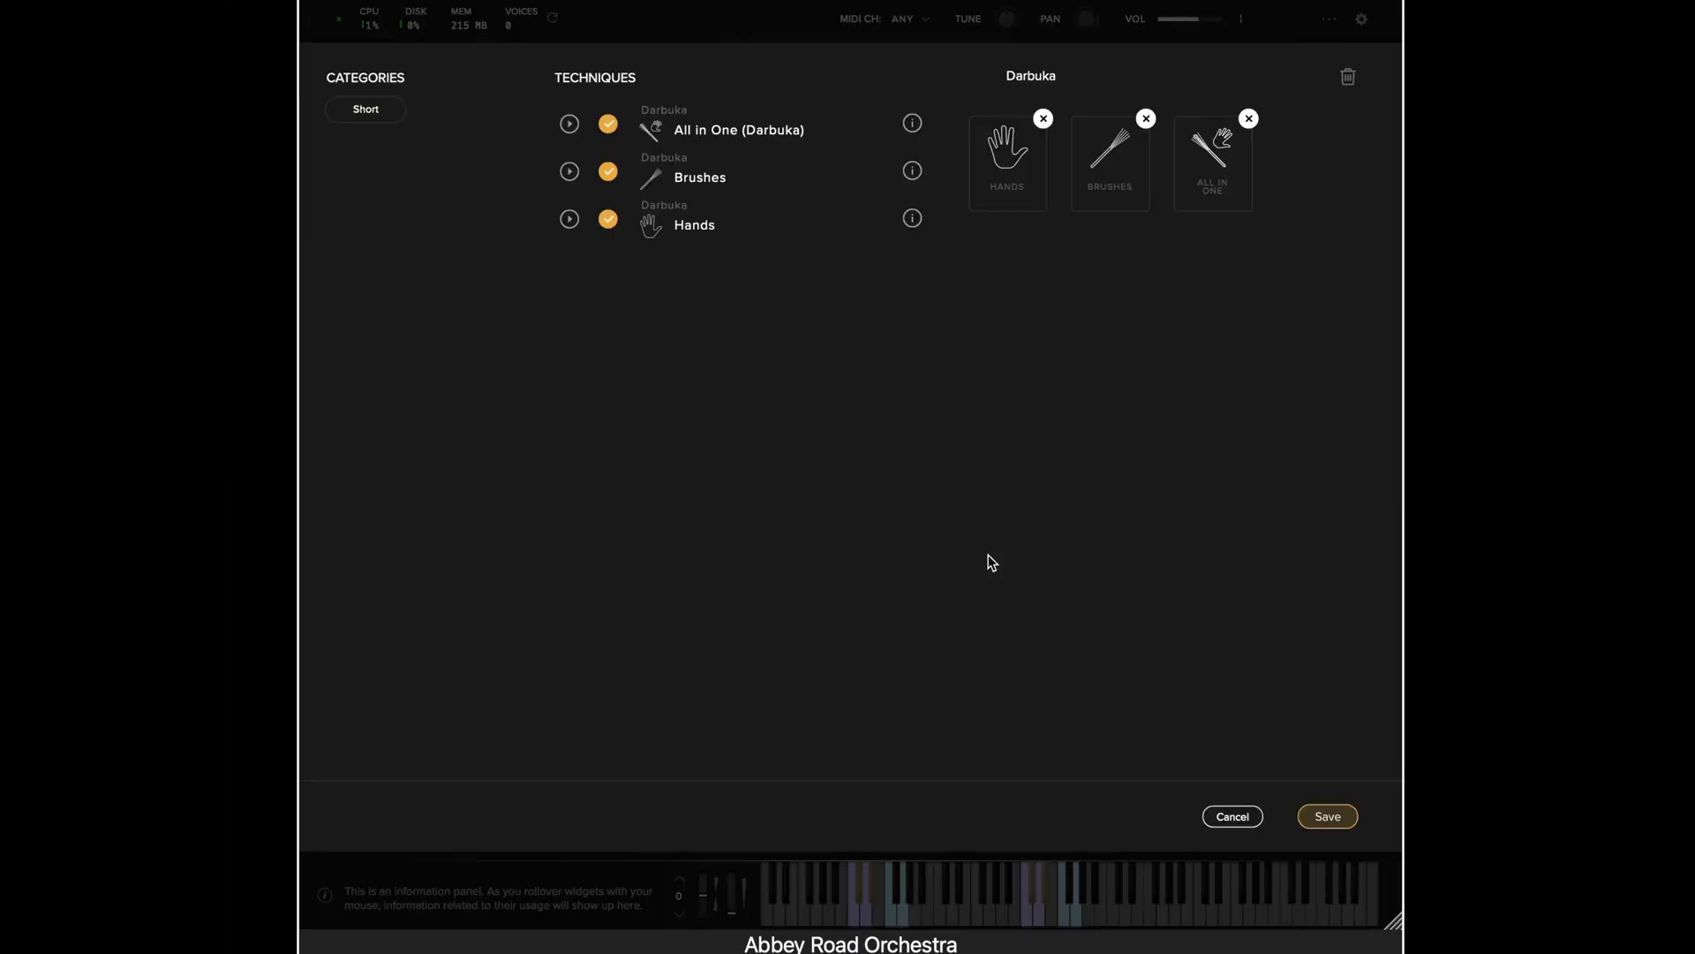
{"action": "left_click", "coordinate": [1043, 119]}
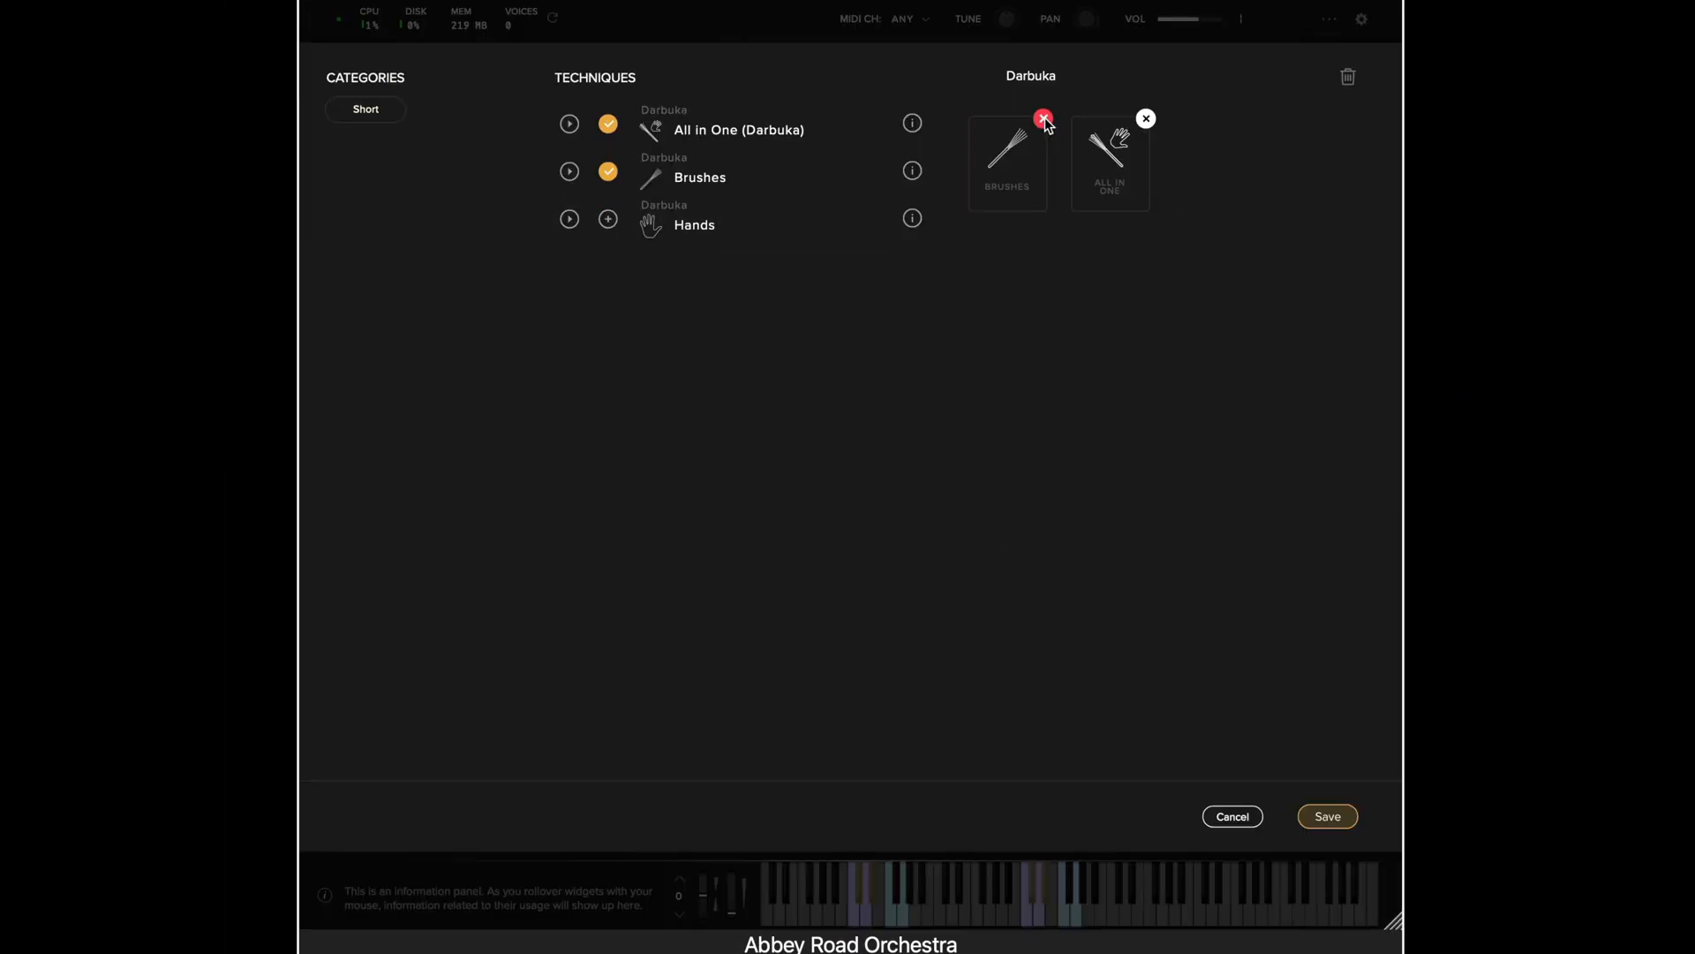
{"action": "left_click", "coordinate": [1043, 120]}
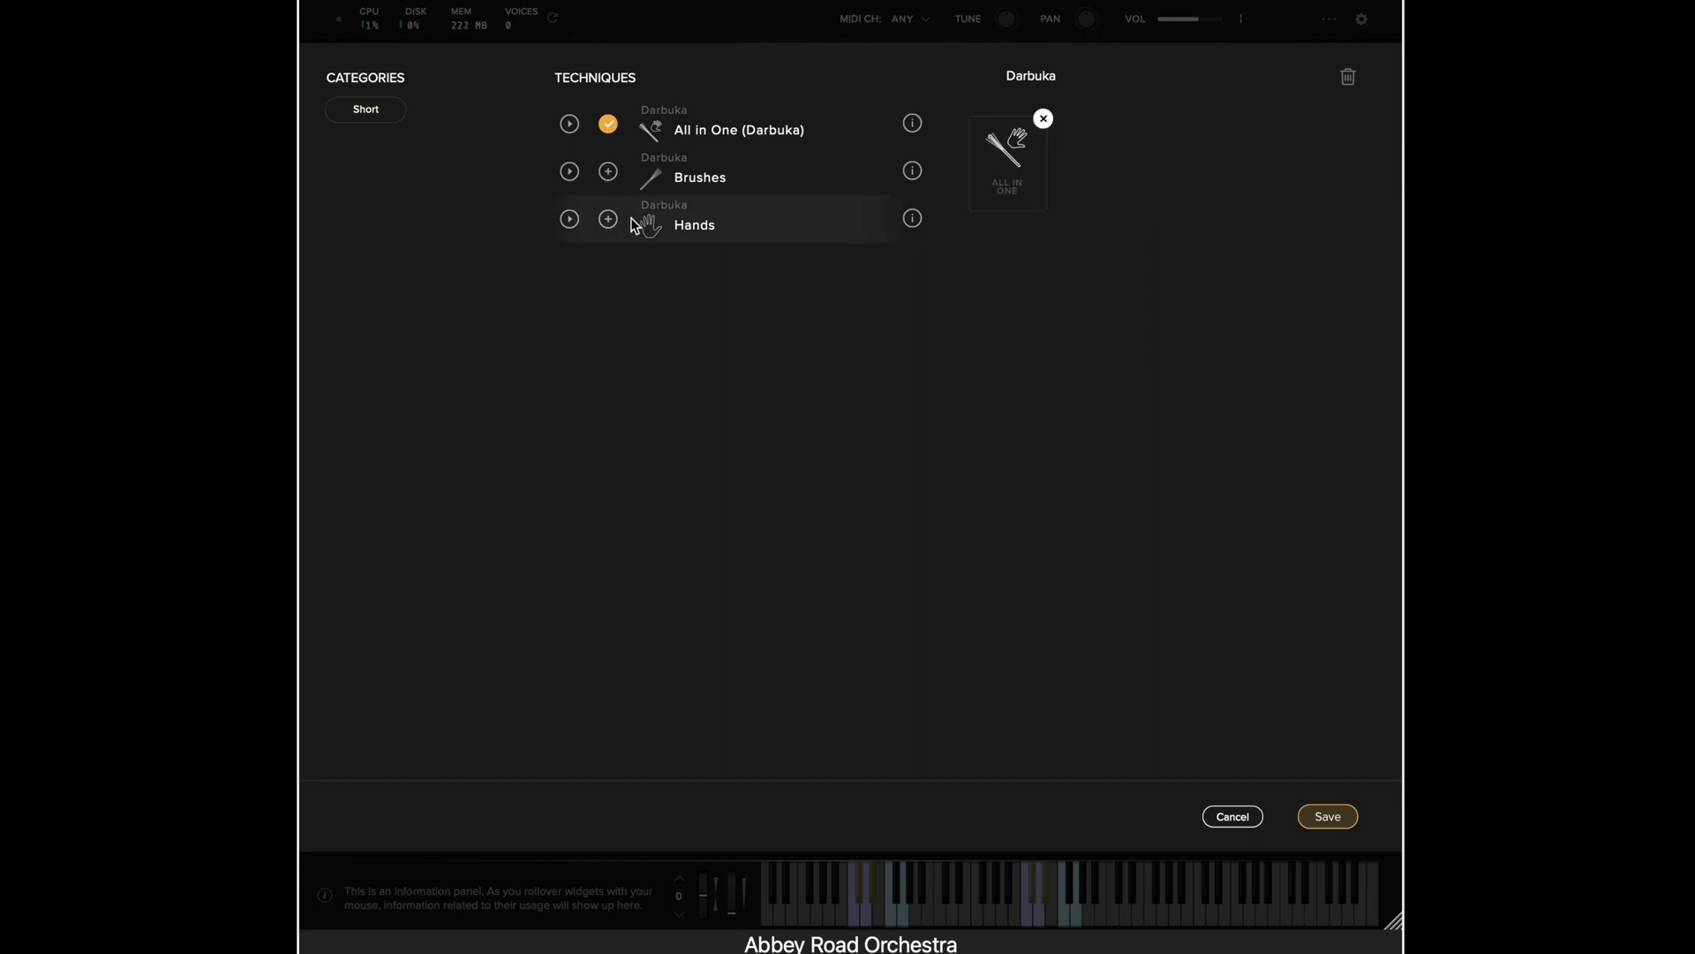
{"action": "left_click", "coordinate": [607, 172]}
{"action": "left_click", "coordinate": [609, 219]}
Step: Try reordering the Darbuka techniques to All in One, Hands, Brushes, and discard the technique edits
{"action": "mouse_move", "coordinate": [1114, 171]}
{"action": "left_mouse_down"}
{"action": "mouse_move", "coordinate": [1131, 194]}
{"action": "mouse_move", "coordinate": [1354, 220]}
{"action": "mouse_move", "coordinate": [1305, 177]}
{"action": "left_mouse_up"}
{"action": "mouse_move", "coordinate": [1198, 160]}
{"action": "left_mouse_down"}
{"action": "mouse_move", "coordinate": [1055, 164]}
{"action": "mouse_move", "coordinate": [1033, 190]}
{"action": "left_mouse_up"}
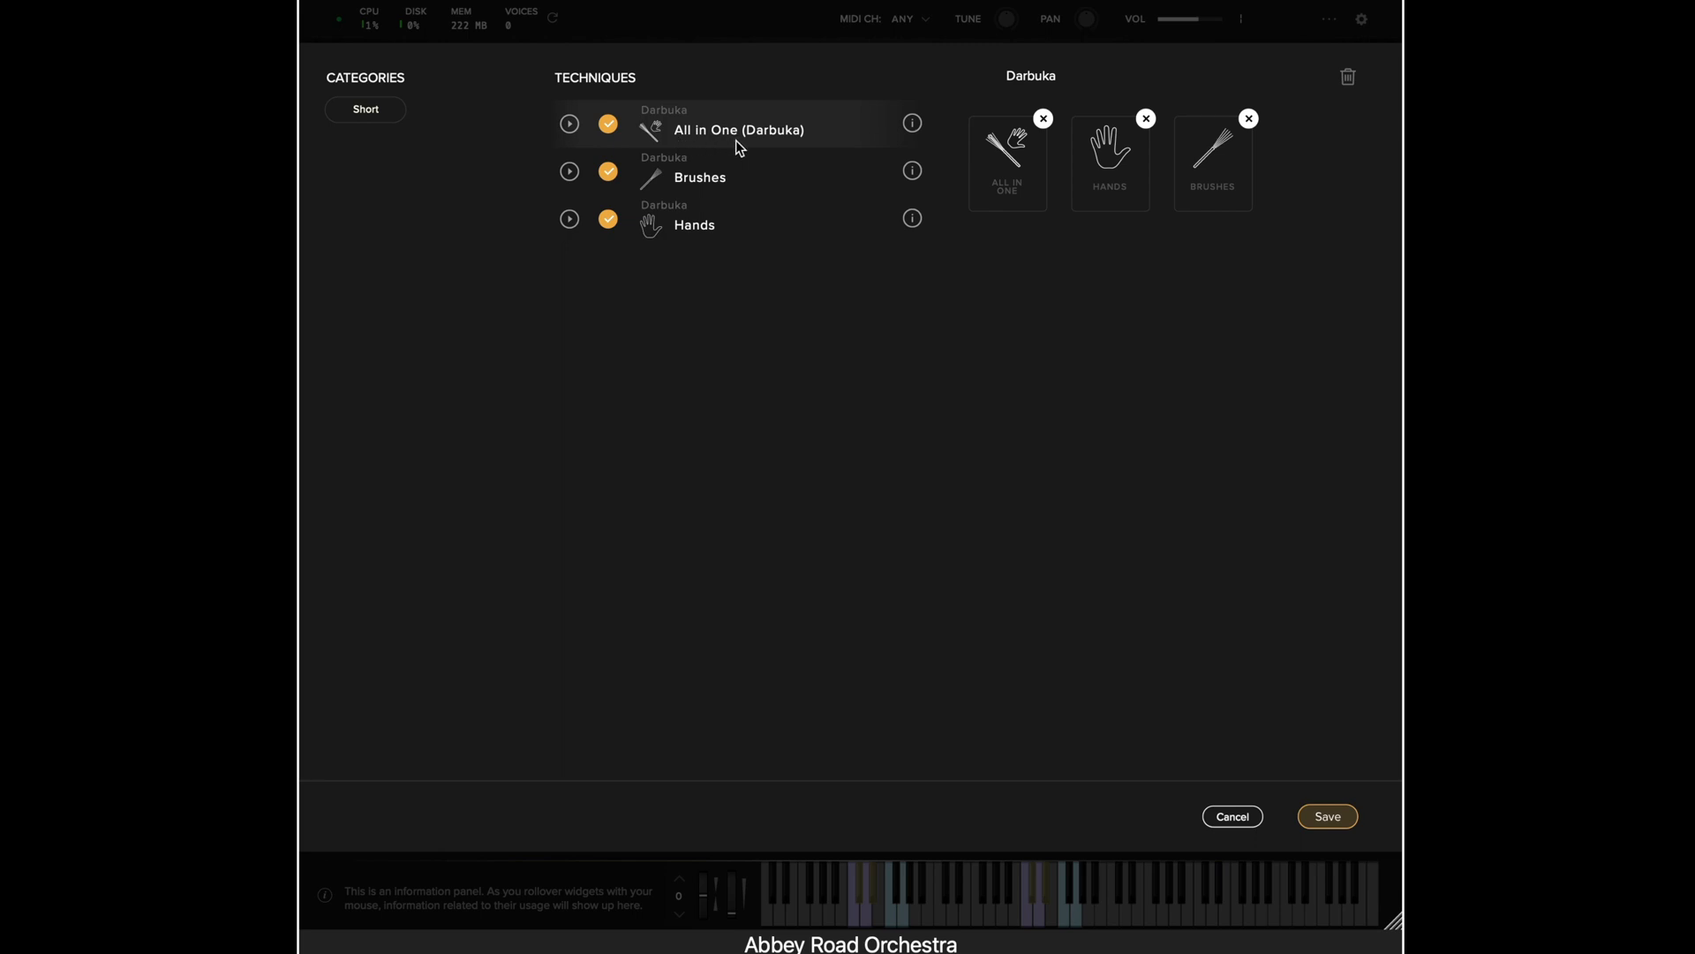
{"action": "mouse_move", "coordinate": [920, 132]}
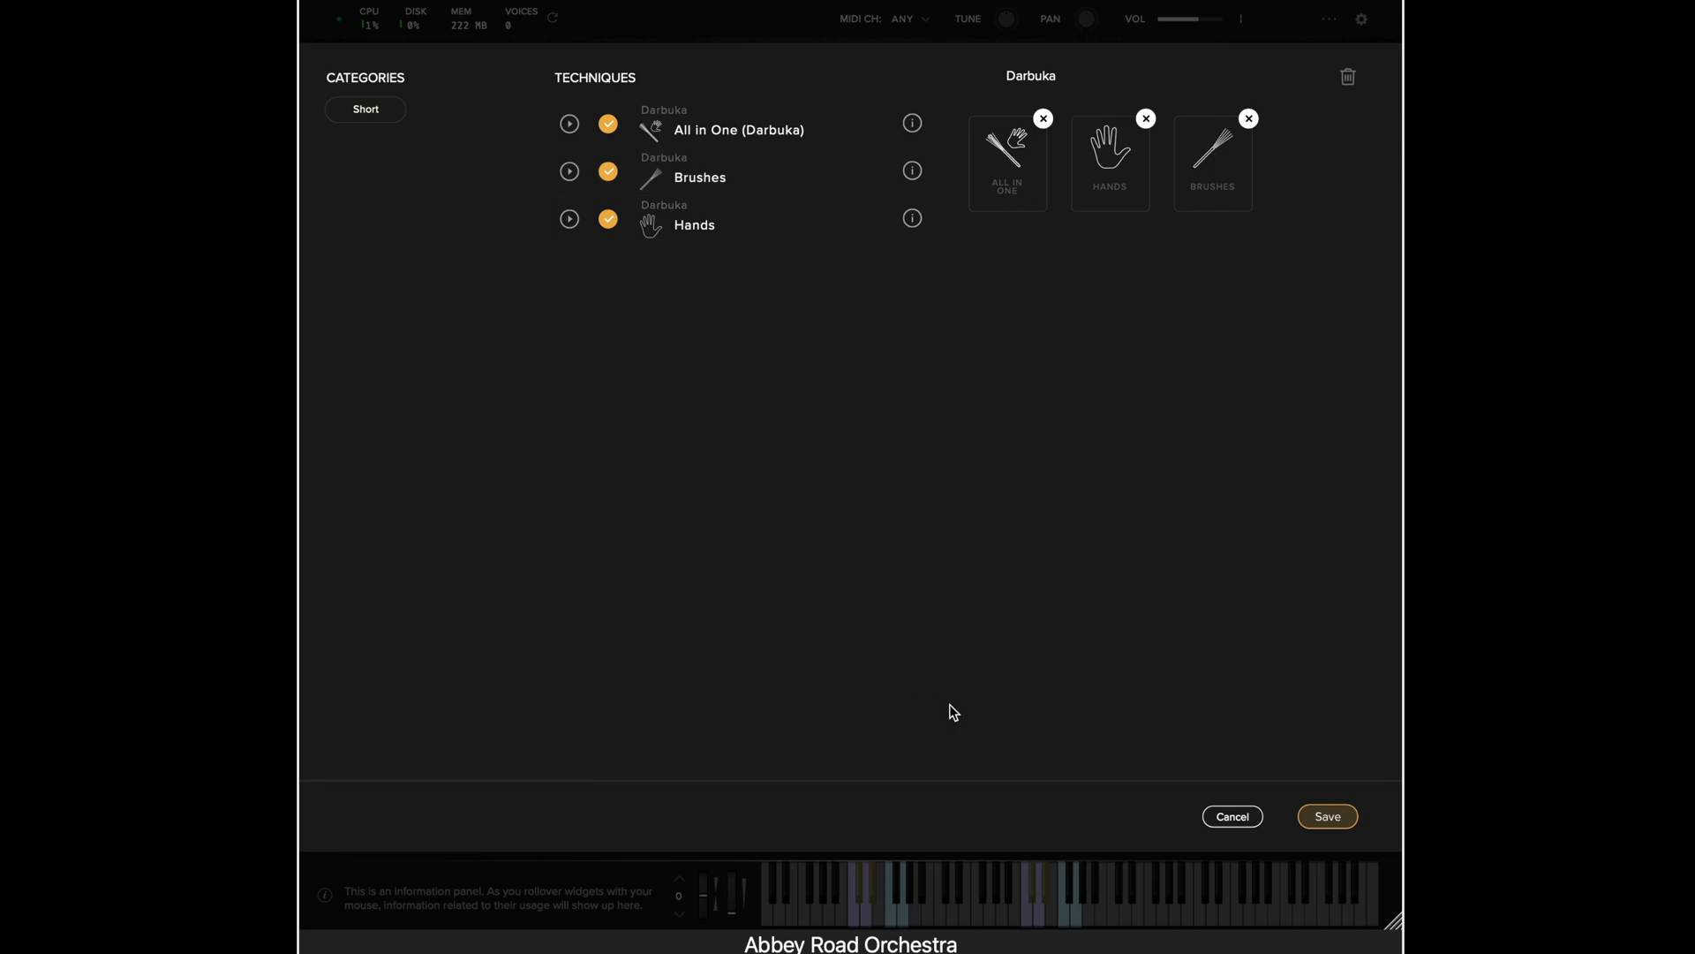
{"action": "left_click", "coordinate": [1232, 816]}
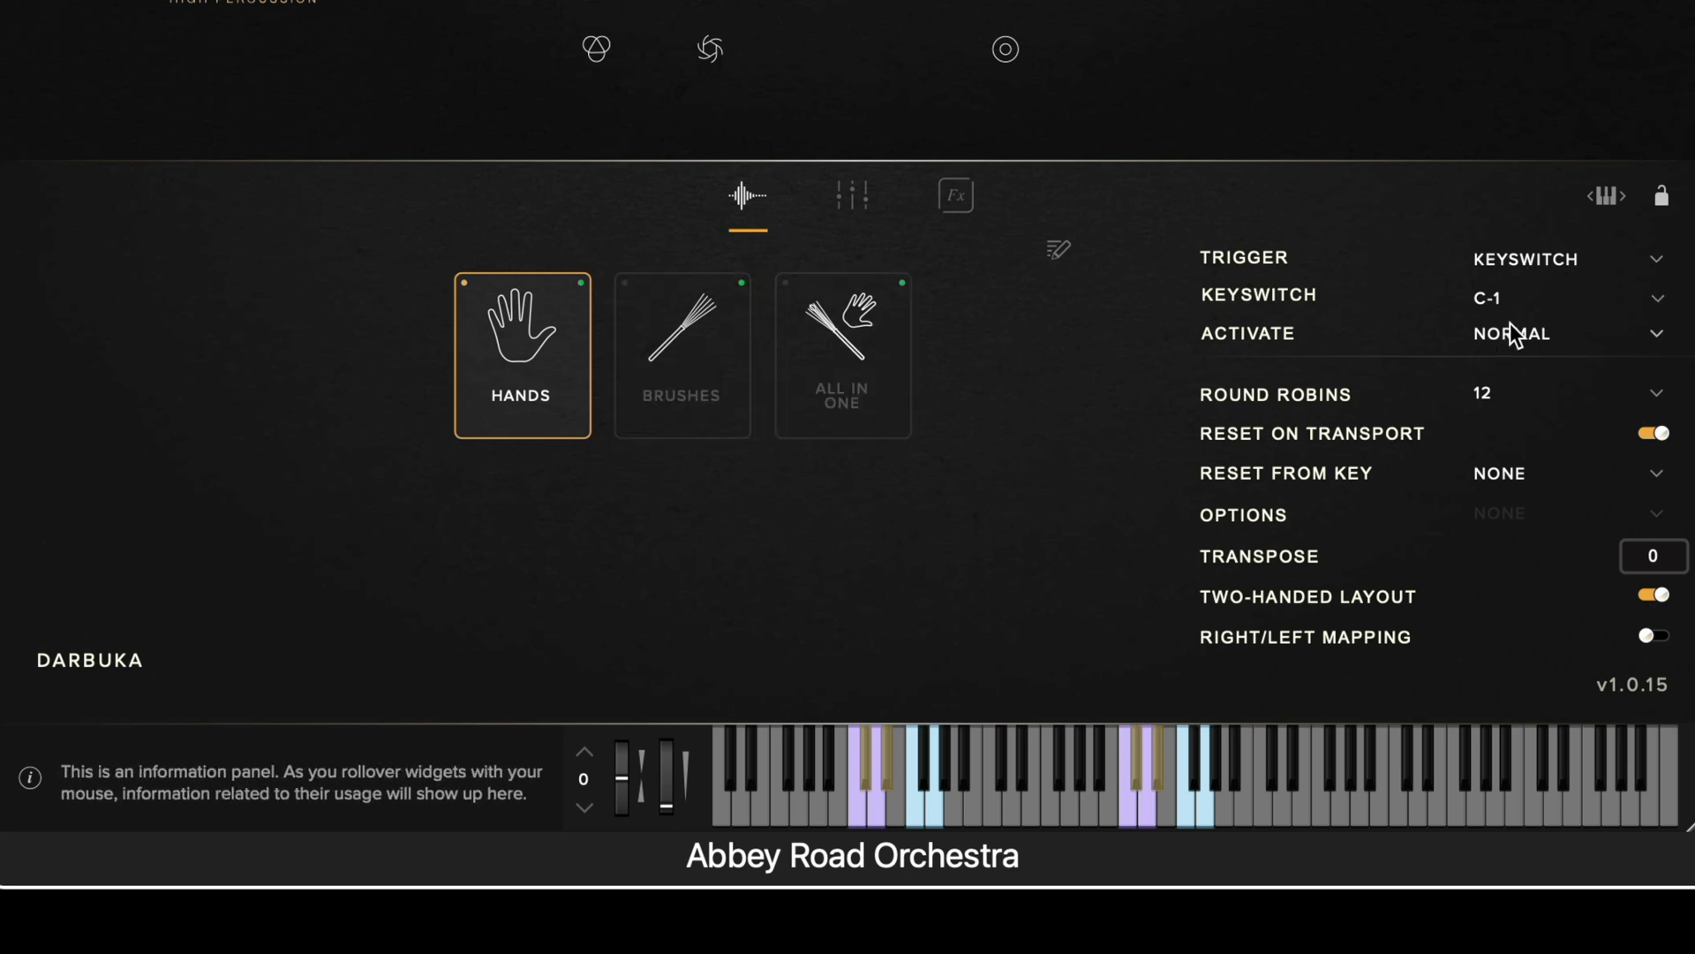
Step: Try triggering the Hands technique by CC Range, using CC 32 with a range of 1 - 1
{"action": "left_click", "coordinate": [1568, 267]}
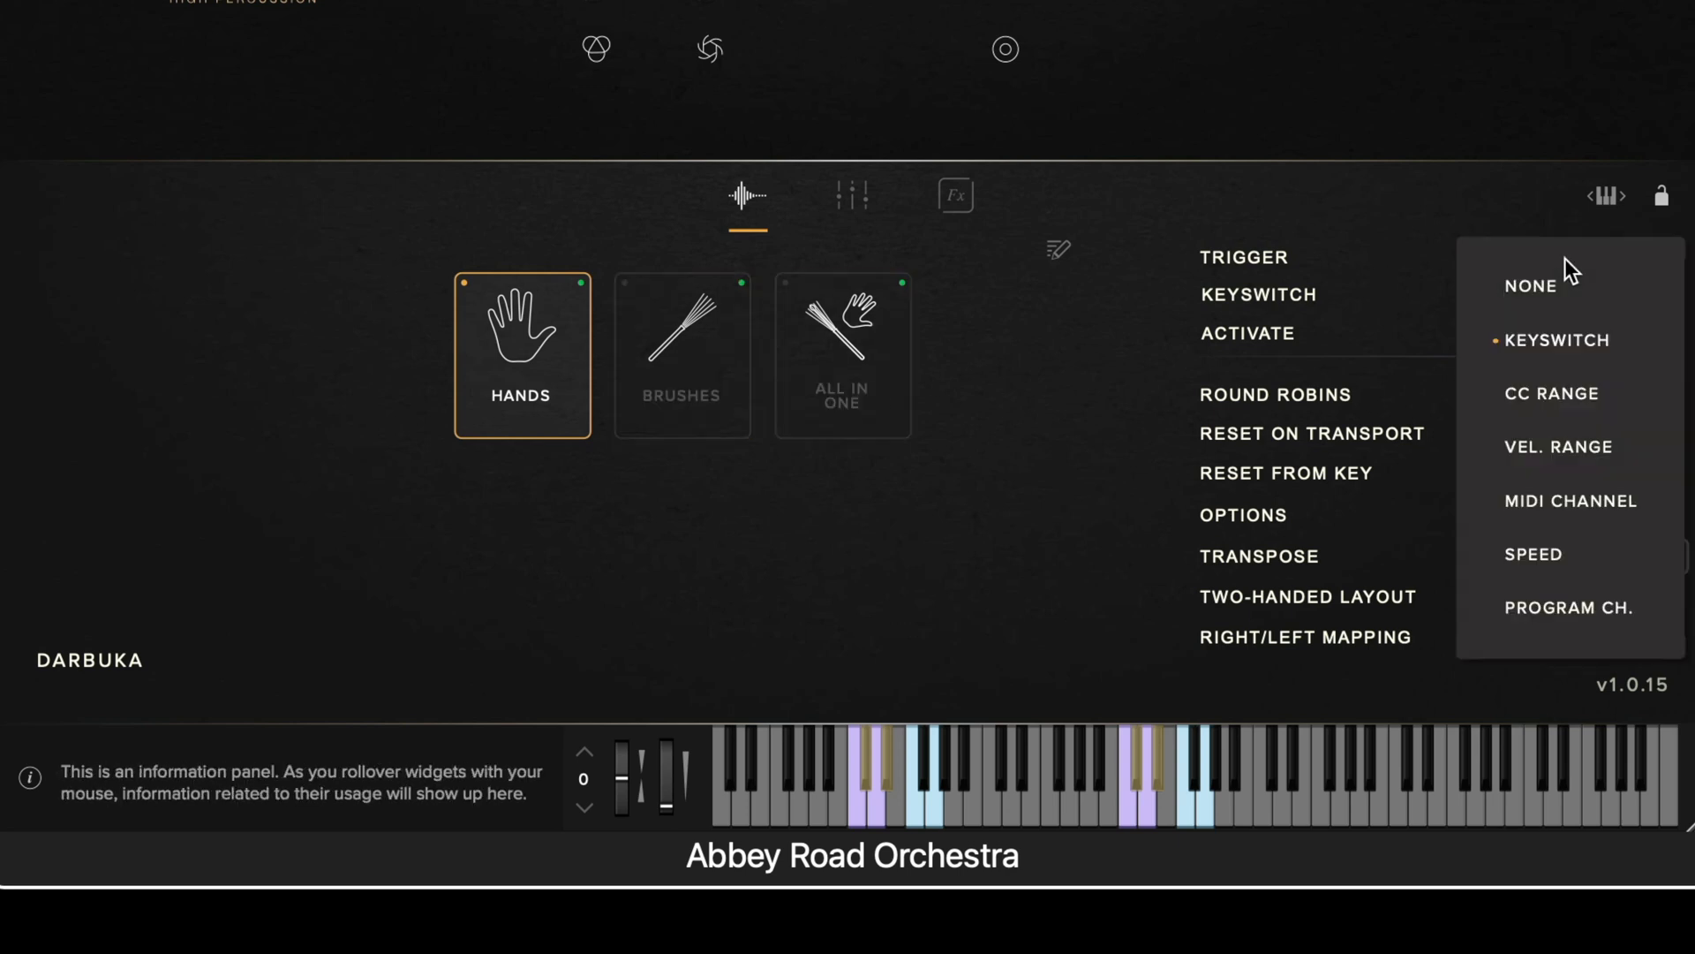
{"action": "left_click", "coordinate": [1577, 411]}
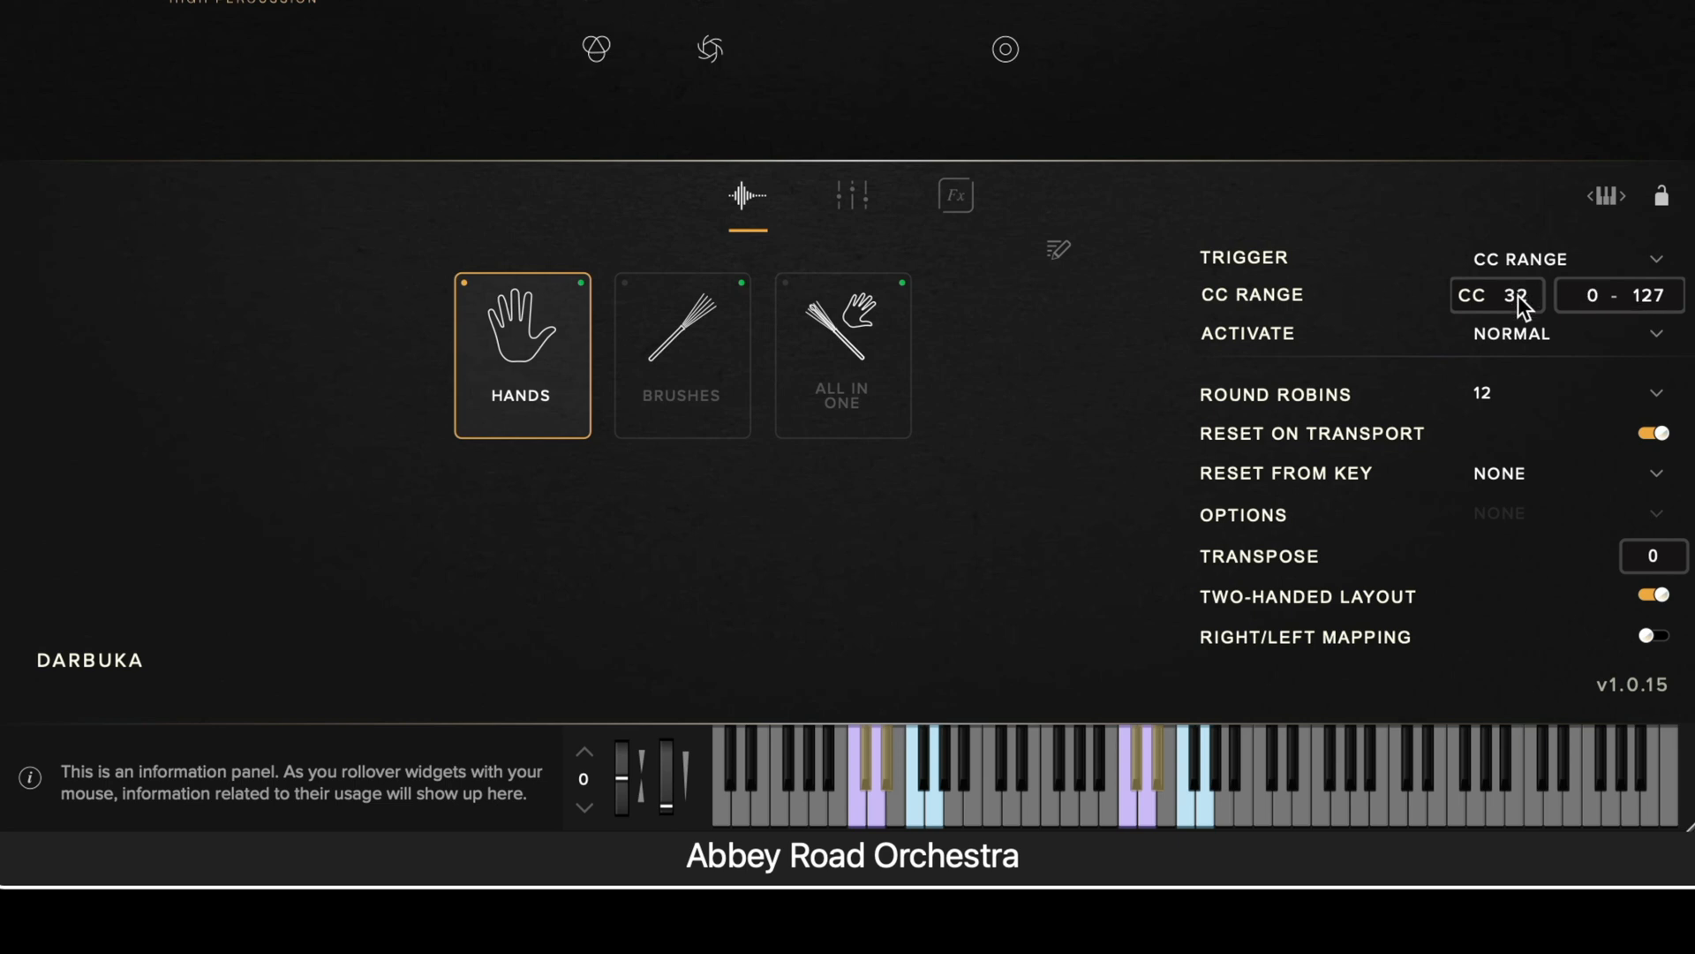
{"action": "type", "text": "1"}
{"action": "double_click", "coordinate": [1643, 295]}
{"action": "type", "text": "1"}
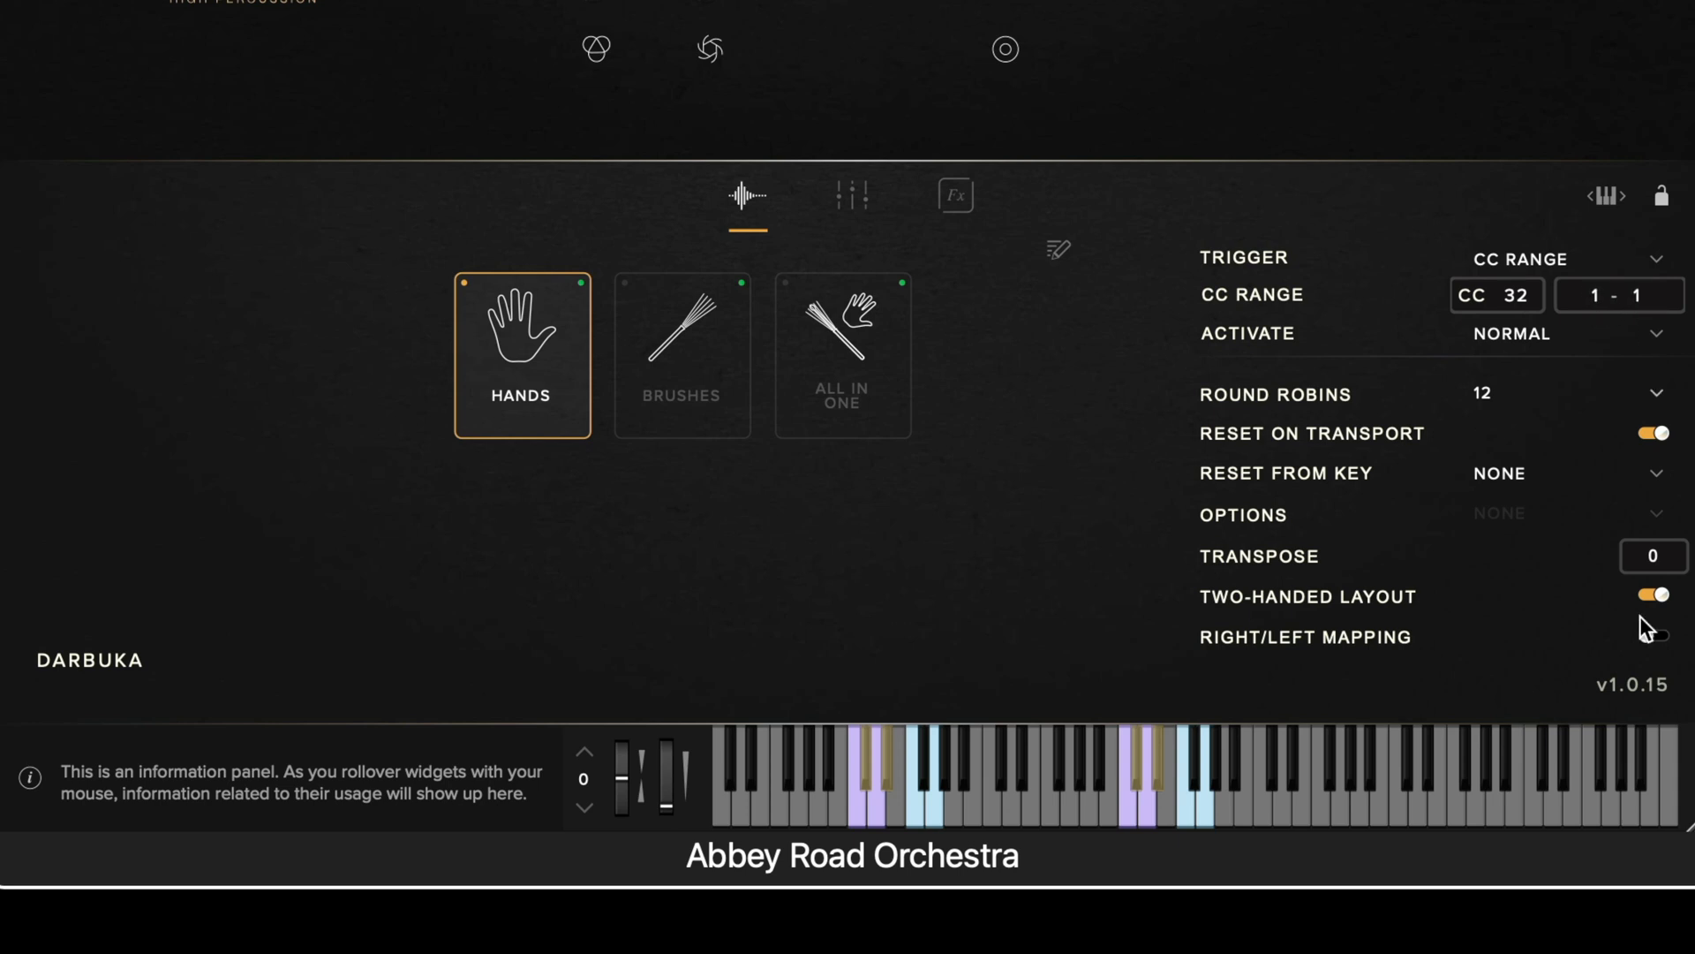
Step: Set the trigger of the Brushes and All in One techniques to CC Range
{"action": "left_click", "coordinate": [681, 406]}
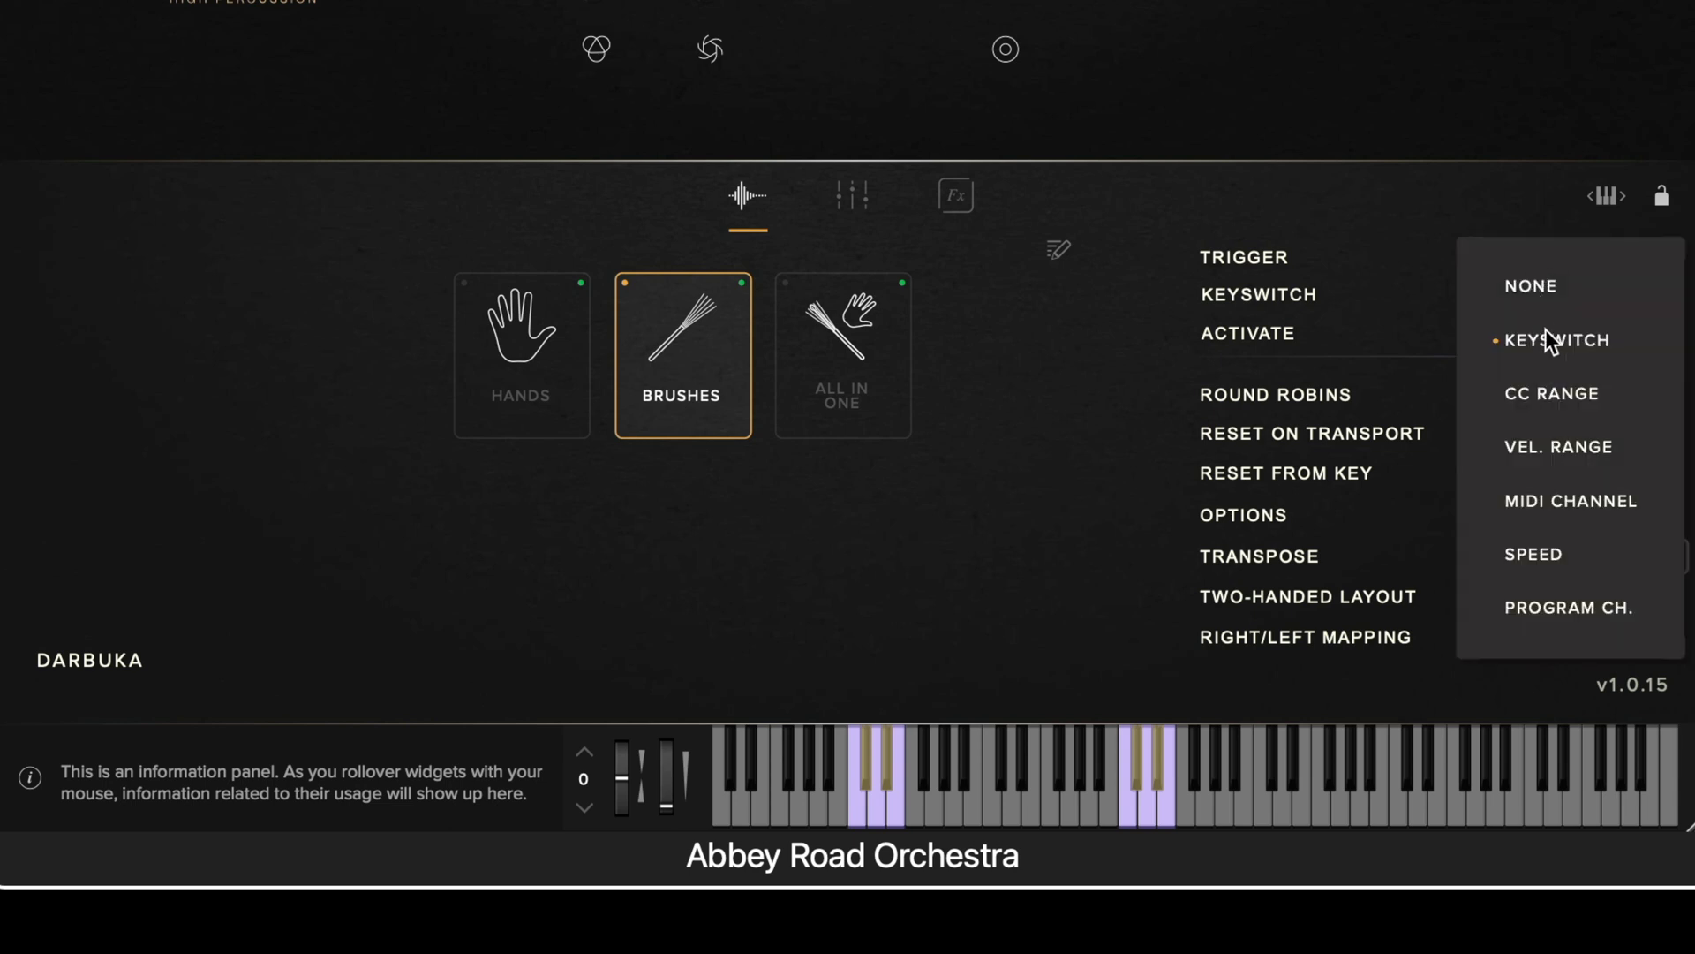
{"action": "left_click", "coordinate": [1543, 391]}
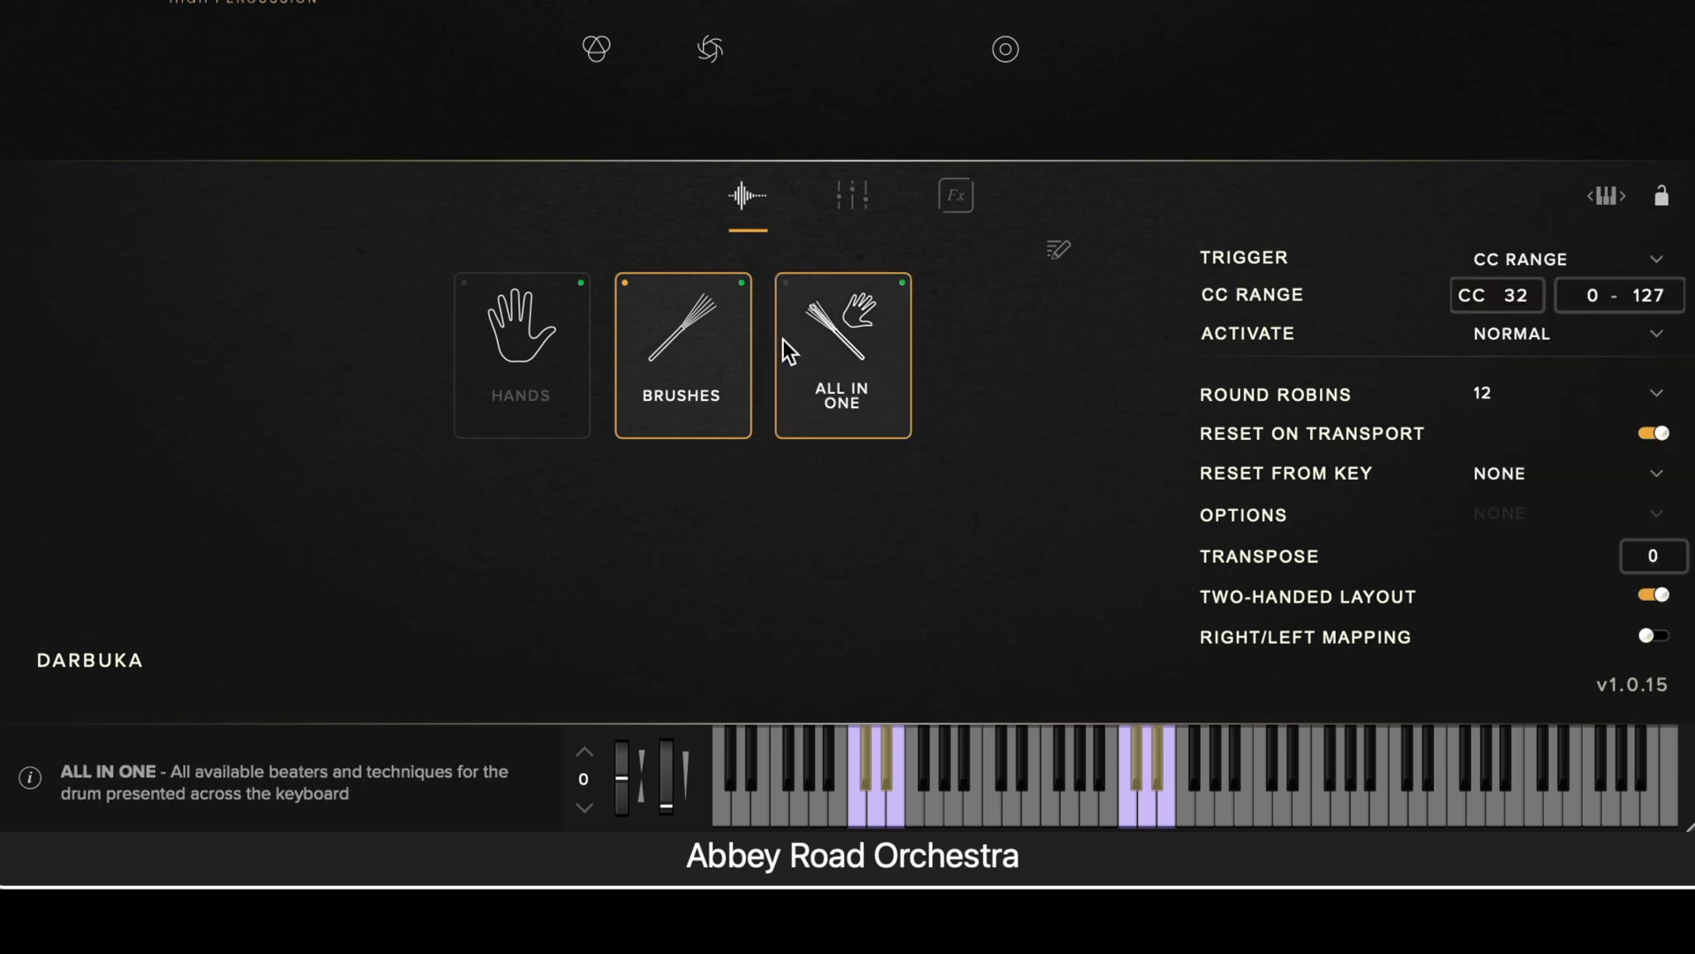
{"action": "left_click", "coordinate": [782, 339]}
{"action": "left_click", "coordinate": [1483, 253]}
{"action": "left_click", "coordinate": [1487, 385]}
Step: Try the MIDI Channel and Program Ch. triggers for the Hands technique, and set its trigger back to Keyswitch
{"action": "left_click", "coordinate": [1623, 258]}
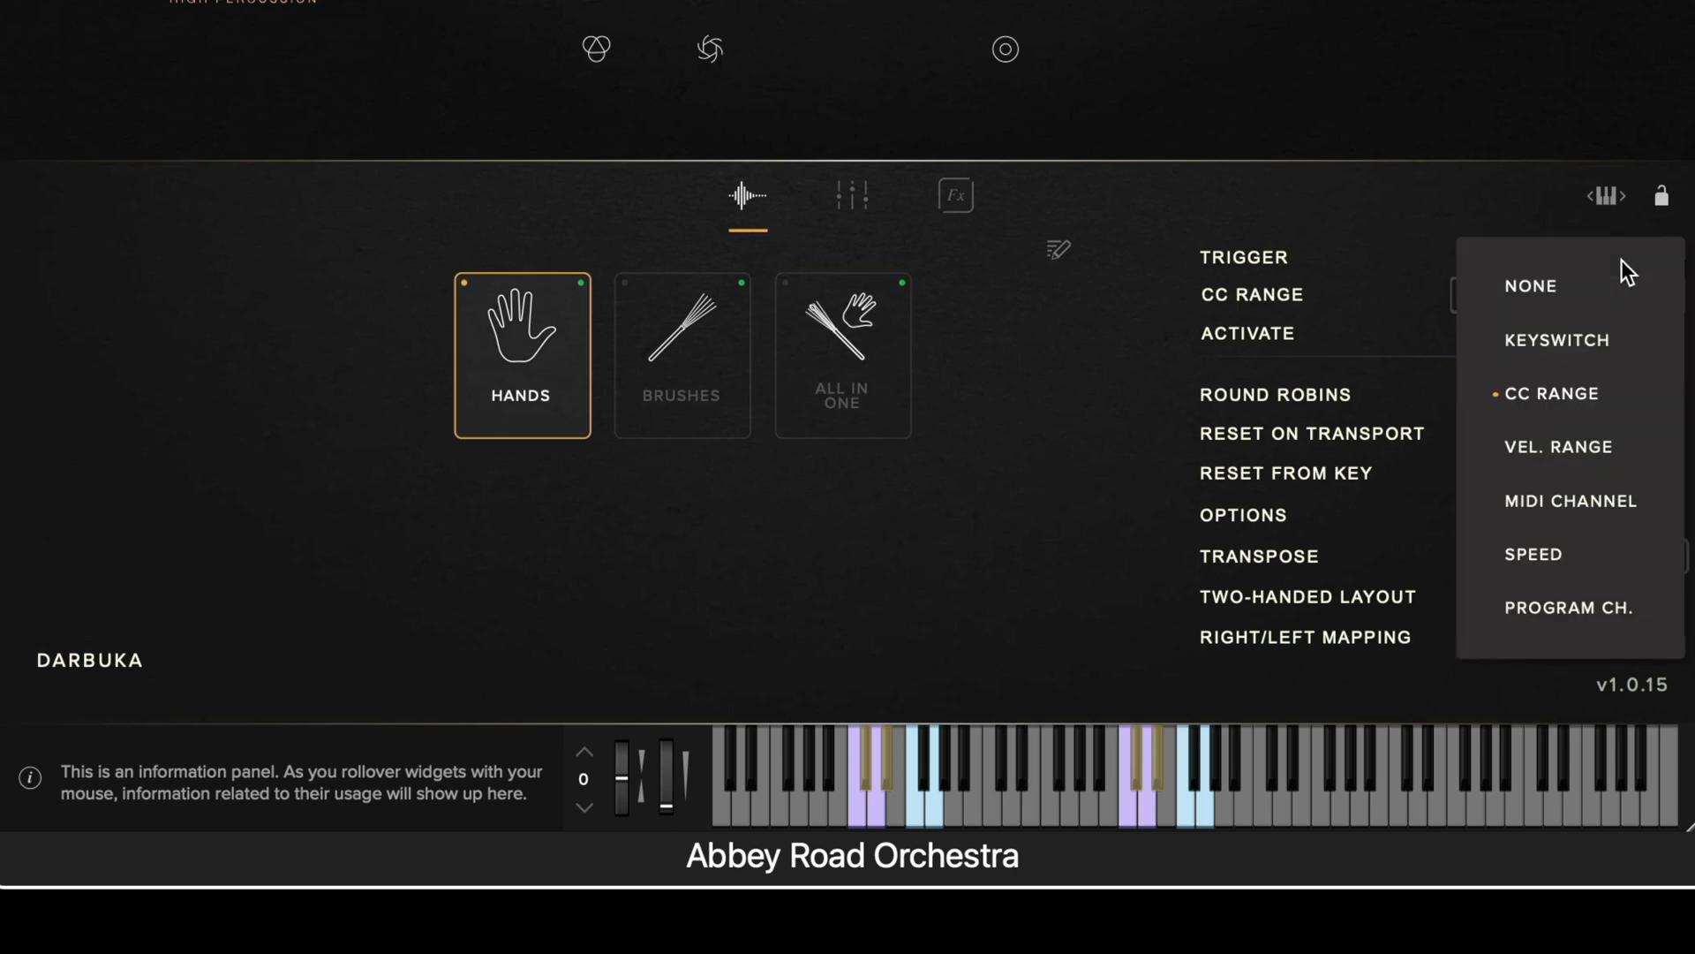
{"action": "left_click", "coordinate": [1586, 509]}
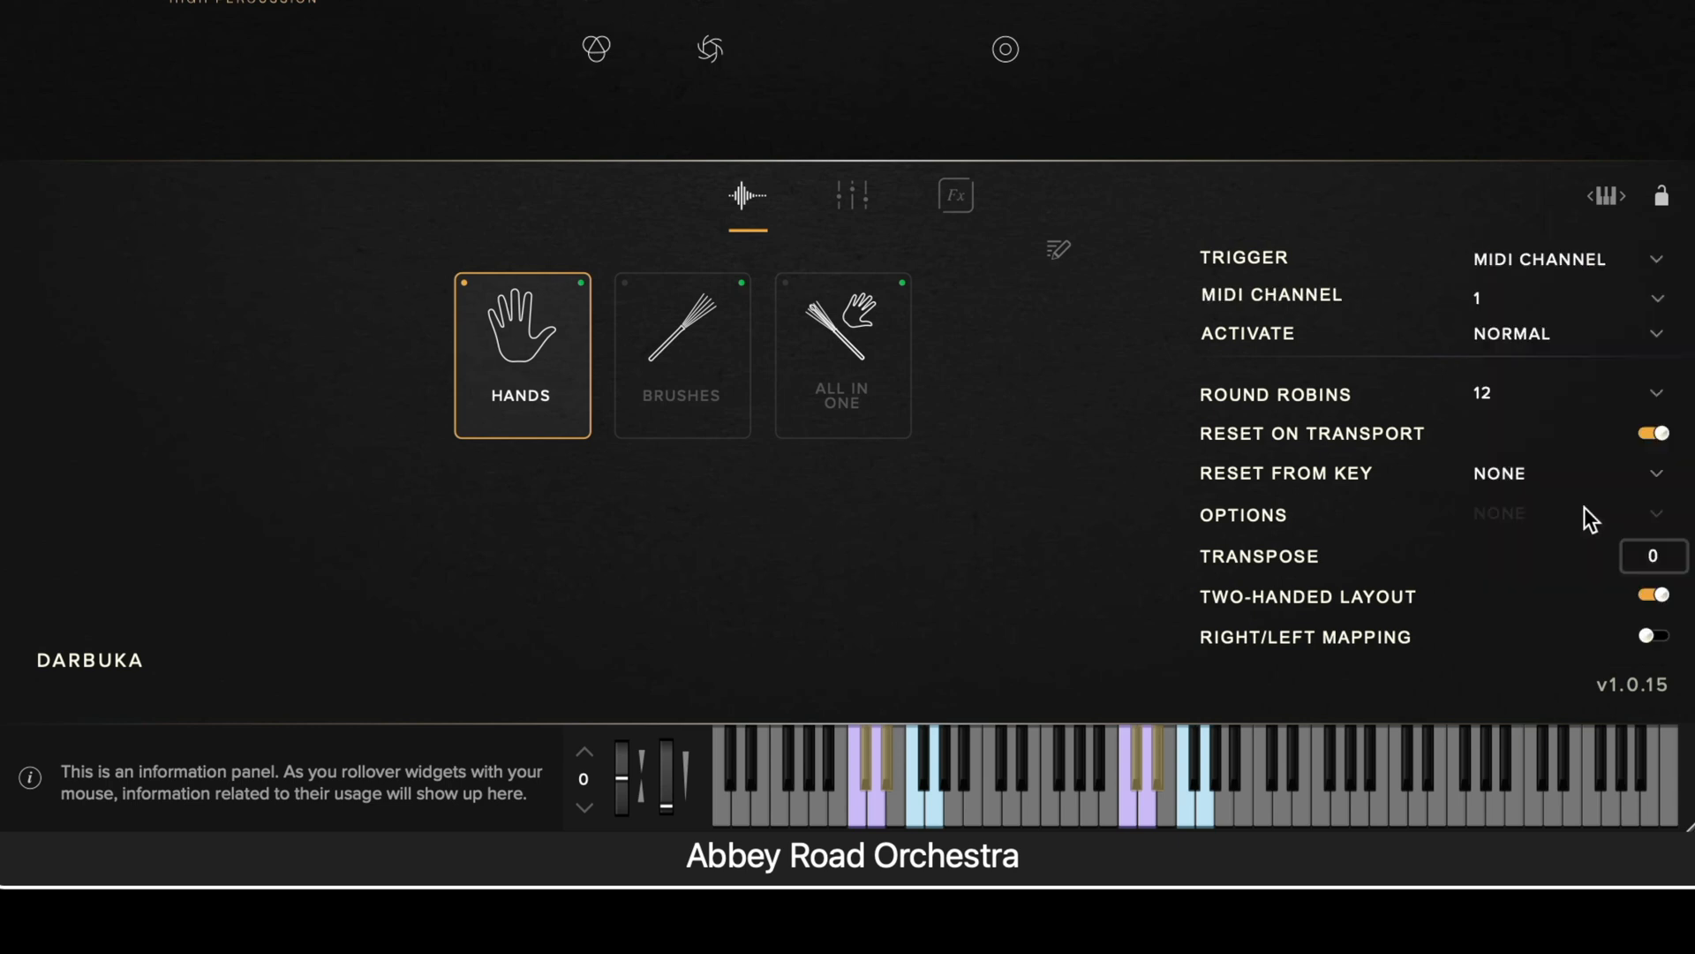
{"action": "left_click", "coordinate": [1656, 302]}
{"action": "left_click", "coordinate": [1576, 267]}
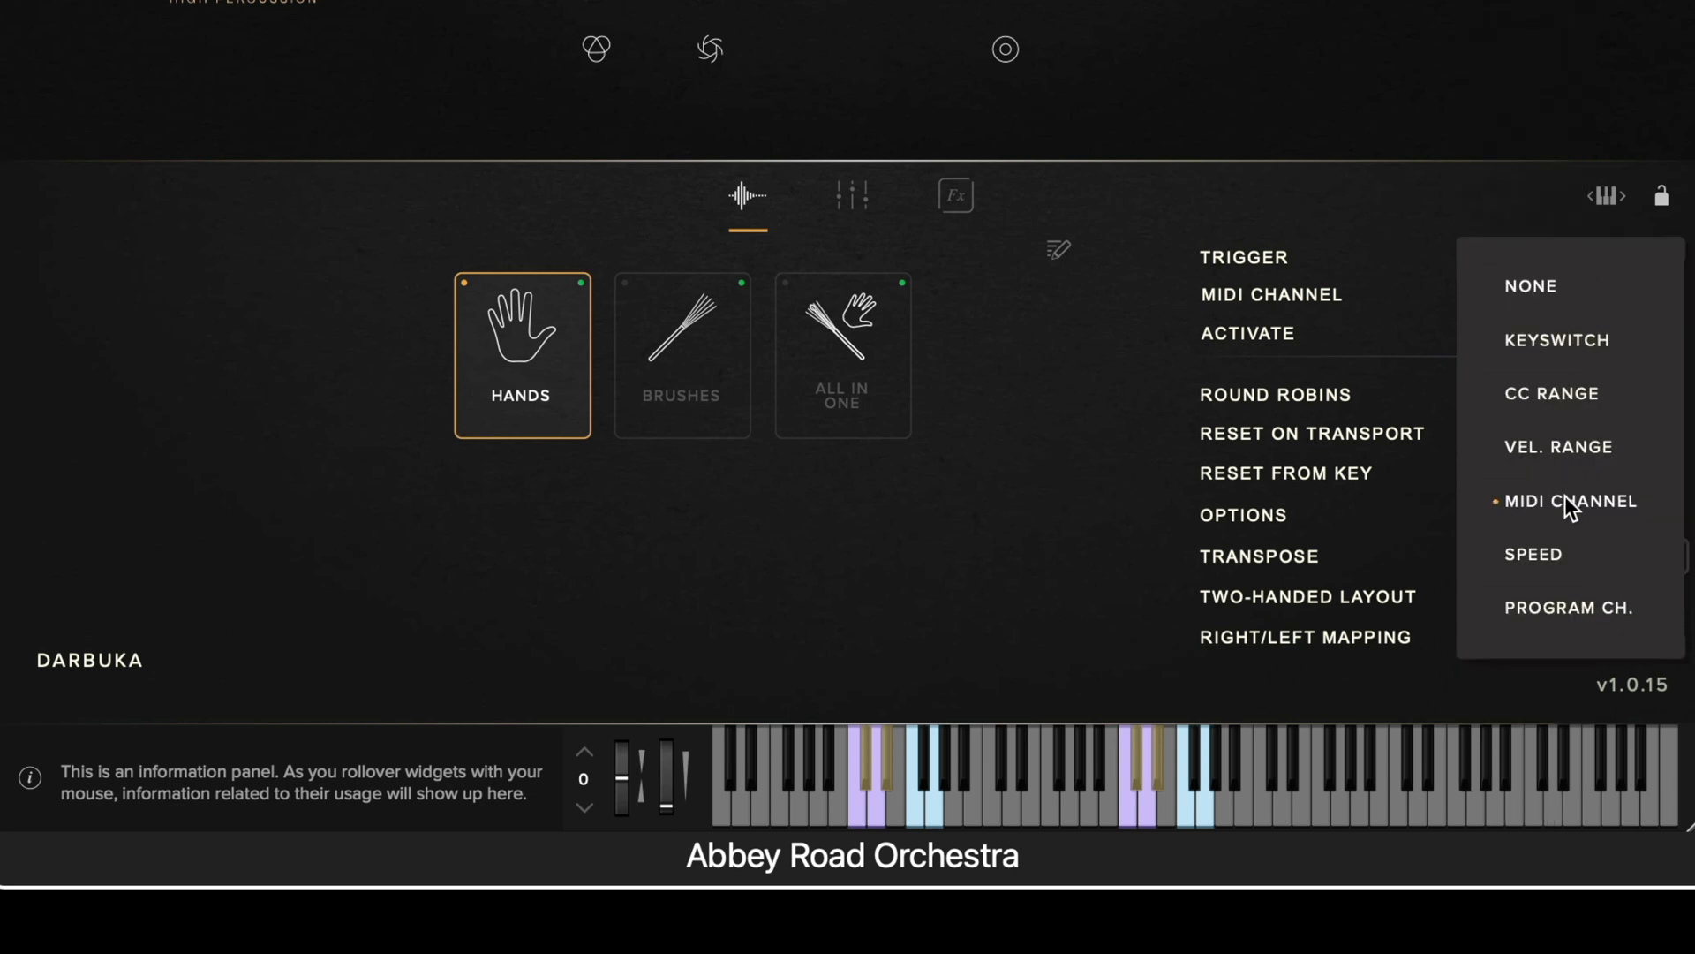
{"action": "left_click", "coordinate": [1560, 609]}
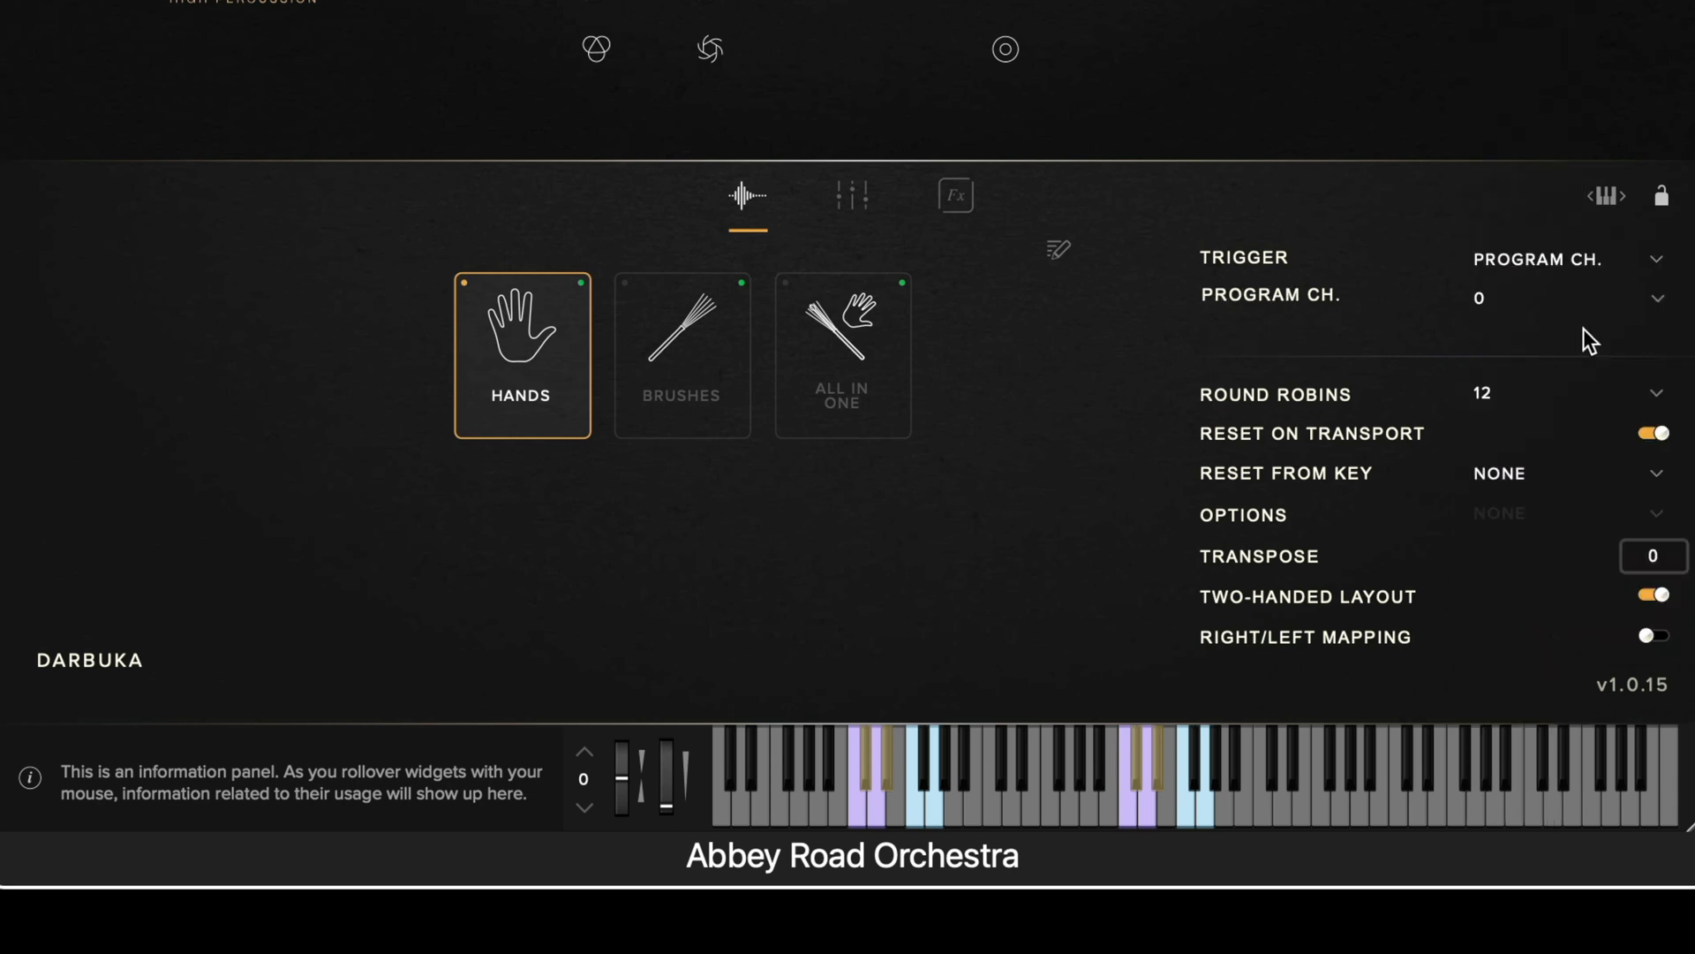
{"action": "left_click", "coordinate": [1606, 258]}
{"action": "left_click", "coordinate": [1530, 339]}
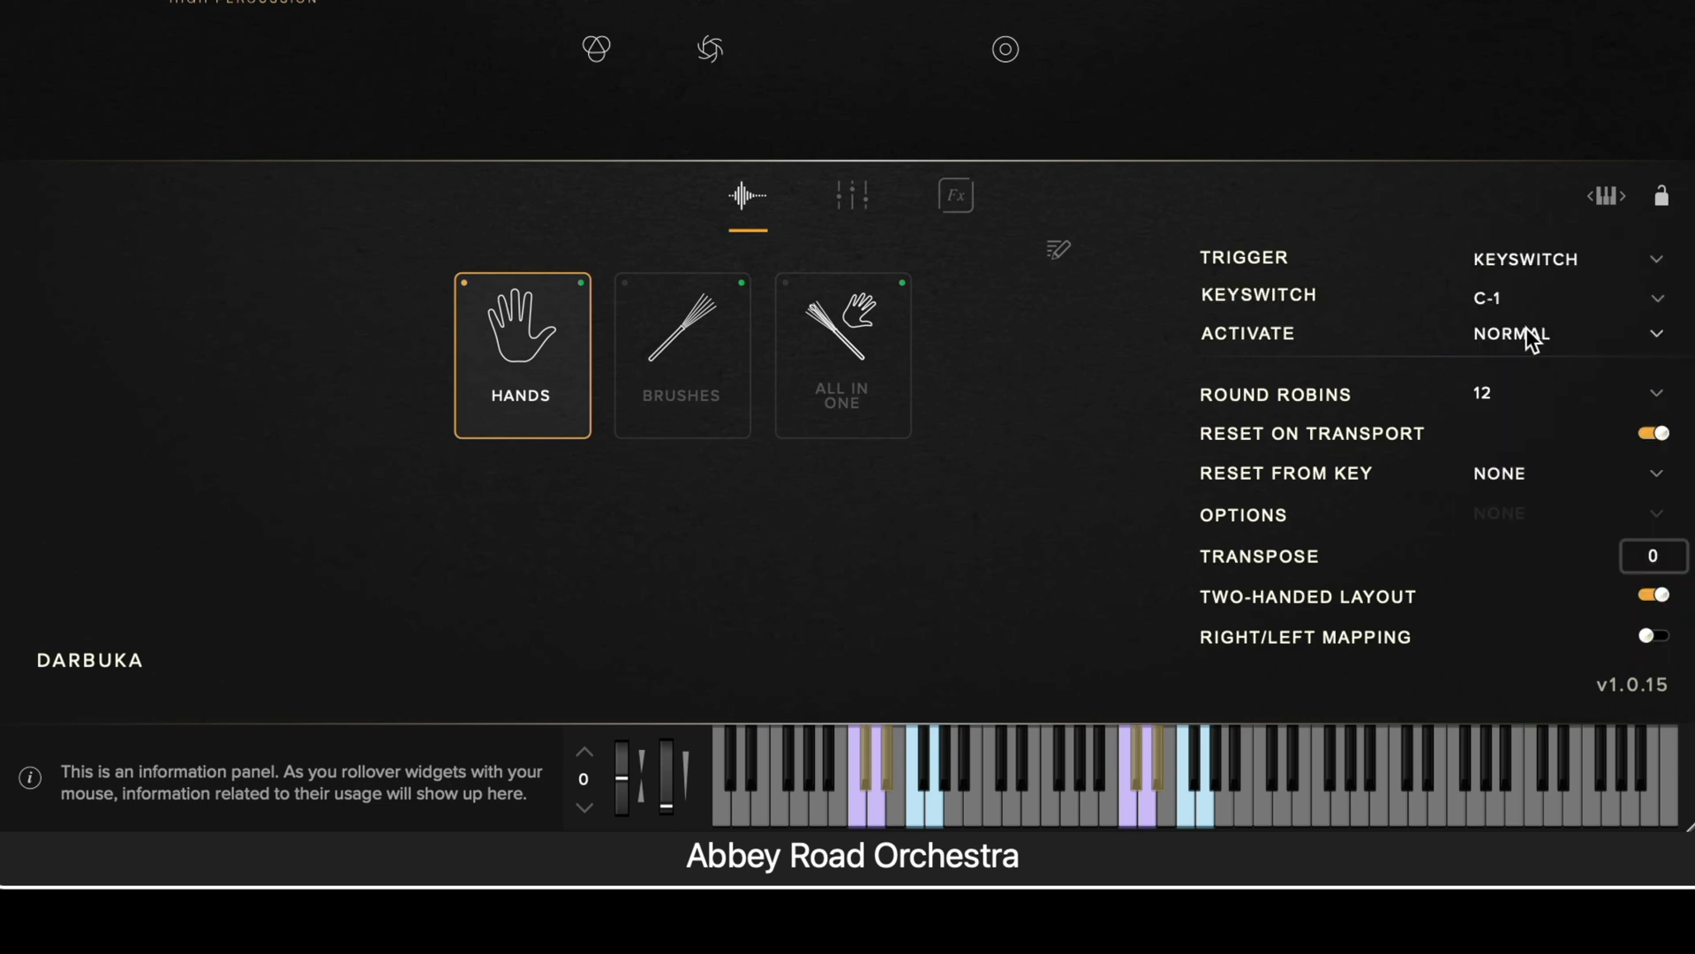
Step: Examine the available Activate modes and Round Robins choices for the Hands technique
{"action": "left_click", "coordinate": [1525, 326]}
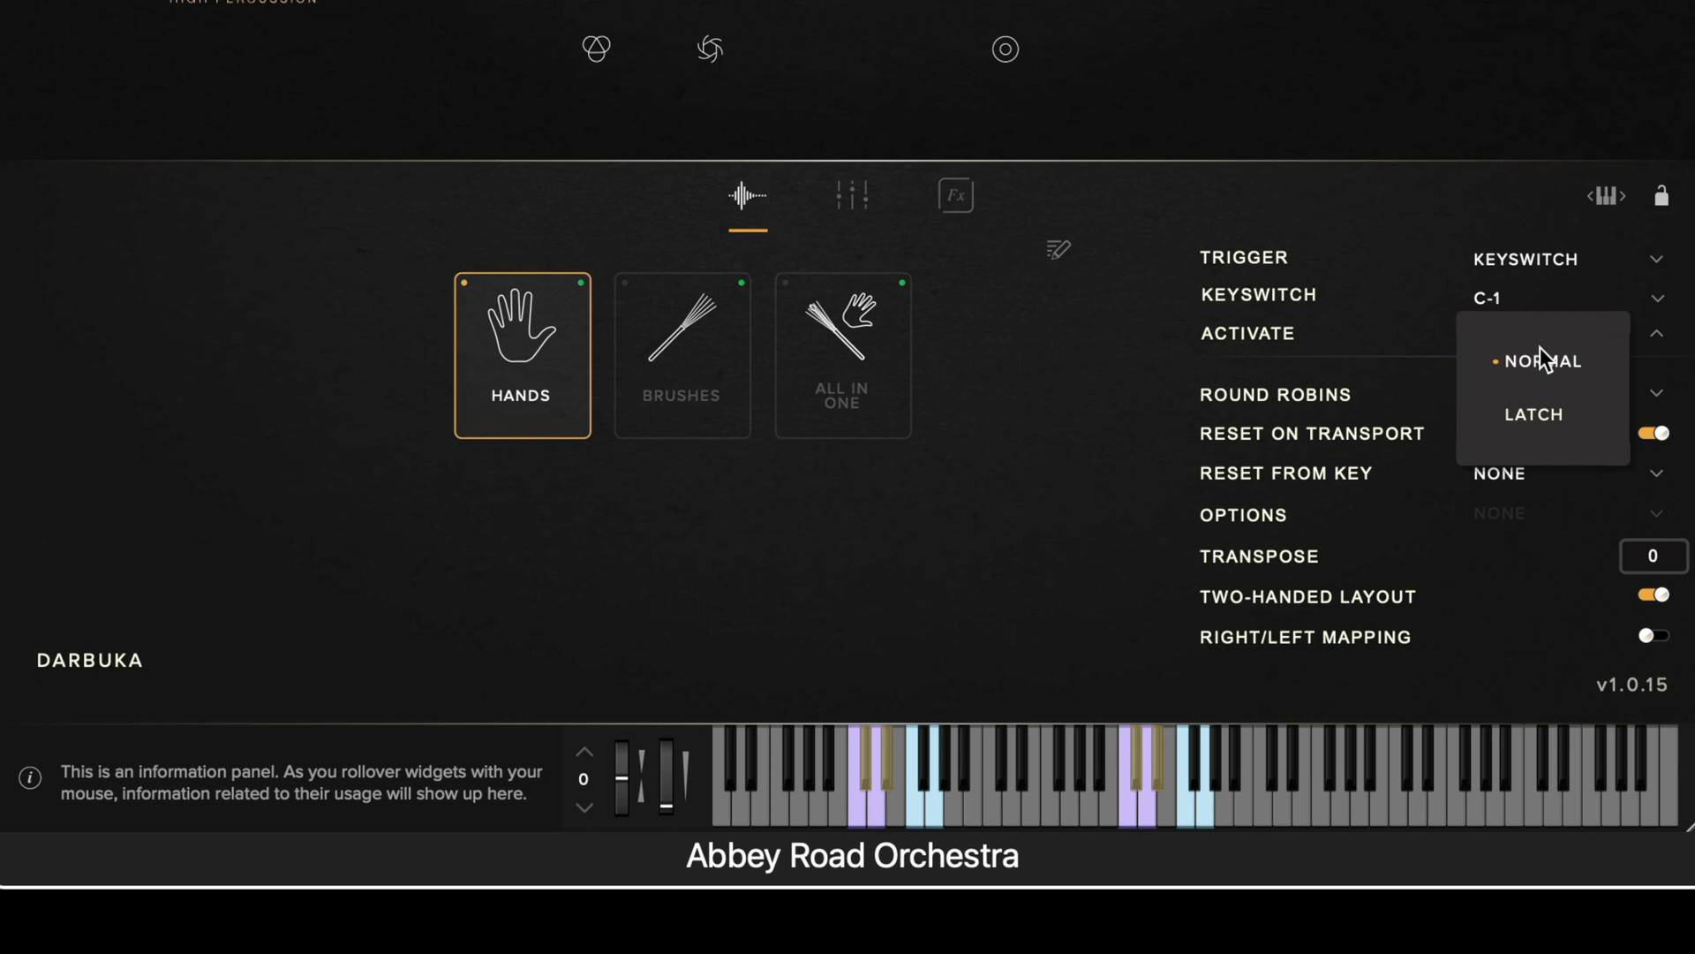
{"action": "left_click", "coordinate": [1543, 443]}
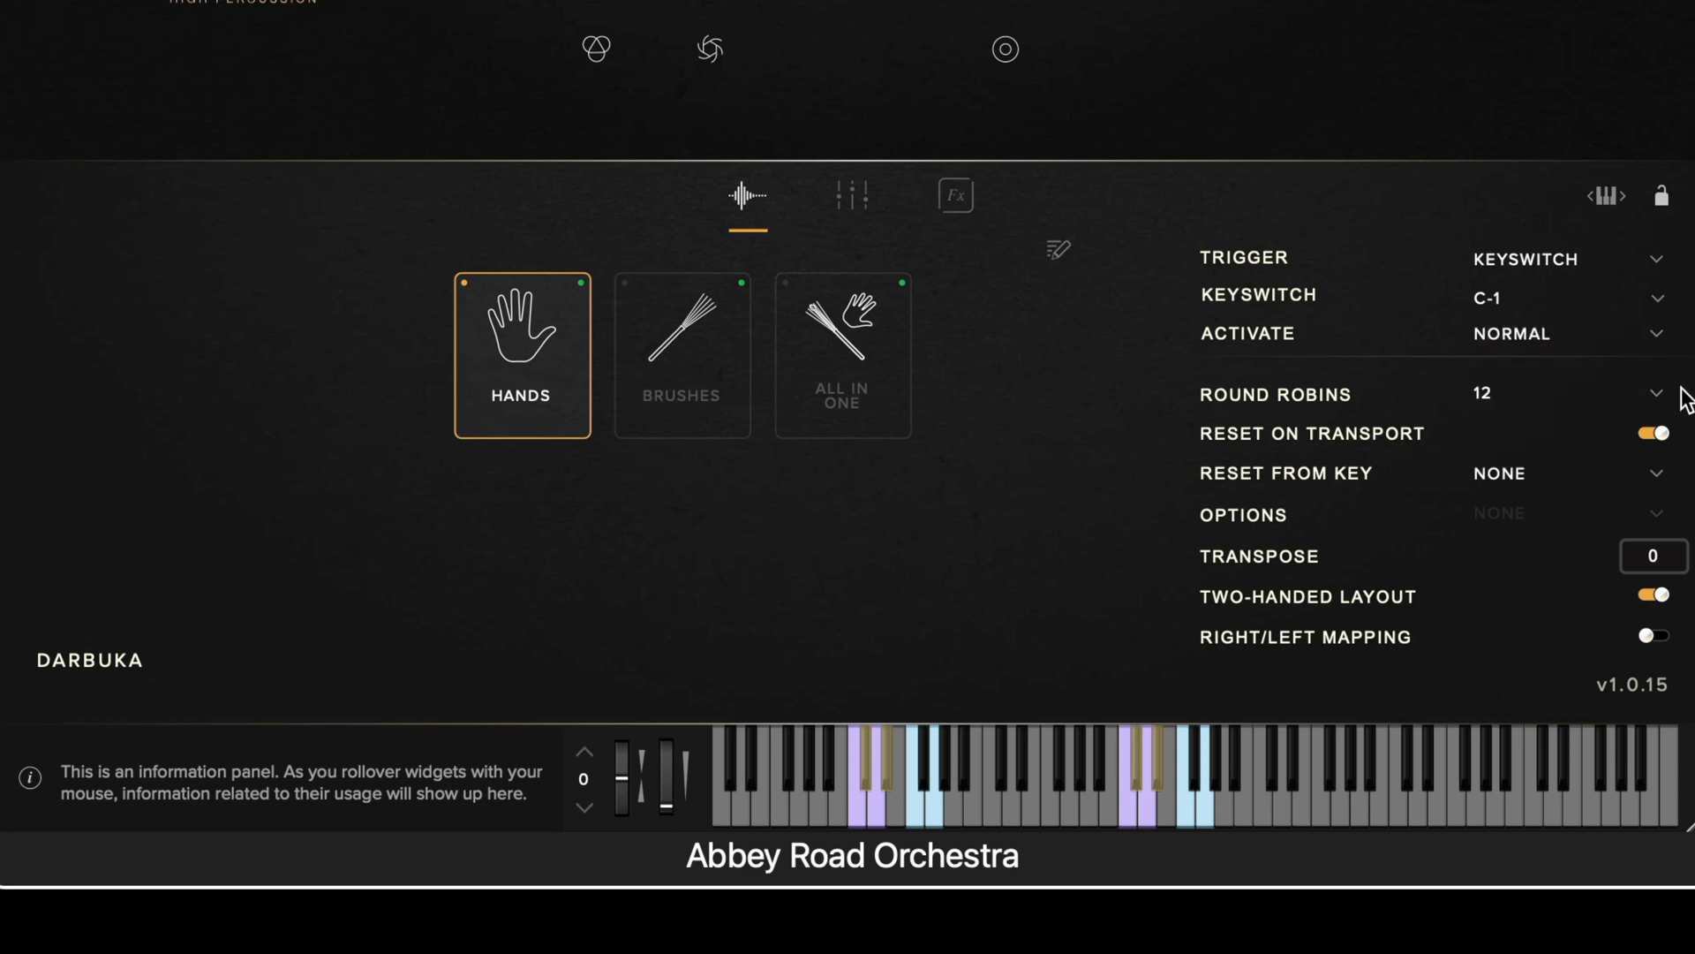
{"action": "left_click", "coordinate": [1657, 395]}
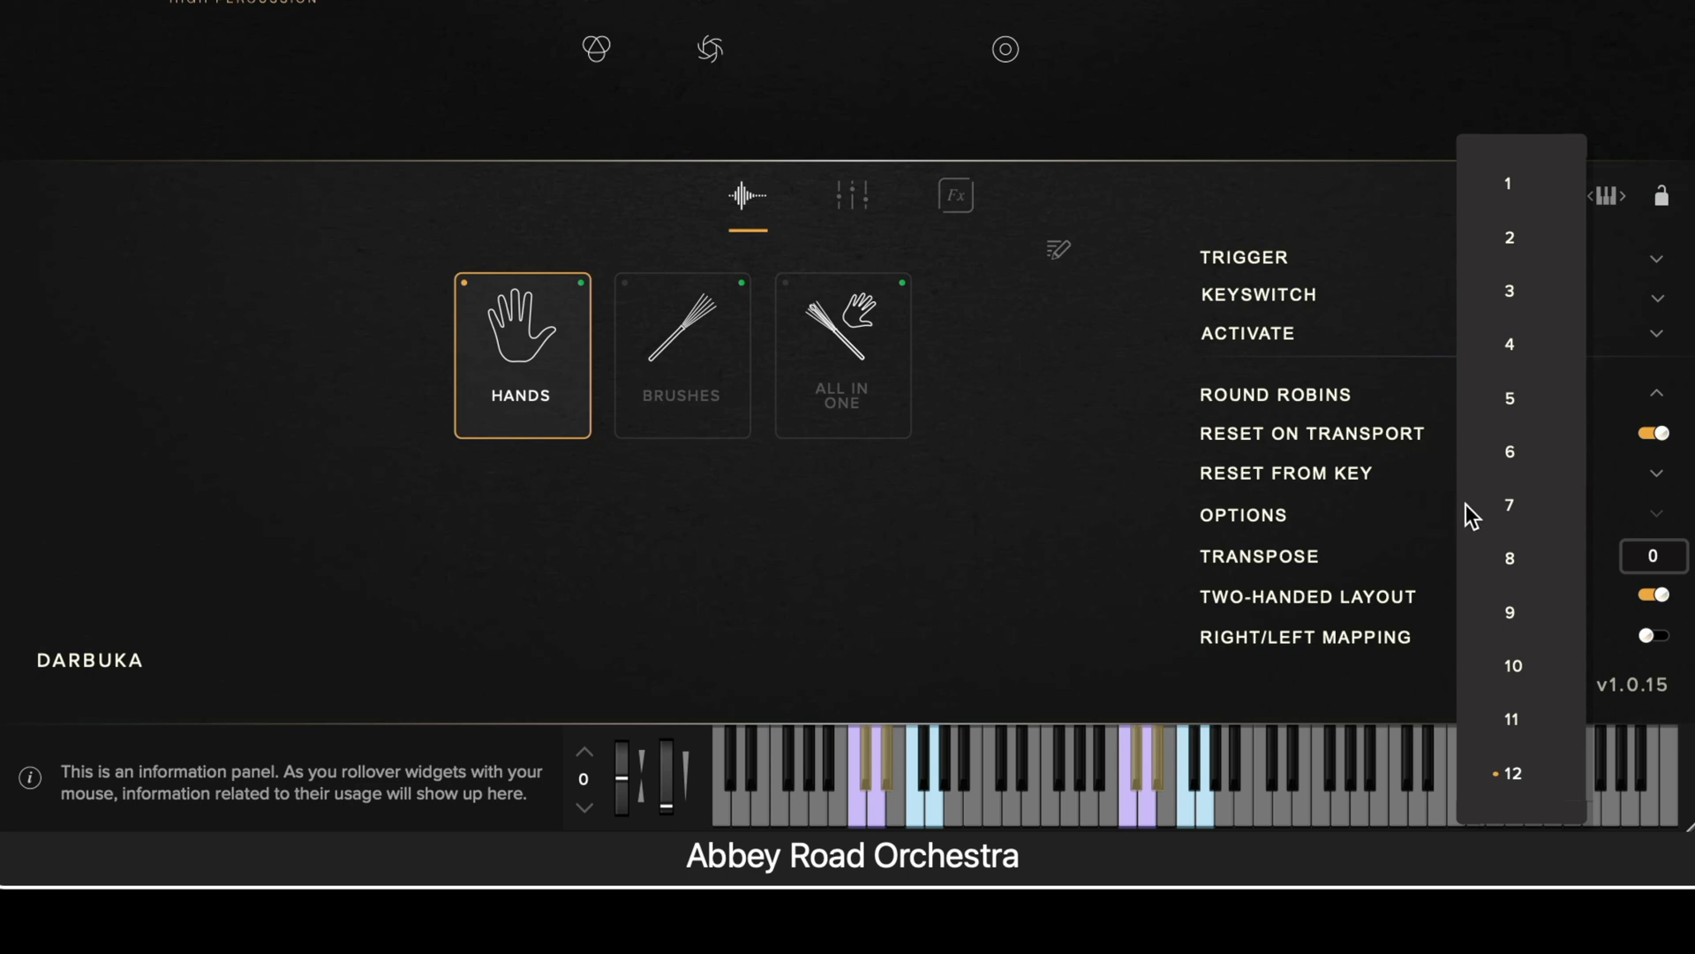
{"action": "left_click", "coordinate": [1160, 370]}
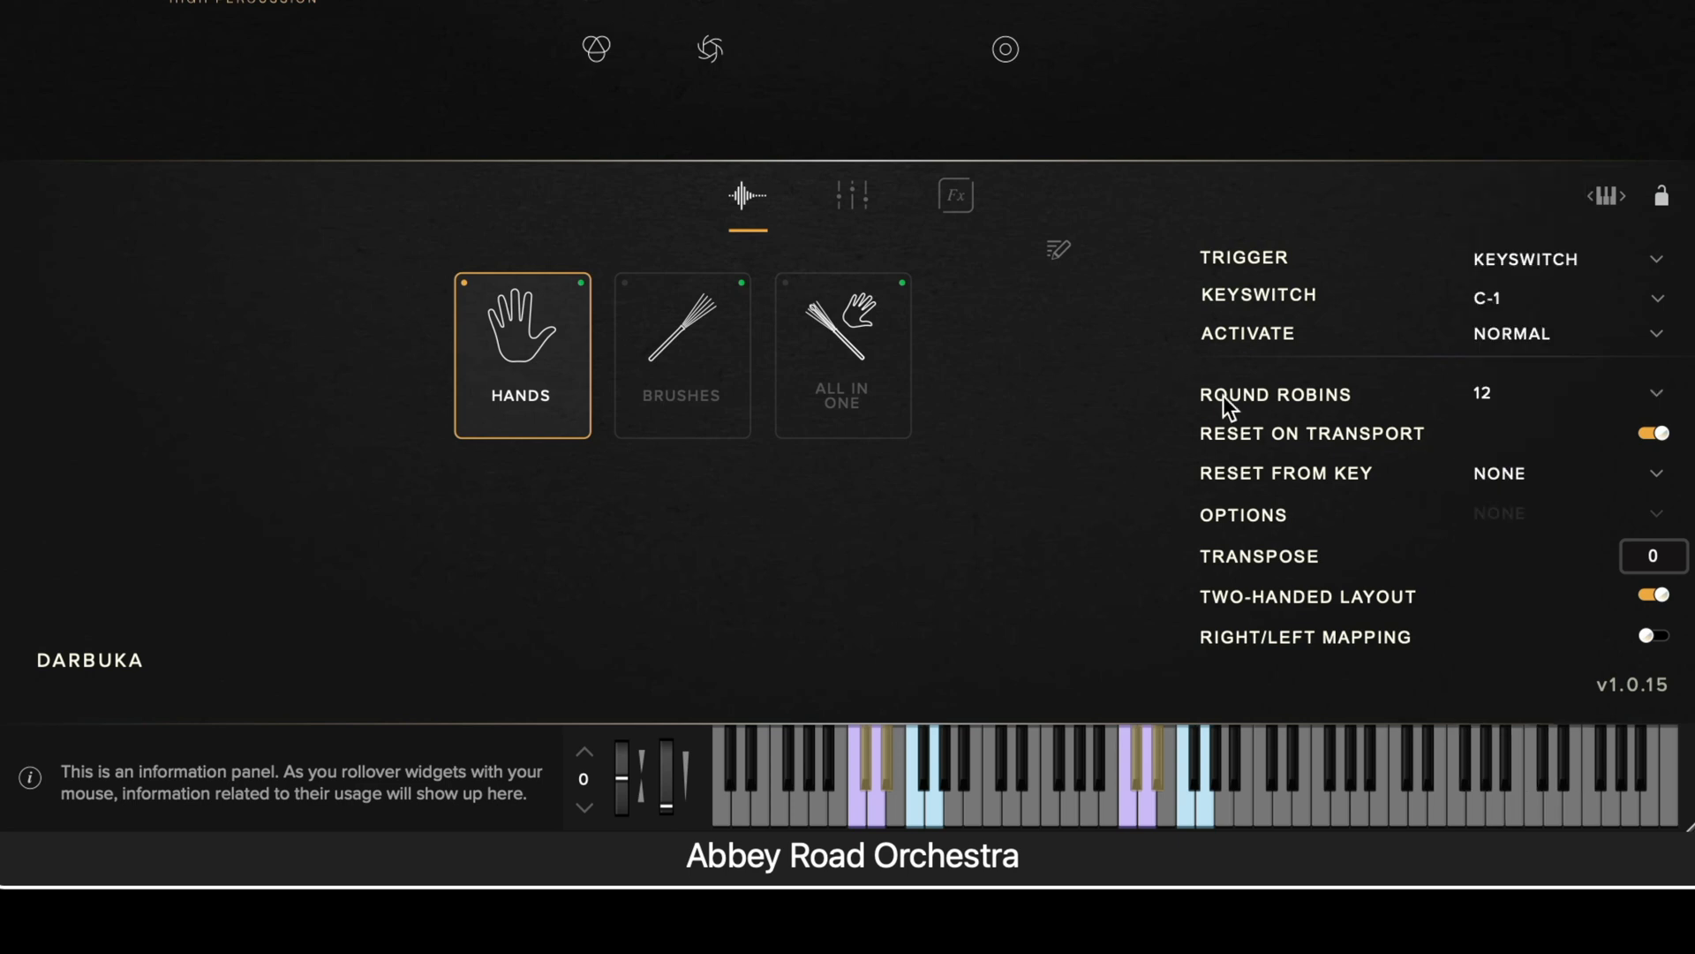
Step: Try A5 as the Reset From Key setting for the Hands technique, and return it to None
{"action": "left_click", "coordinate": [1654, 481]}
{"action": "scroll", "coordinate": [1549, 221], "scroll_direction": "down", "scroll_amount": 8}
{"action": "scroll", "coordinate": [1549, 221], "scroll_direction": "down", "scroll_amount": 14}
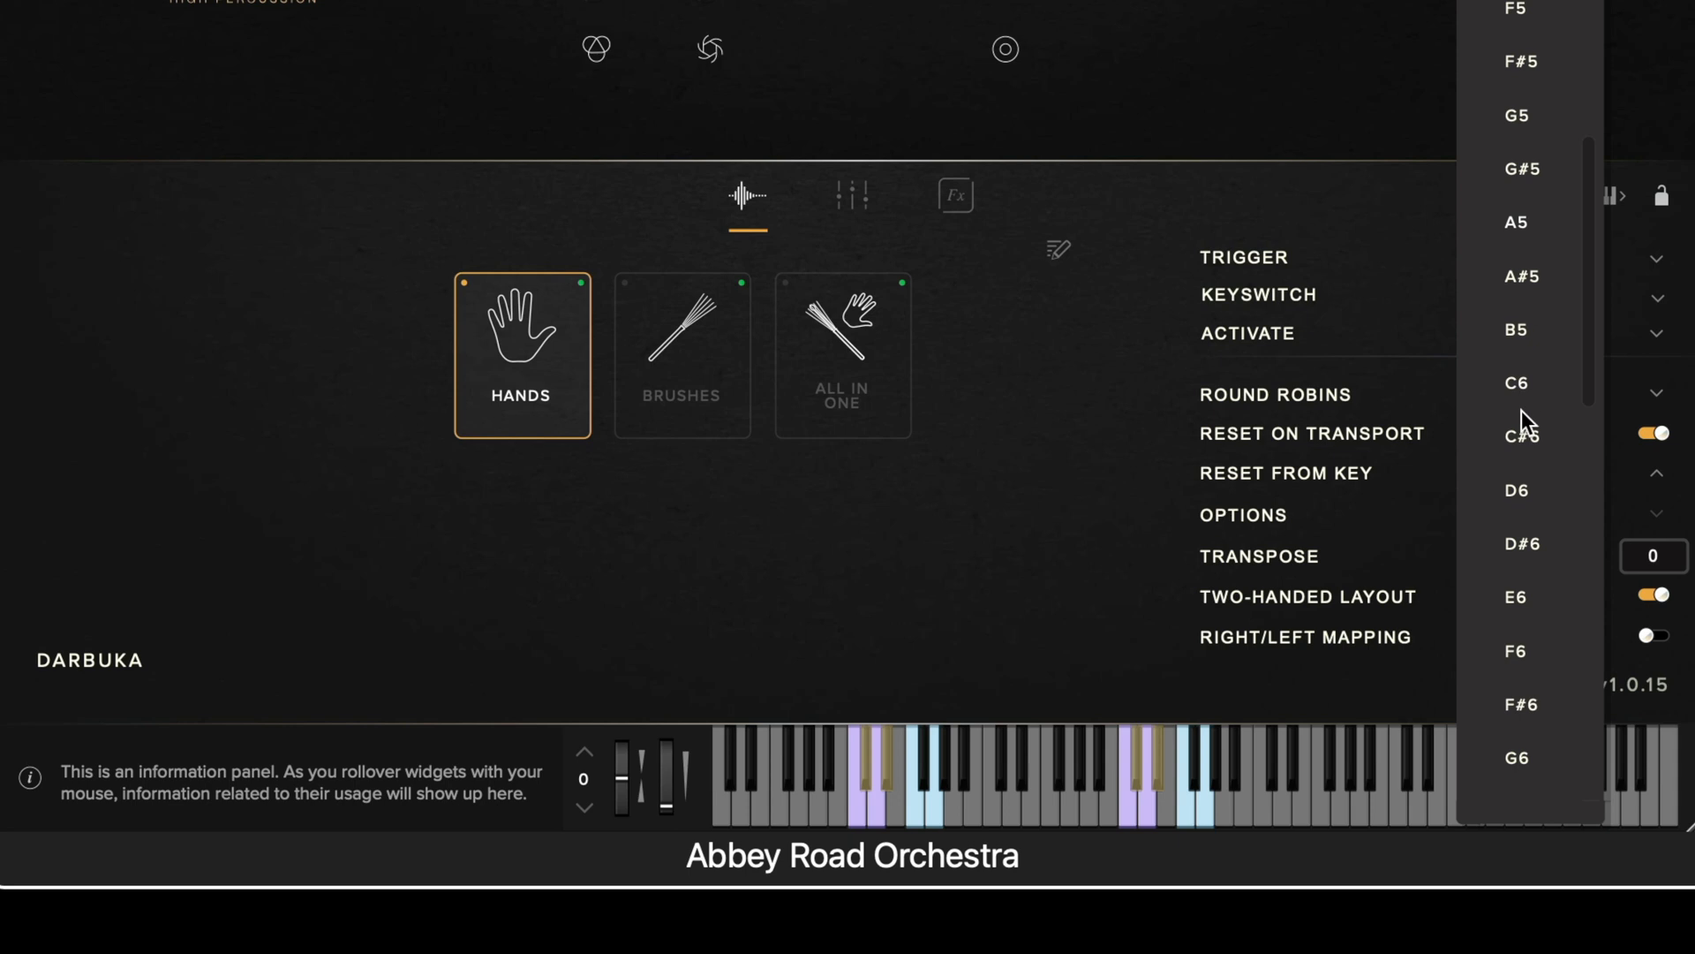
{"action": "left_click", "coordinate": [1527, 228]}
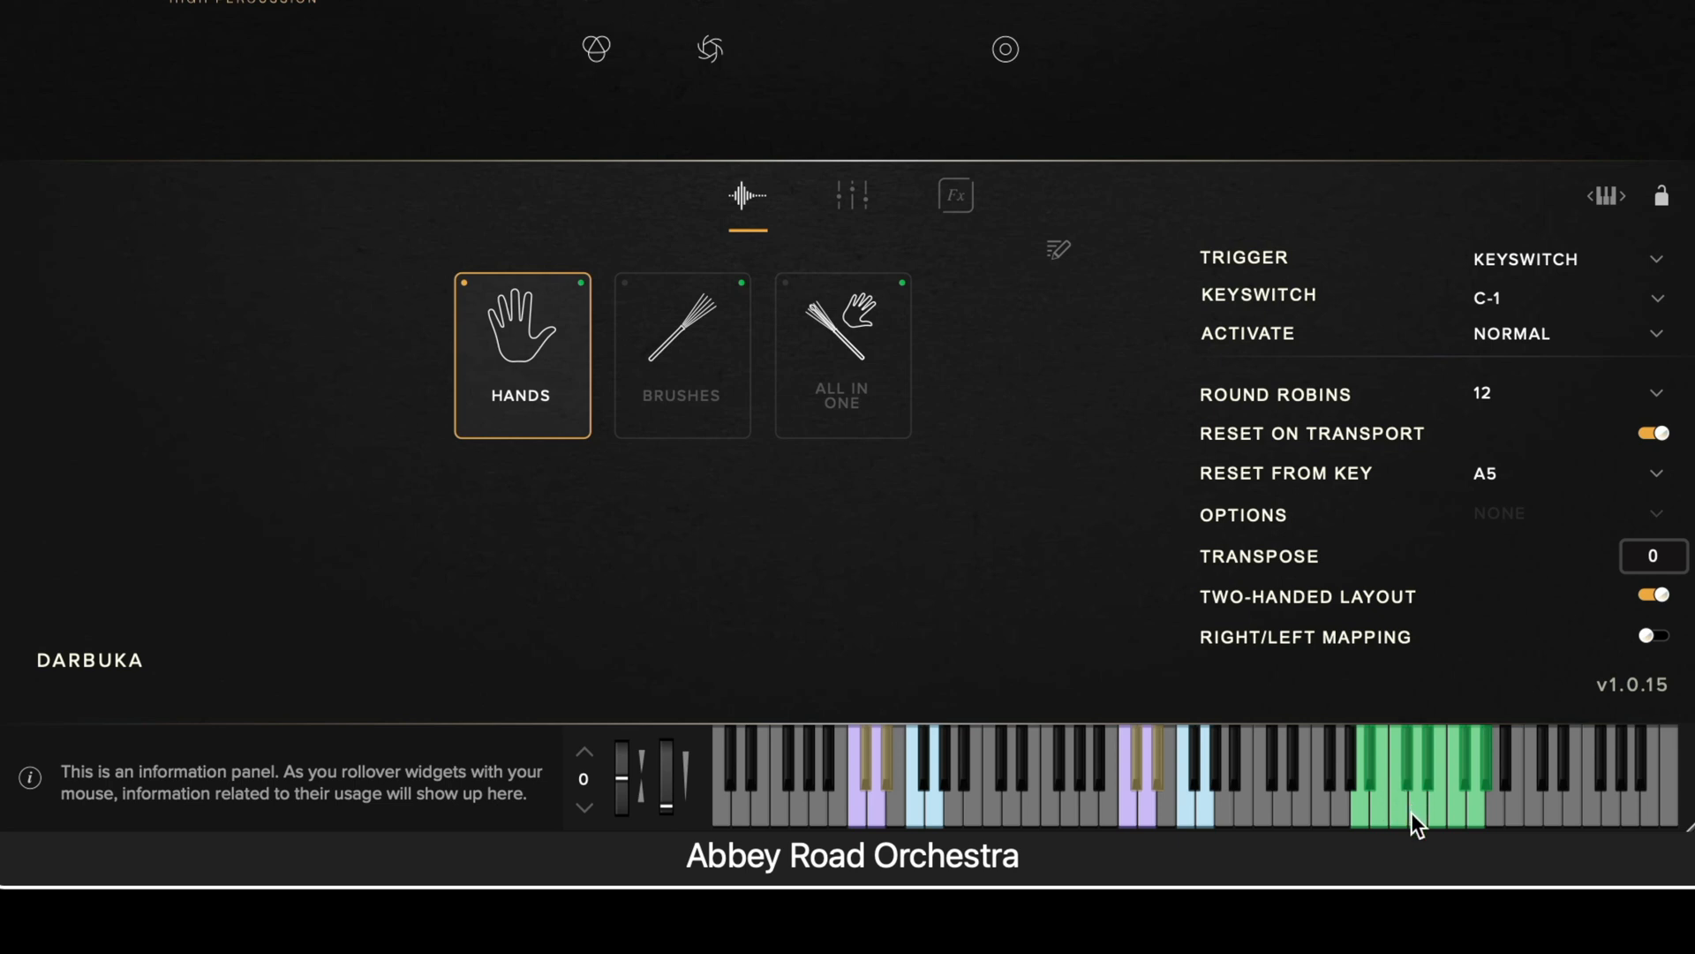
{"action": "left_click_drag", "start_coordinate": [1487, 474], "coordinate": [1487, 565]}
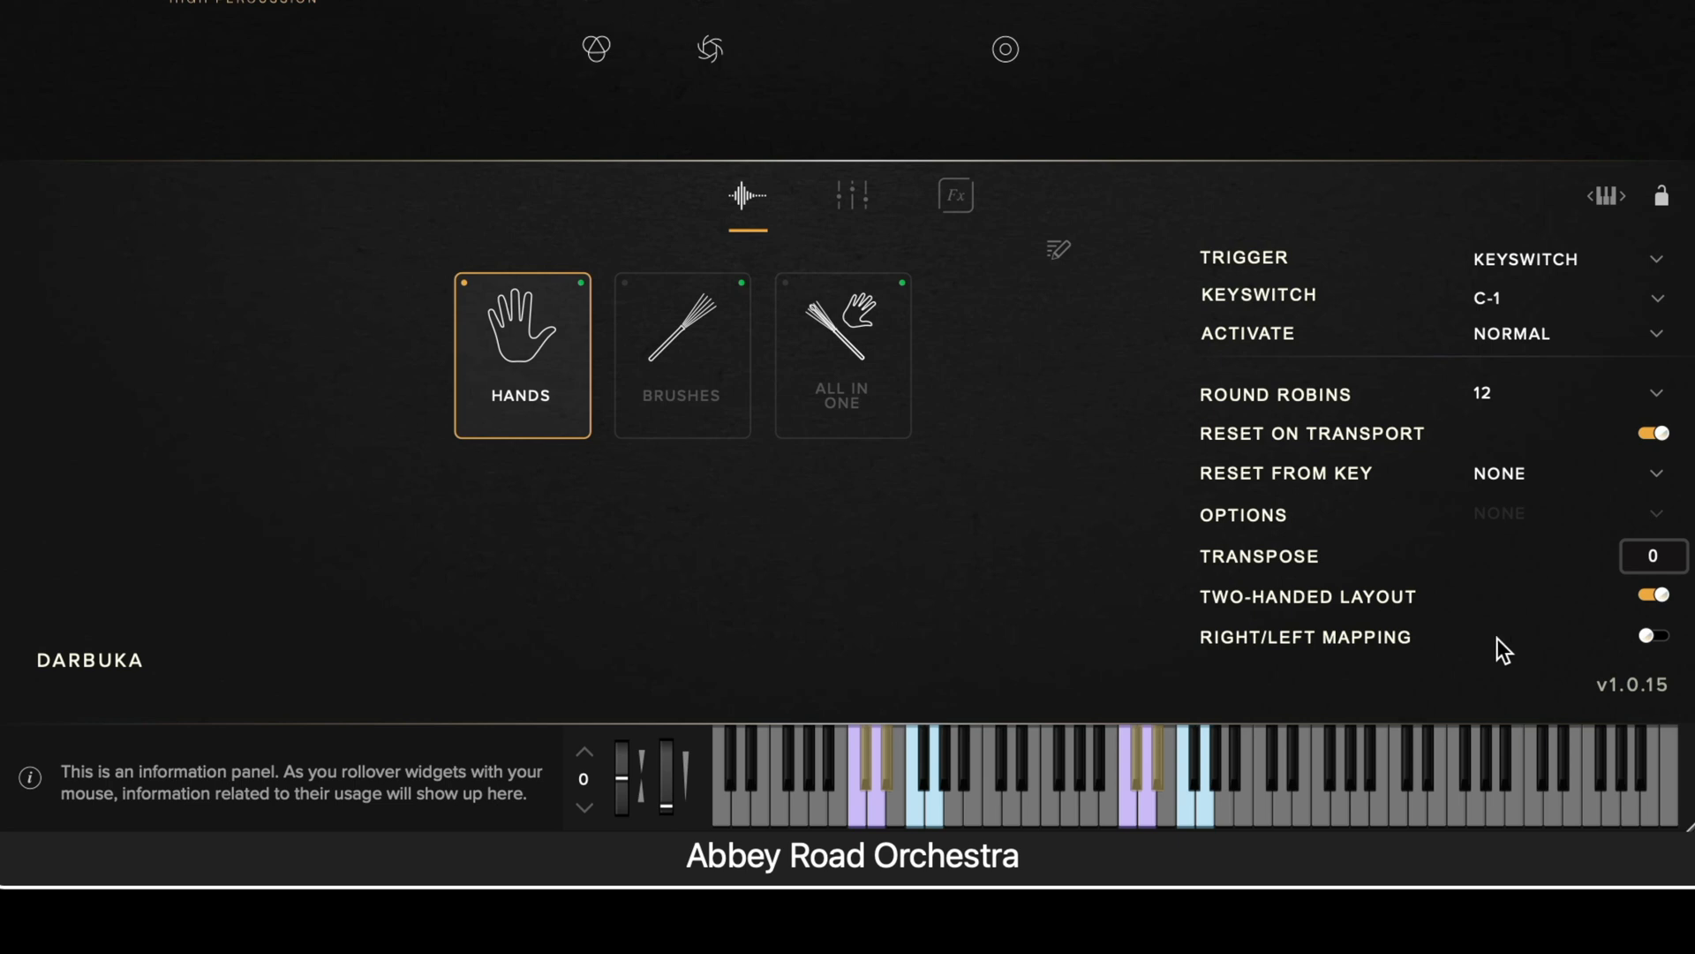
Step: Switch from Two-Handed Layout to Right/Left Mapping and shift the on-screen keyboard's octave to -2
{"action": "left_click", "coordinate": [1651, 595]}
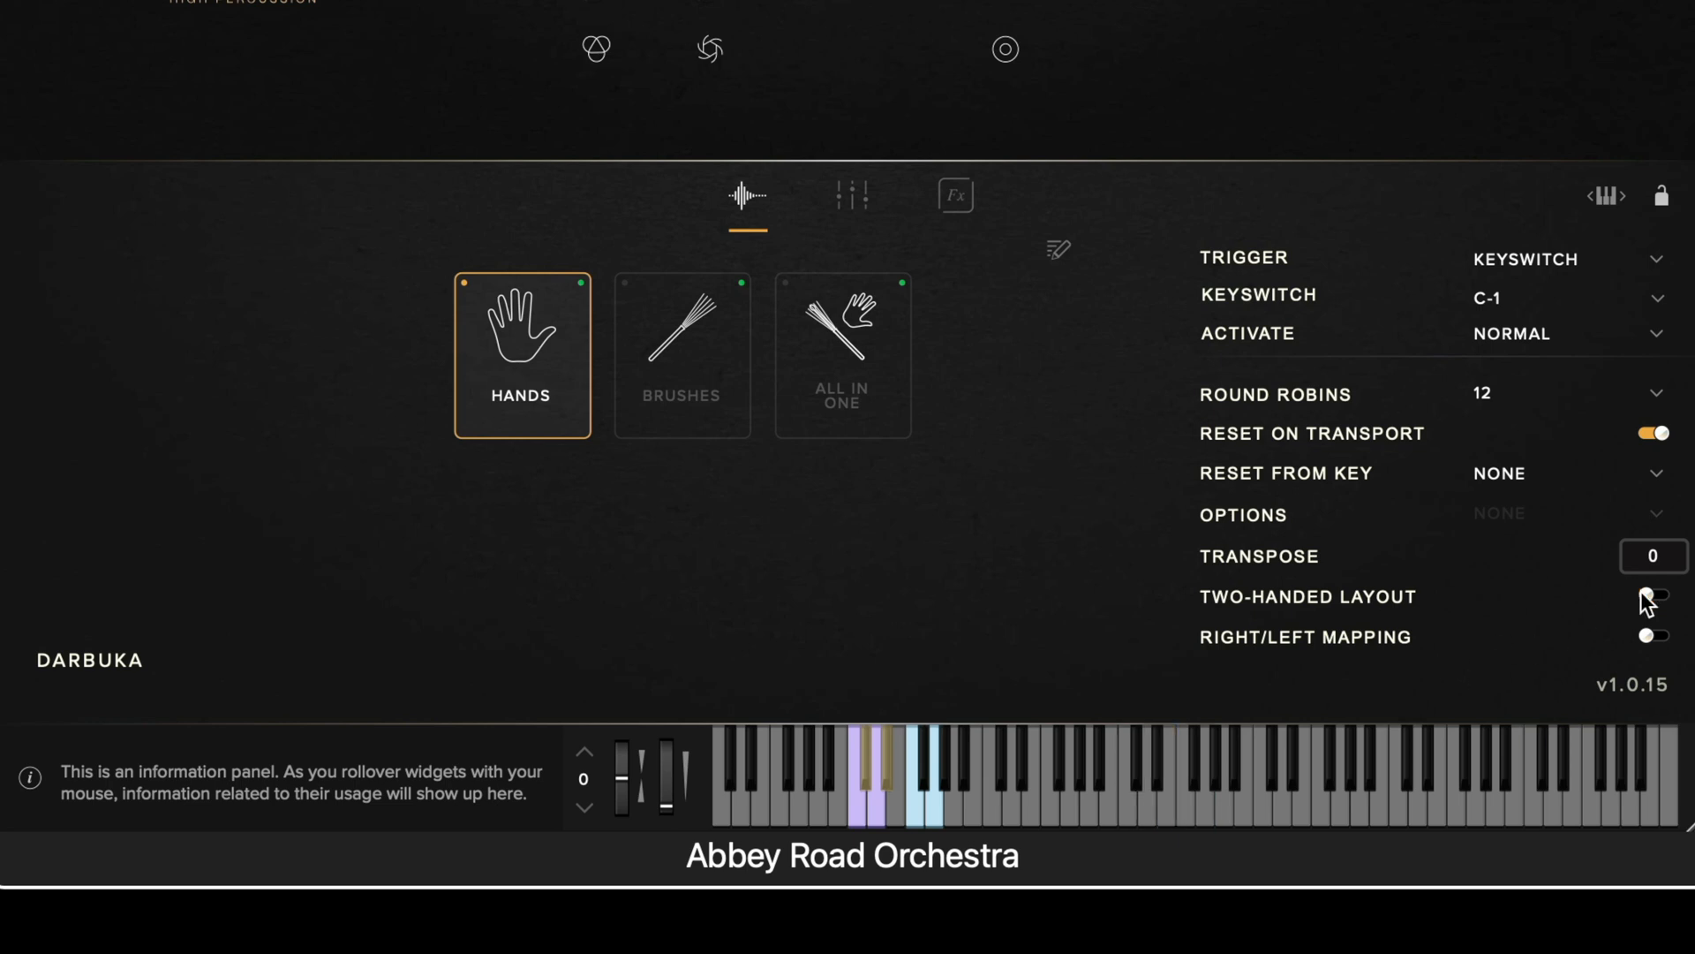
{"action": "left_click", "coordinate": [1660, 640]}
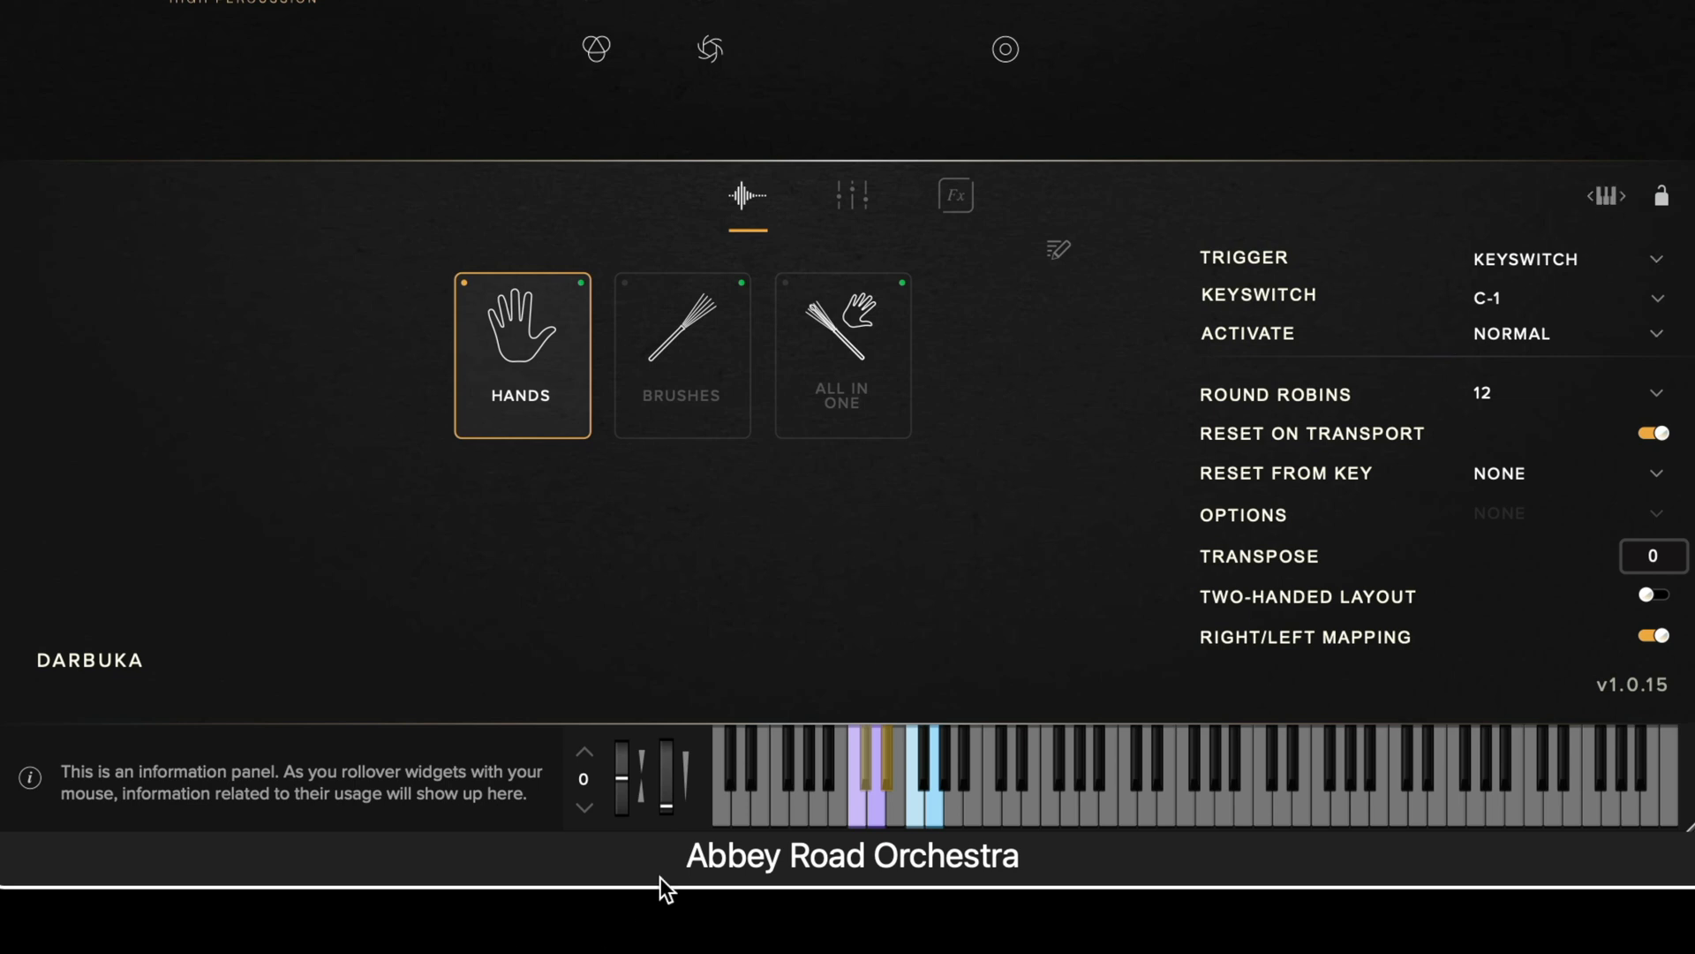
{"action": "left_click", "coordinate": [588, 808]}
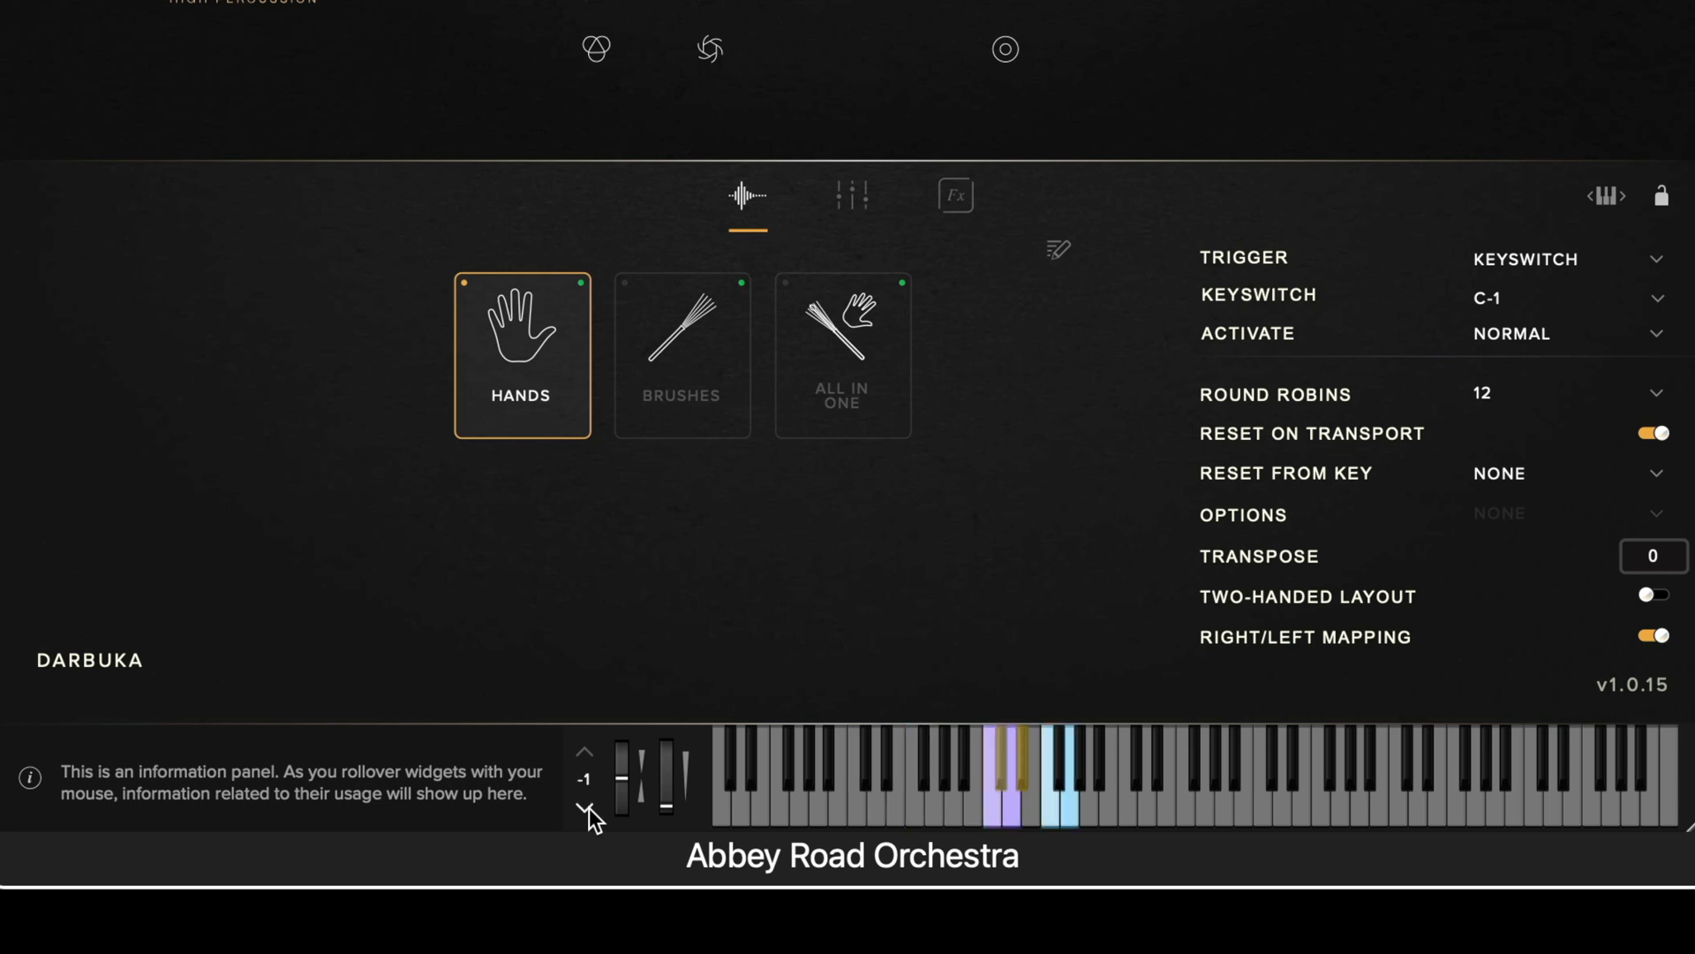
{"action": "left_click", "coordinate": [589, 808]}
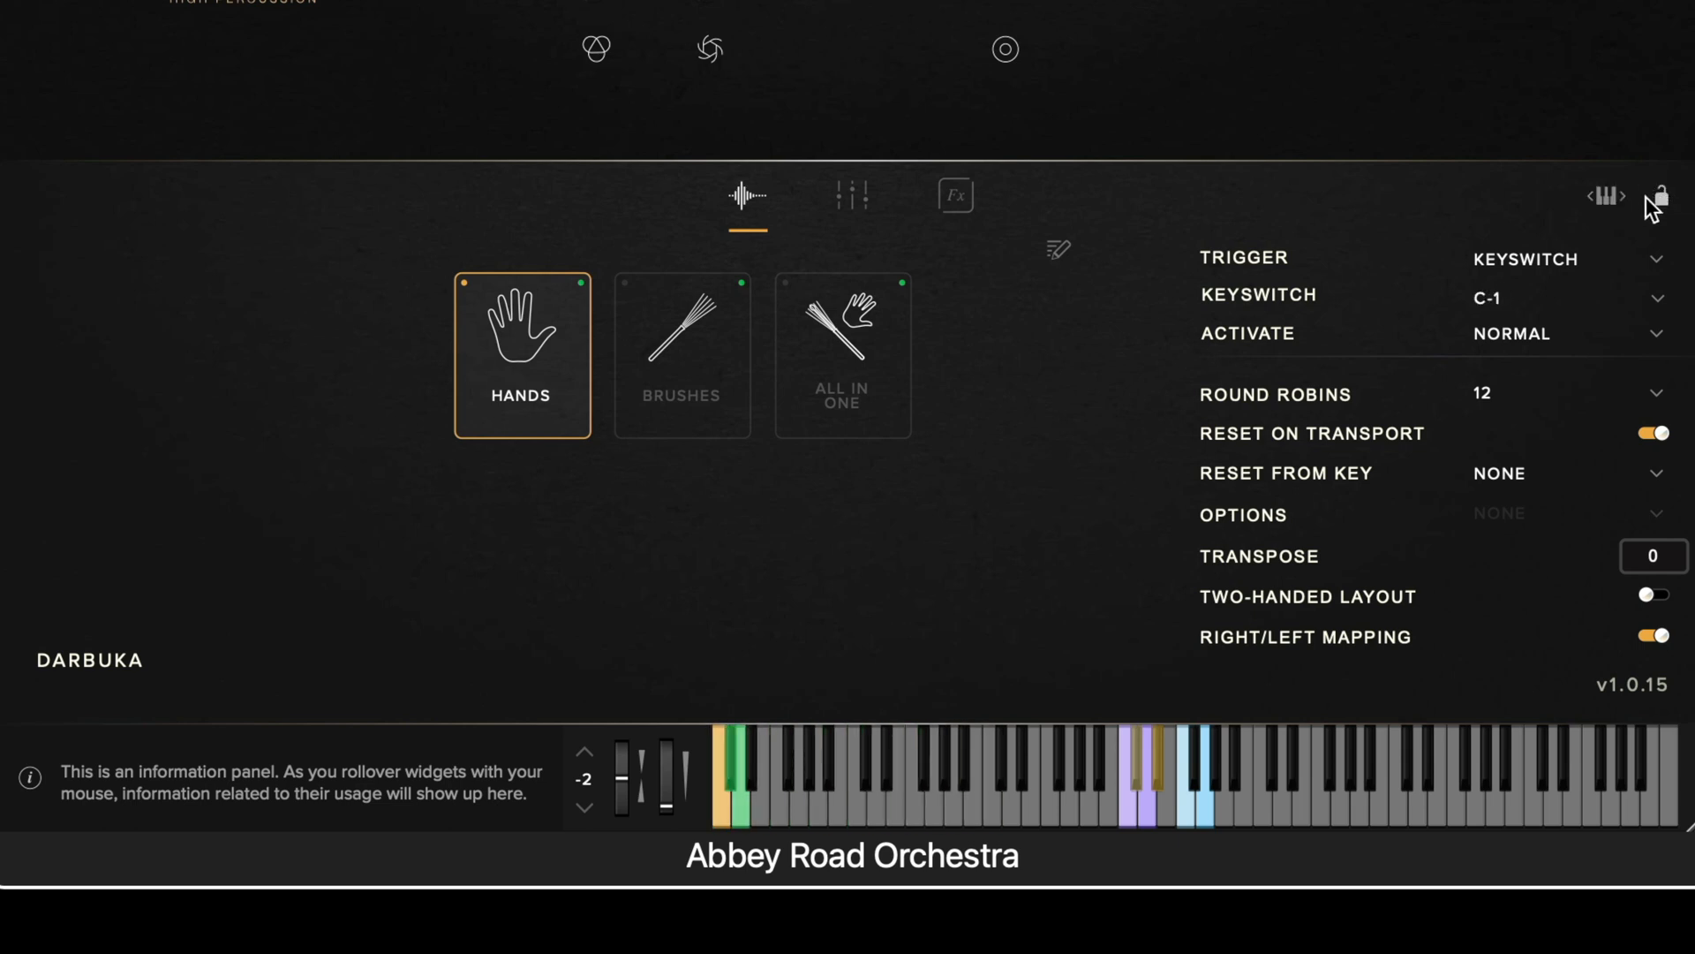
Step: Try locking and unlocking the technique settings, and look over the effects controls and the signal mixer
{"action": "left_click", "coordinate": [1658, 202]}
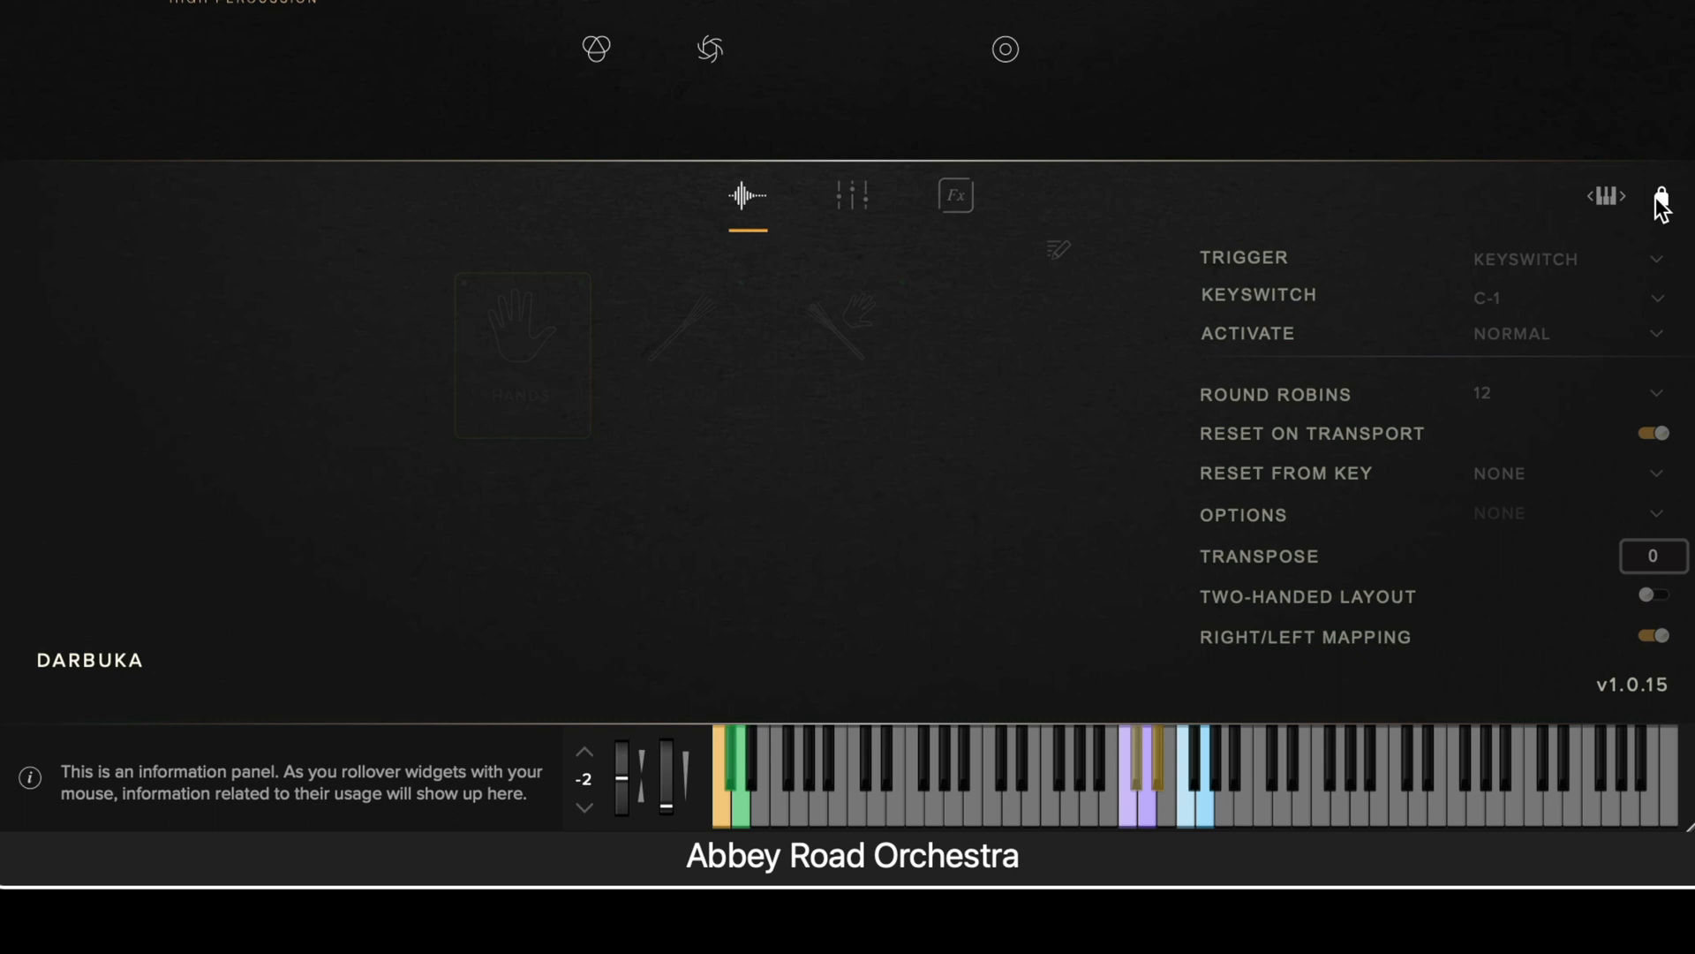
{"action": "left_click", "coordinate": [1658, 201]}
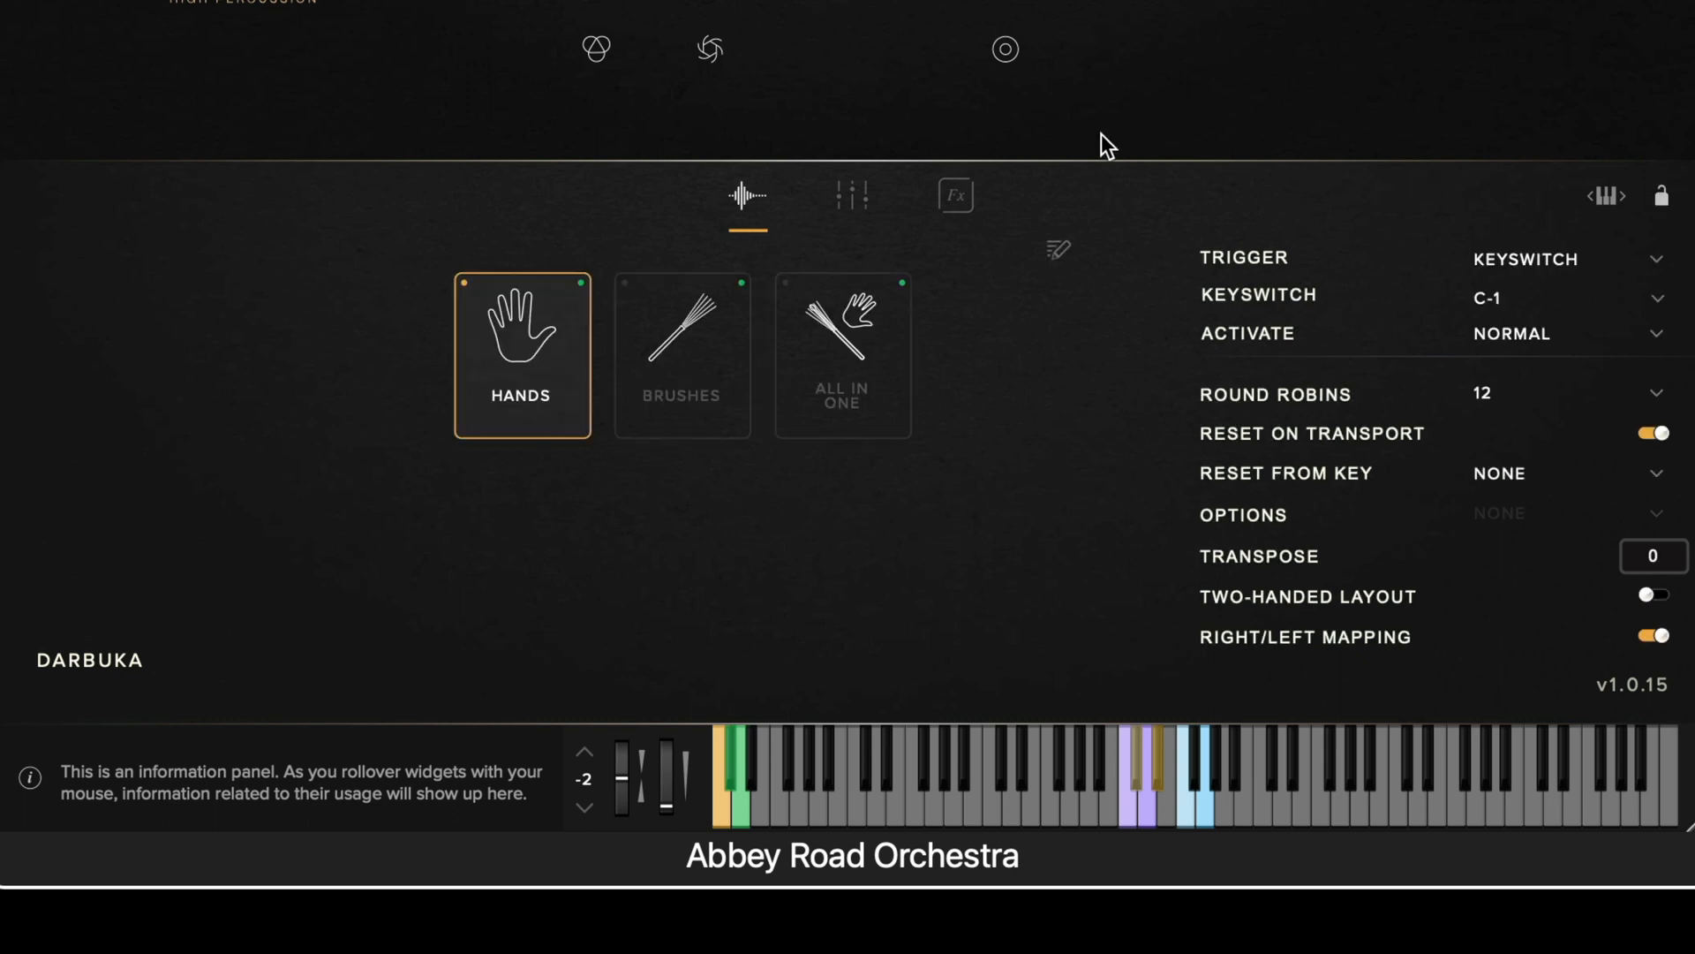
{"action": "left_click", "coordinate": [867, 200]}
{"action": "left_click", "coordinate": [957, 190]}
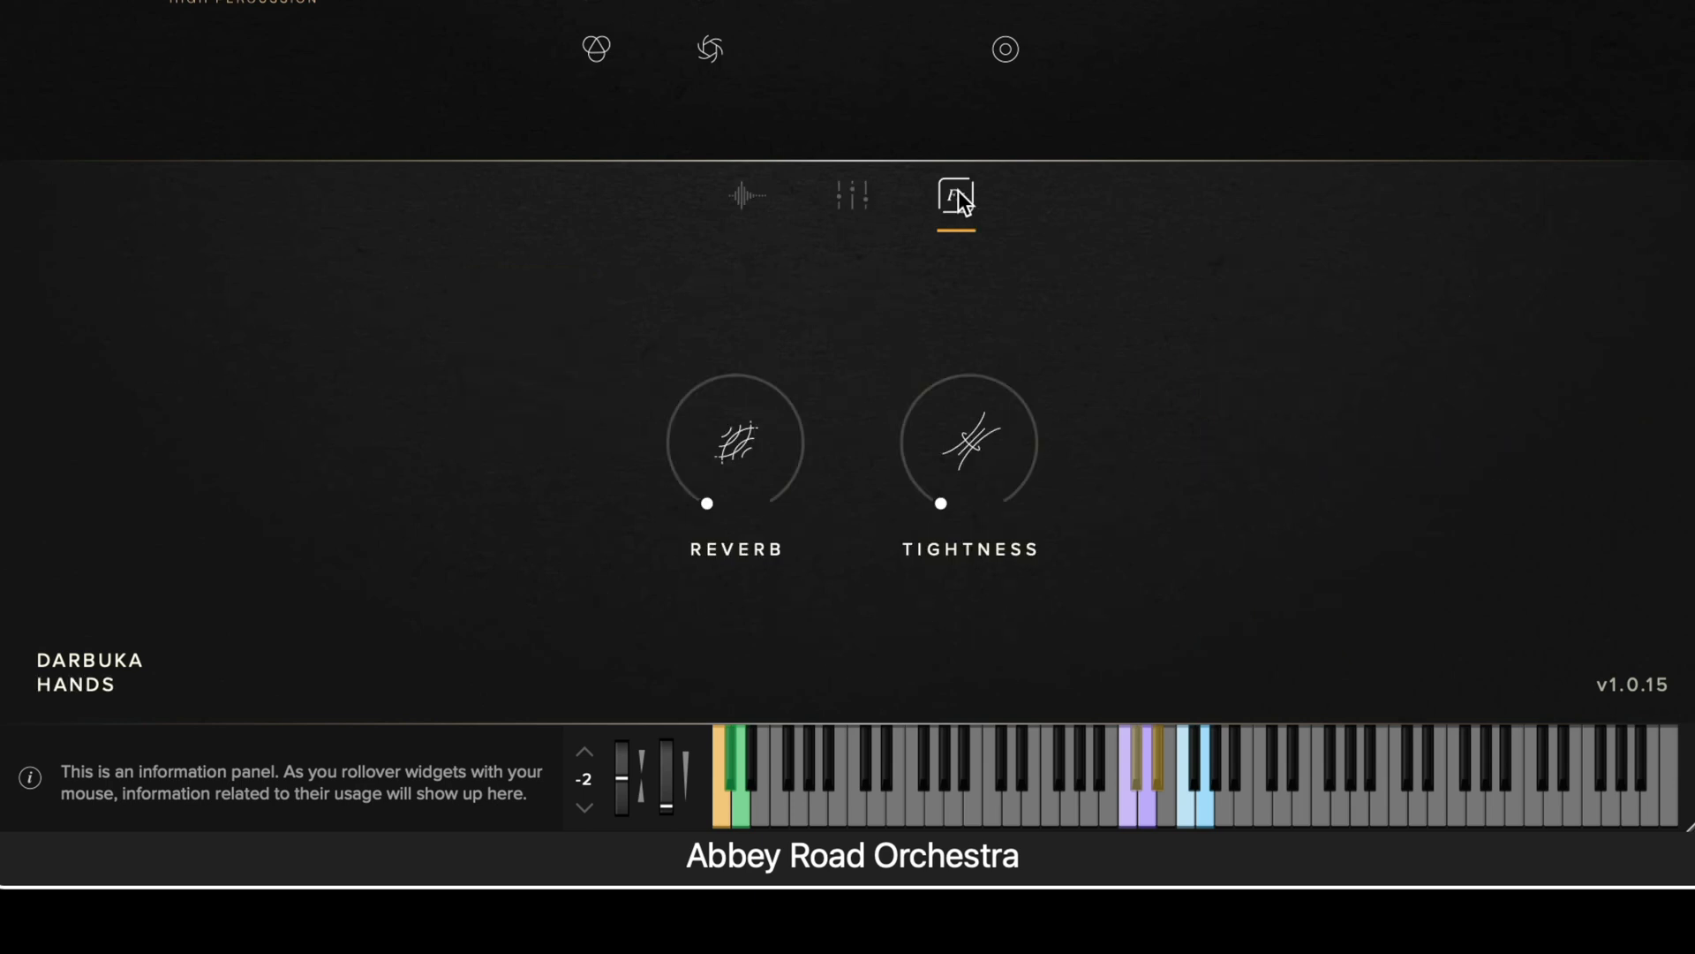
{"action": "left_click", "coordinate": [869, 201]}
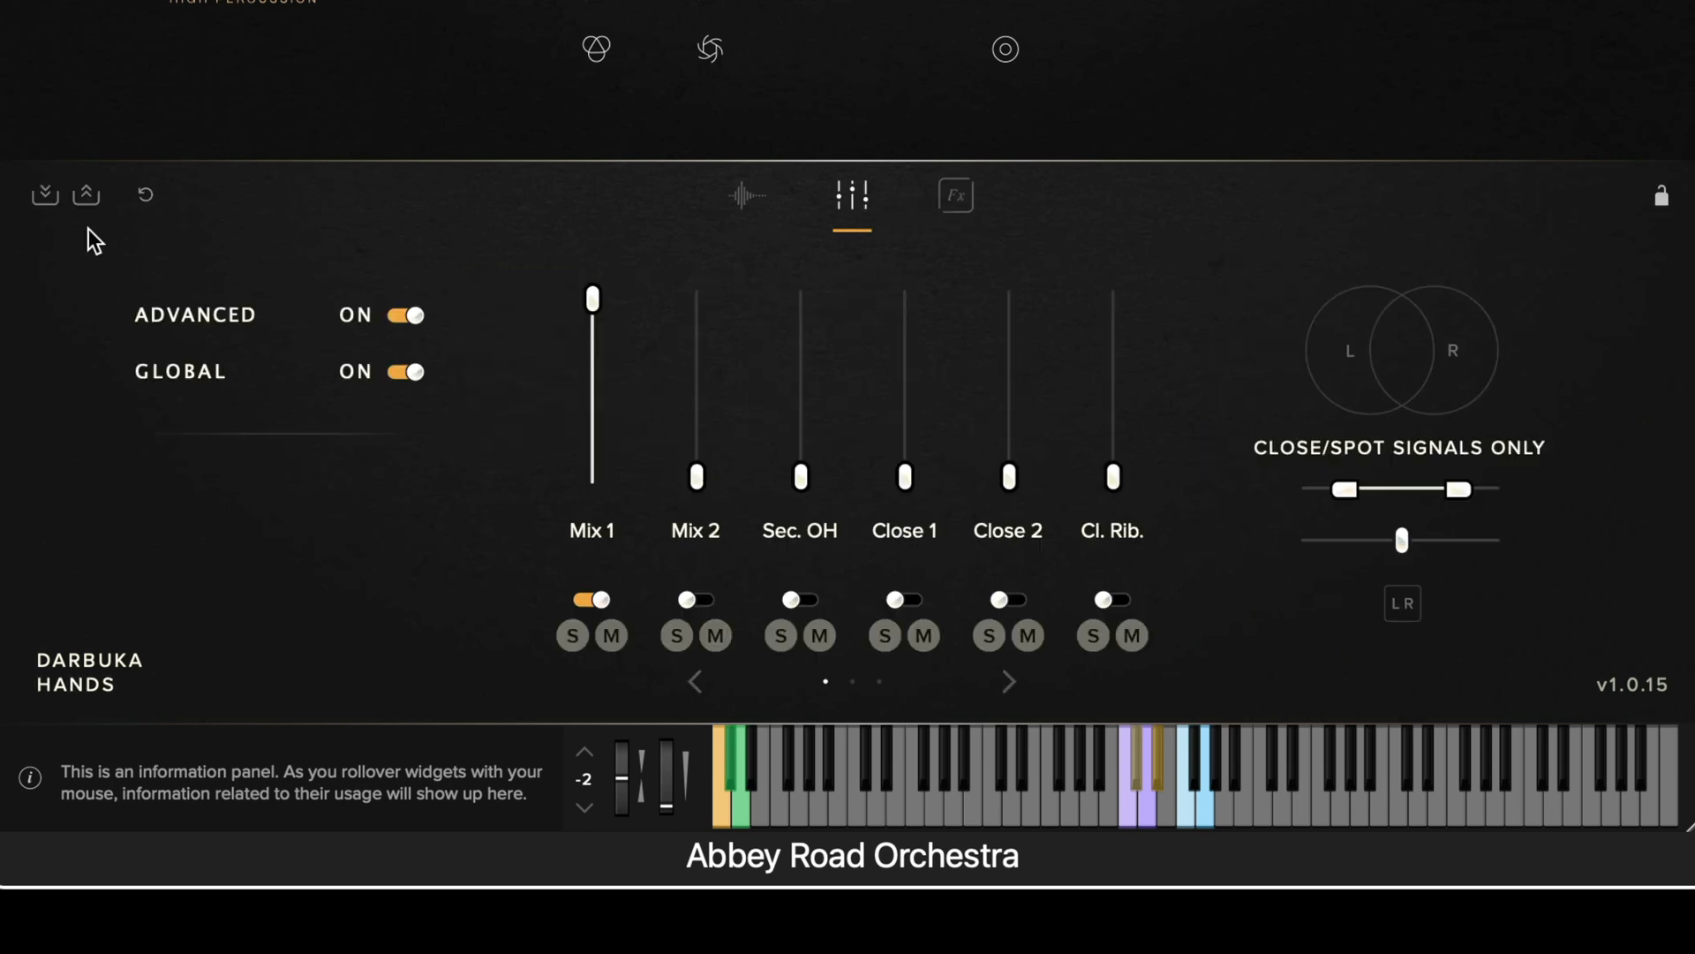
Step: Examine the prompts for saving and loading mix presets, cancelling both
{"action": "left_click", "coordinate": [48, 201]}
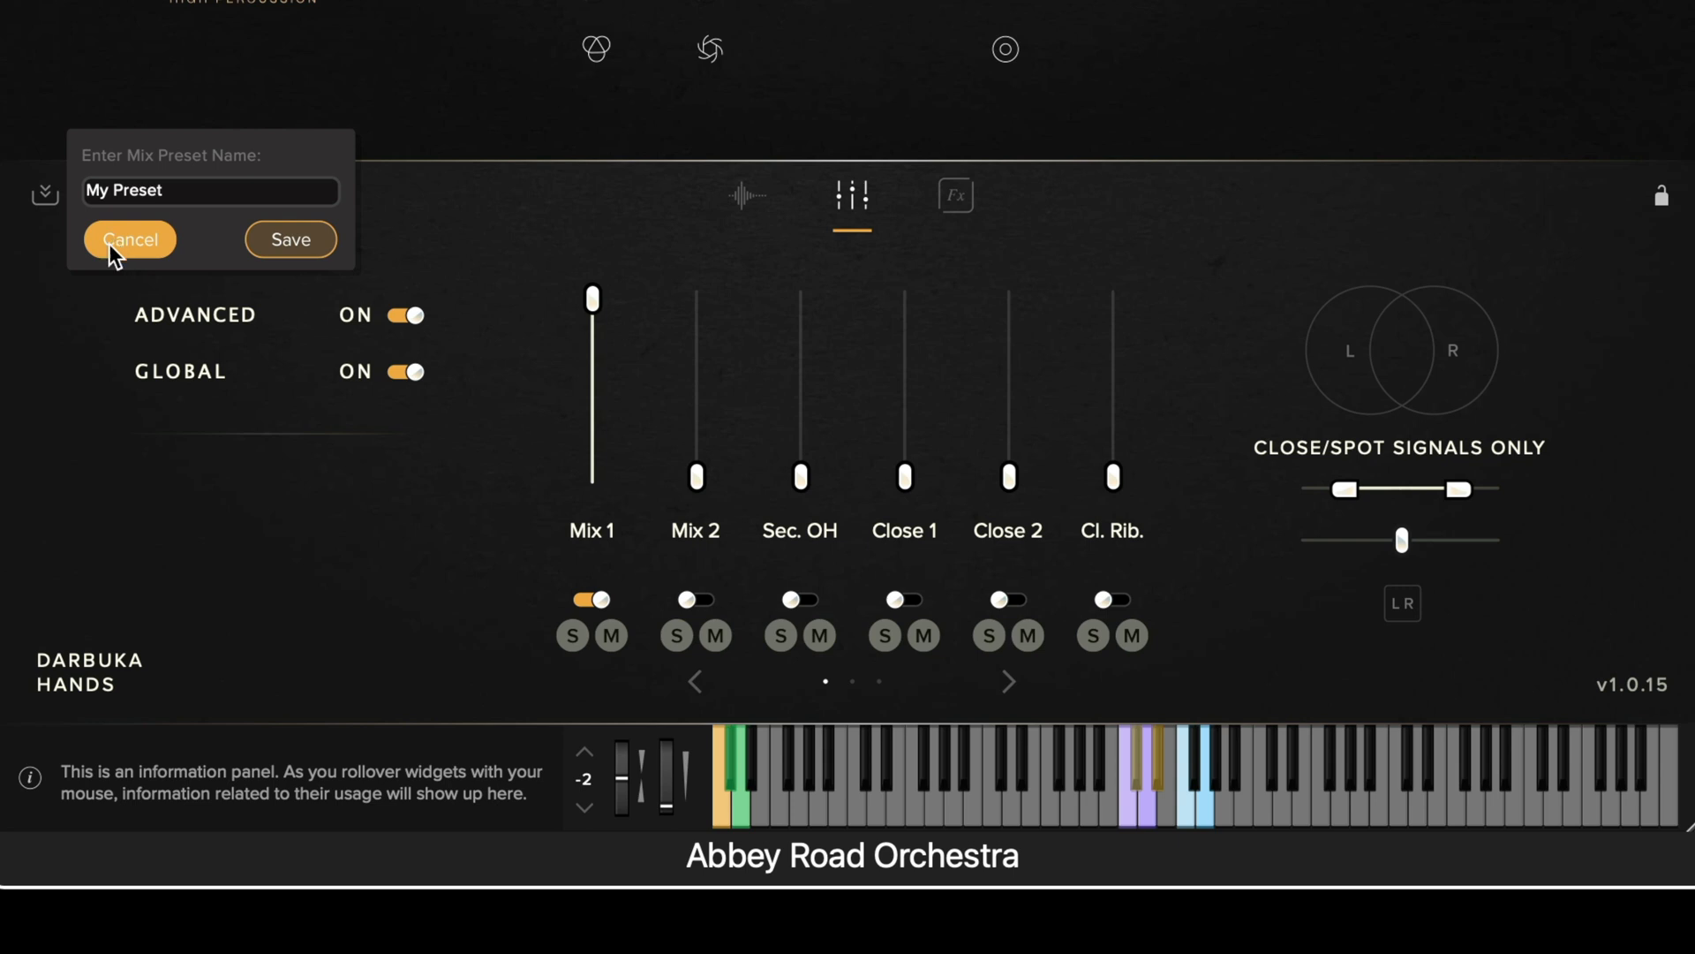
{"action": "left_click", "coordinate": [120, 251]}
{"action": "left_click", "coordinate": [85, 196]}
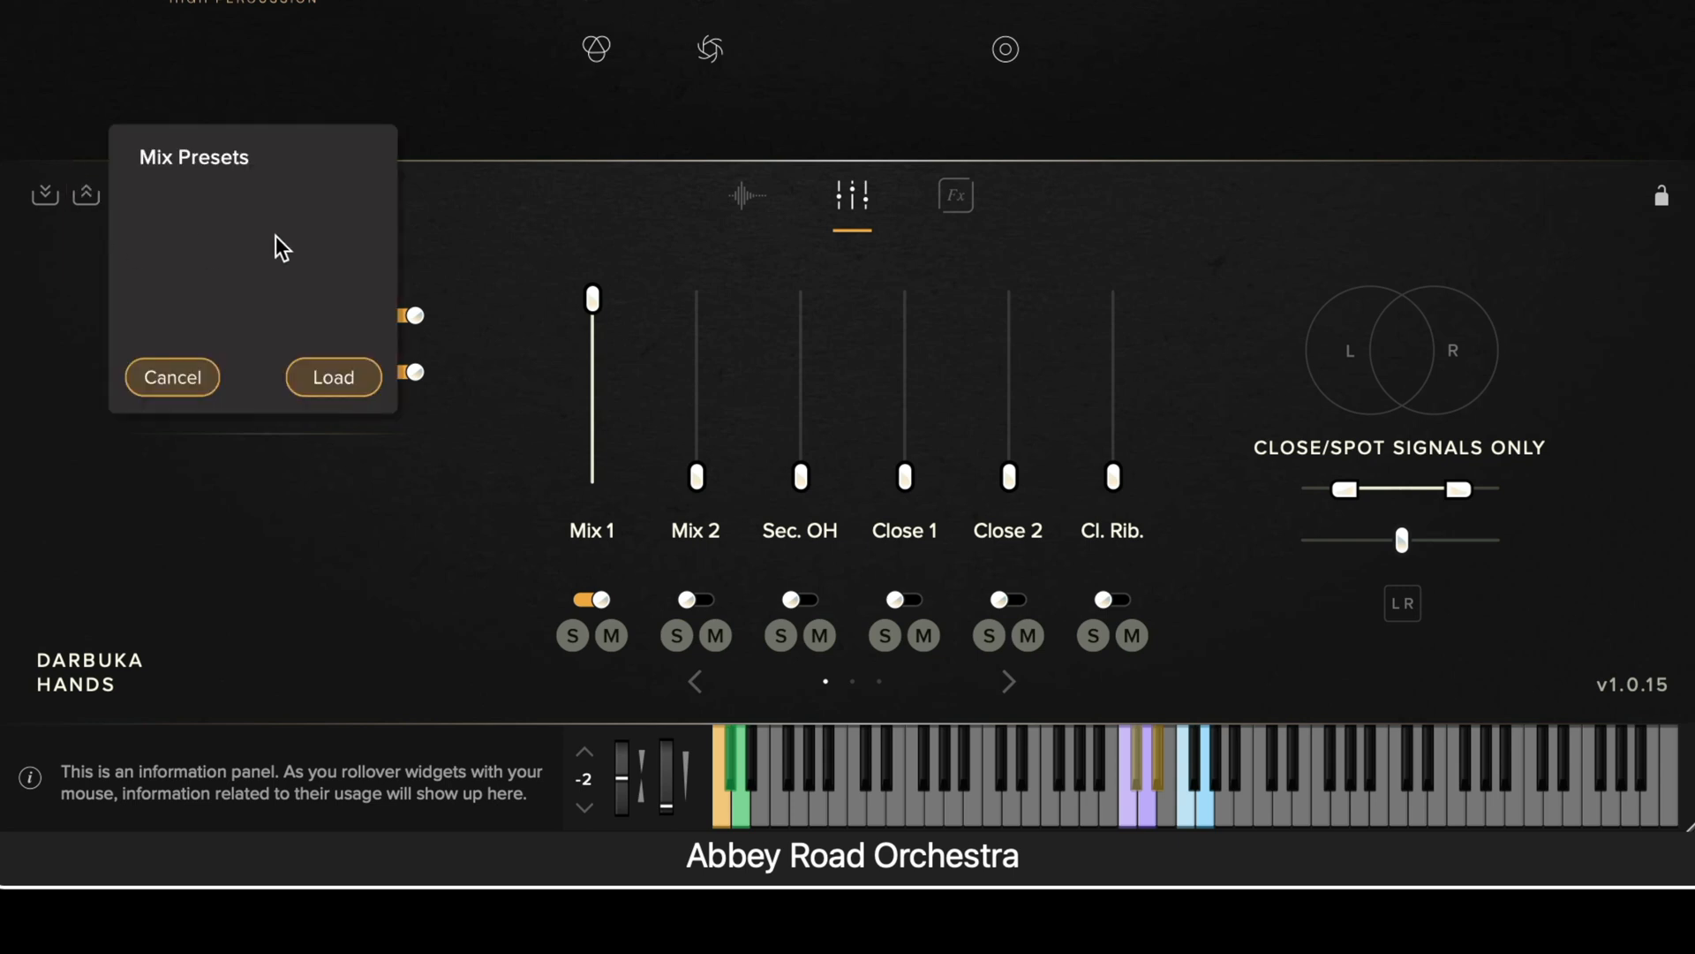
{"action": "left_click", "coordinate": [152, 392]}
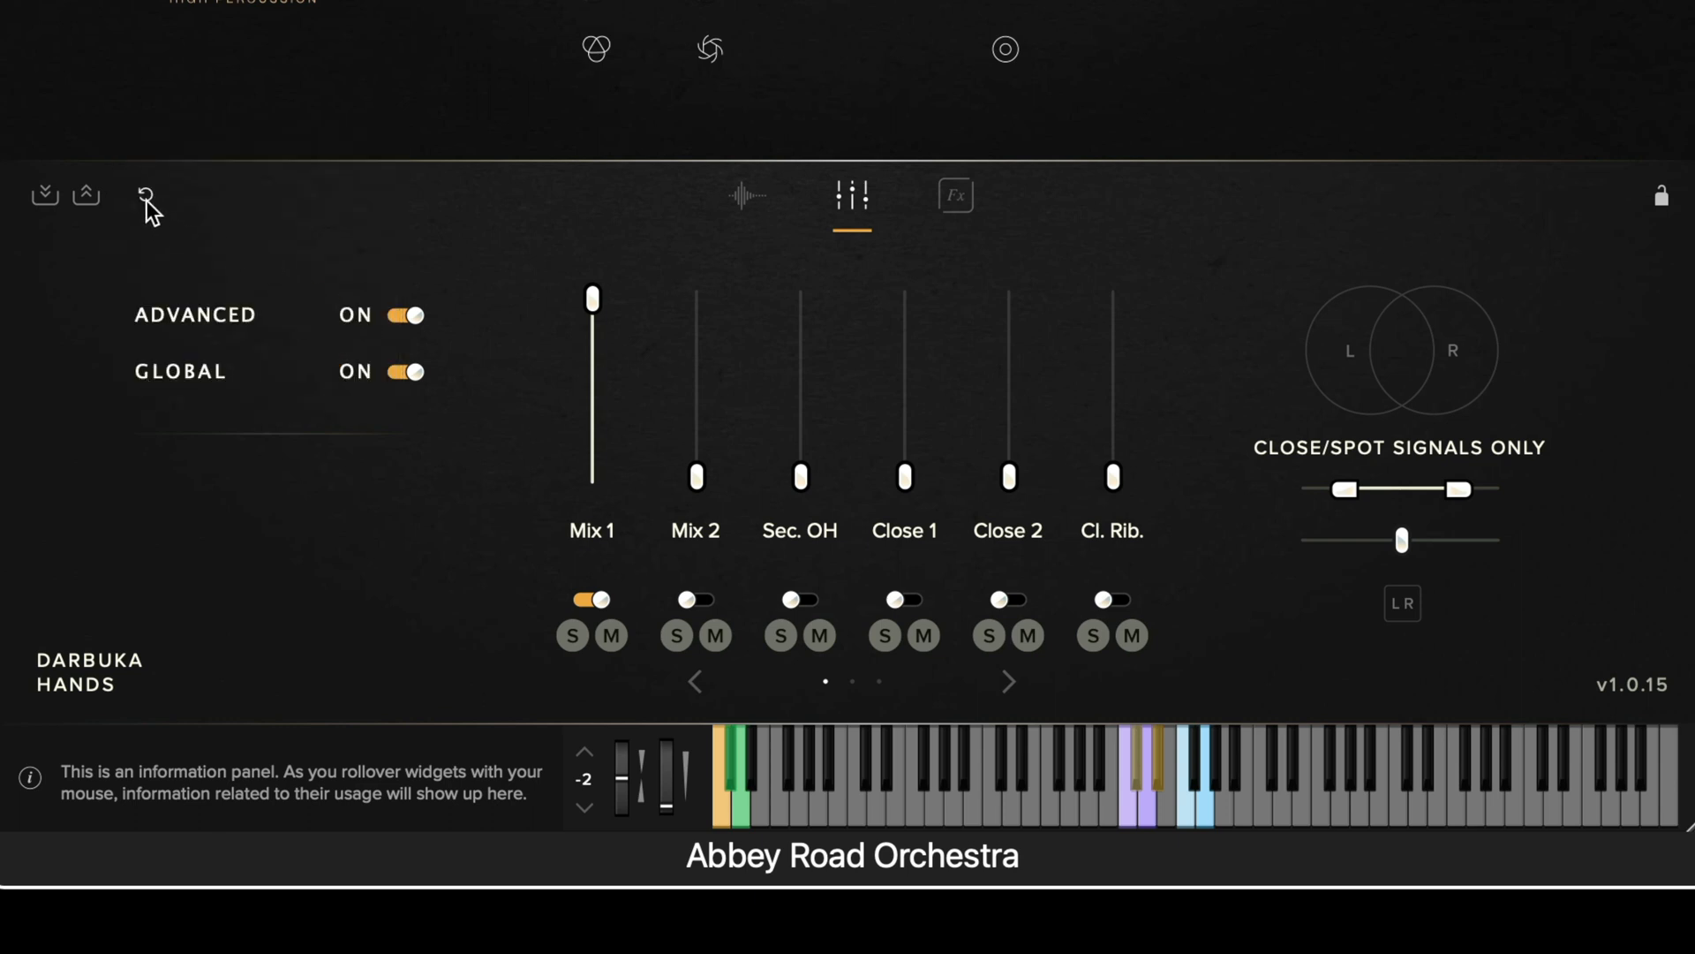
Step: Try the Mix 2, Sec. OH and Close 1 signals at full level, and reset the mixer to its default
{"action": "left_click_drag", "start_coordinate": [698, 477], "coordinate": [693, 11]}
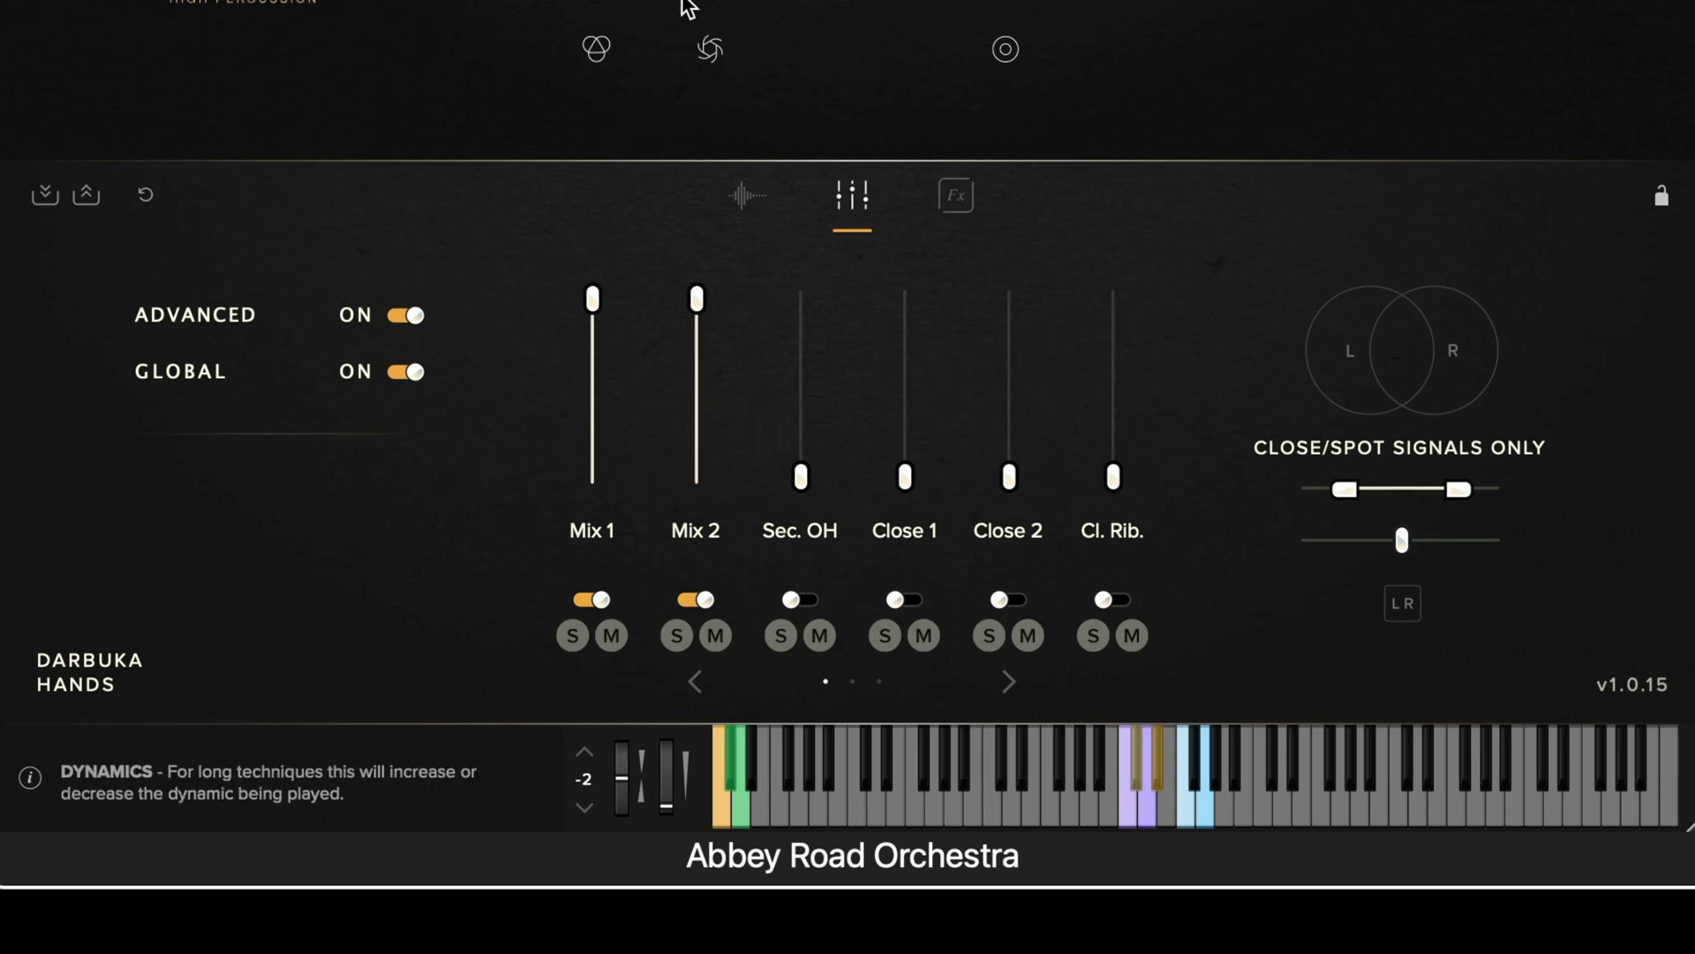
{"action": "left_click_drag", "start_coordinate": [800, 477], "coordinate": [800, 292]}
{"action": "left_click_drag", "start_coordinate": [905, 477], "coordinate": [905, 292]}
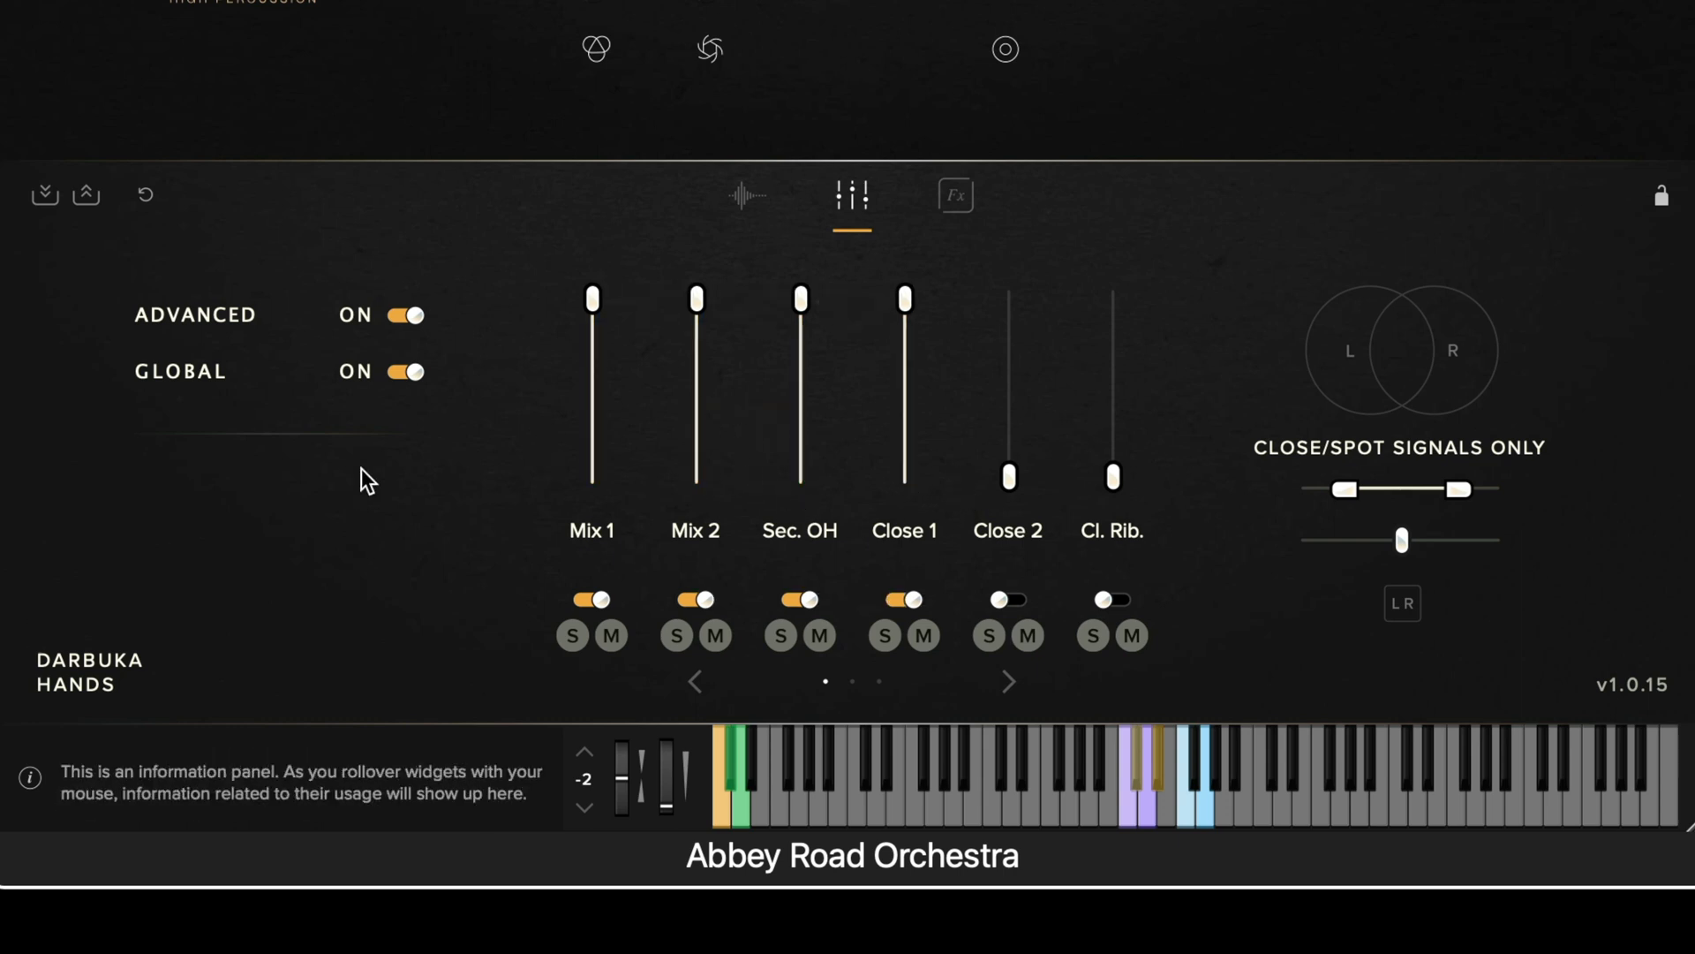
{"action": "left_click", "coordinate": [144, 198]}
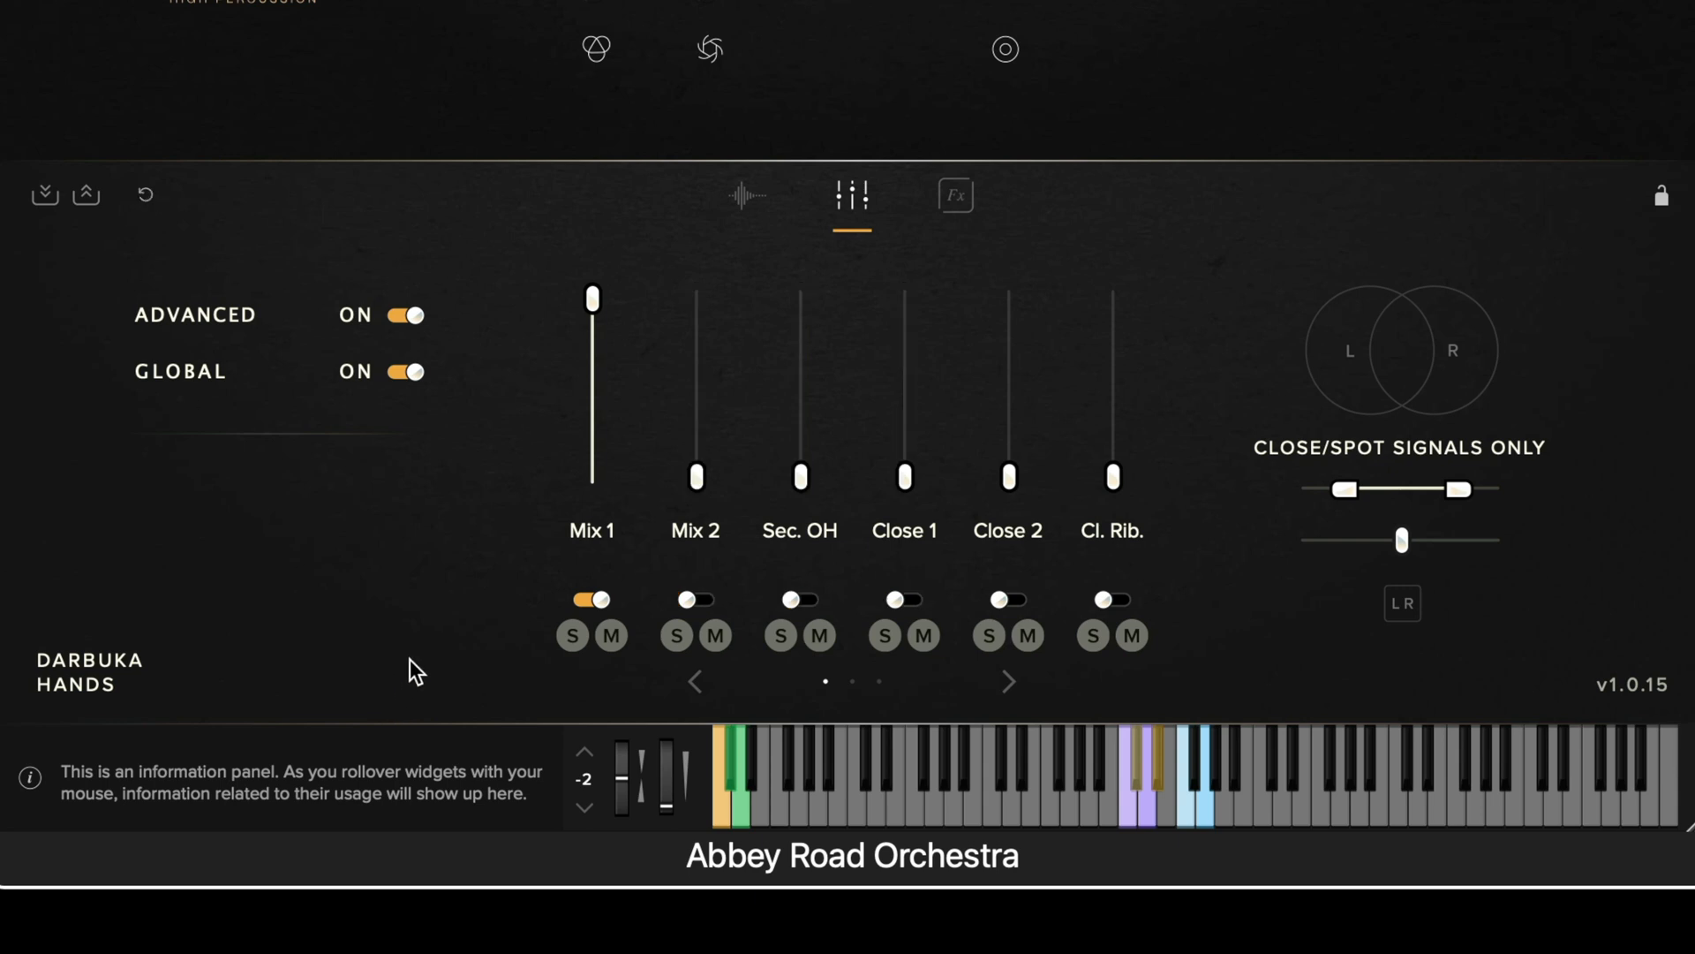
Step: Try the simple mixer with its Close/Far balance at both extremes, and turn Advanced back on
{"action": "left_click", "coordinate": [409, 316]}
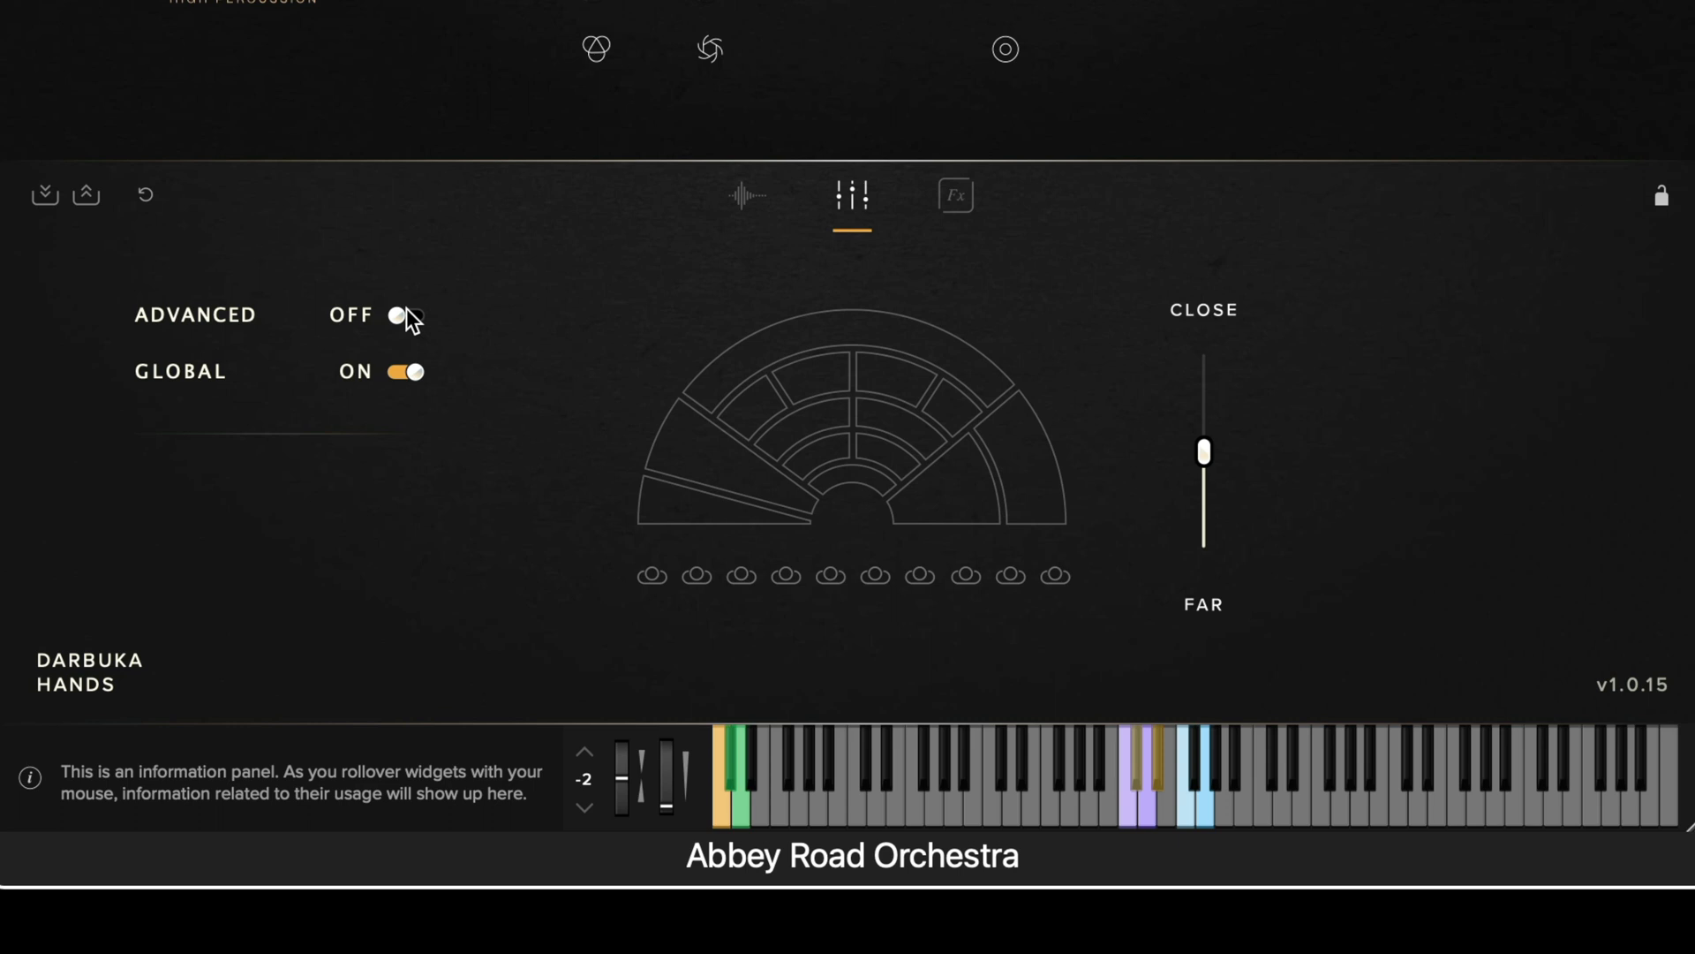
{"action": "left_click_drag", "start_coordinate": [1195, 457], "coordinate": [1230, 261]}
{"action": "mouse_move", "coordinate": [1214, 354]}
{"action": "left_click_drag", "start_coordinate": [1210, 343], "coordinate": [1183, 593]}
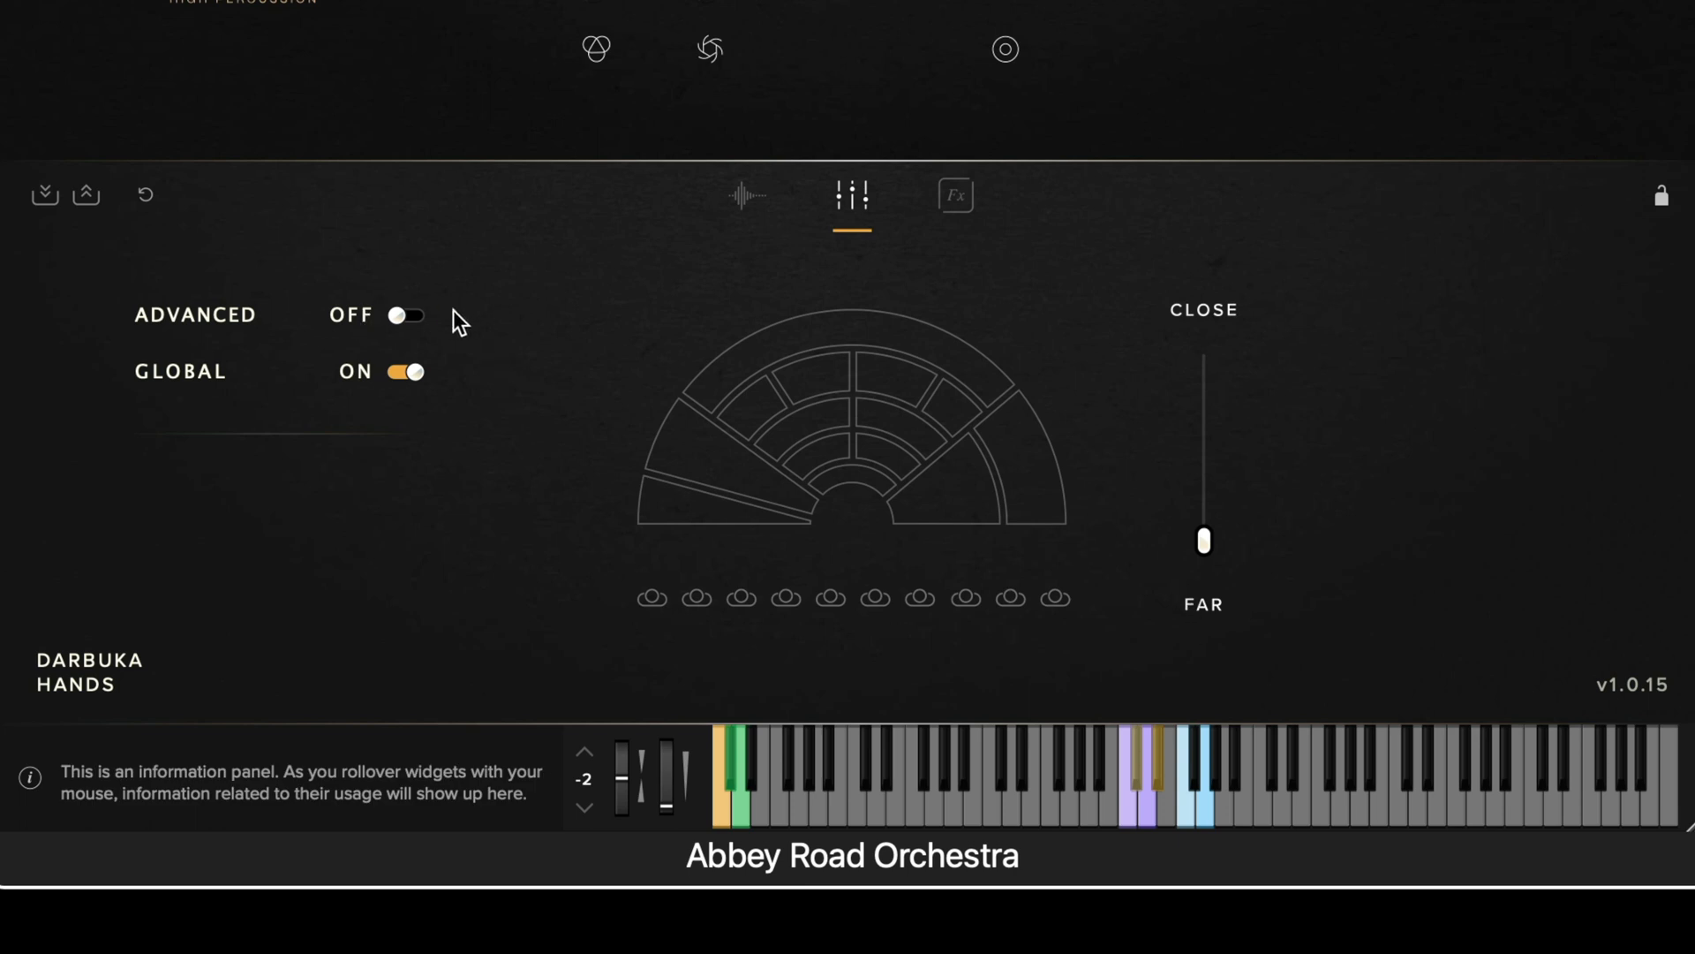
{"action": "left_click", "coordinate": [408, 315]}
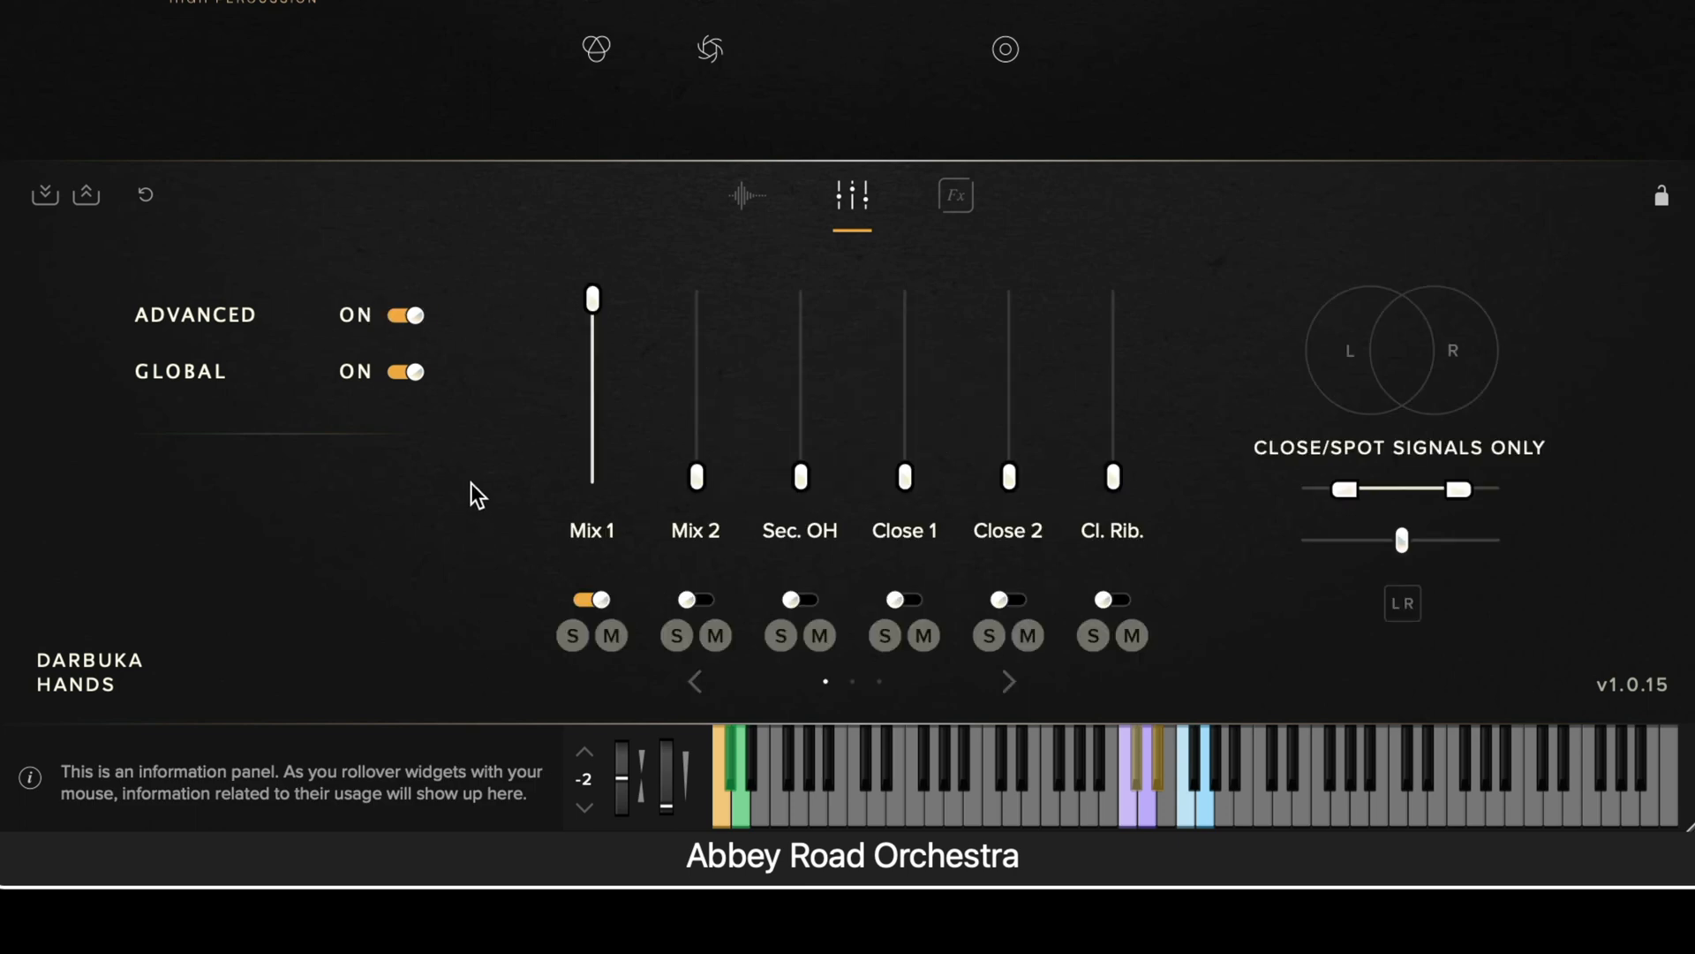
Step: Turn off Global mixing and raise the Close 1 signal to full level for the Brushes technique only
{"action": "left_click", "coordinate": [408, 371]}
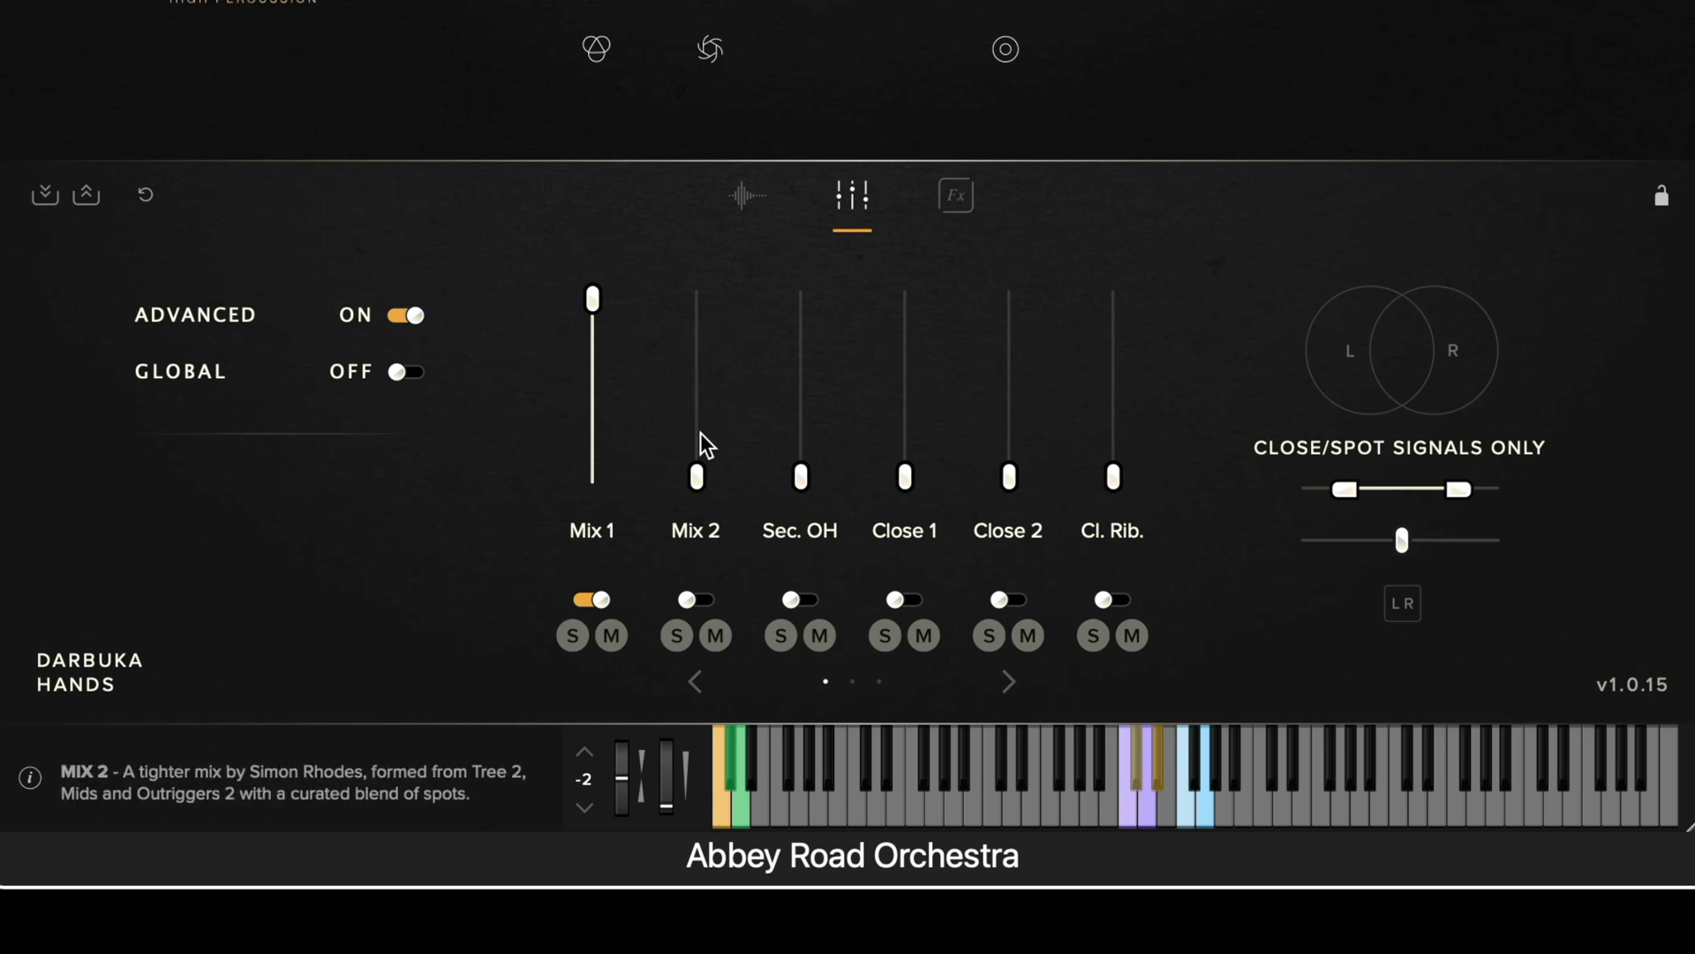
{"action": "left_click", "coordinate": [731, 193]}
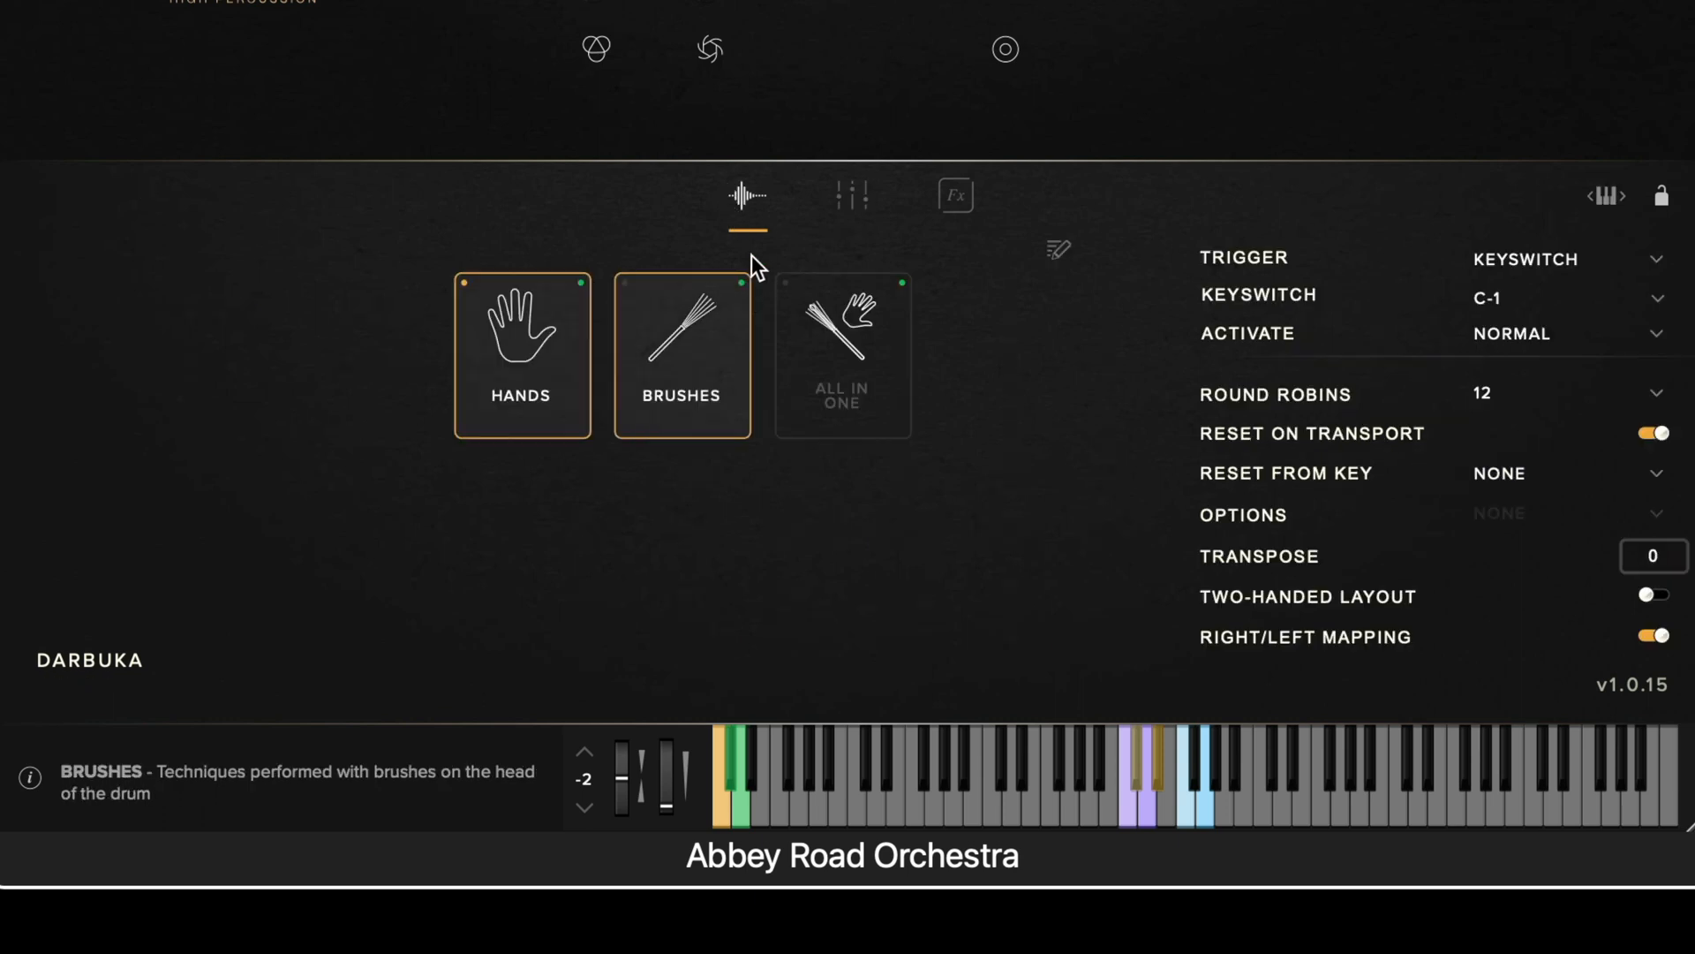
{"action": "left_click", "coordinate": [680, 320]}
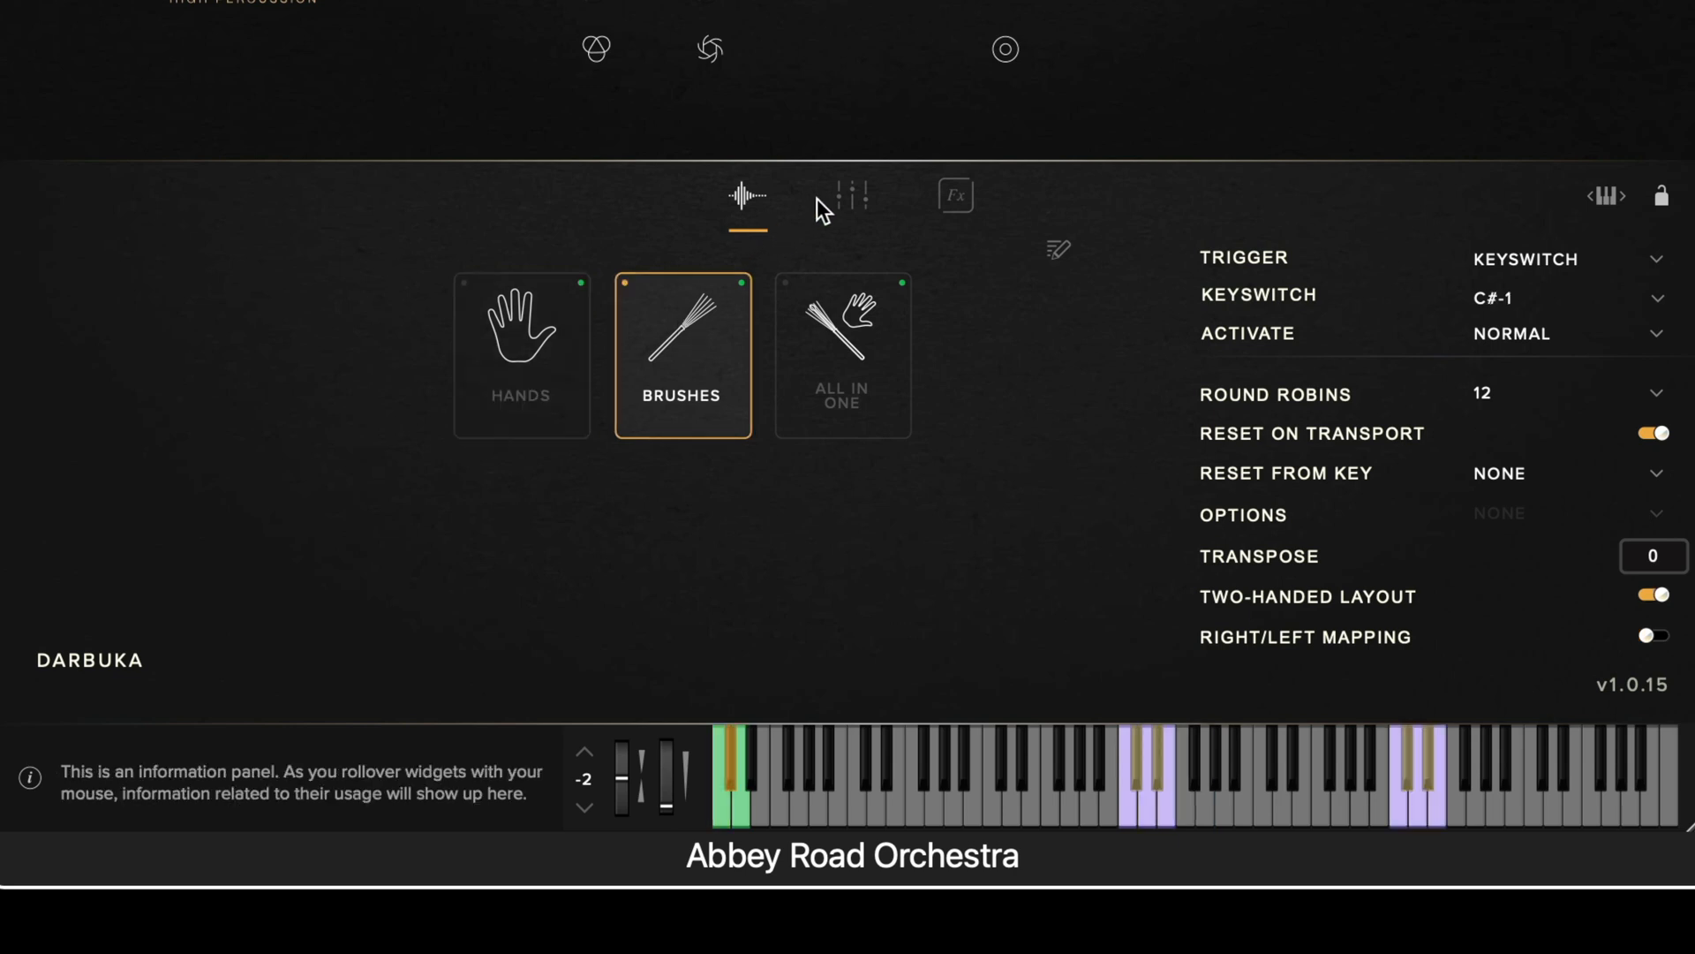
{"action": "left_click", "coordinate": [843, 193]}
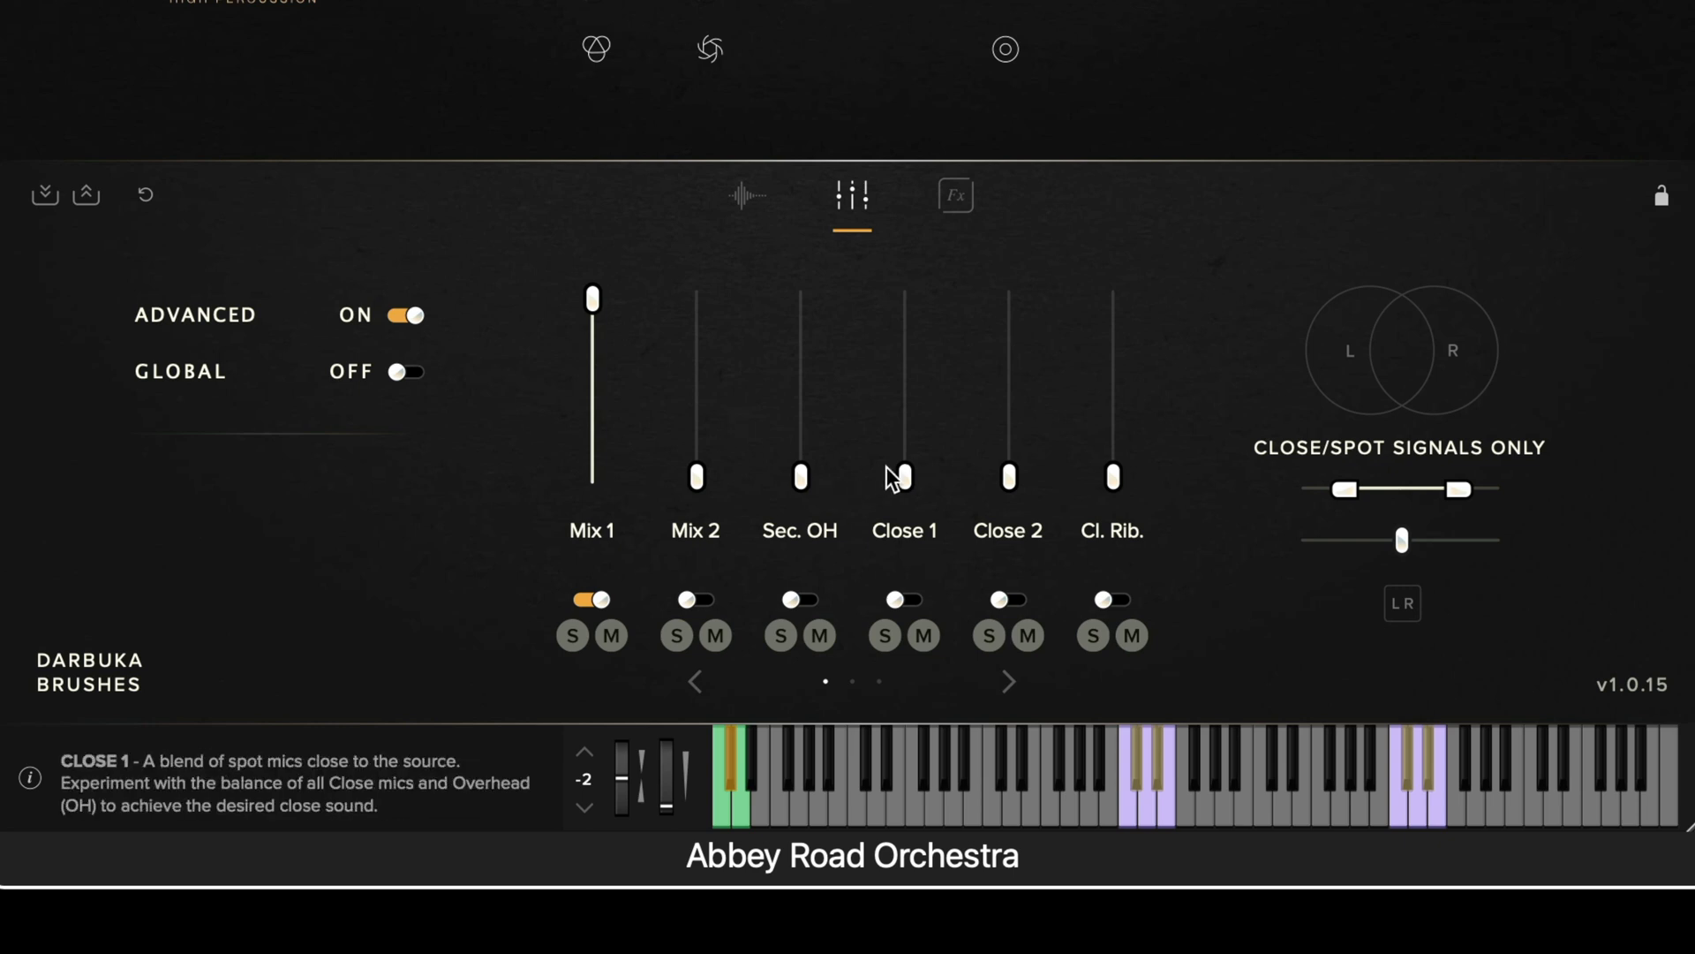
{"action": "left_click_drag", "start_coordinate": [907, 477], "coordinate": [897, 135]}
{"action": "left_click_drag", "start_coordinate": [893, 462], "coordinate": [904, 295]}
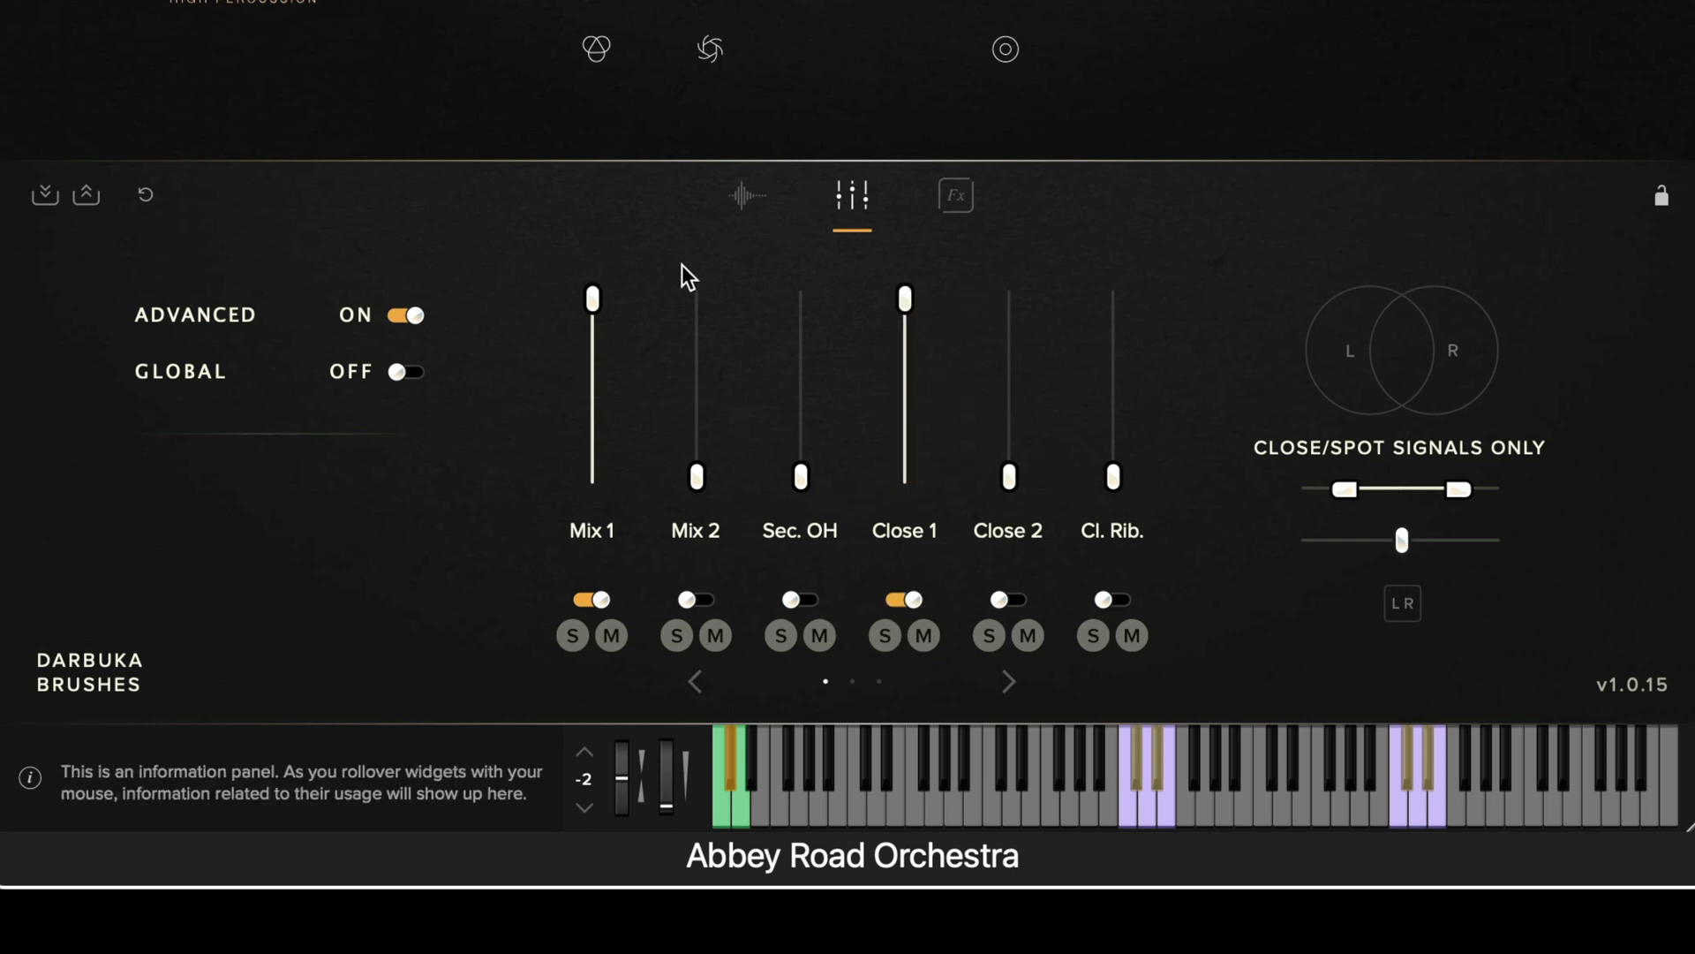
Step: Compare the mixer settings of the Hands and Brushes techniques, ending on the Brushes mix
{"action": "left_click", "coordinate": [749, 194]}
{"action": "left_click", "coordinate": [589, 356]}
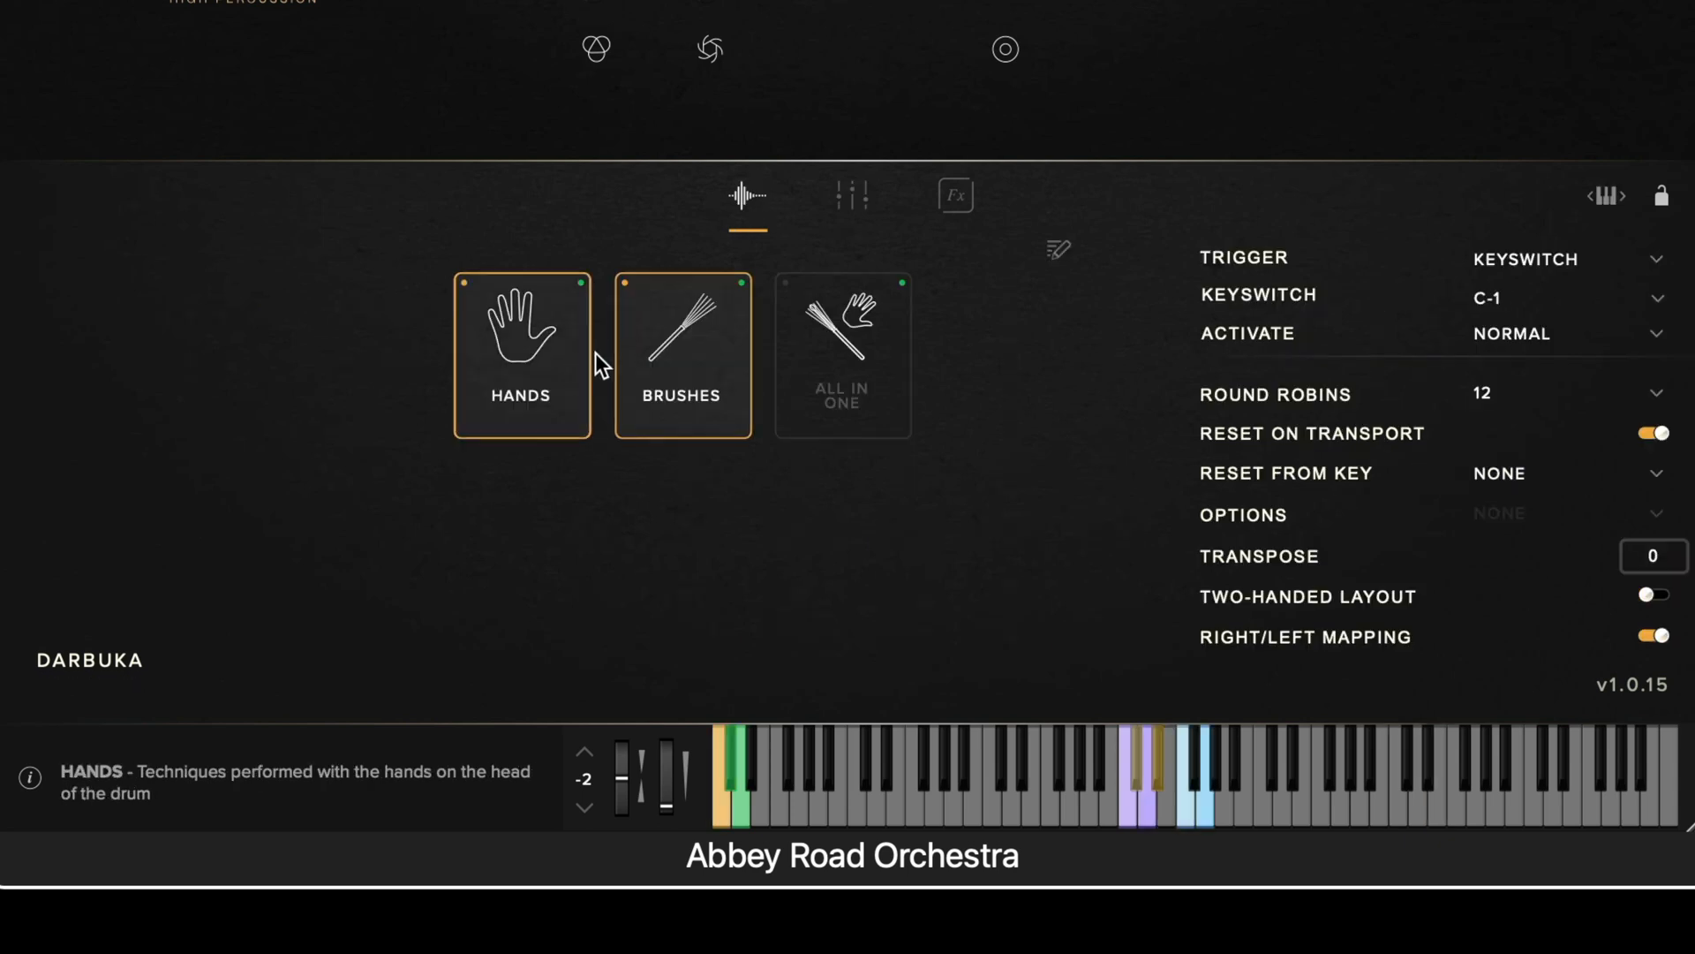
{"action": "left_click", "coordinate": [855, 194]}
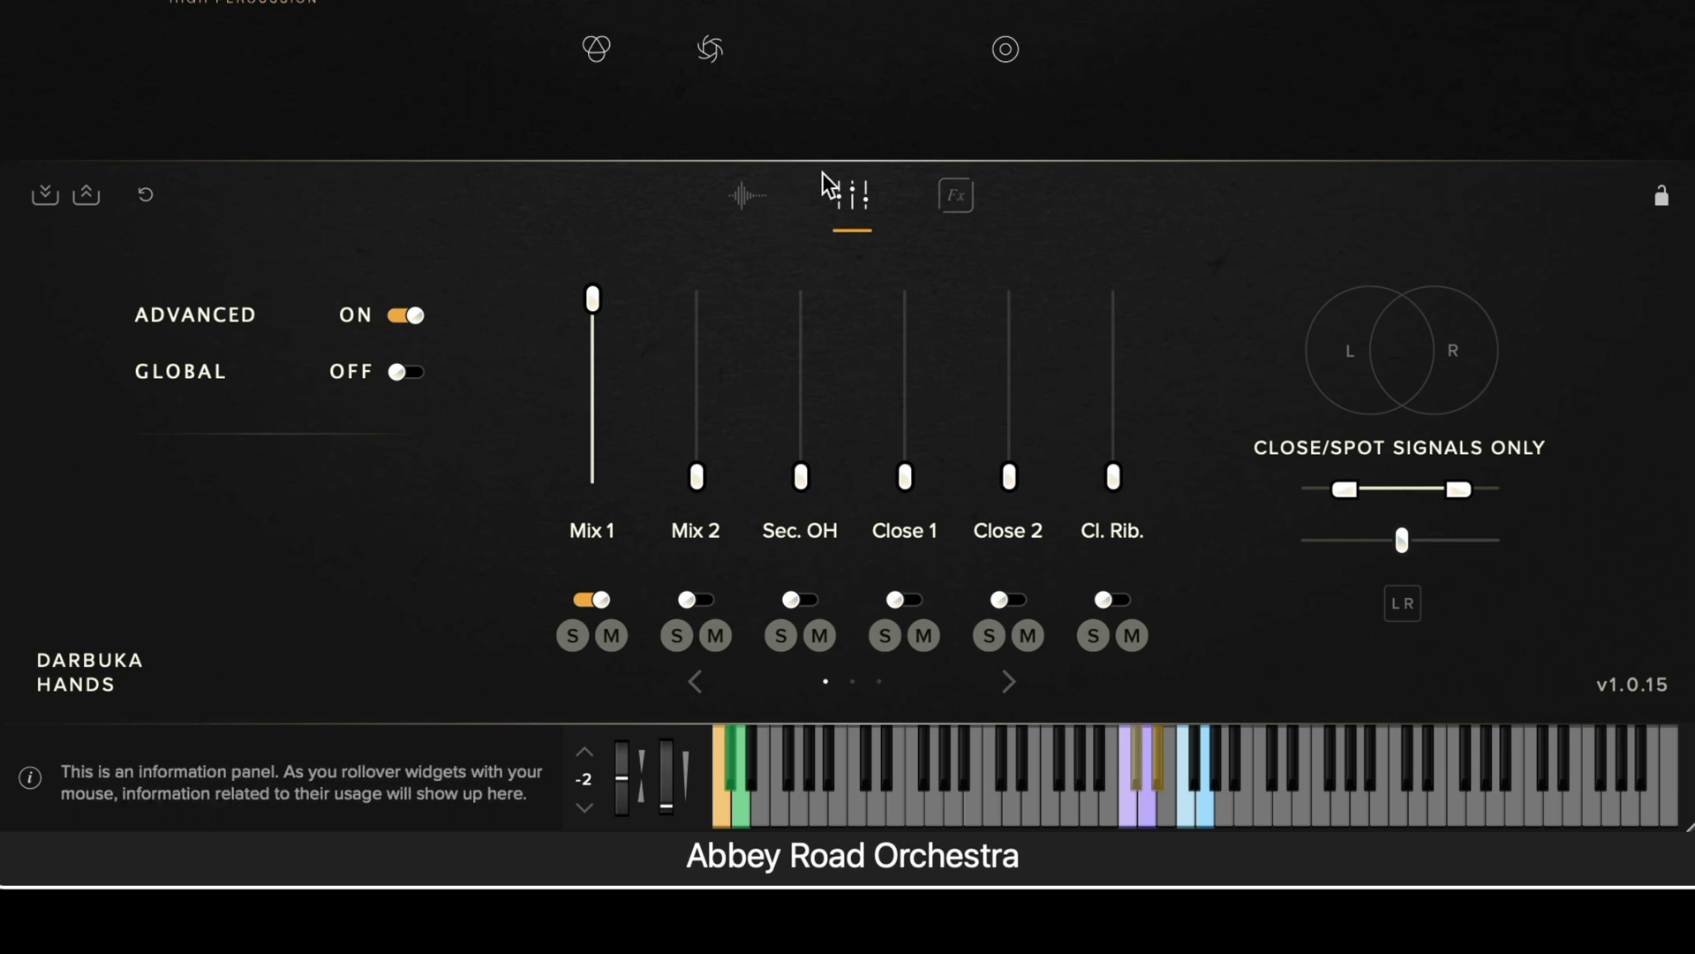
{"action": "left_click", "coordinate": [746, 192]}
{"action": "left_click", "coordinate": [694, 383]}
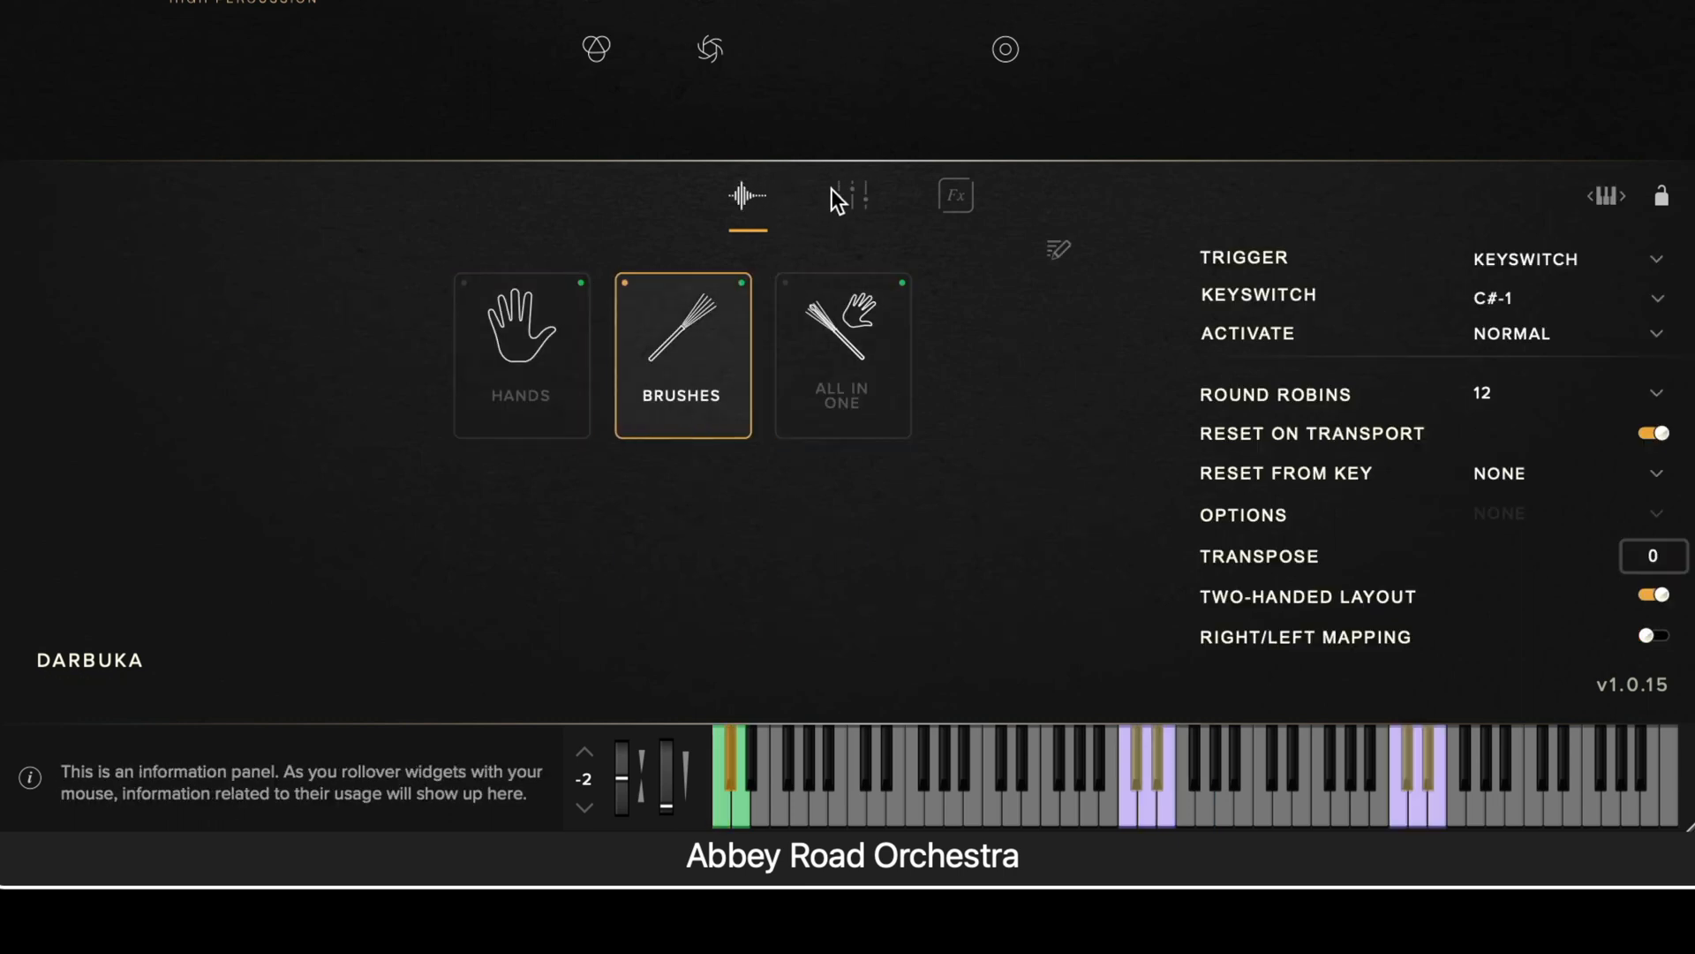
{"action": "left_click", "coordinate": [835, 187]}
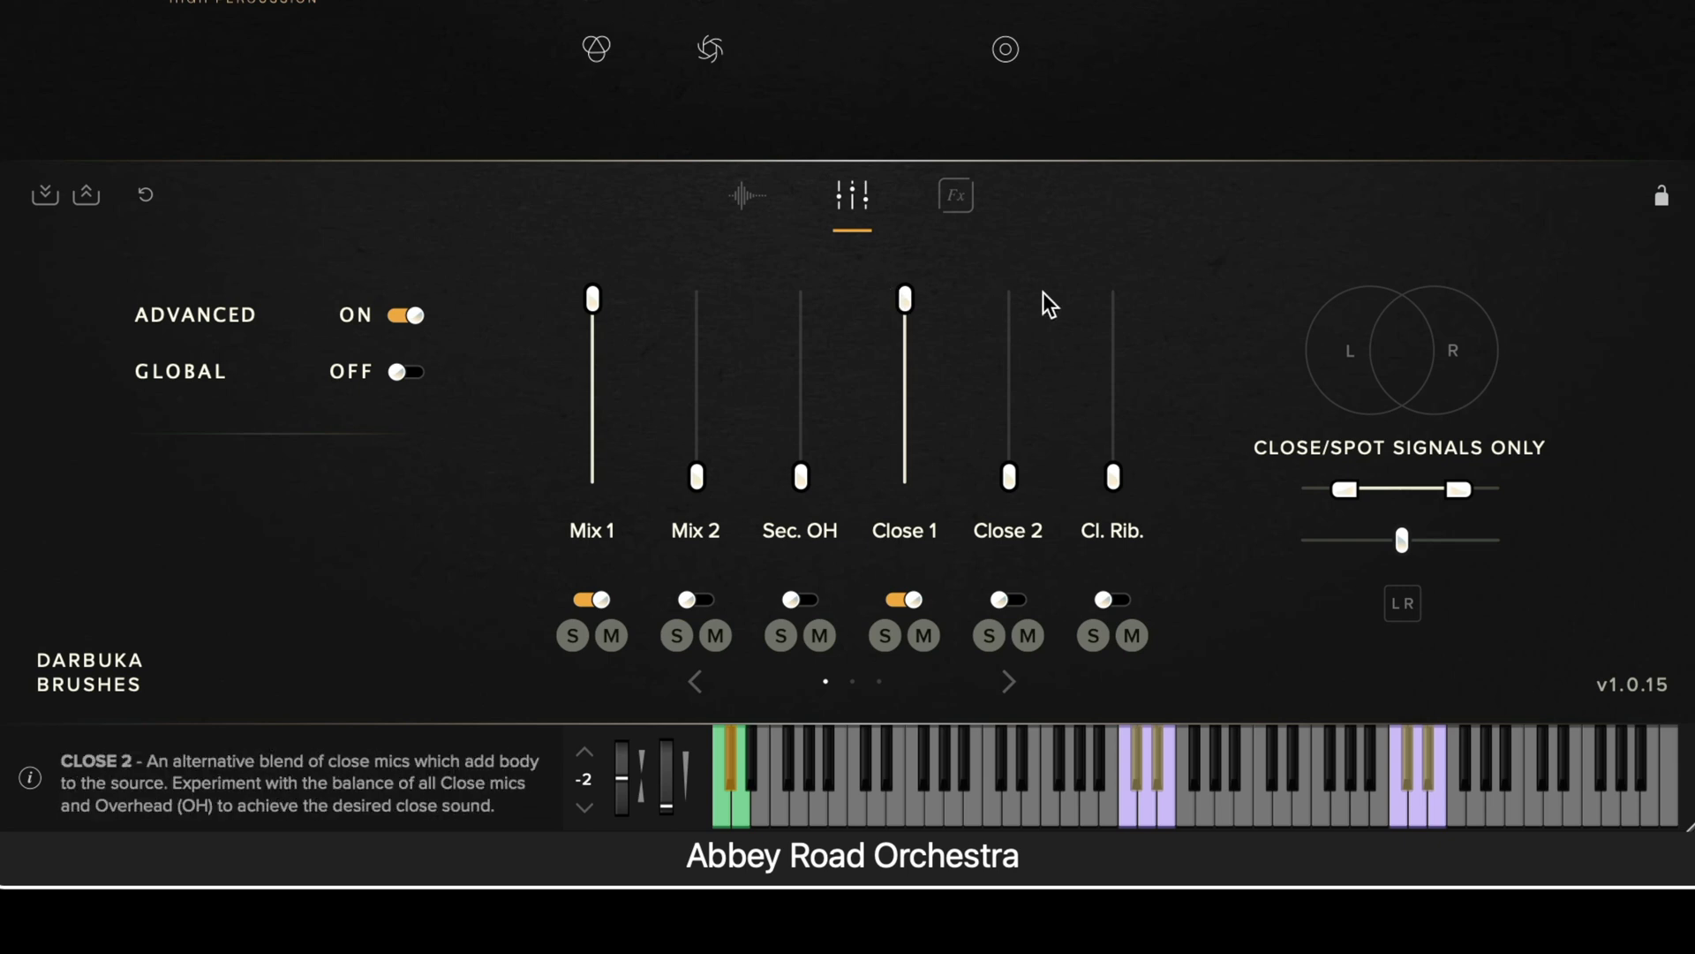
Step: Lower Mix 1 to 0% and raise Close 2 to full level in the Brushes mix
{"action": "left_click_drag", "start_coordinate": [592, 300], "coordinate": [586, 579]}
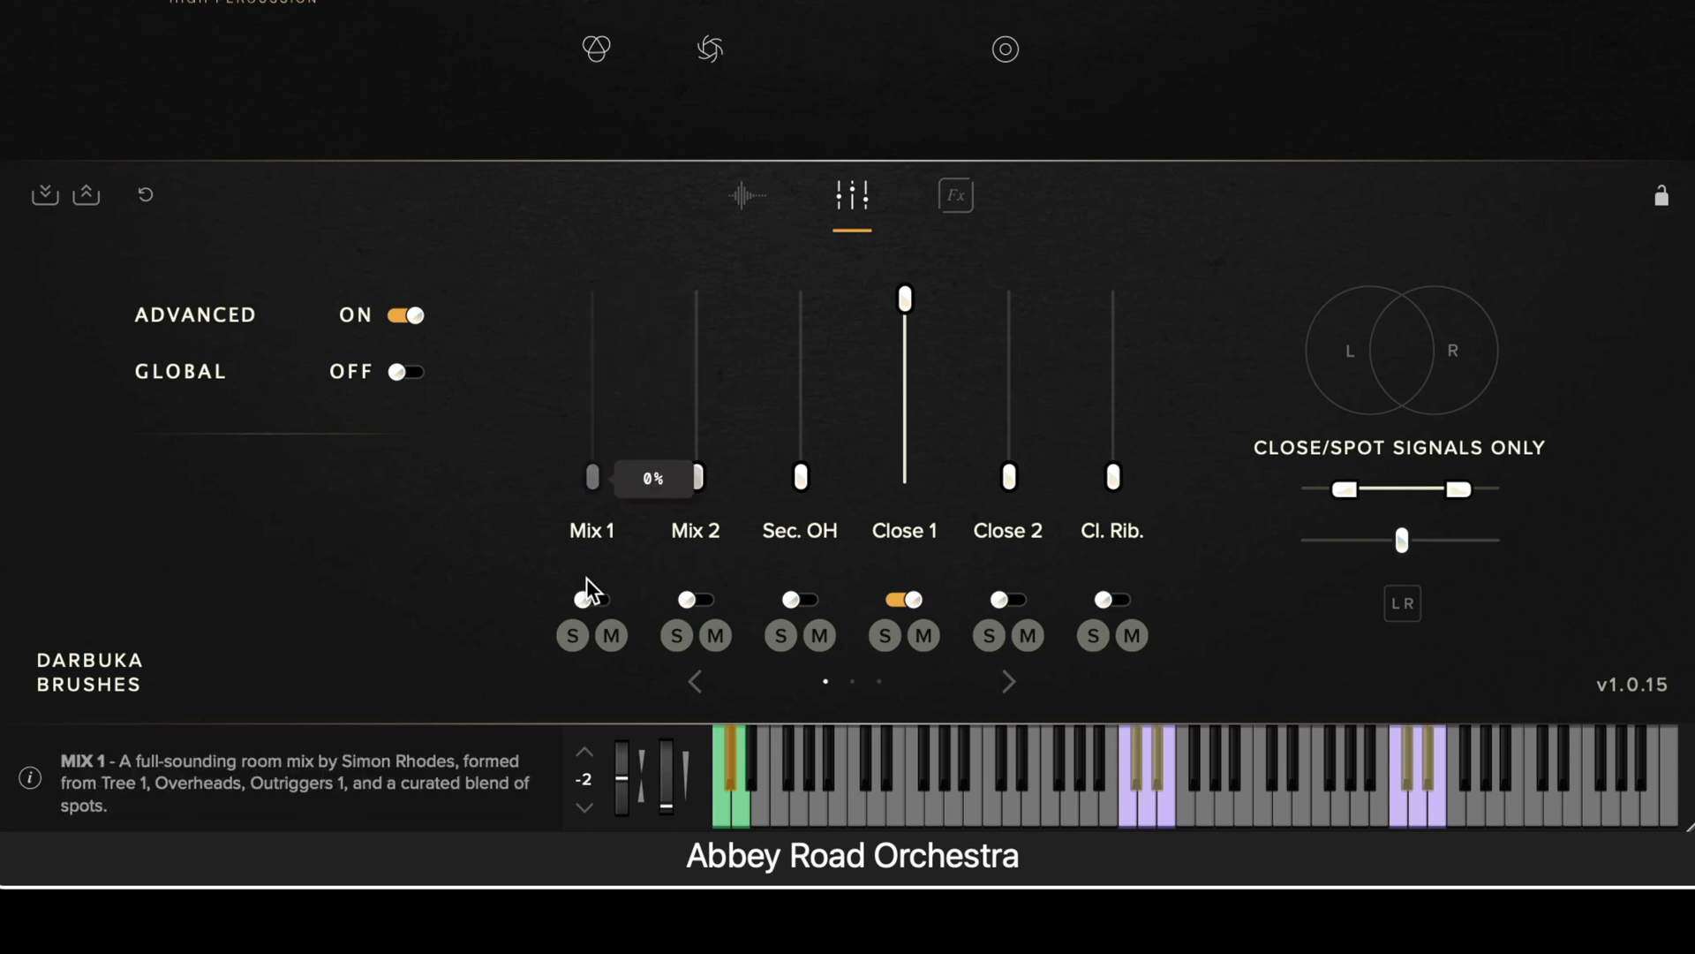
{"action": "left_click", "coordinate": [611, 635]}
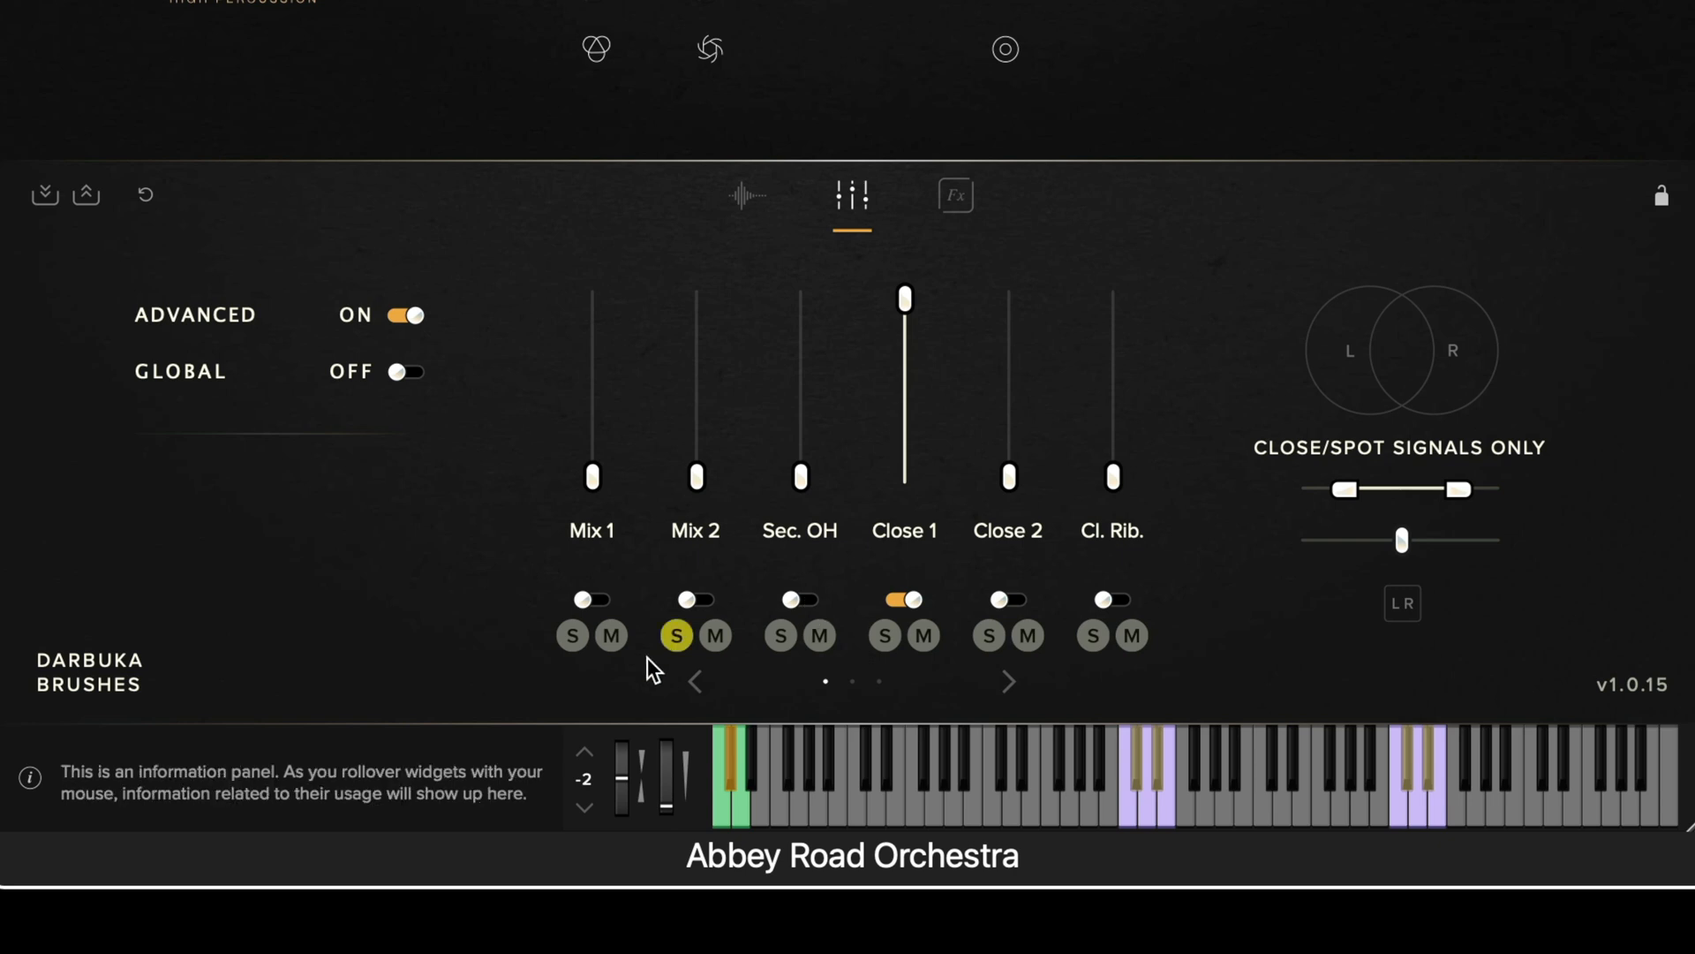
{"action": "left_click", "coordinate": [611, 635]}
{"action": "left_click_drag", "start_coordinate": [1009, 477], "coordinate": [1019, 278]}
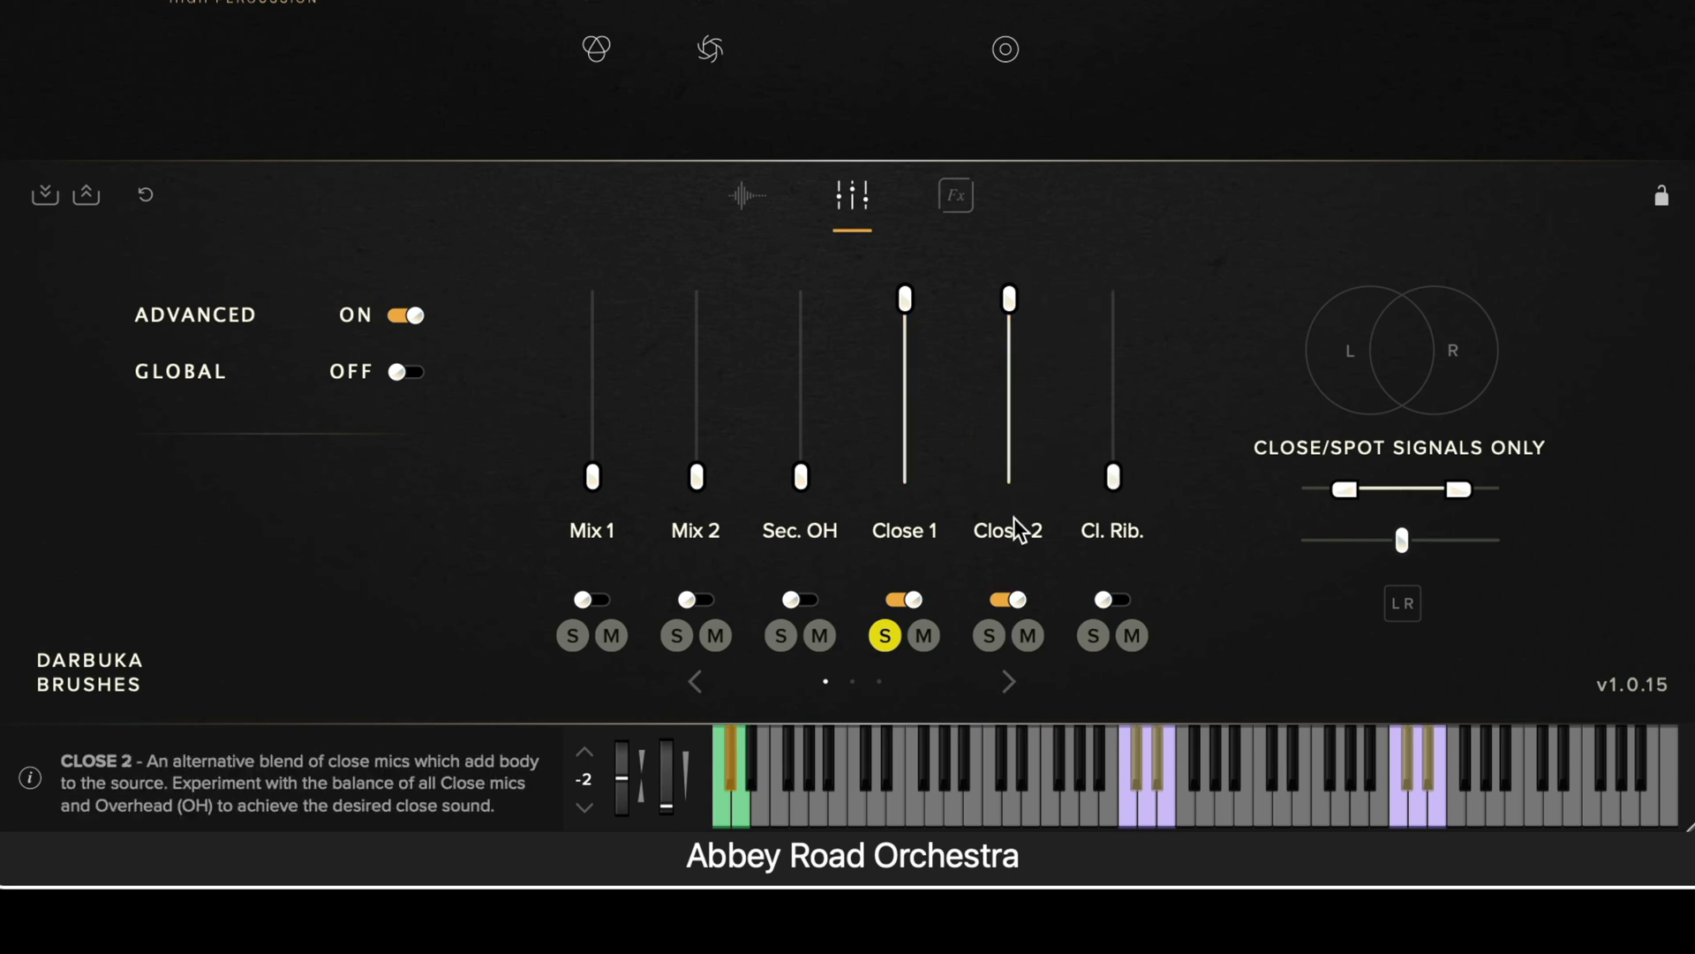
Step: Try soloing Close 1 and Close 2 together, check the Solo Latch option, and clear both solos
{"action": "left_click", "coordinate": [995, 637]}
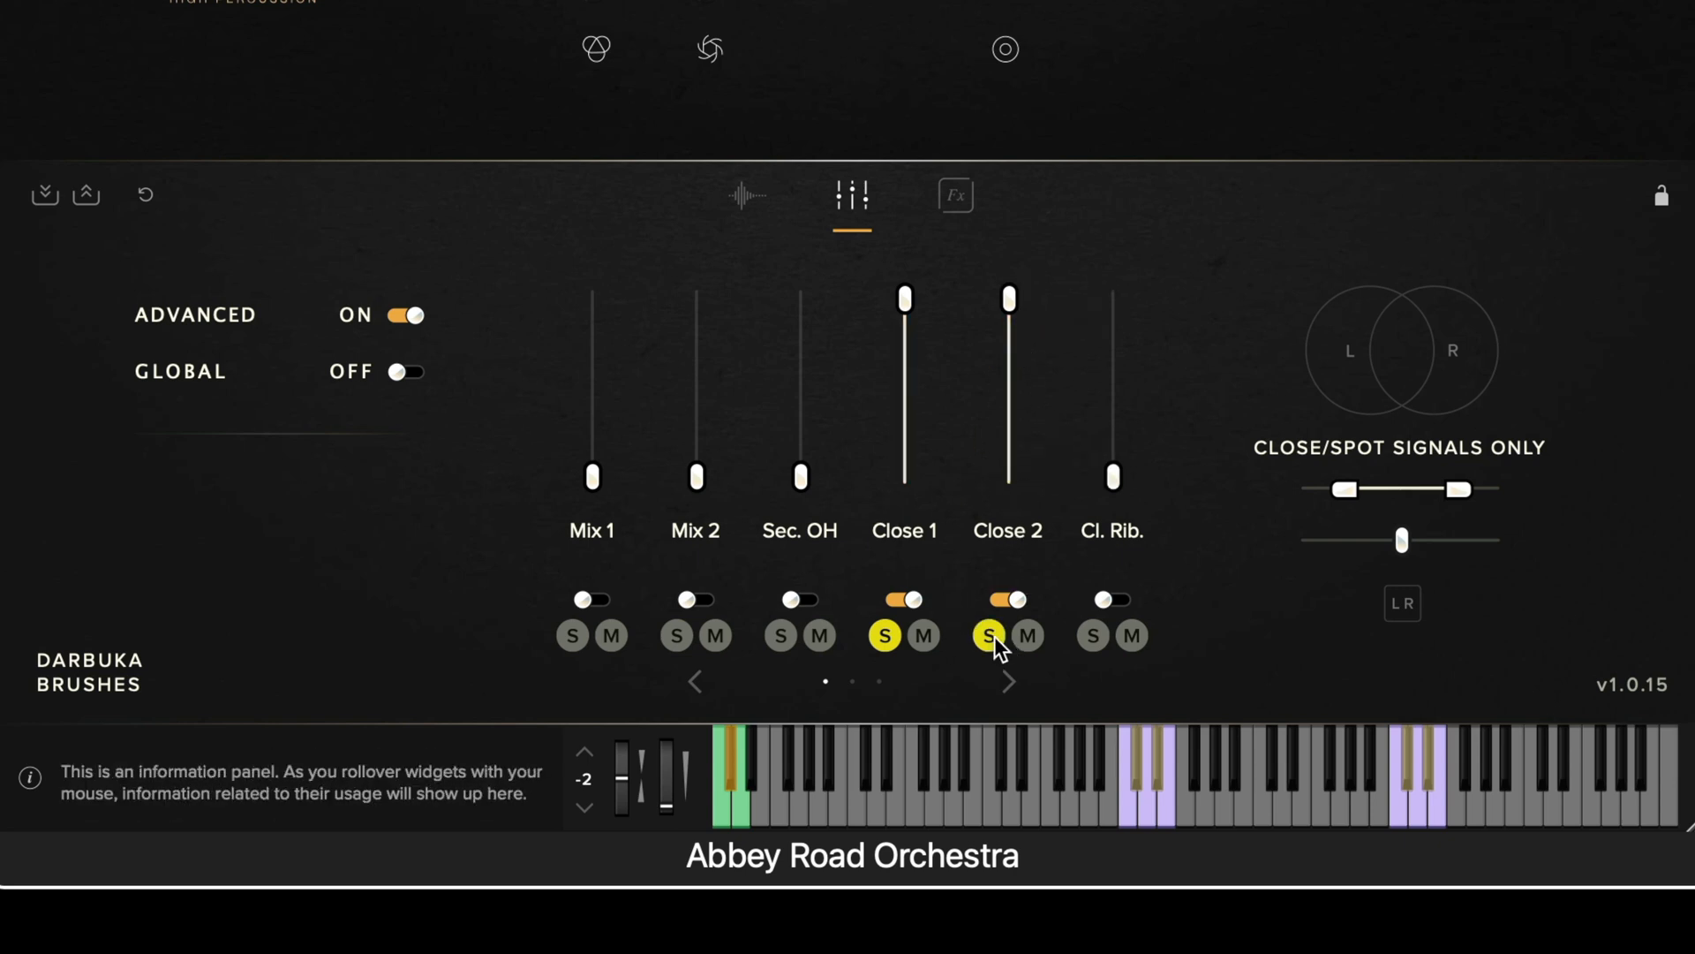
{"action": "left_click", "coordinate": [883, 634]}
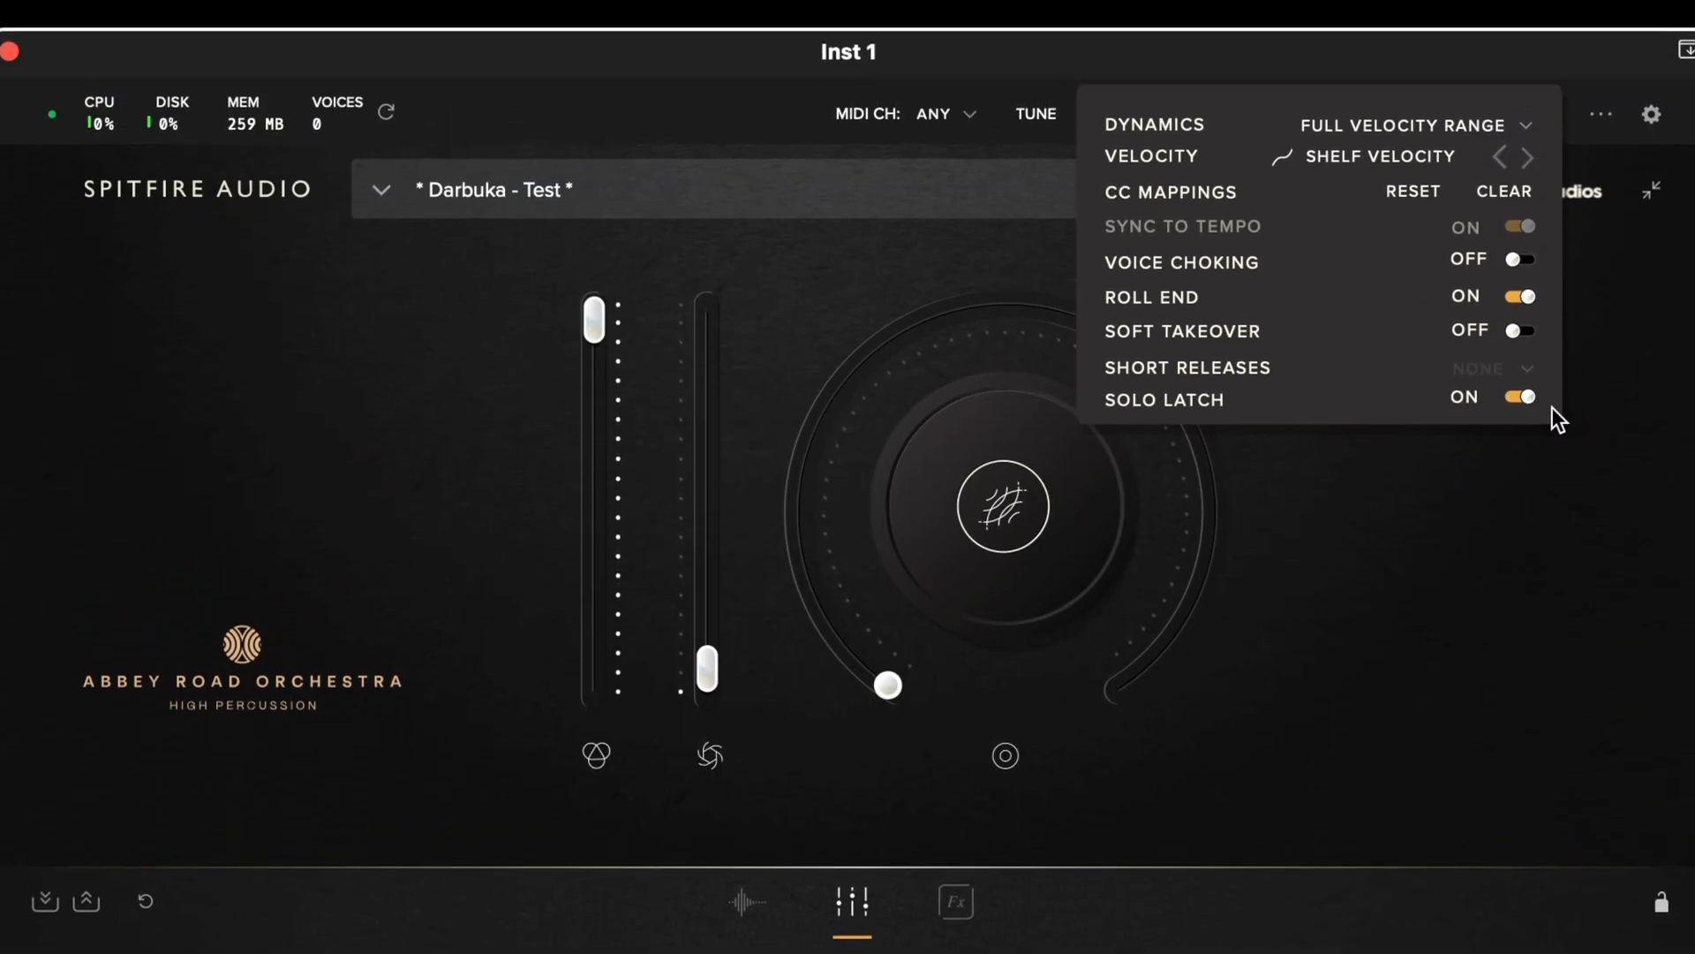
{"action": "left_click", "coordinate": [1486, 490]}
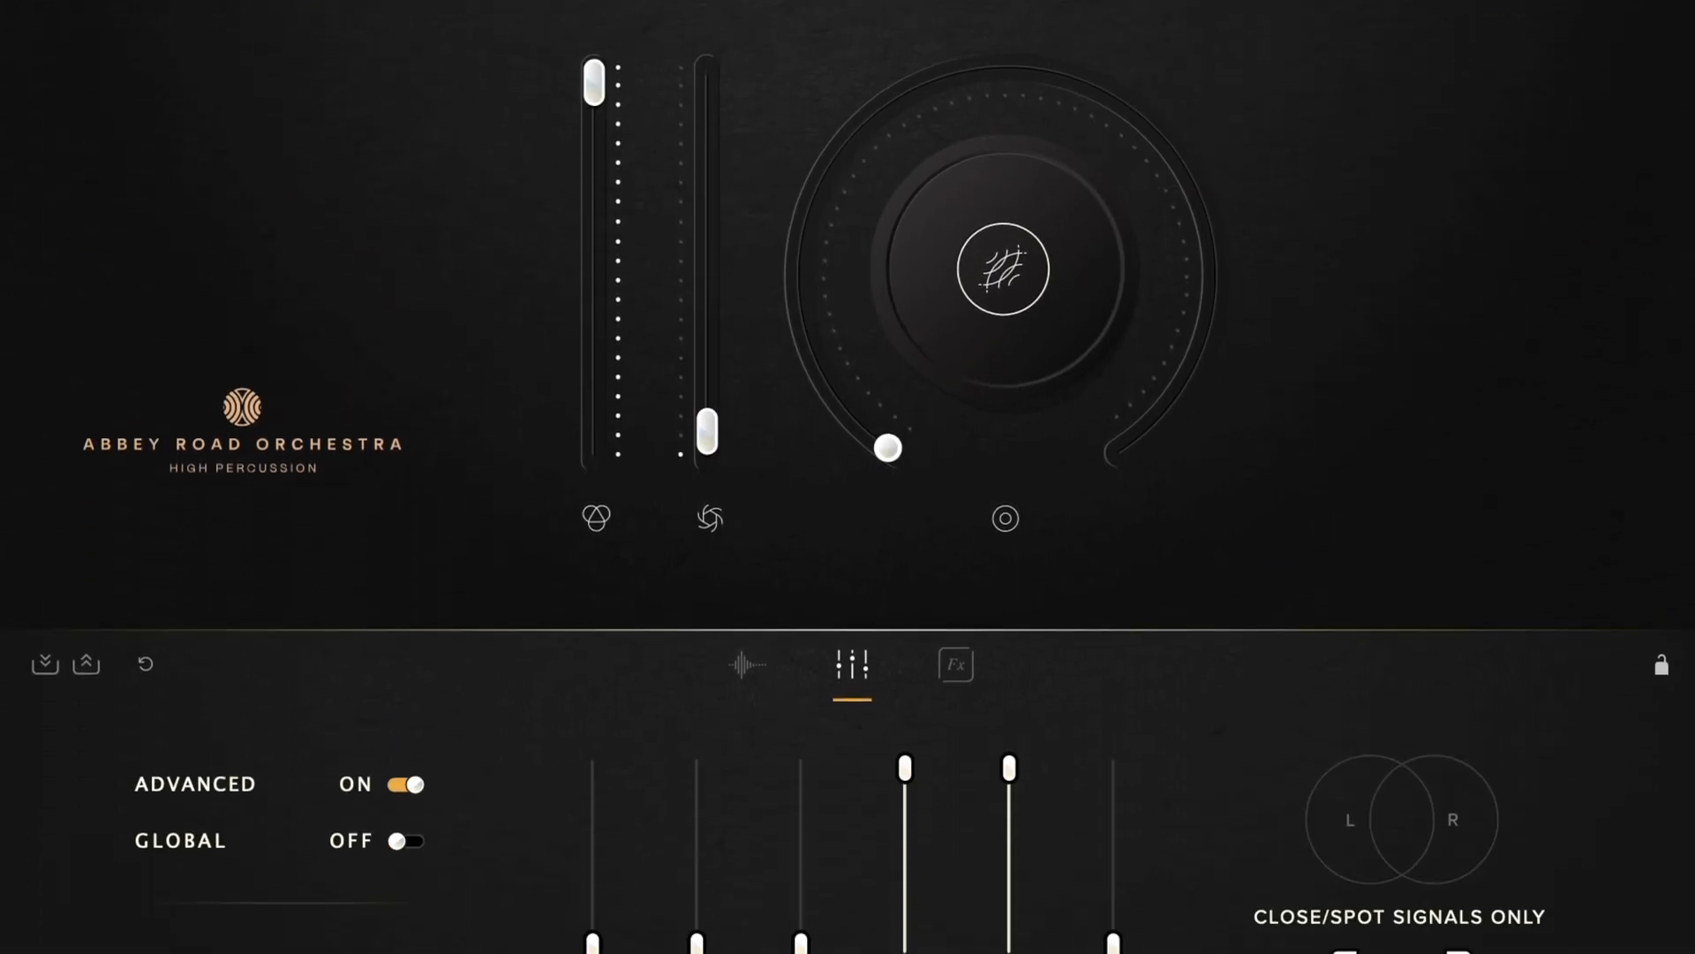
{"action": "left_click", "coordinate": [885, 634]}
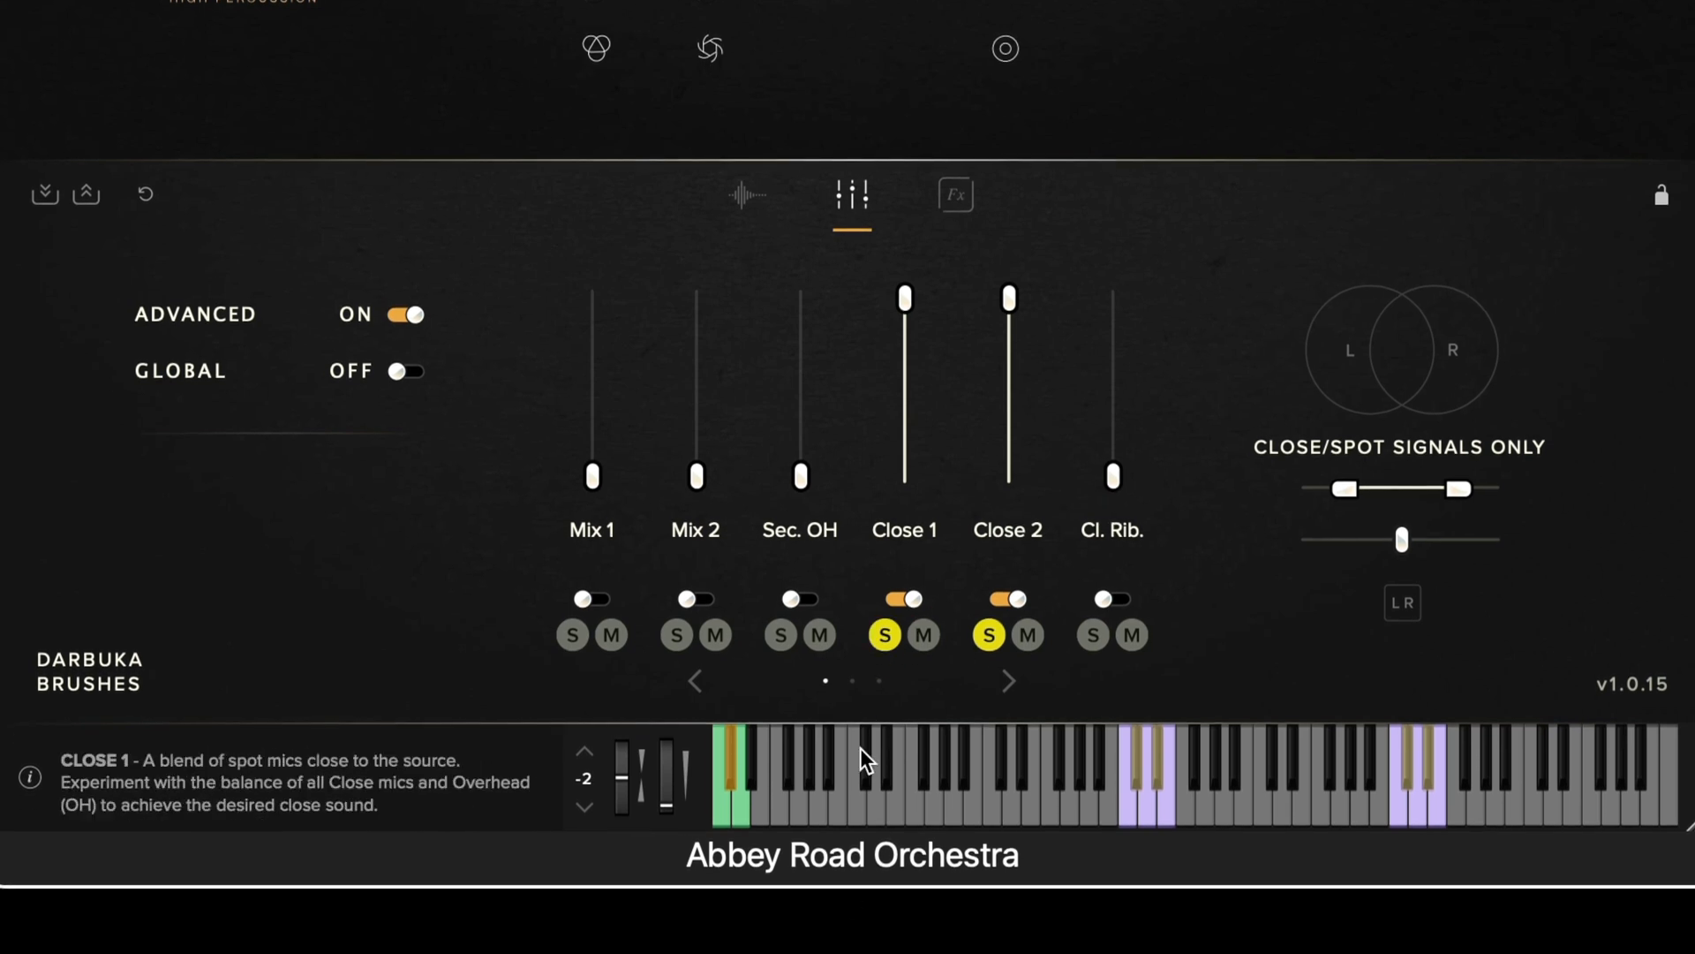
{"action": "left_click", "coordinate": [882, 630]}
{"action": "left_click", "coordinate": [982, 638]}
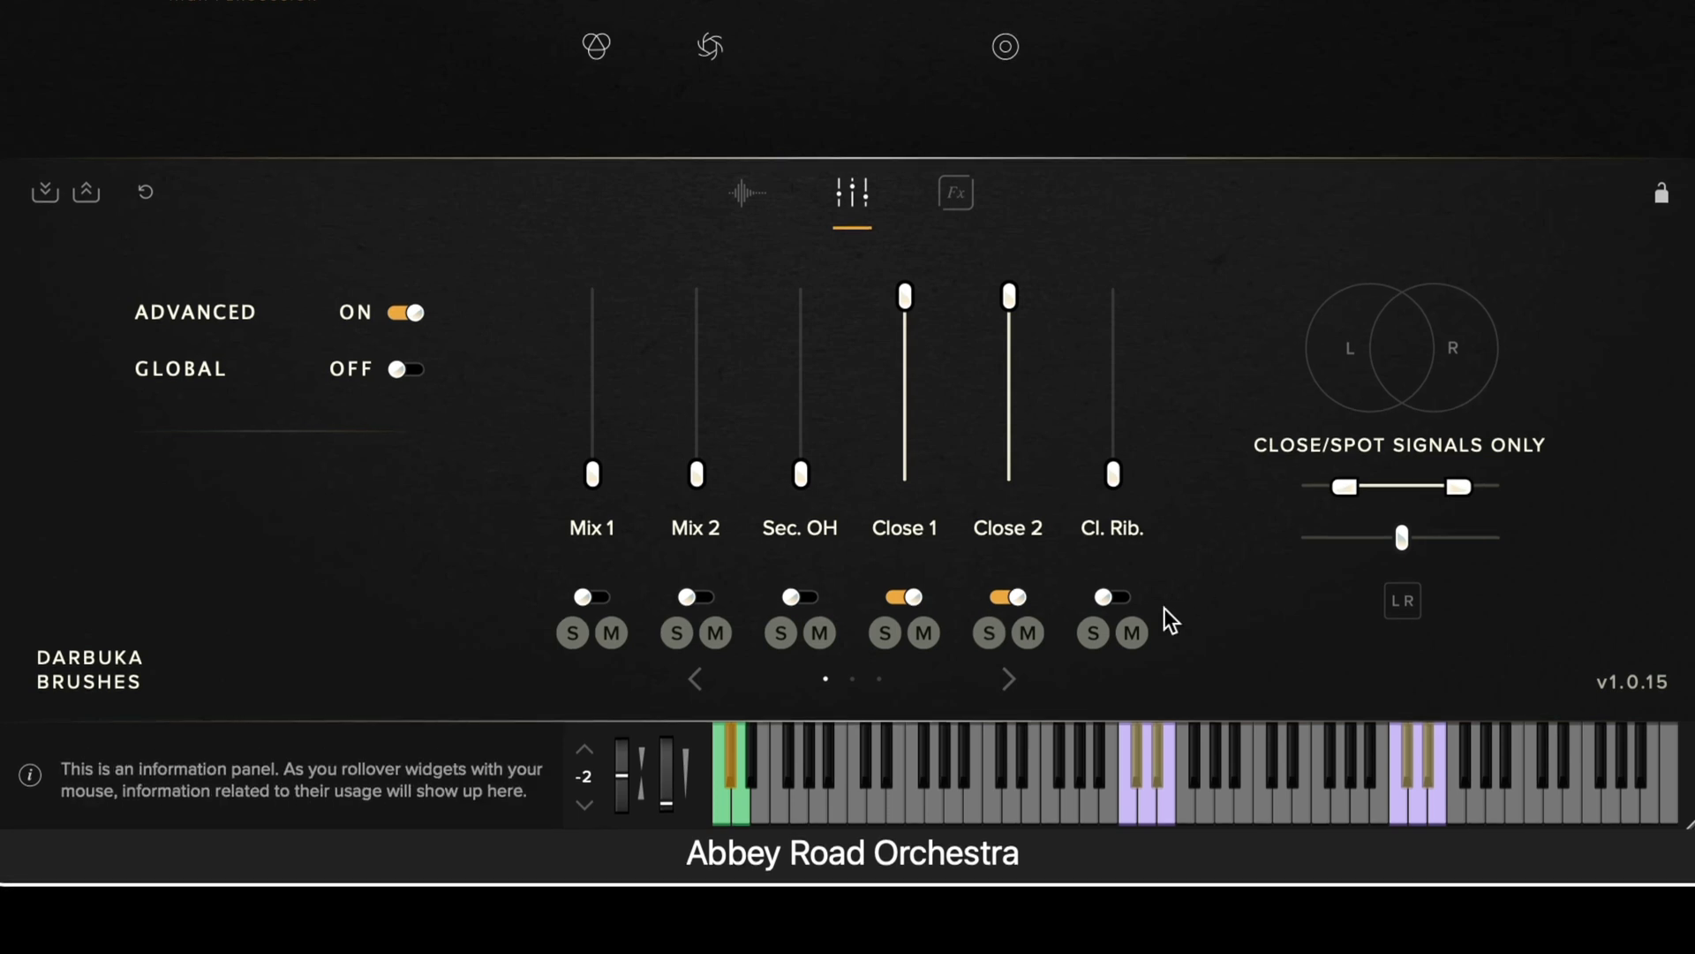
Step: Try different solo and mute combinations on the Close 1 and Close 2 signals, and clear them all
{"action": "left_click", "coordinate": [984, 638]}
{"action": "left_click", "coordinate": [918, 633]}
{"action": "left_click", "coordinate": [918, 633]}
{"action": "left_click", "coordinate": [886, 632]}
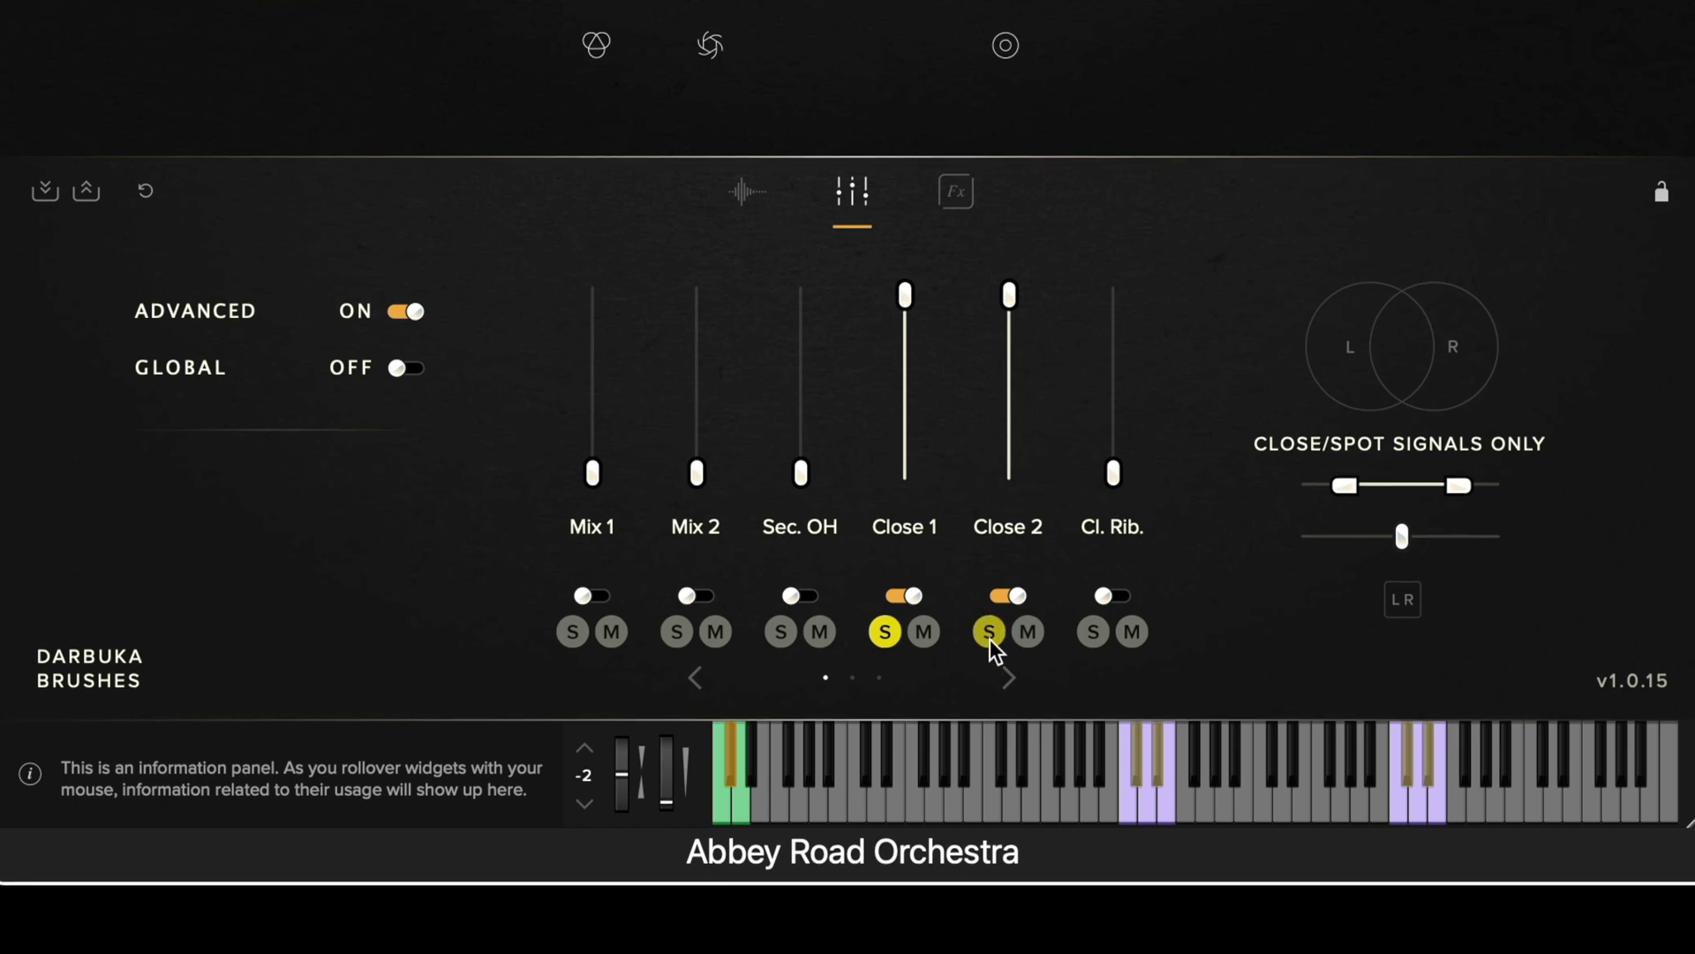
{"action": "left_click", "coordinate": [989, 640]}
{"action": "left_click", "coordinate": [885, 634]}
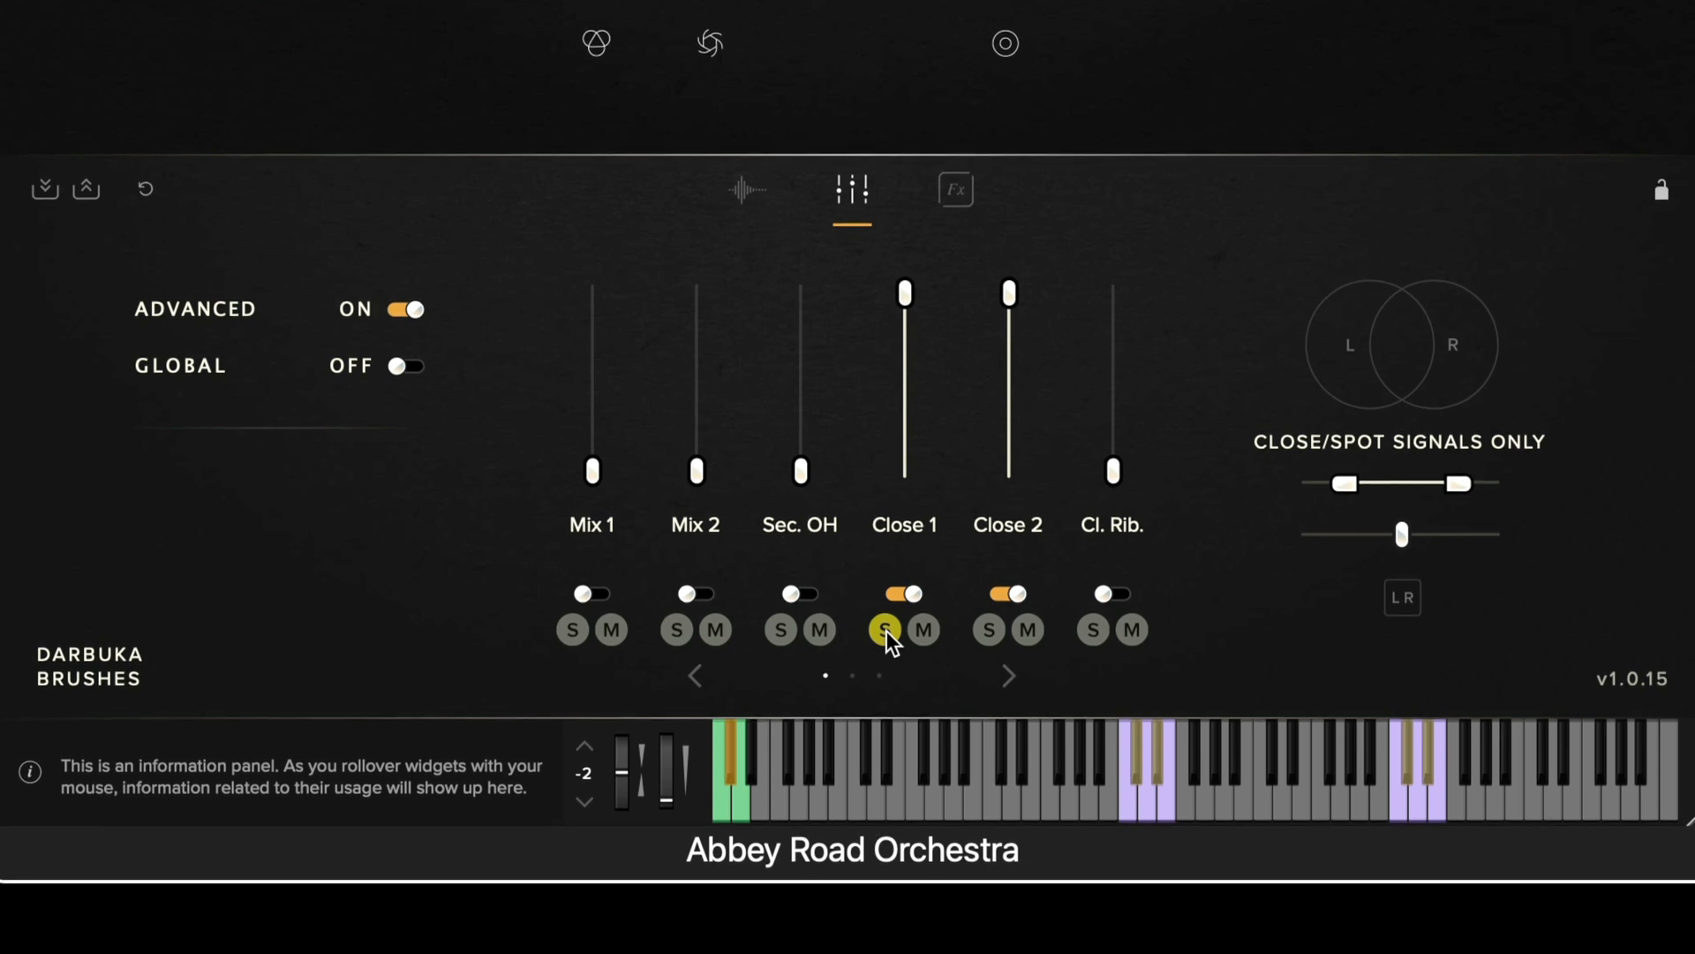
{"action": "left_click", "coordinate": [981, 633]}
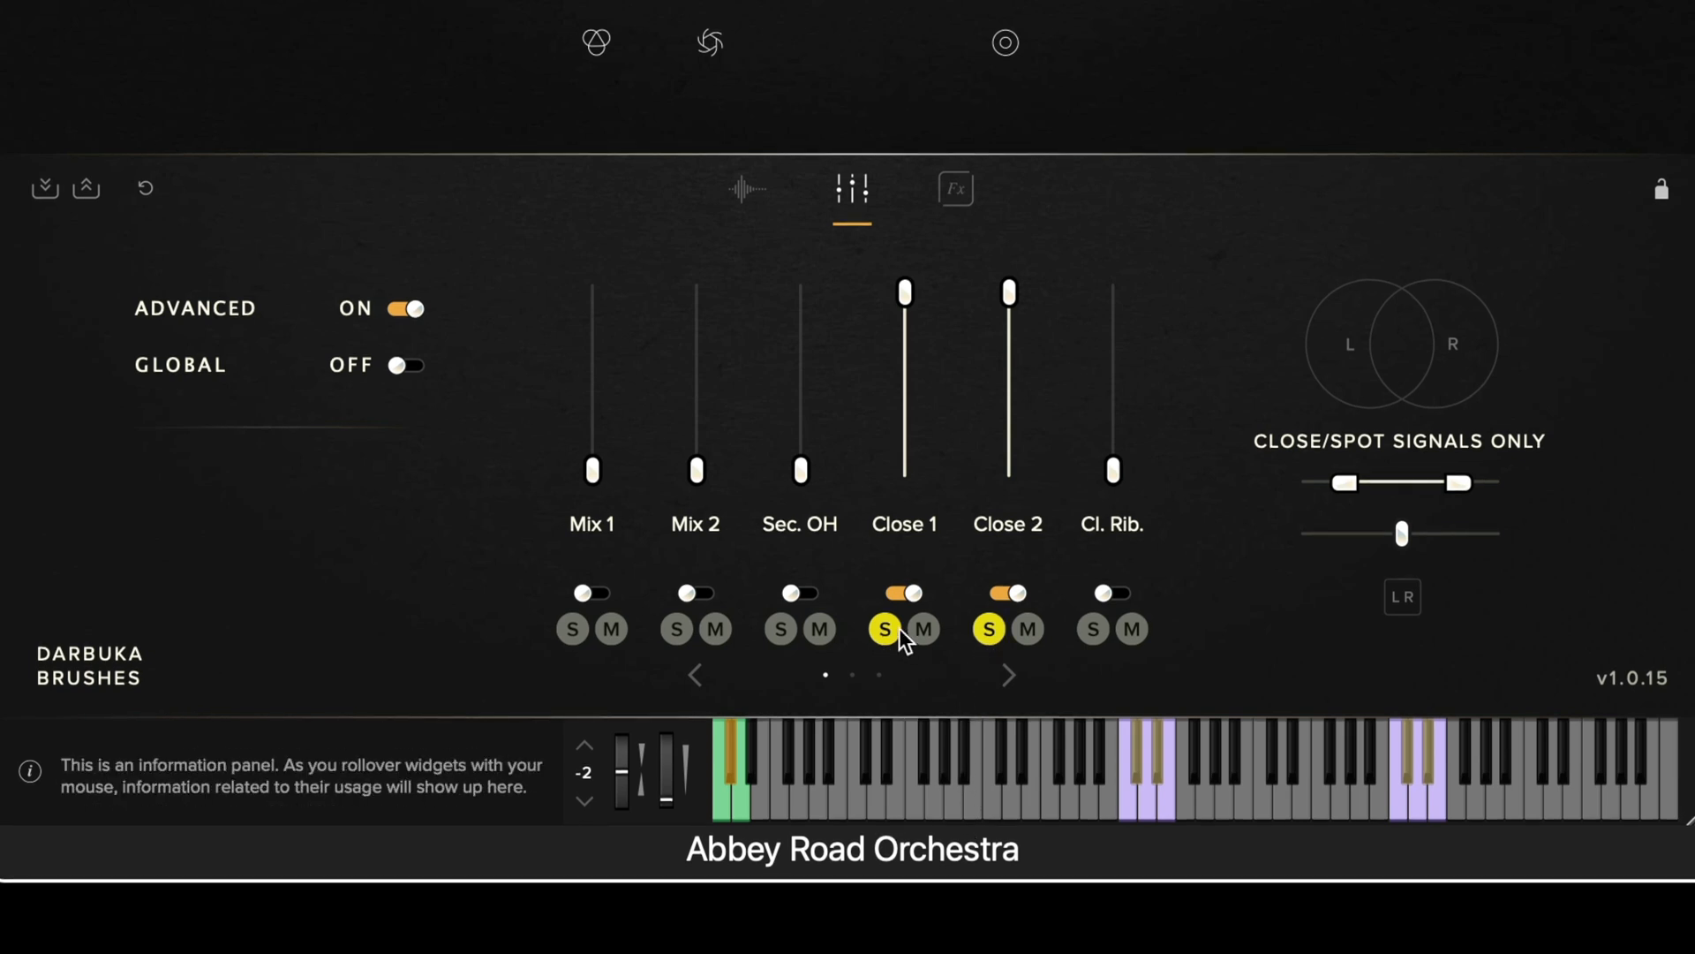
{"action": "left_click", "coordinate": [894, 628]}
{"action": "left_click", "coordinate": [983, 628]}
{"action": "left_click", "coordinate": [925, 630]}
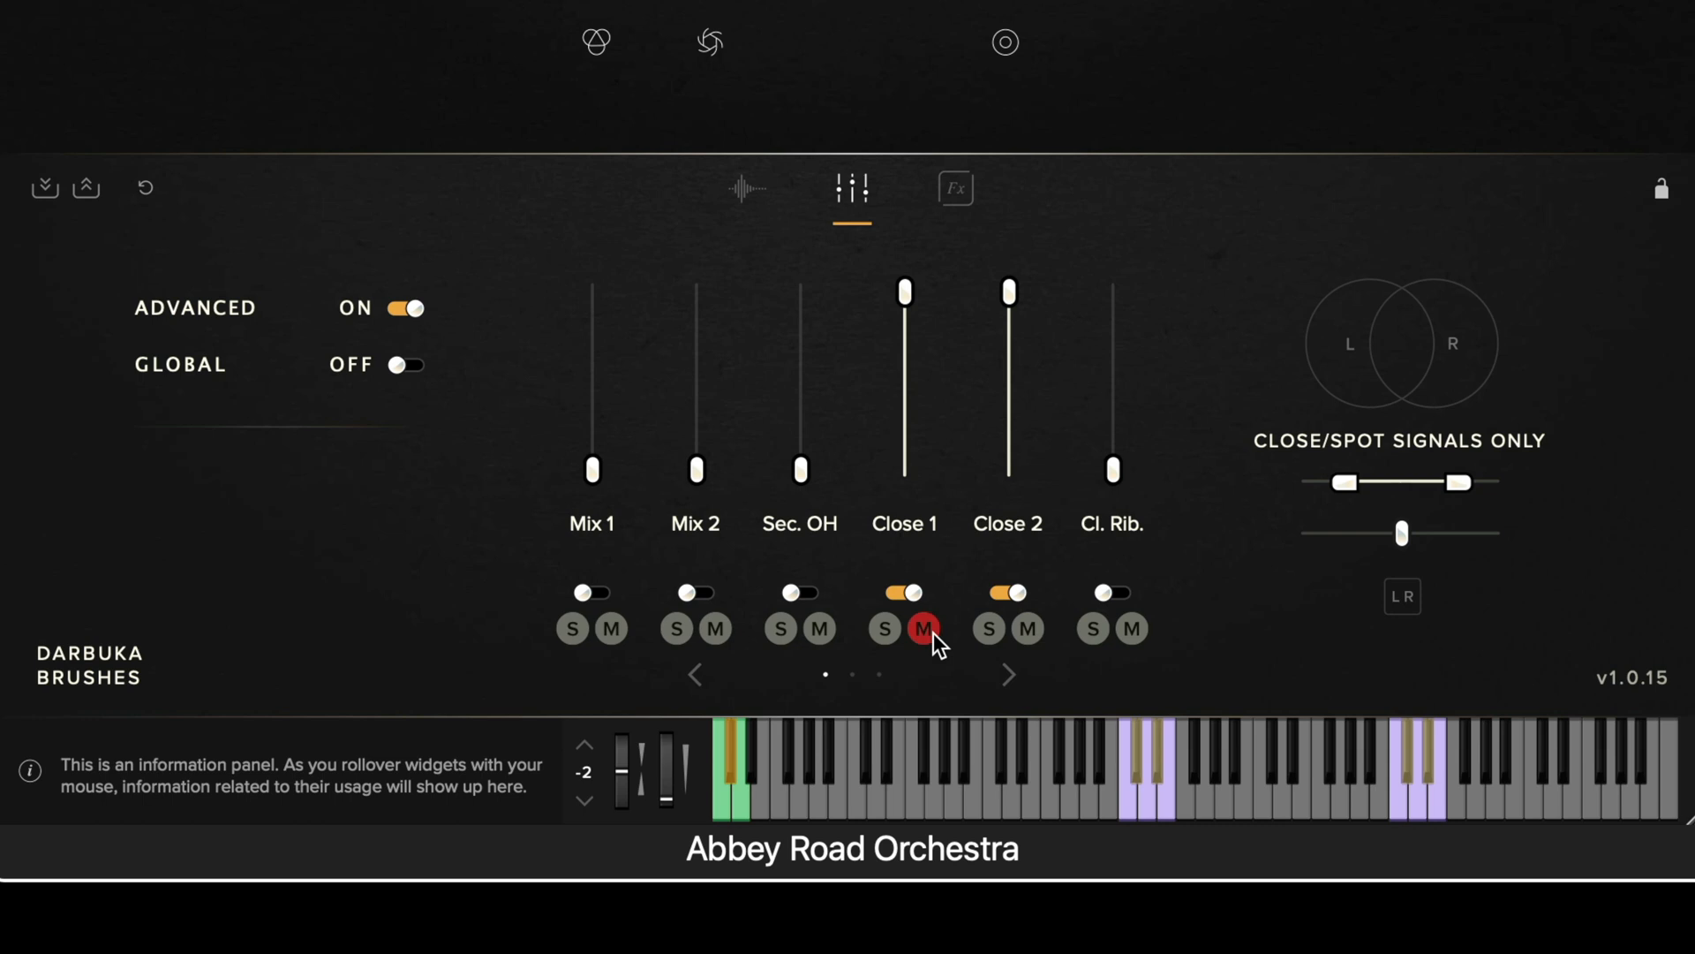
{"action": "left_click", "coordinate": [1020, 635]}
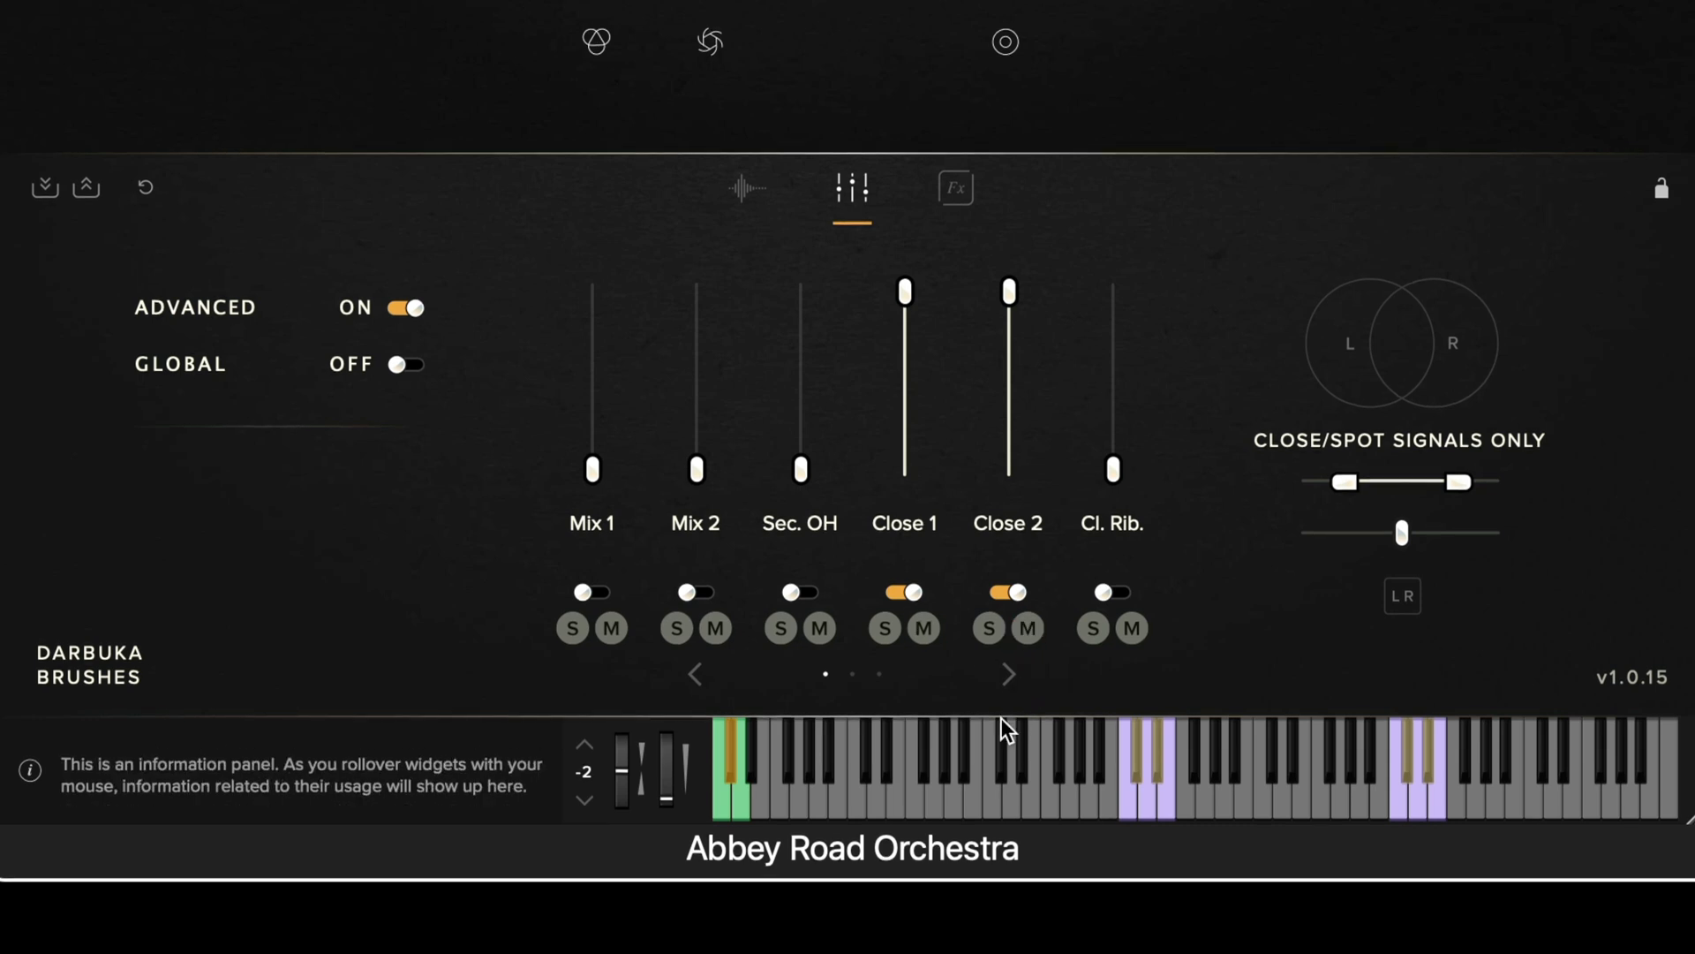
Step: Try soloing the Close 1 and Close 2 signals together in the Brushes mix, and clear both solos
{"action": "left_click", "coordinate": [895, 633]}
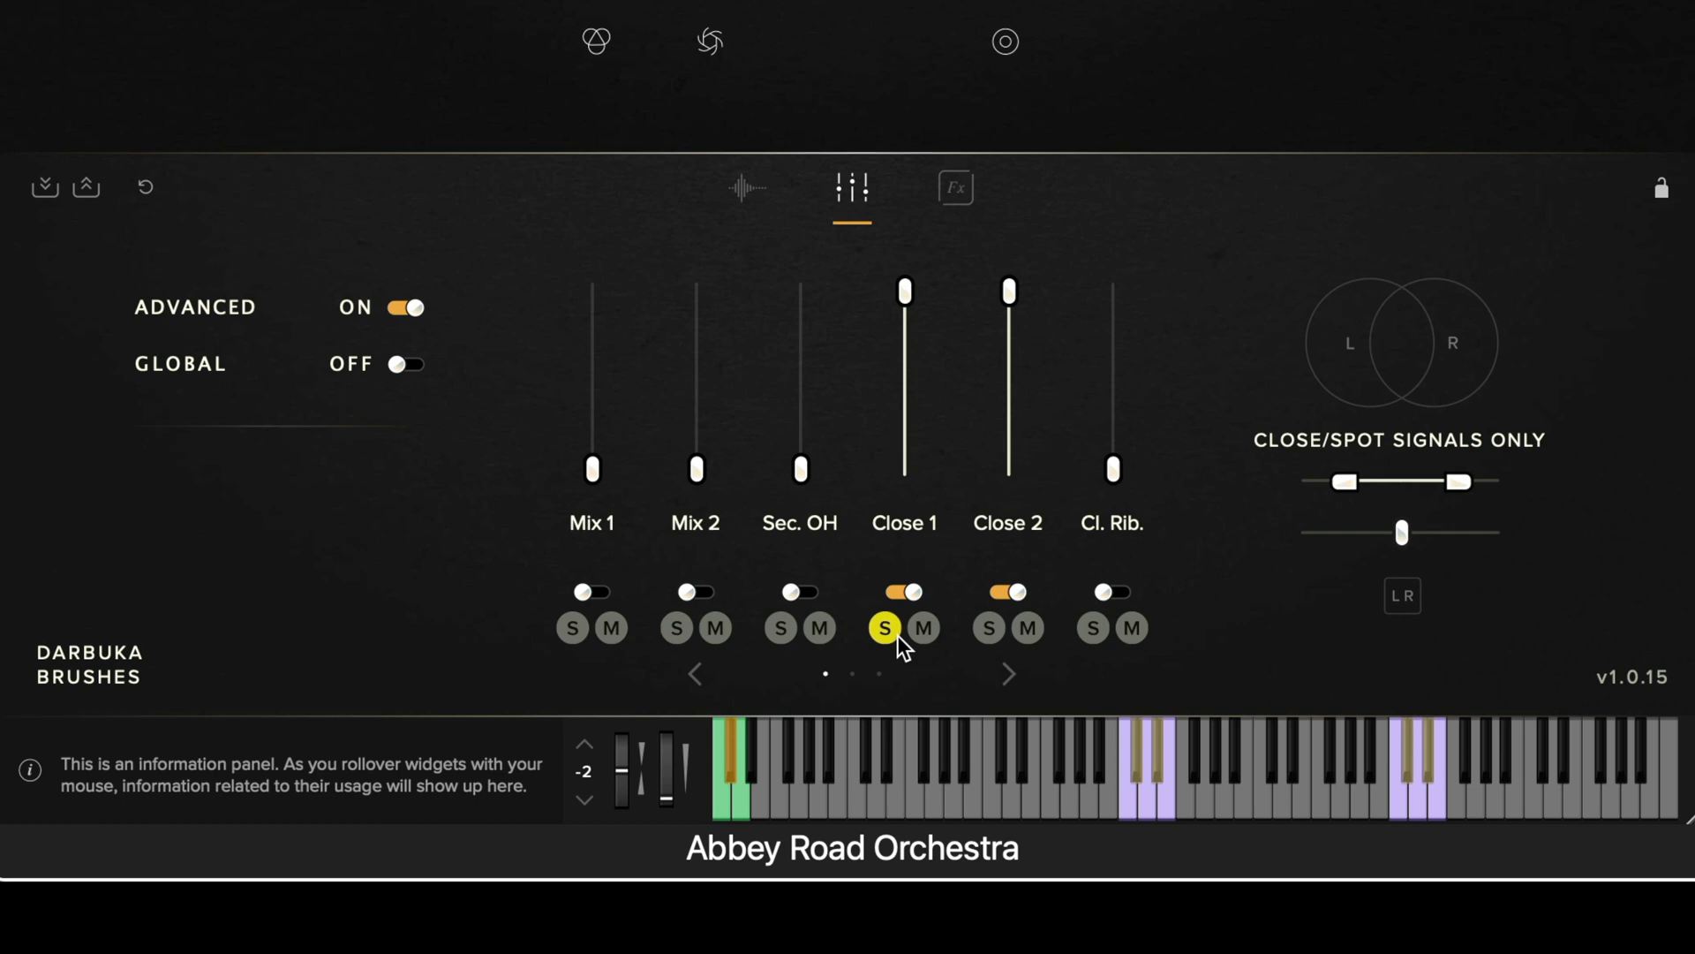
{"action": "left_click", "coordinate": [996, 634]}
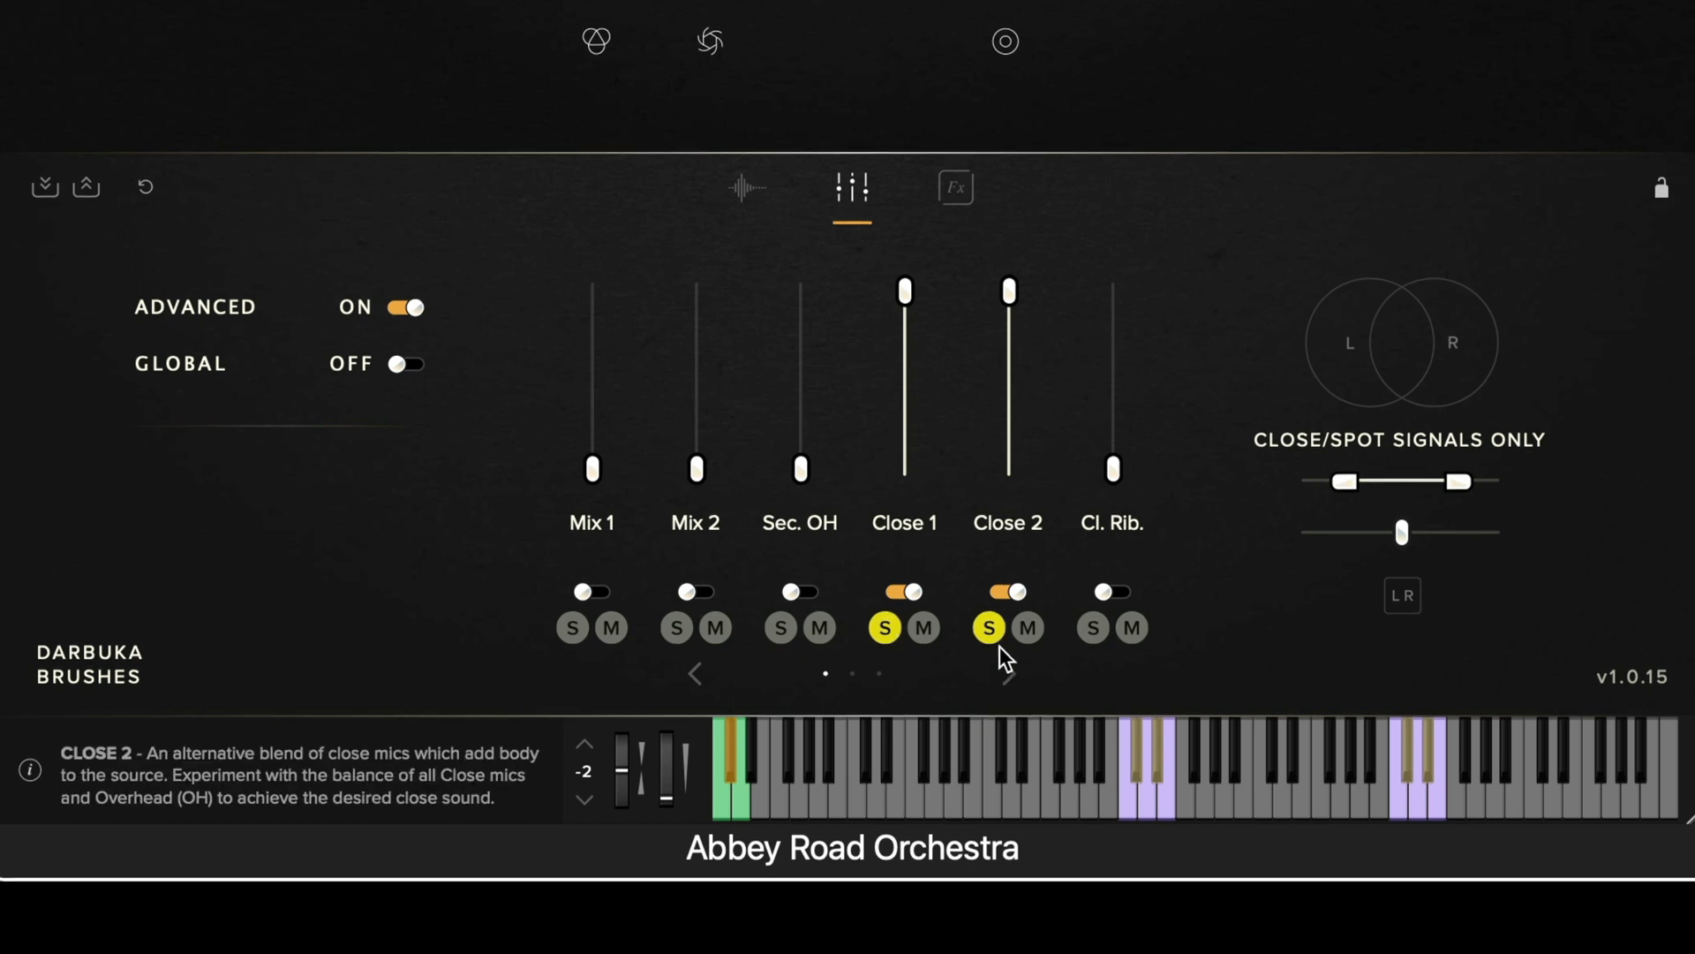
{"action": "left_click", "coordinate": [996, 633]}
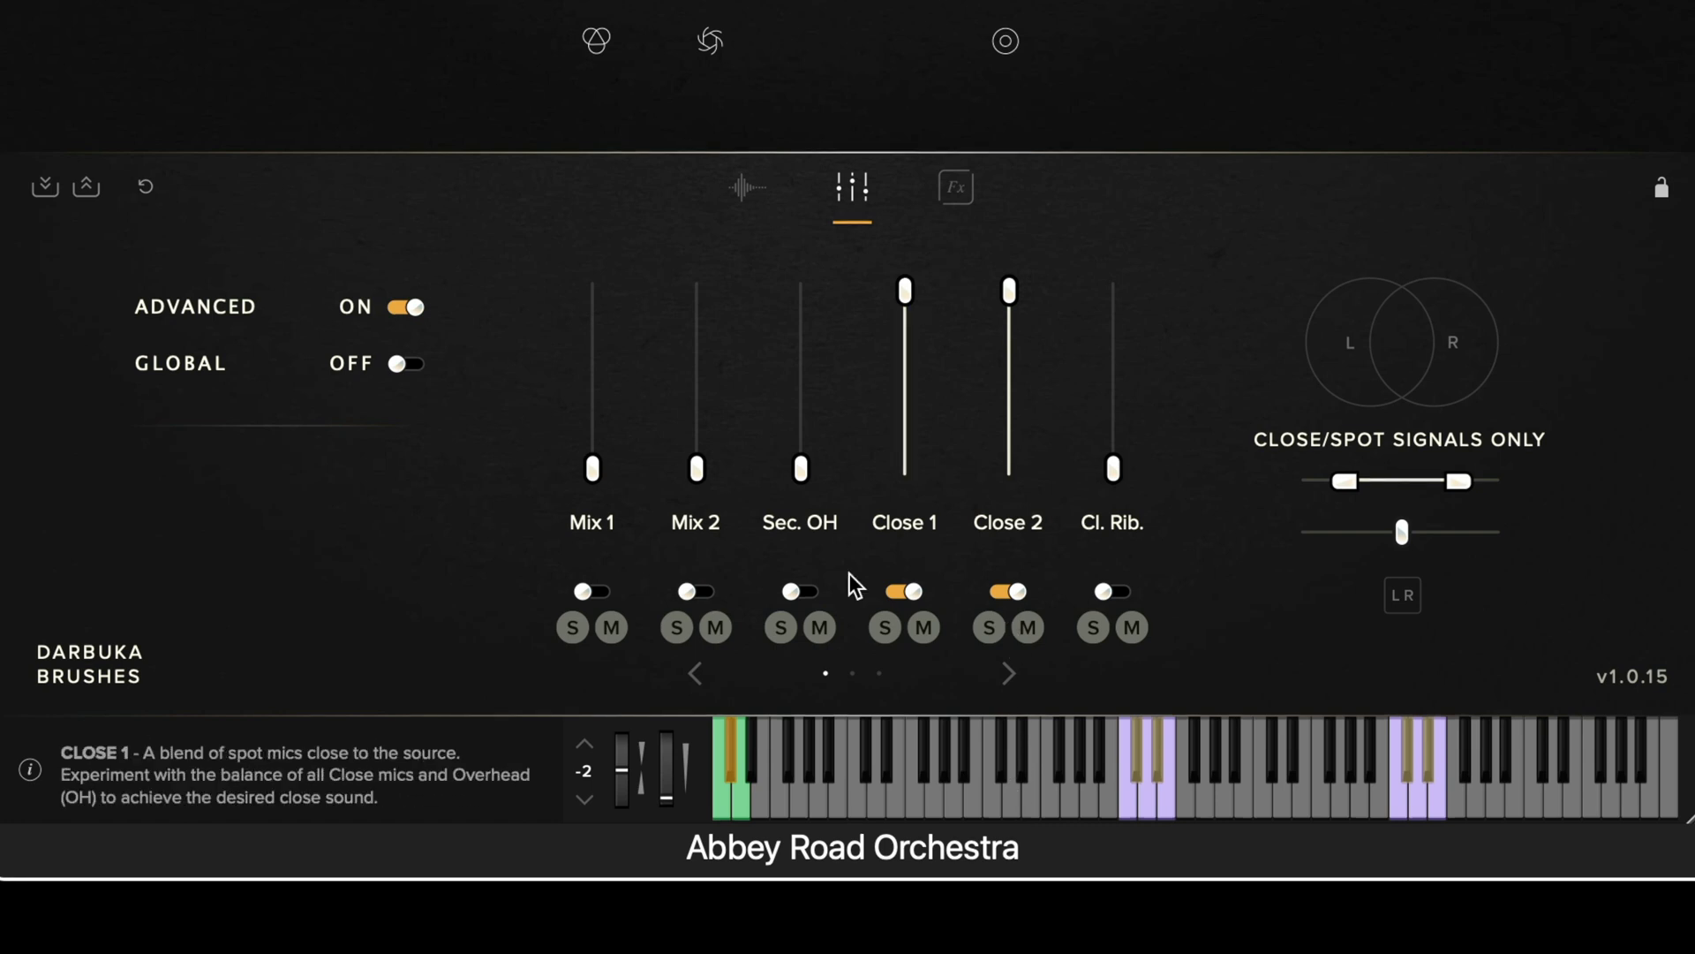
Step: Solo Close 1, lower it to its minimum level, and test its solo and mute while the signal is off
{"action": "left_click", "coordinate": [883, 629]}
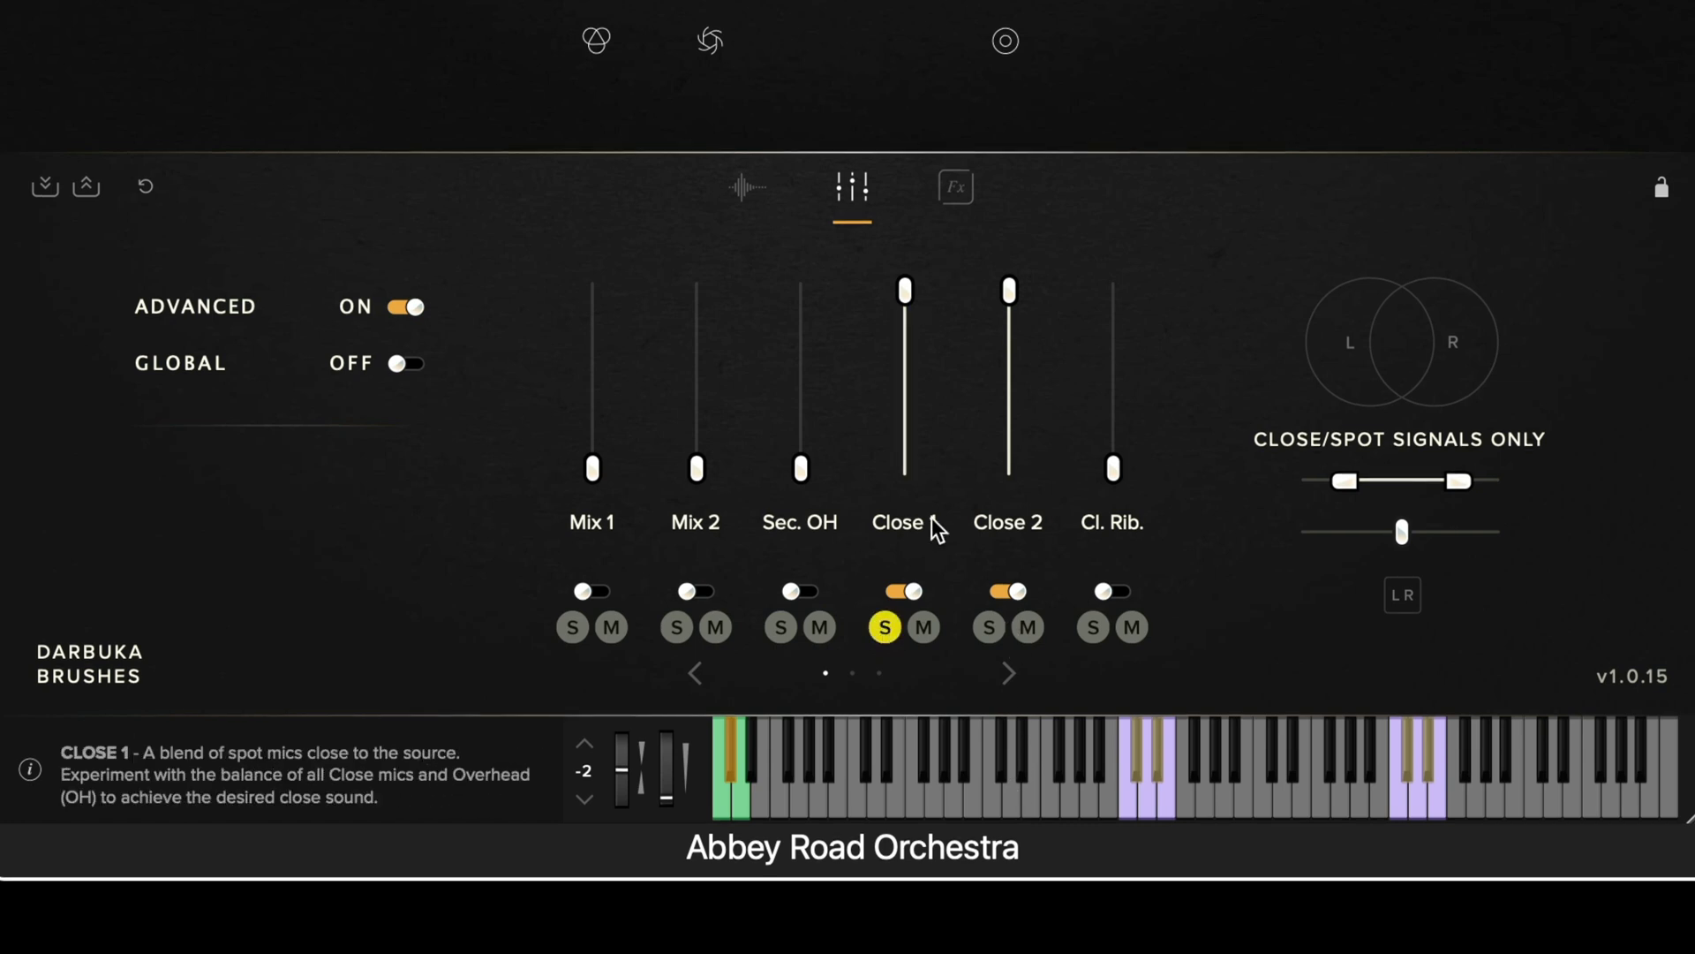
{"action": "mouse_move", "coordinate": [915, 284]}
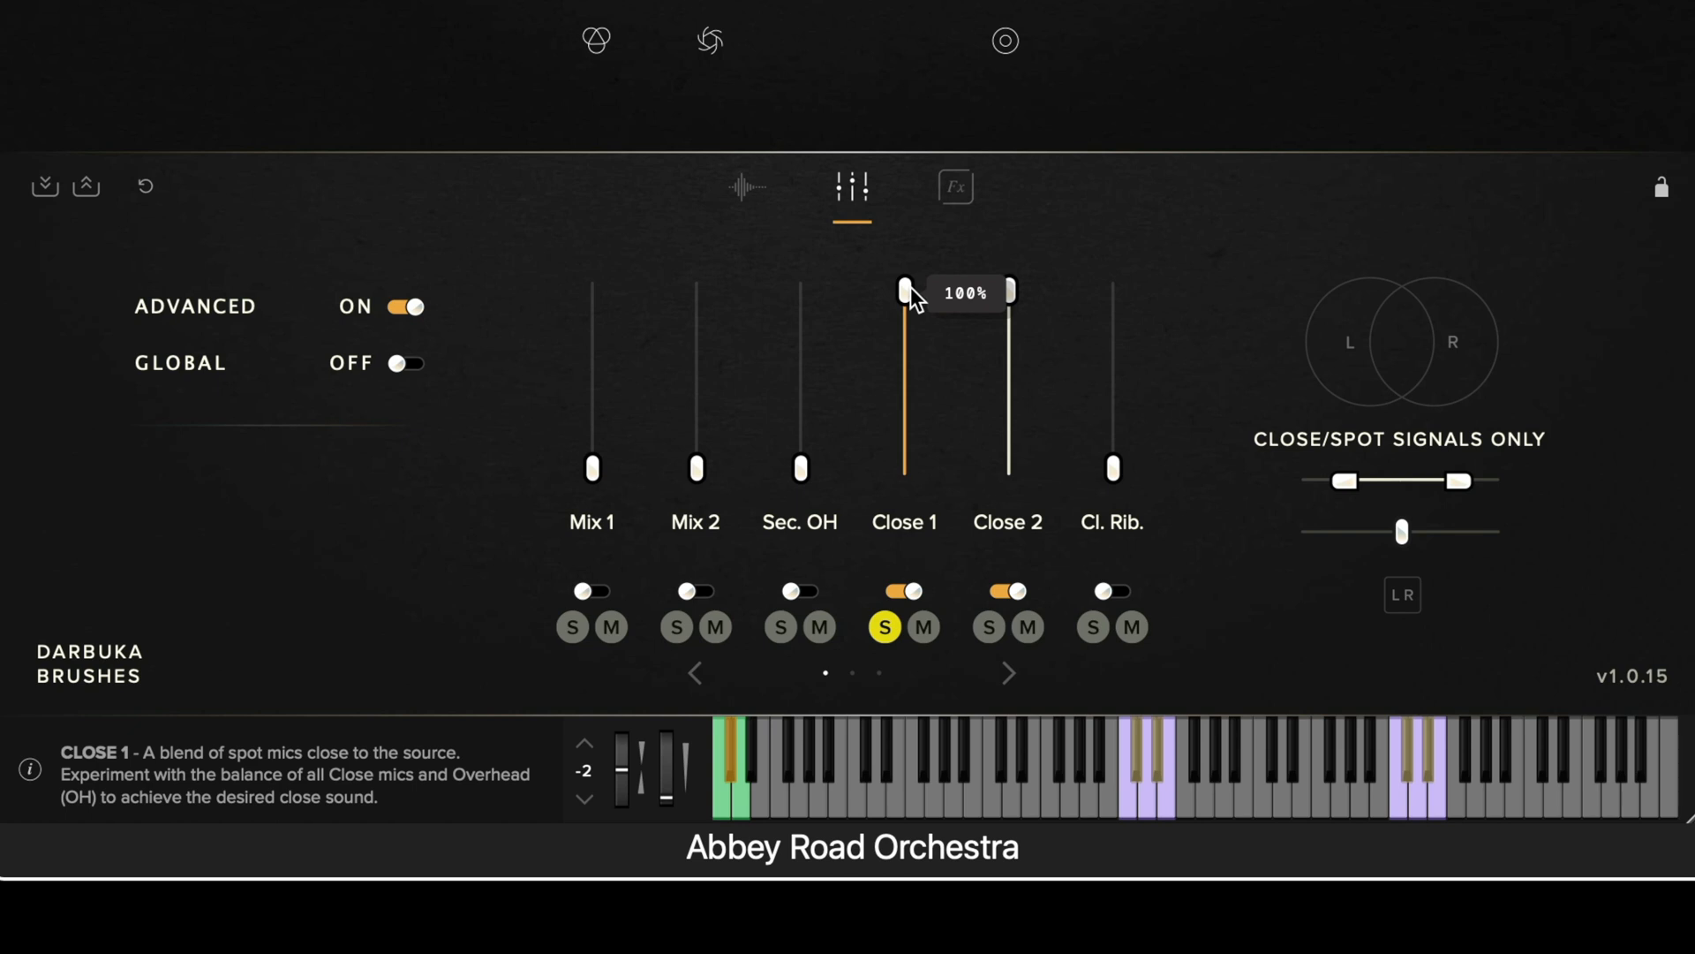
{"action": "left_click_drag", "start_coordinate": [909, 290], "coordinate": [906, 516]}
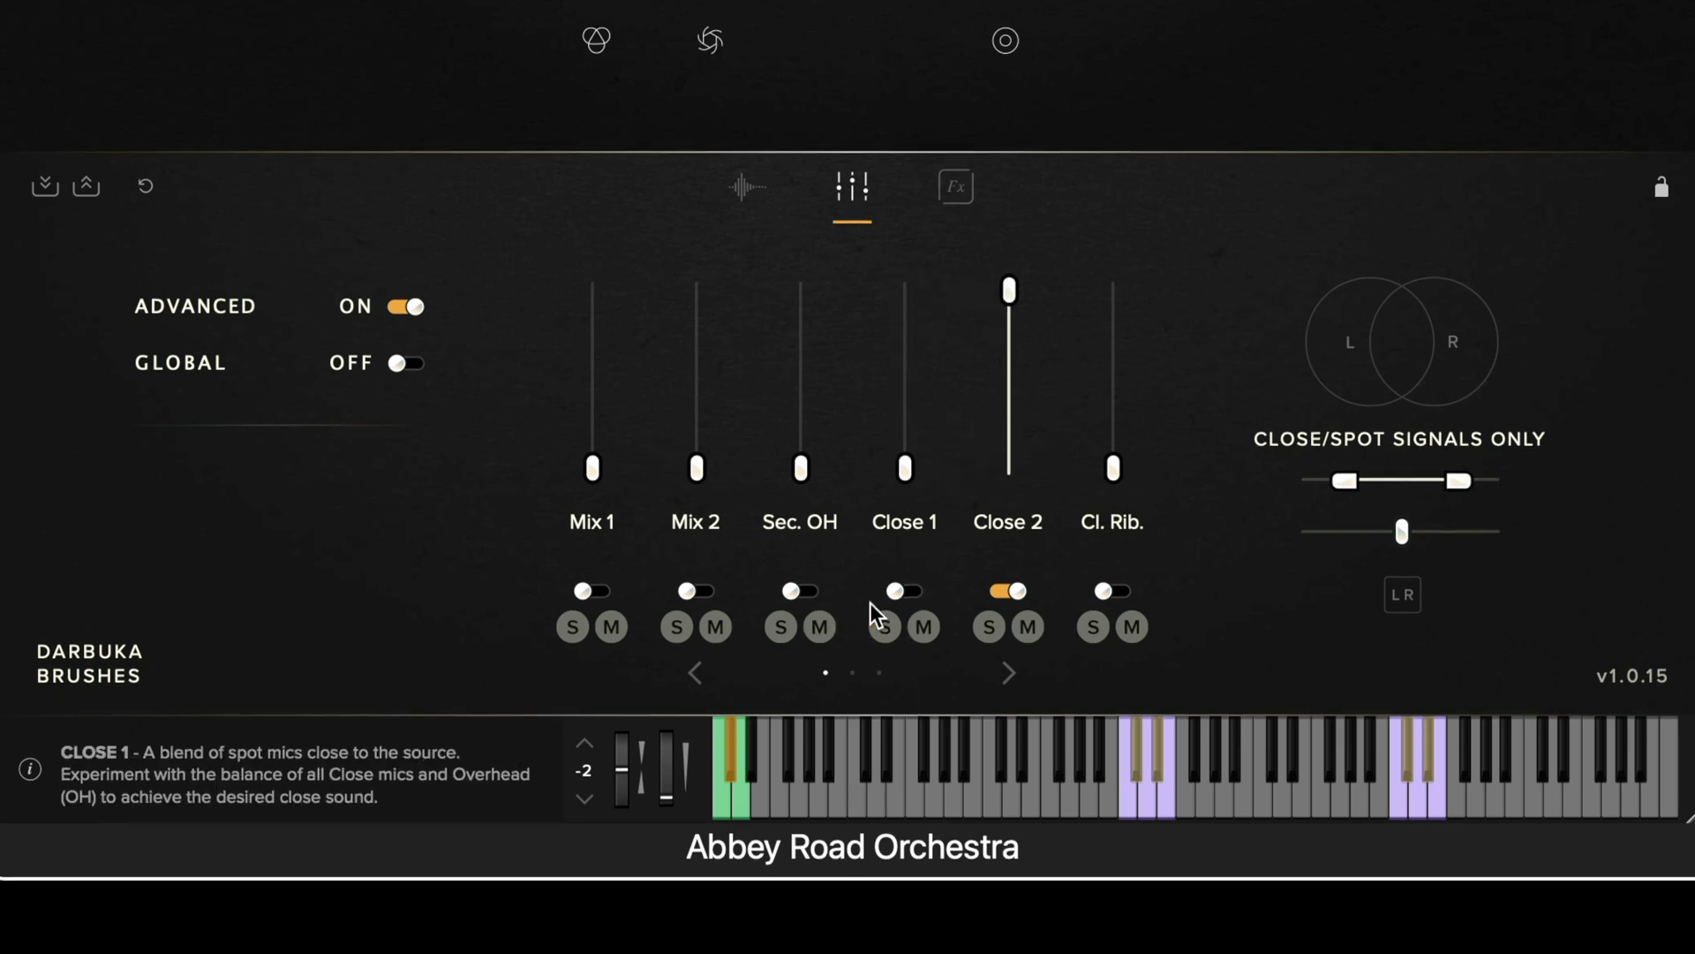
{"action": "left_click", "coordinate": [890, 629]}
{"action": "left_click", "coordinate": [923, 627]}
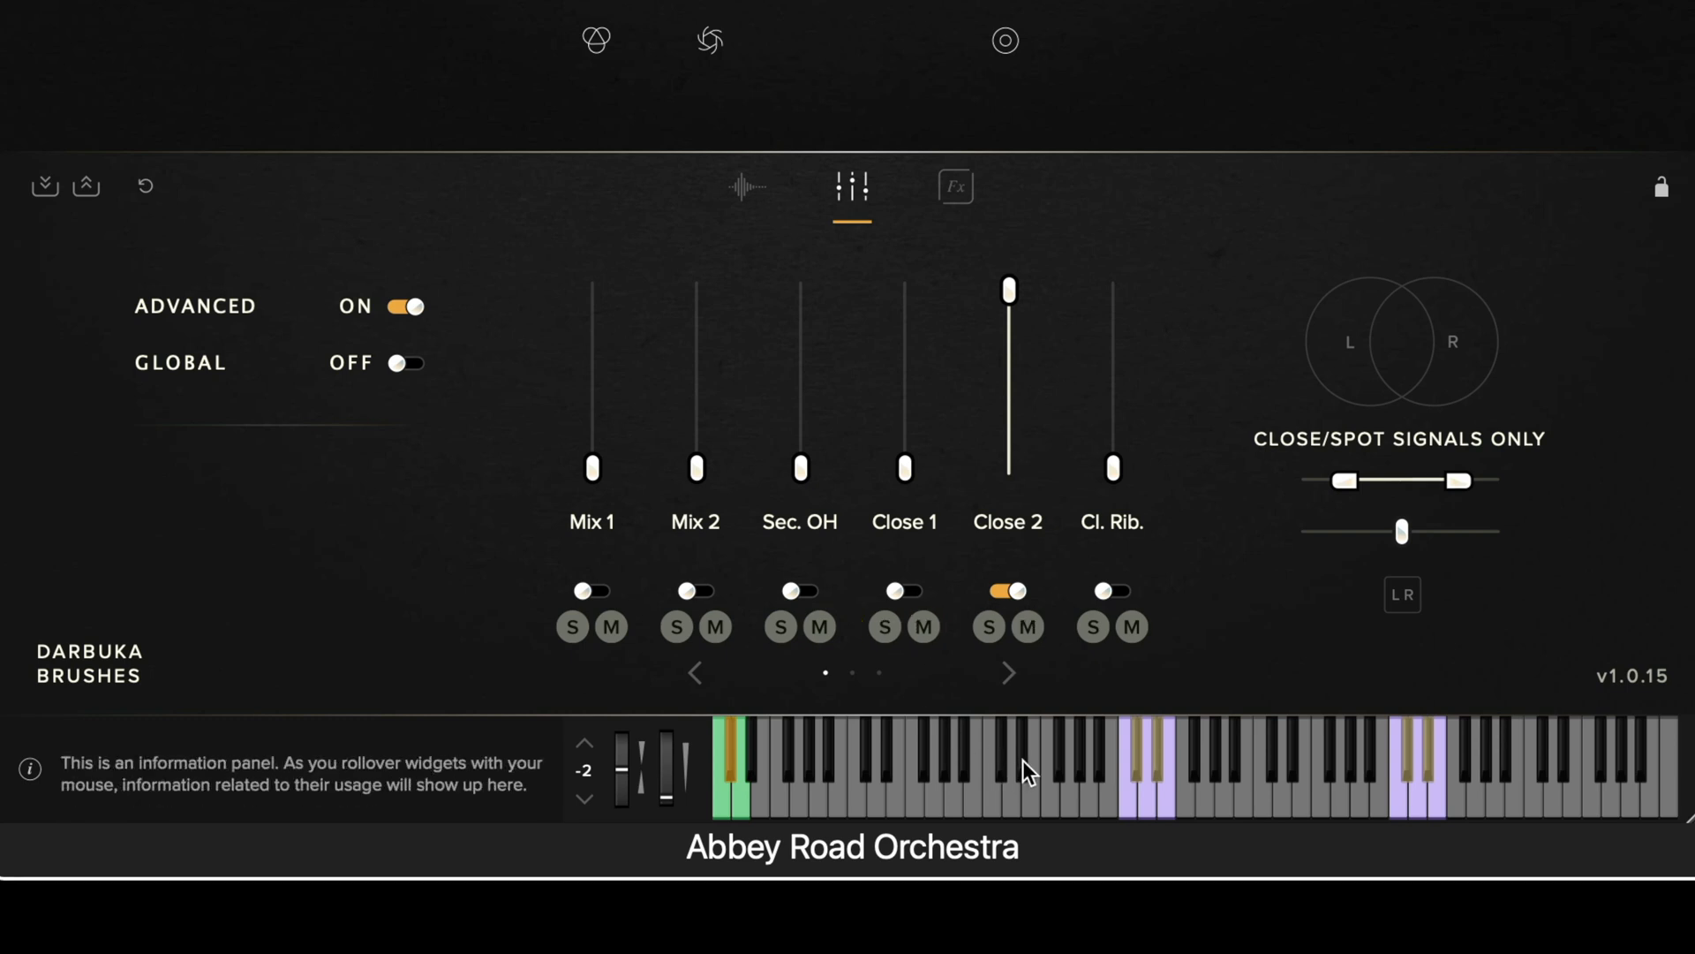
Step: Look through the remaining pages of mixer signals up to Vint. 1, Vint. 2, Pop Cl. and Spill, and return to the first page
{"action": "left_click", "coordinate": [1009, 673]}
{"action": "left_click", "coordinate": [1008, 673]}
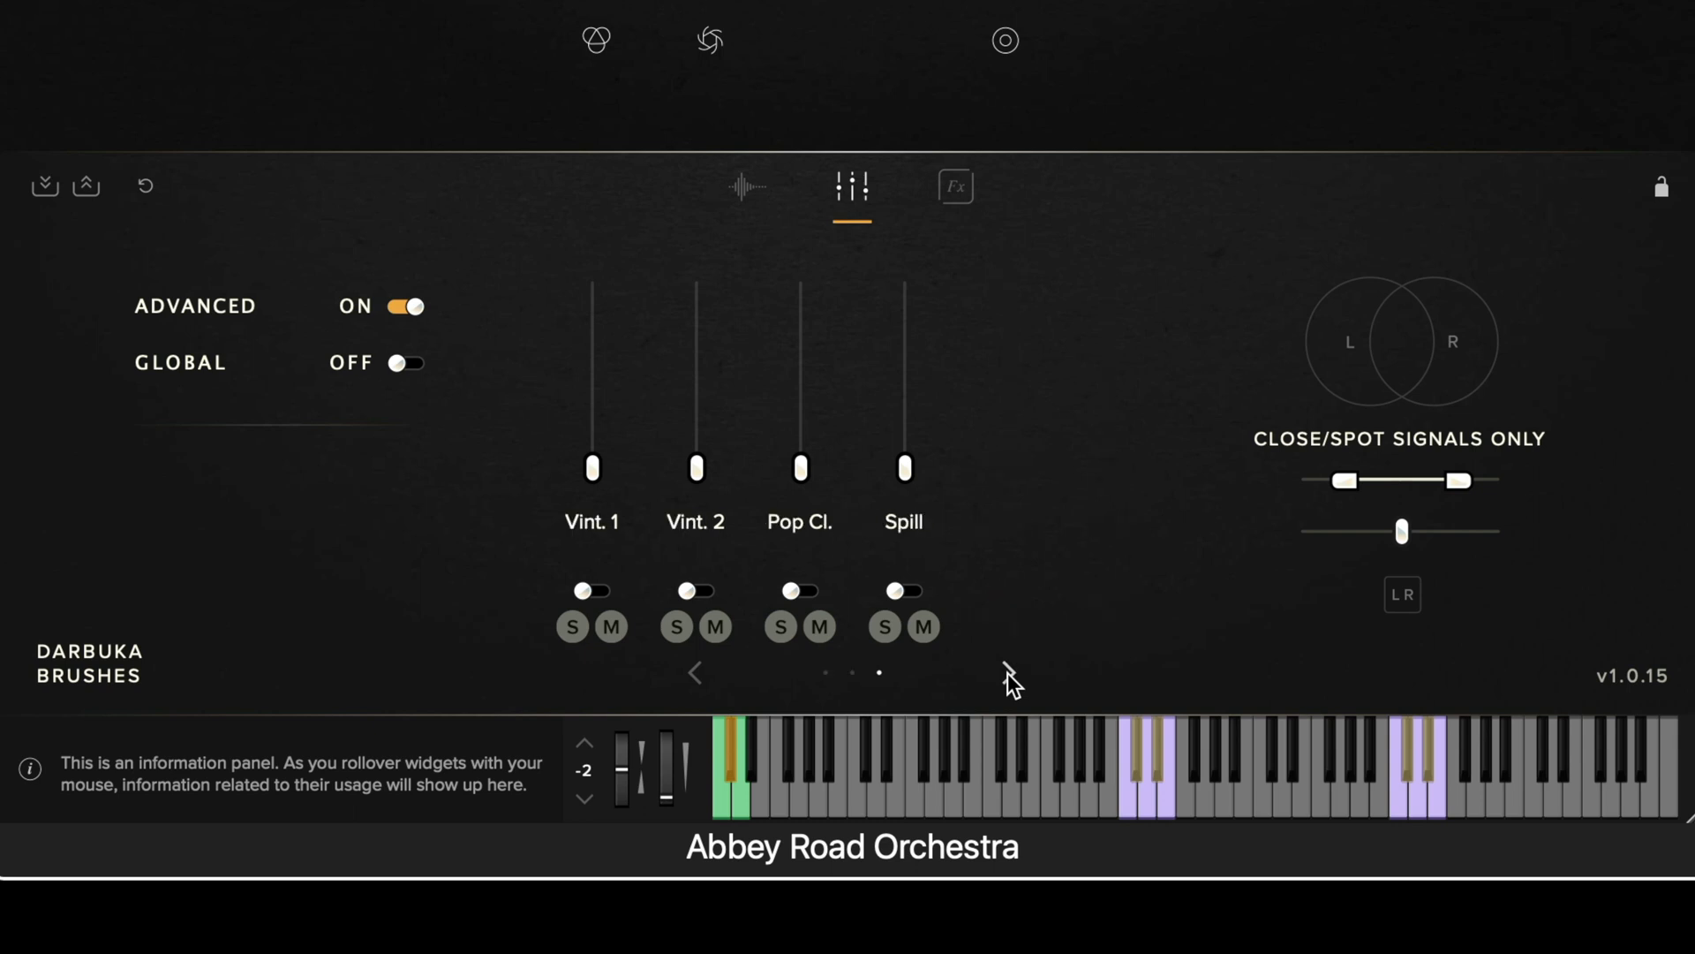
{"action": "left_click", "coordinate": [694, 673]}
{"action": "left_click", "coordinate": [694, 673]}
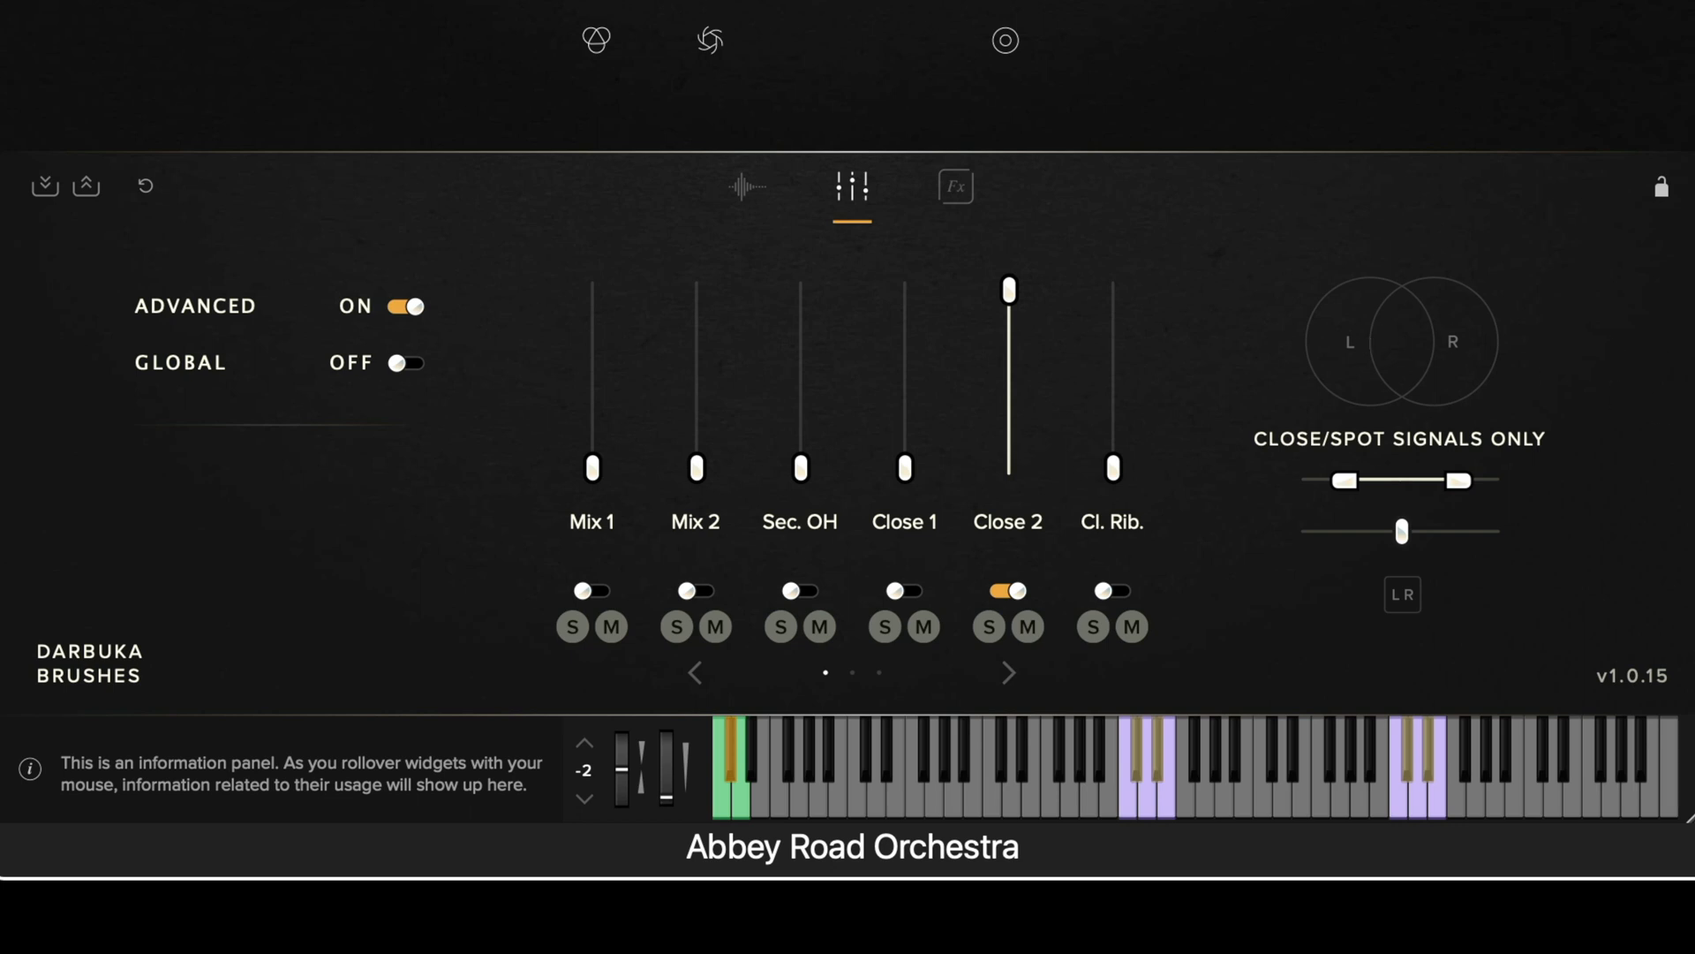
Step: Narrow the stereo width of the close/spot signals and shift their pan slightly right, trying the left/right swap and the mixer lock
{"action": "left_click_drag", "start_coordinate": [1453, 482], "coordinate": [1298, 530]}
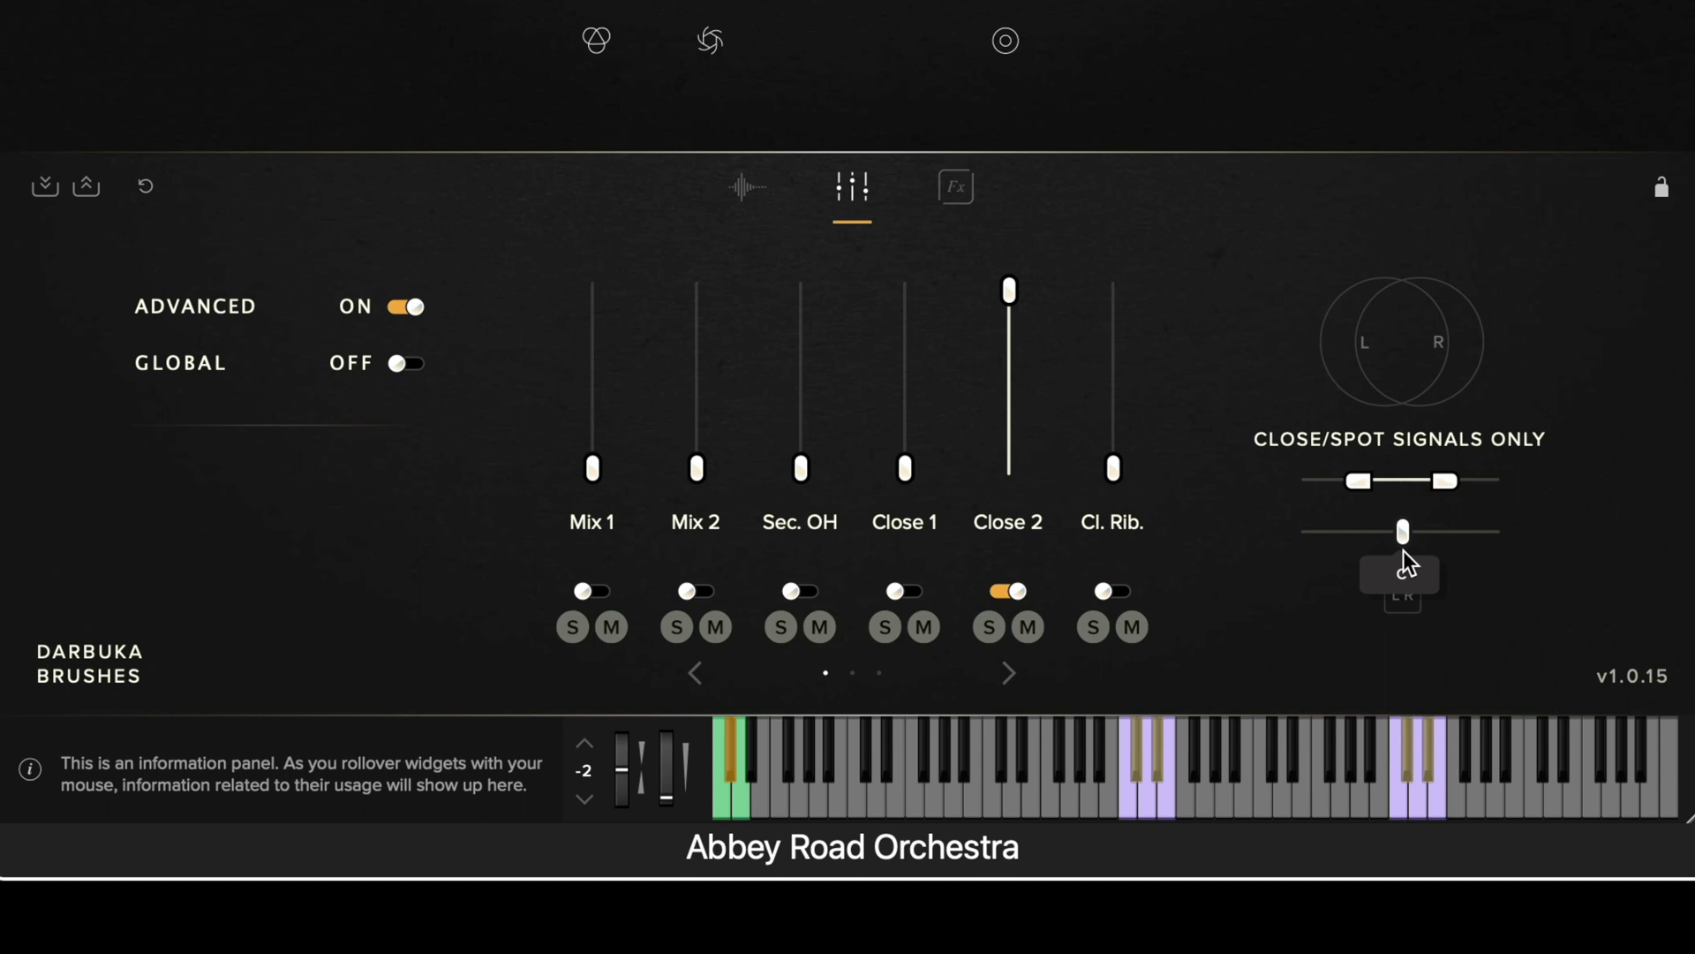
{"action": "mouse_move", "coordinate": [1404, 534]}
{"action": "left_mouse_down"}
{"action": "mouse_move", "coordinate": [1344, 533]}
{"action": "mouse_move", "coordinate": [1407, 540]}
{"action": "left_mouse_up"}
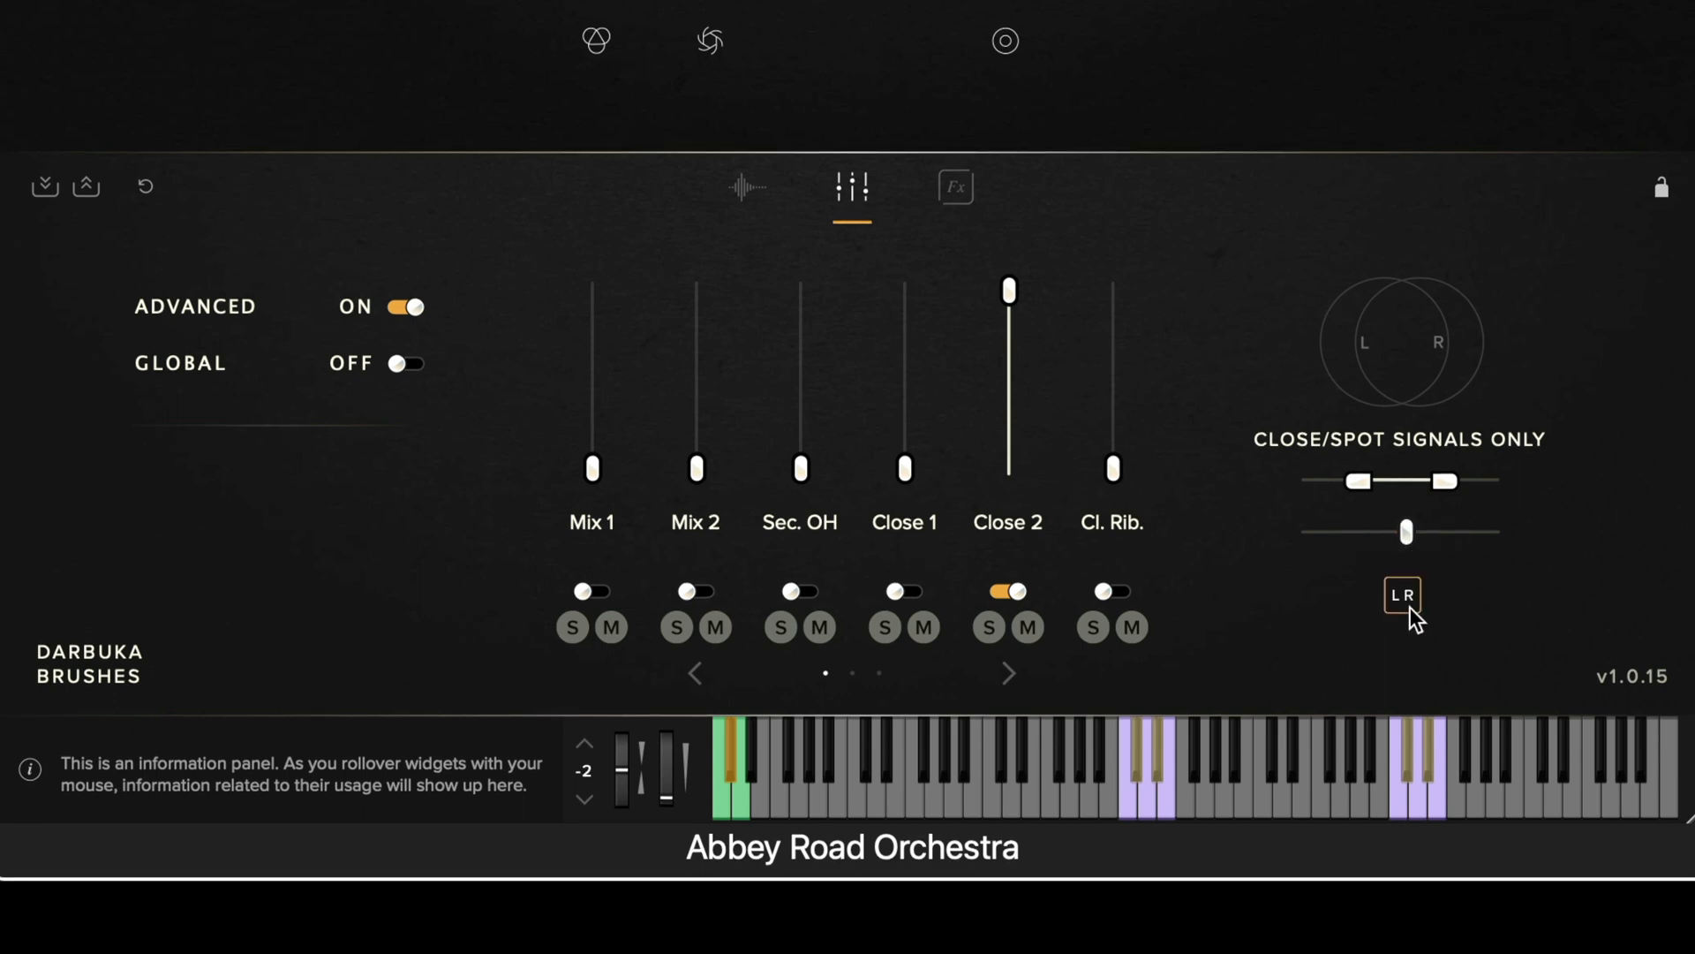
{"action": "left_click", "coordinate": [1404, 603]}
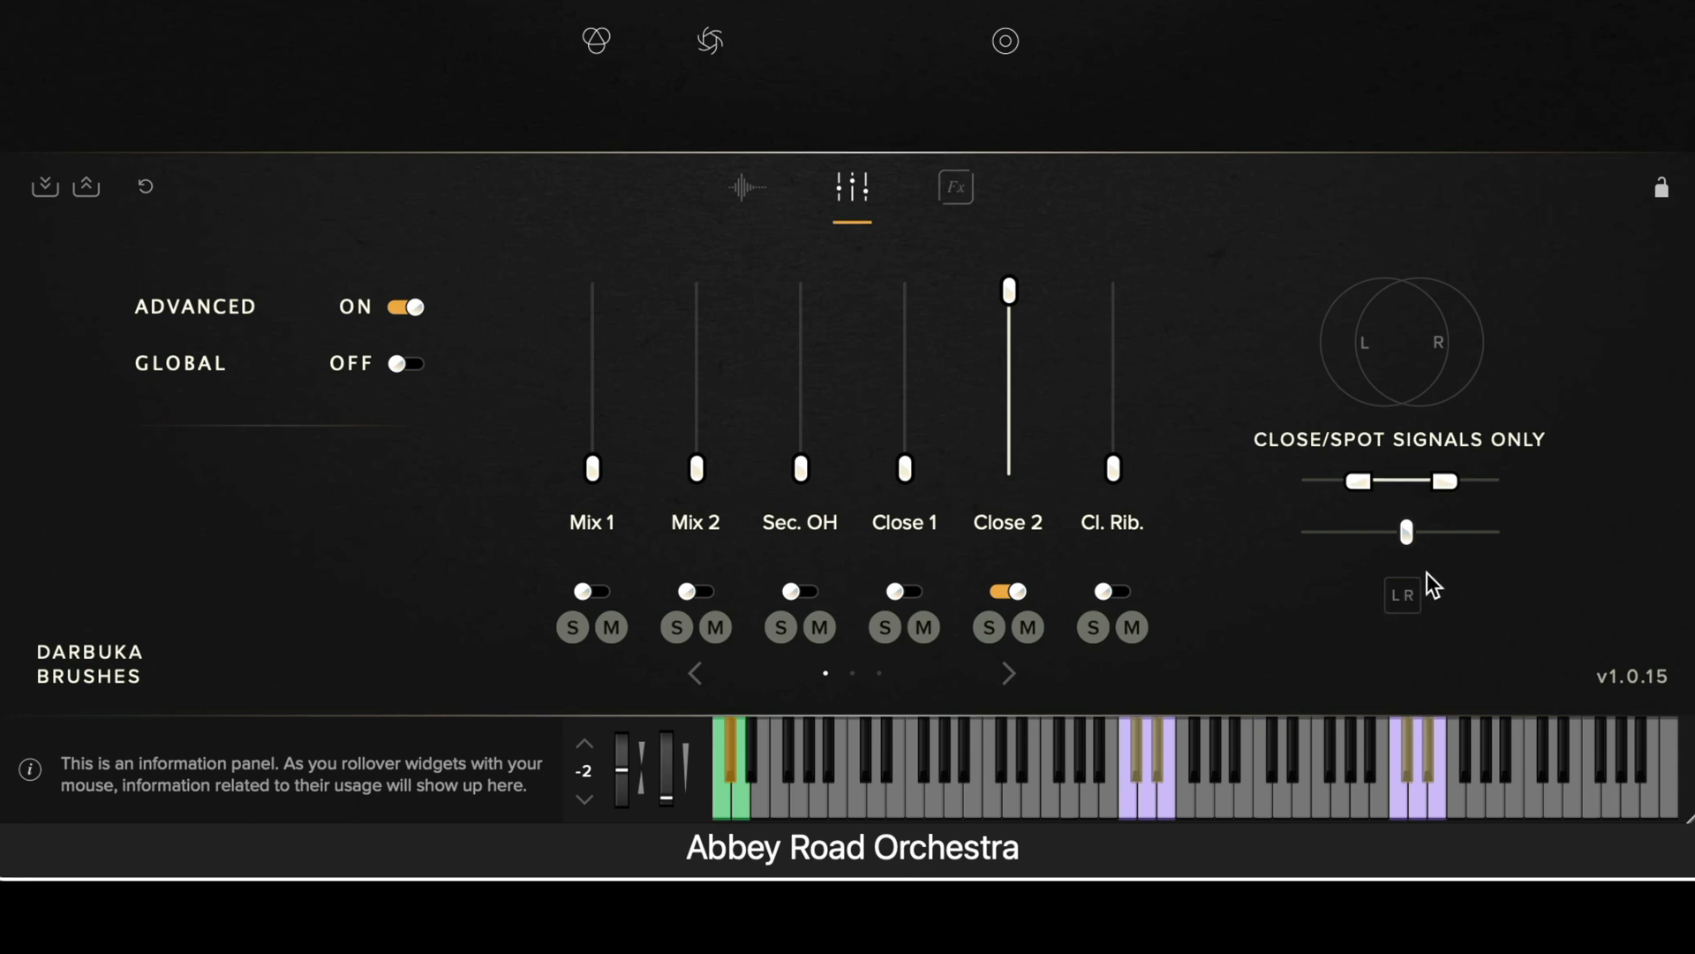
{"action": "left_click_drag", "start_coordinate": [1457, 472], "coordinate": [1453, 484]}
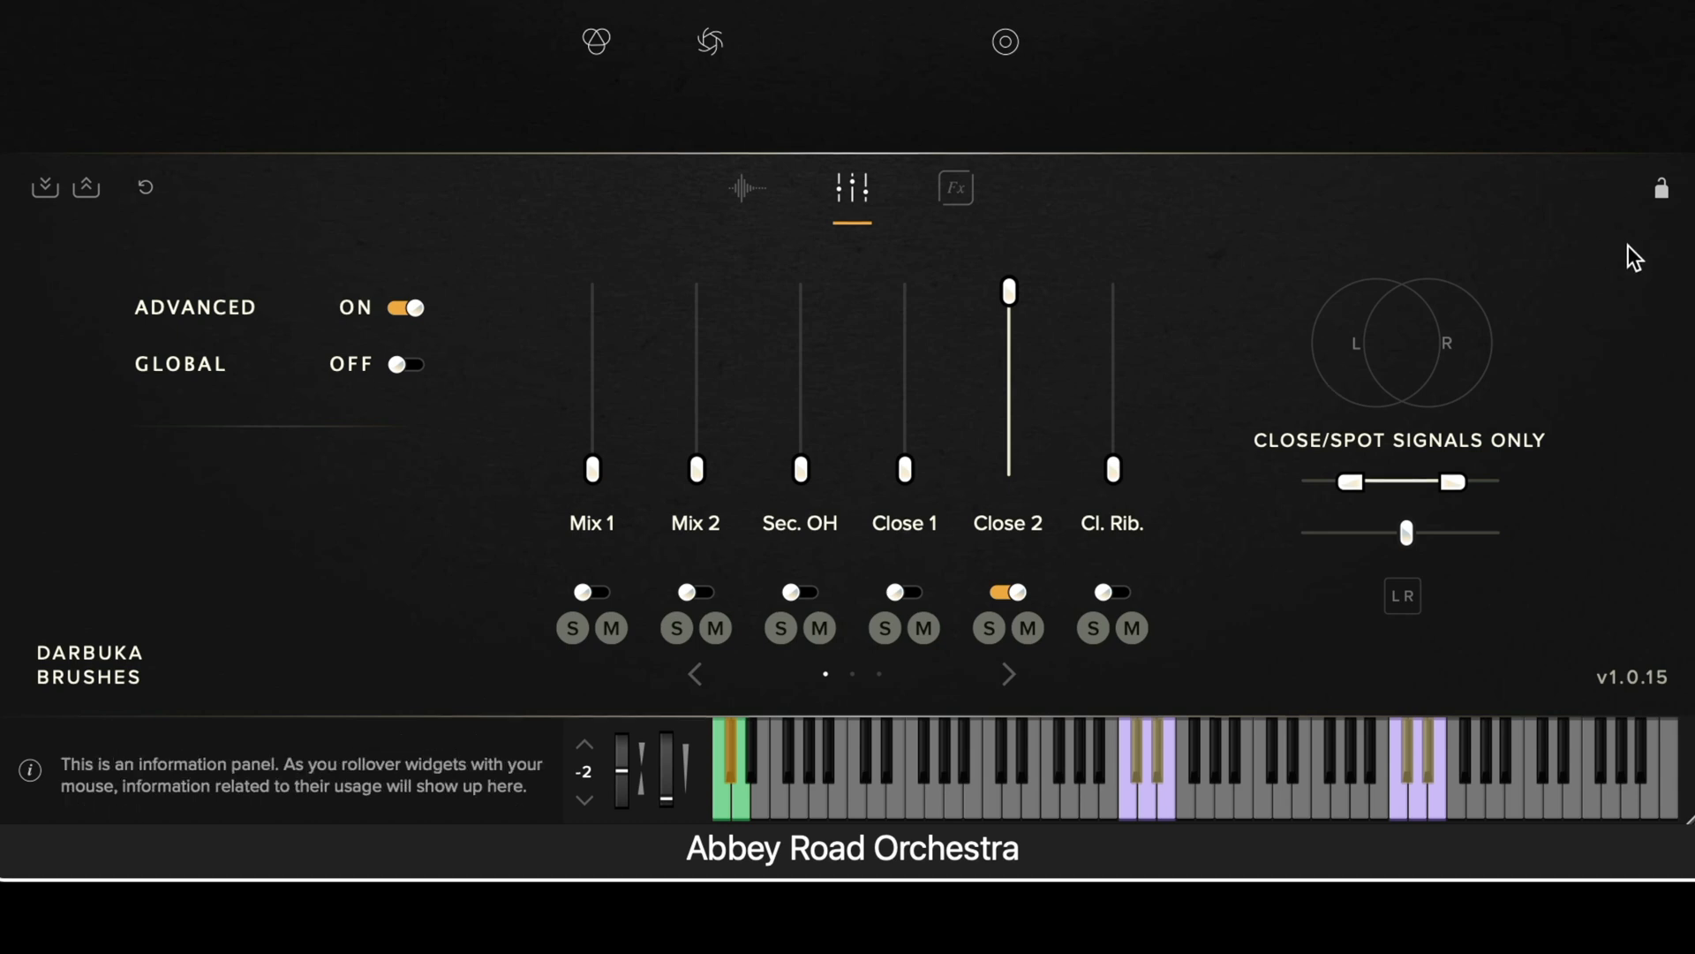
{"action": "left_click", "coordinate": [1661, 191]}
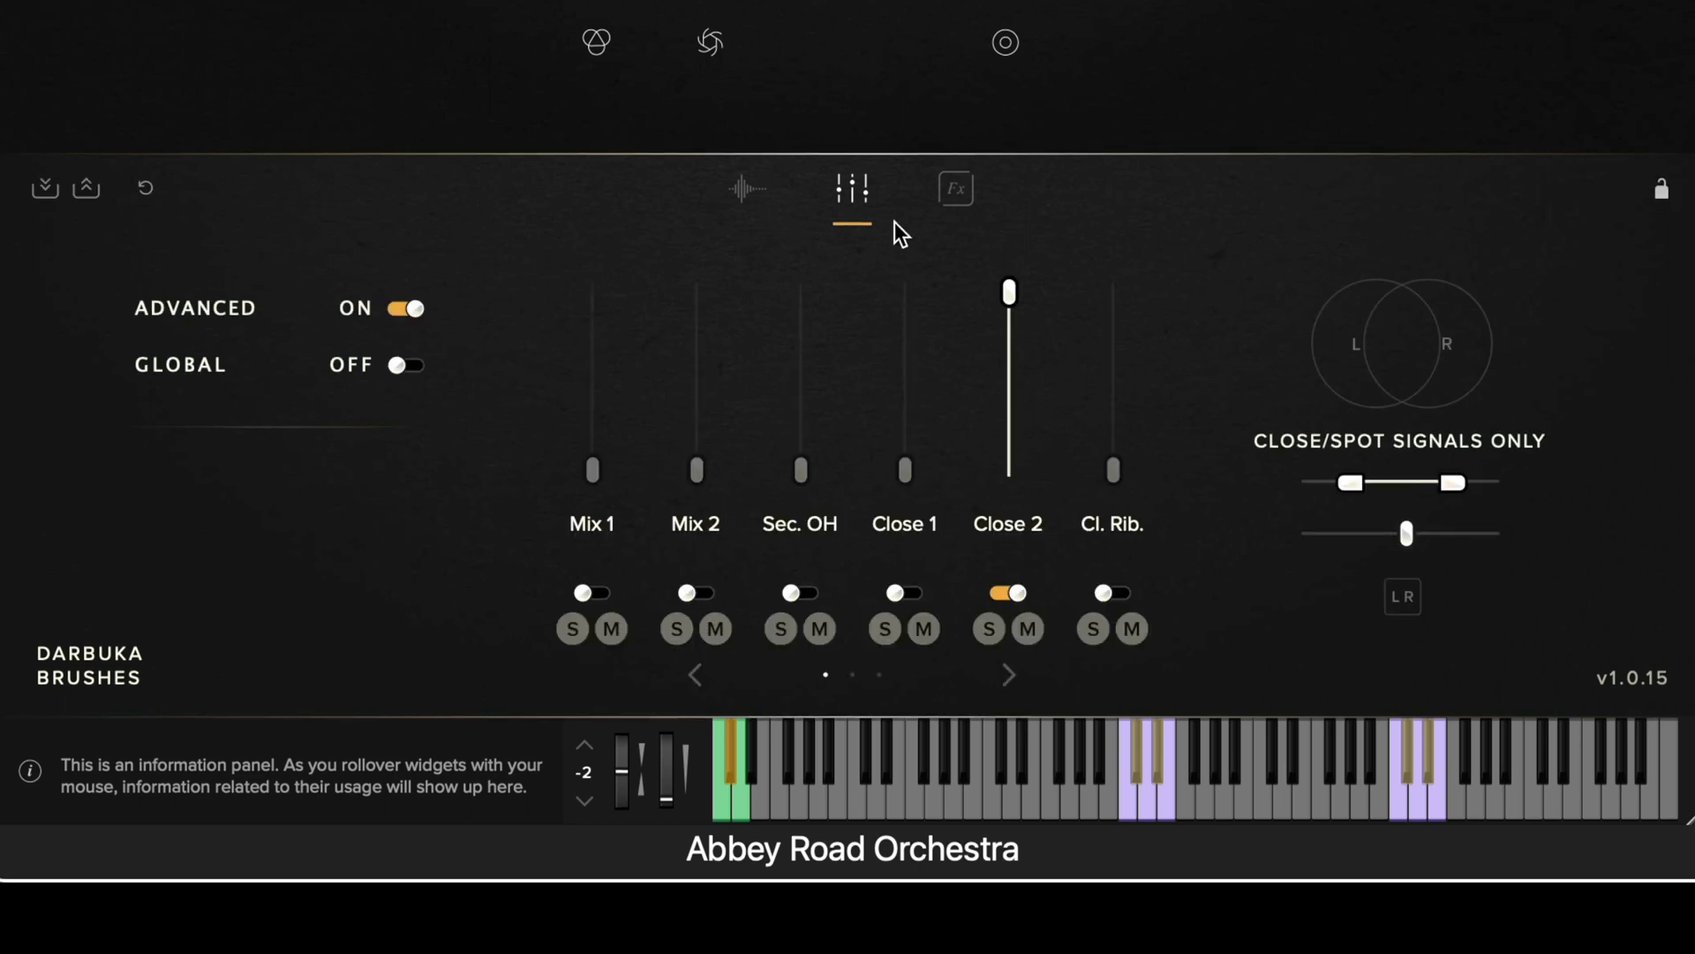
Step: Show the Reverb and Tightness effects, try Tightness at 79% and 86%, and lower it to about a quarter
{"action": "left_click", "coordinate": [938, 189]}
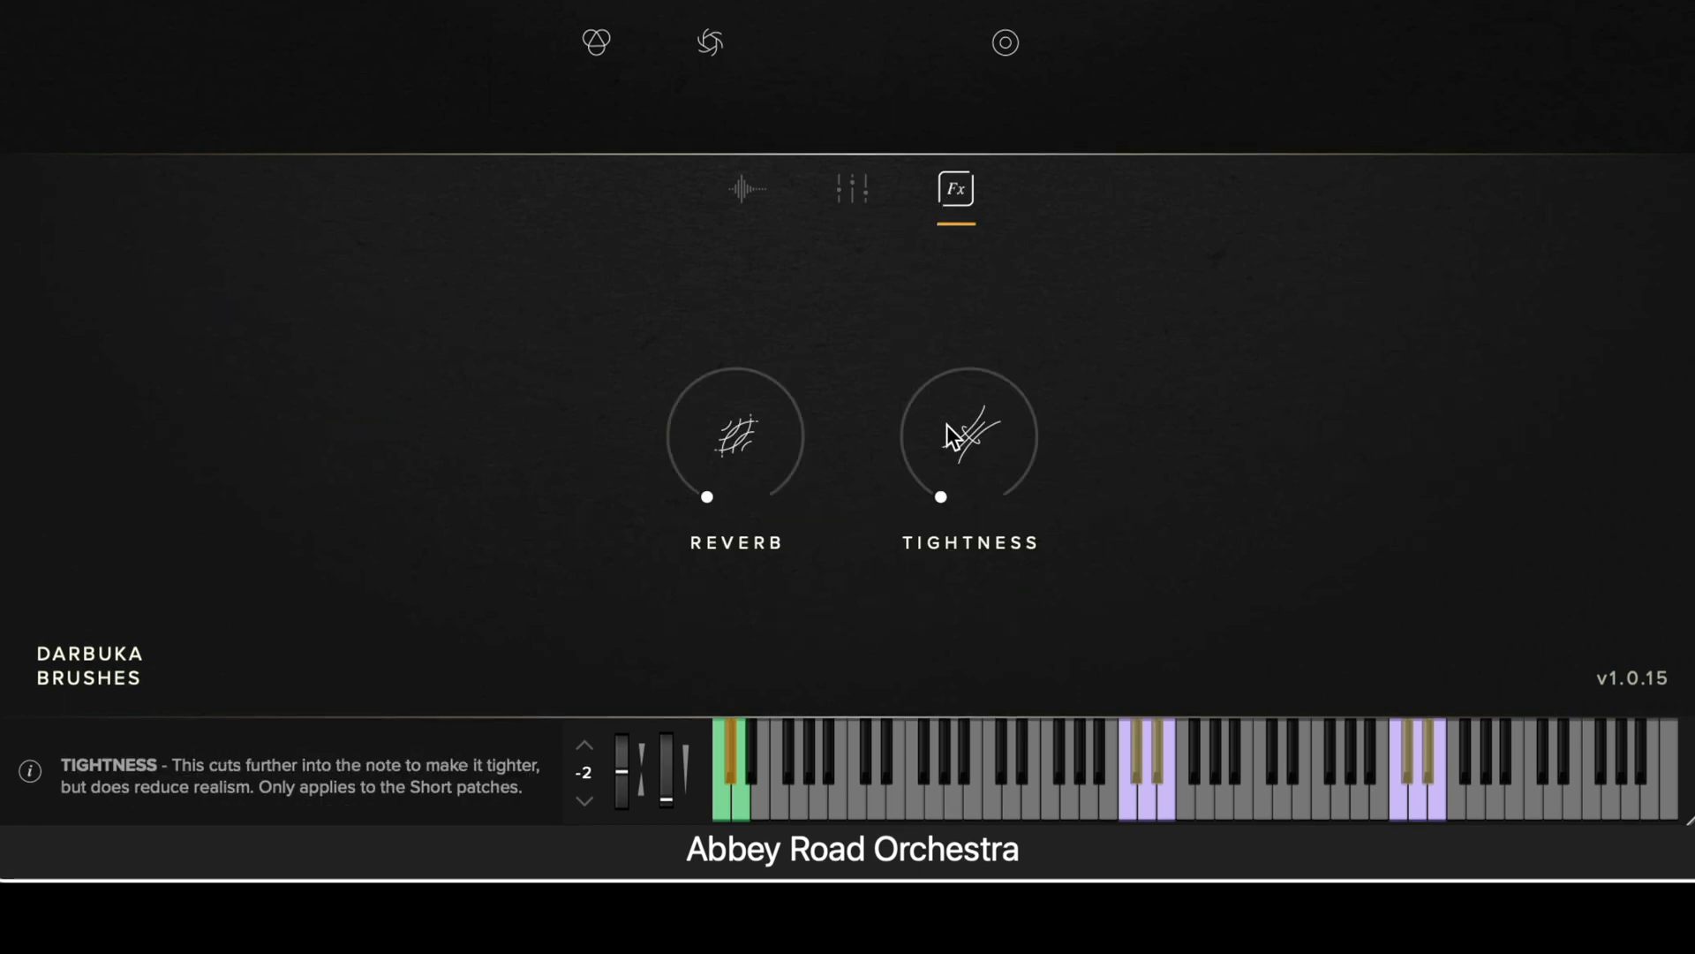
{"action": "left_click_drag", "start_coordinate": [698, 438], "coordinate": [1196, 212]}
{"action": "mouse_move", "coordinate": [955, 386]}
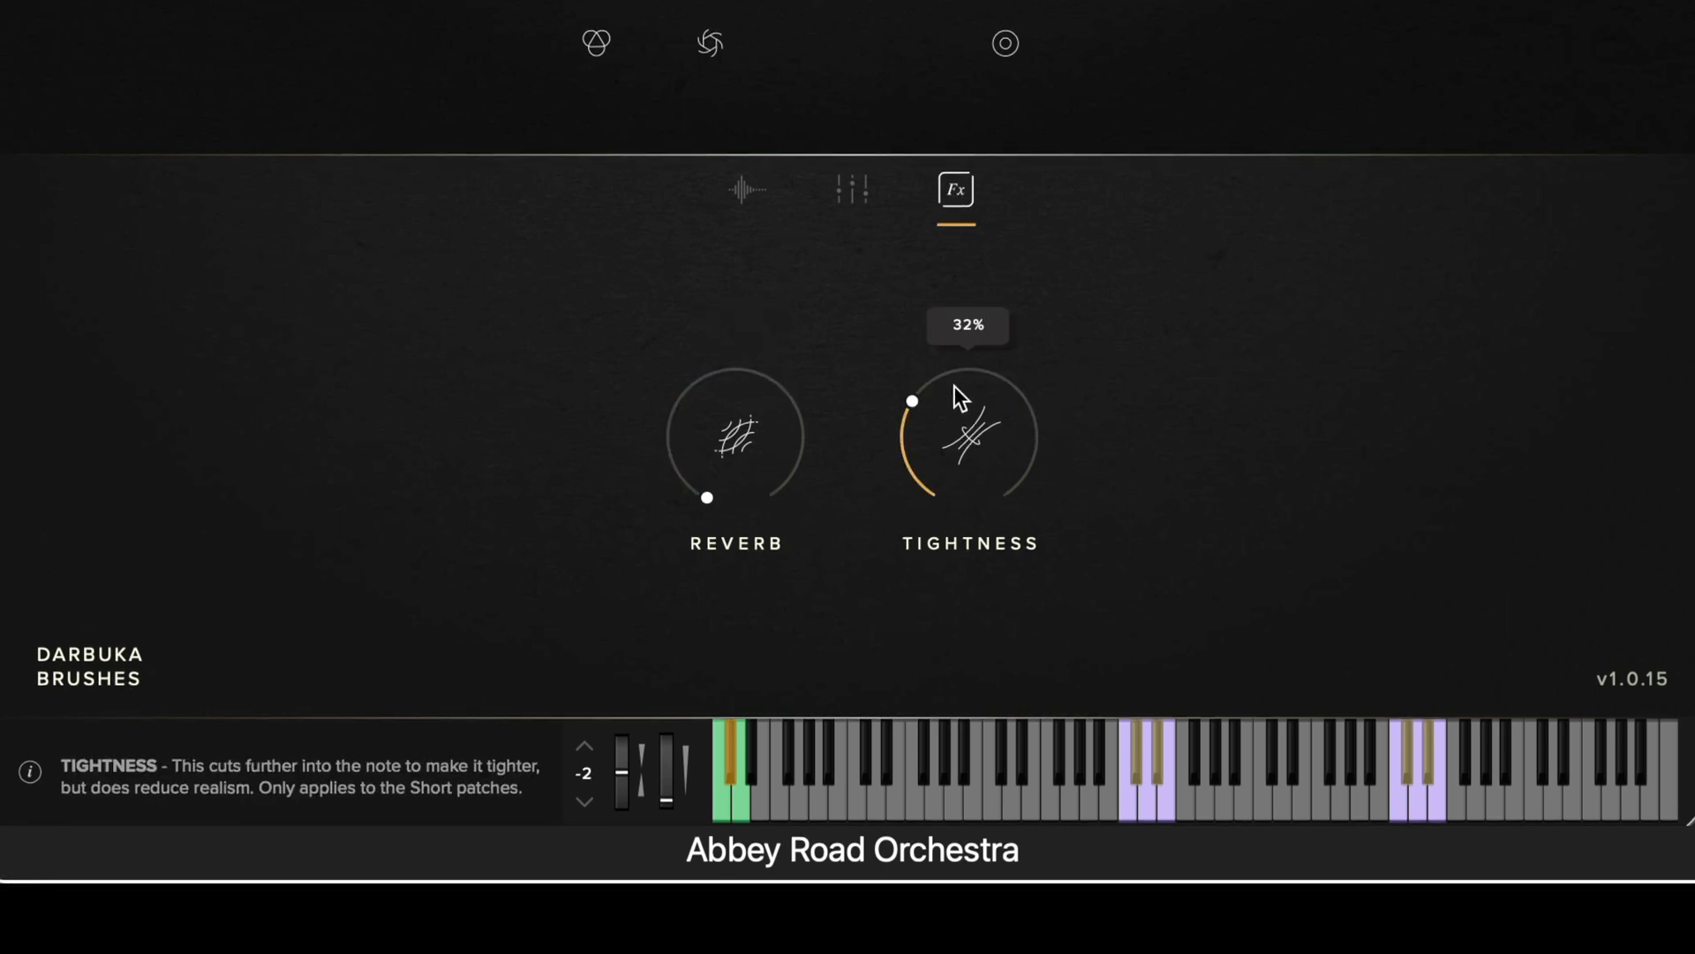
{"action": "left_click_drag", "start_coordinate": [981, 310], "coordinate": [1047, 235]}
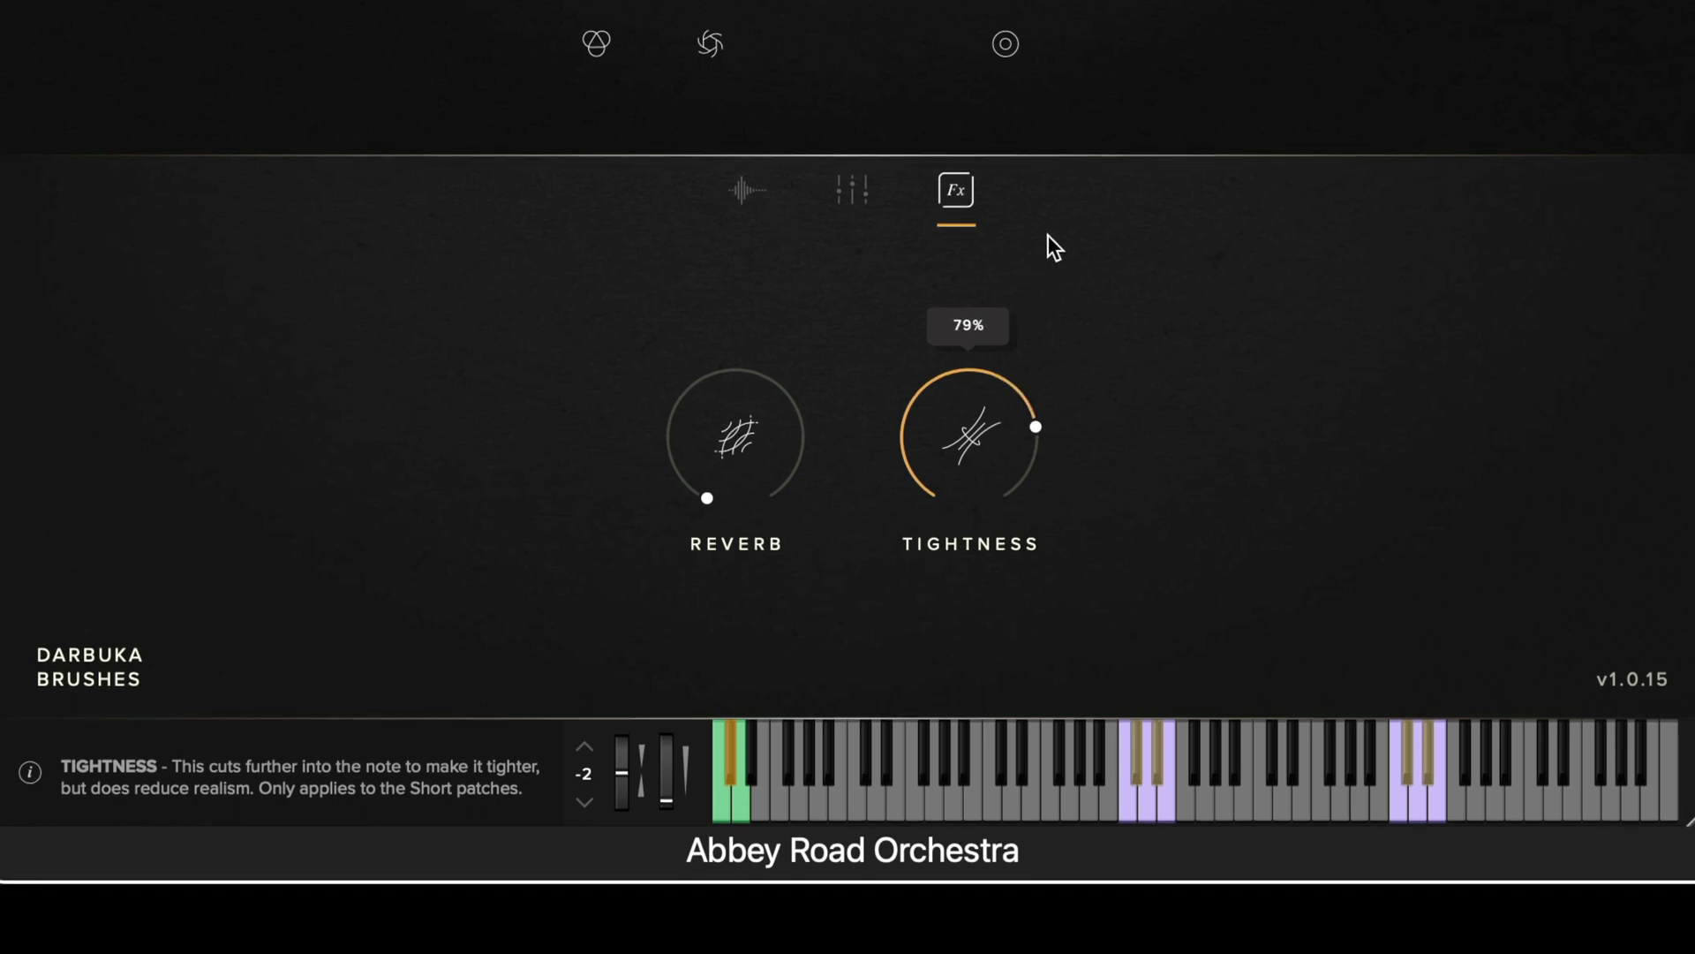
{"action": "mouse_move", "coordinate": [1017, 399]}
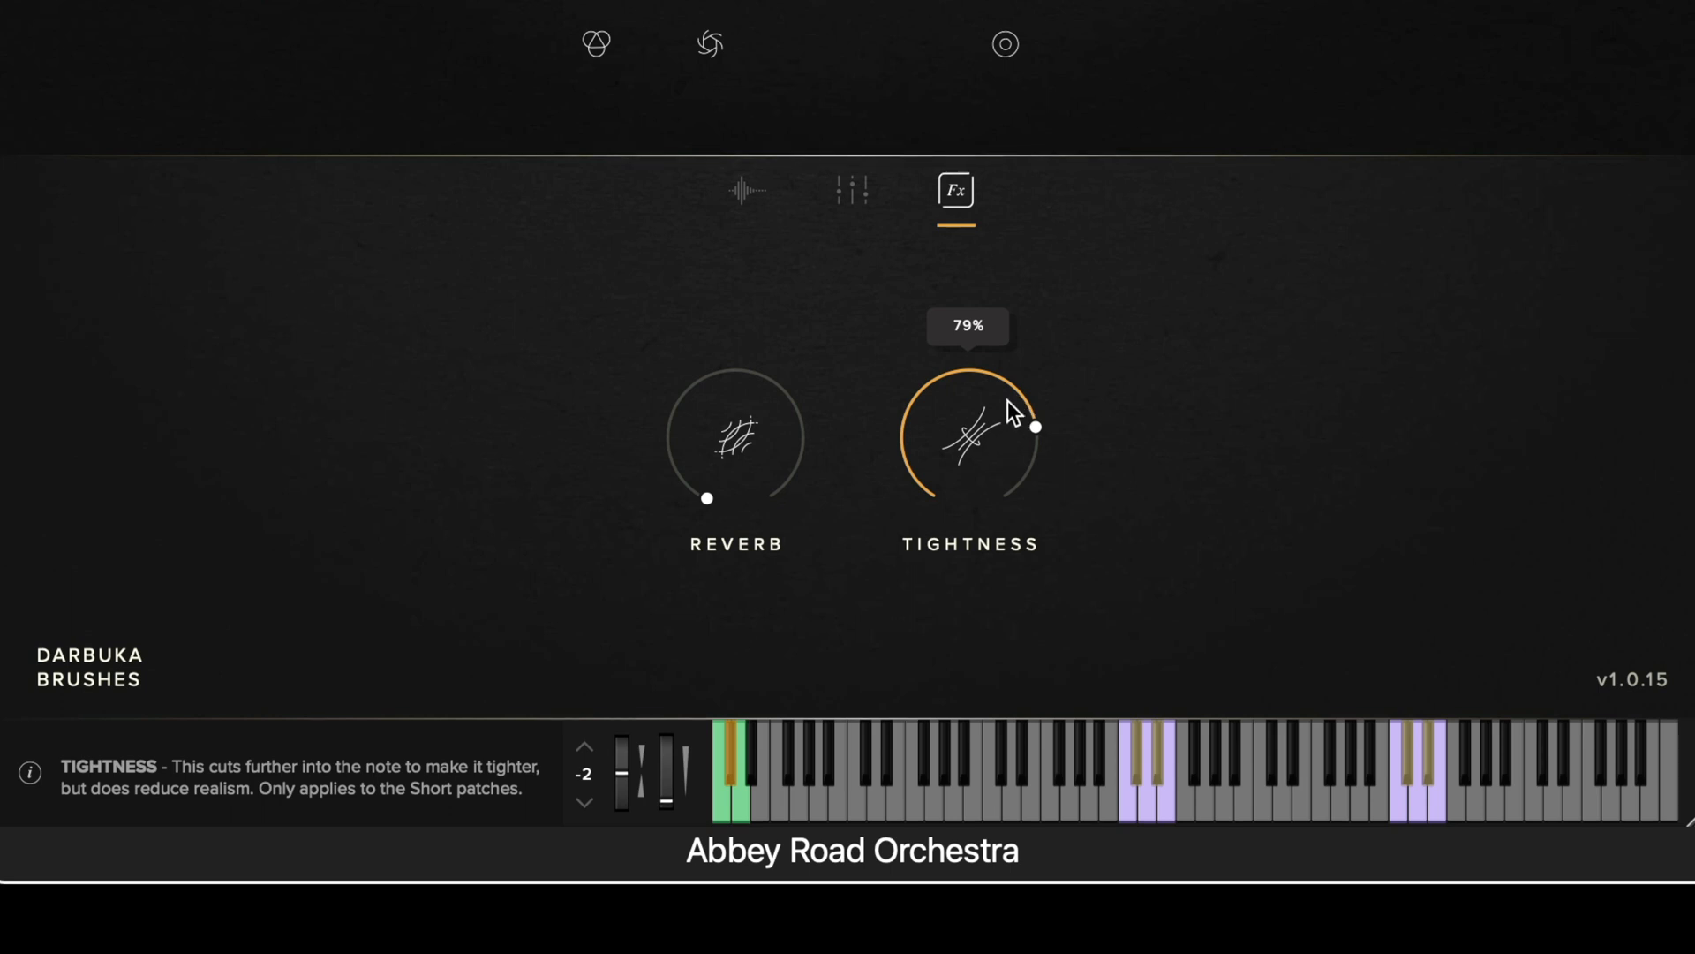
{"action": "mouse_move", "coordinate": [1004, 398]}
{"action": "left_mouse_down"}
{"action": "mouse_move", "coordinate": [1011, 432]}
{"action": "mouse_move", "coordinate": [1012, 373]}
{"action": "left_mouse_up"}
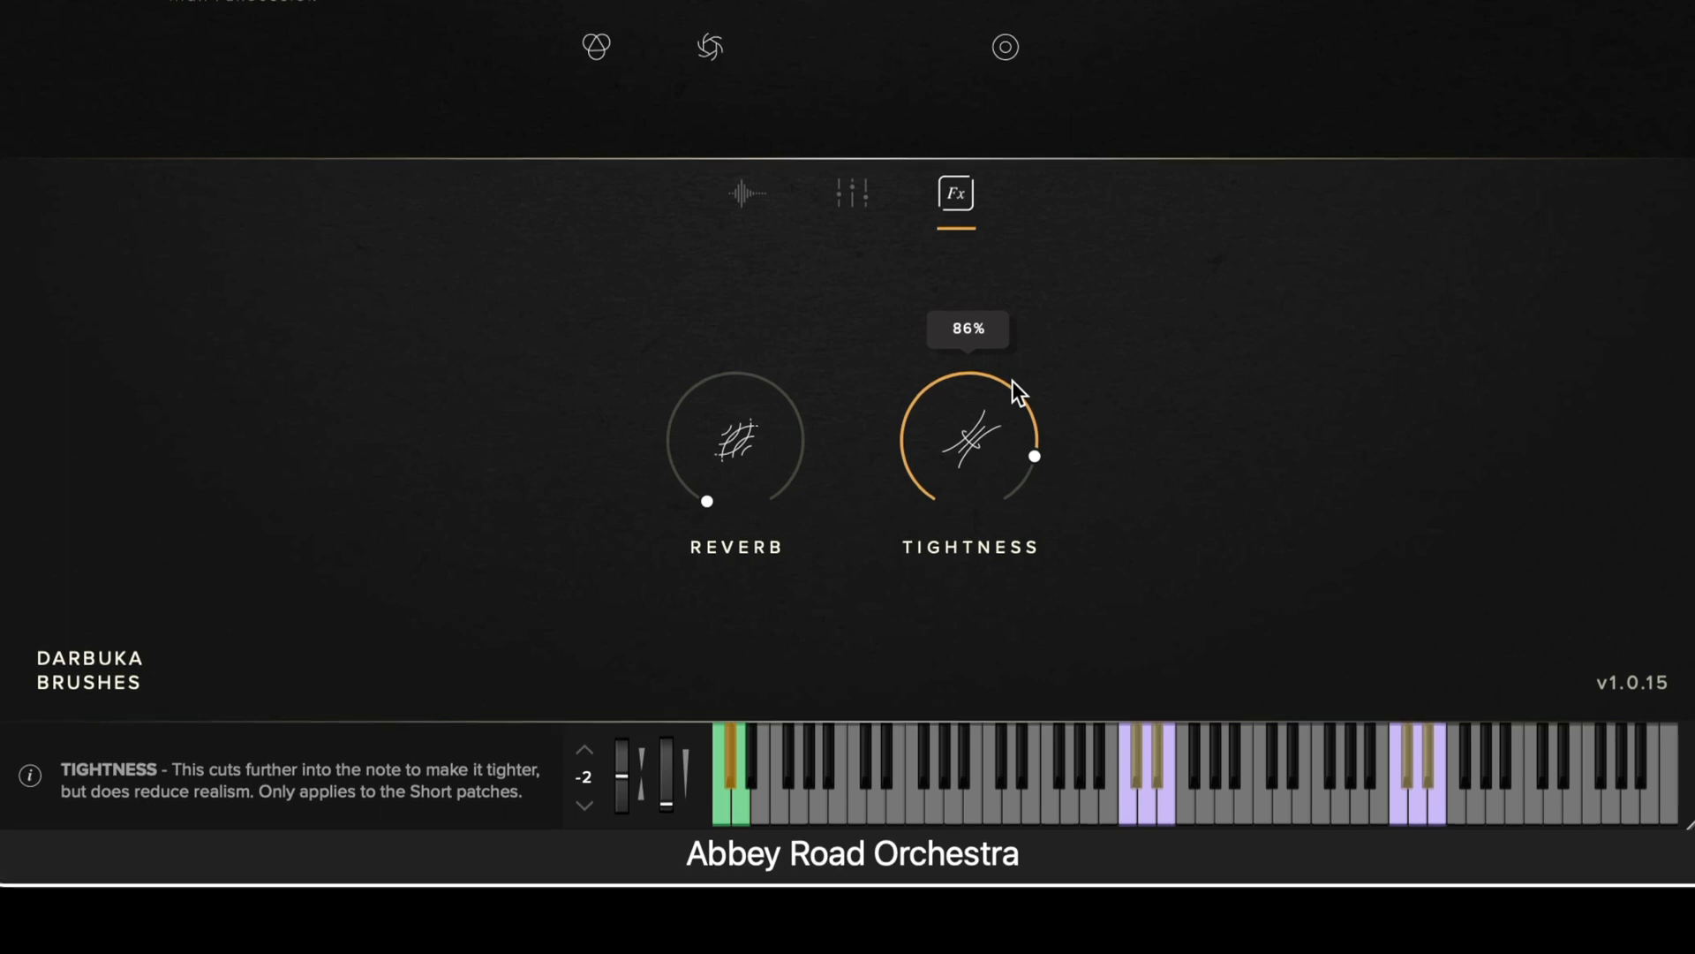
{"action": "left_click_drag", "start_coordinate": [1009, 415], "coordinate": [999, 634]}
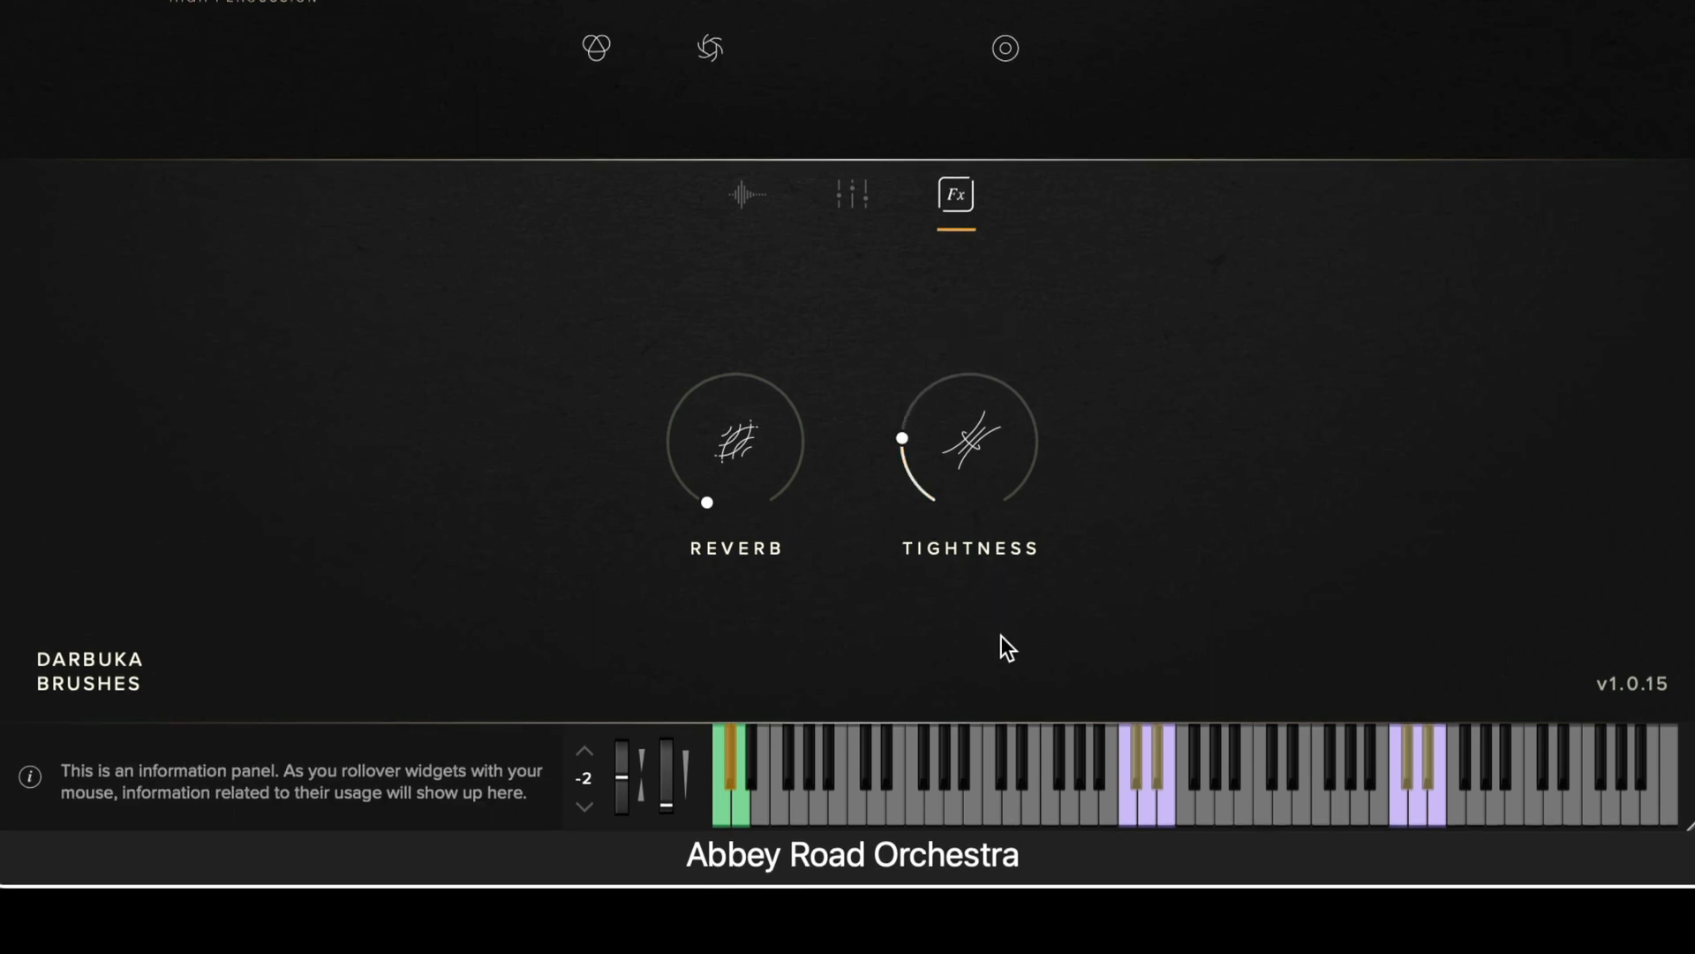